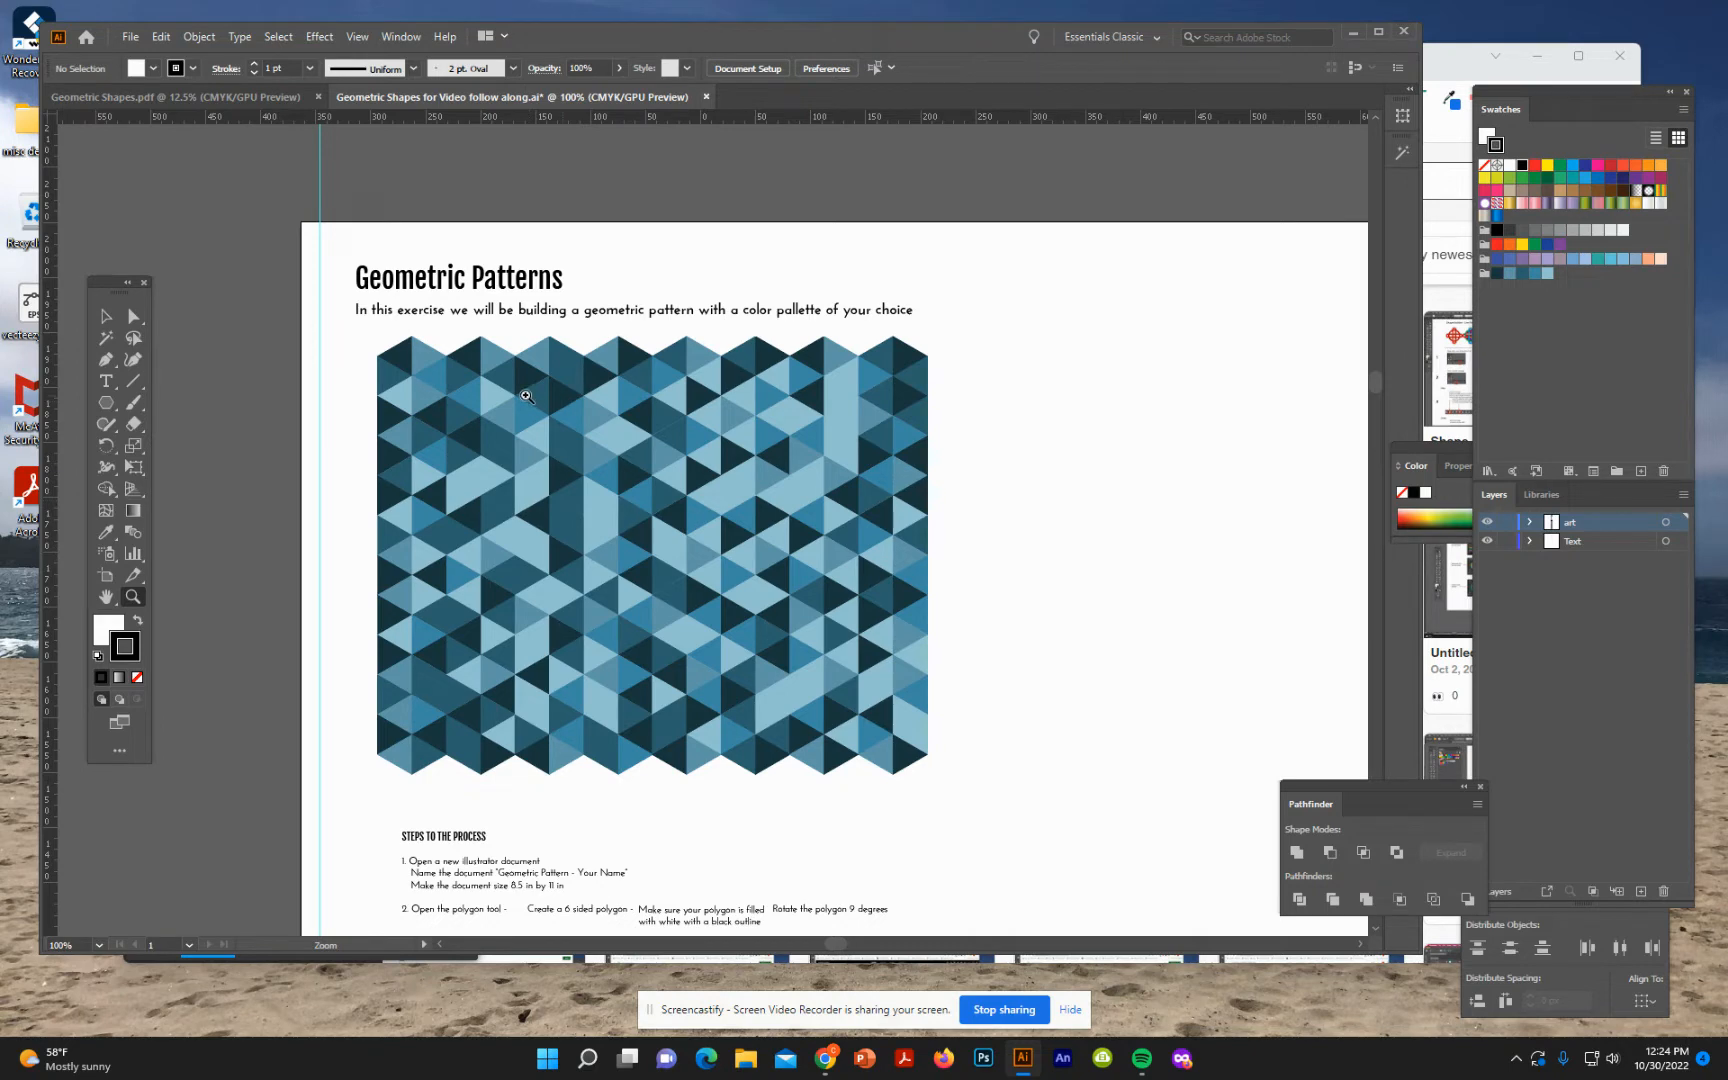
# - Examine the written process steps below the sample pattern, covering document setup, polygon creation and smart guides
pyautogui.scroll(-2, 535, 400)
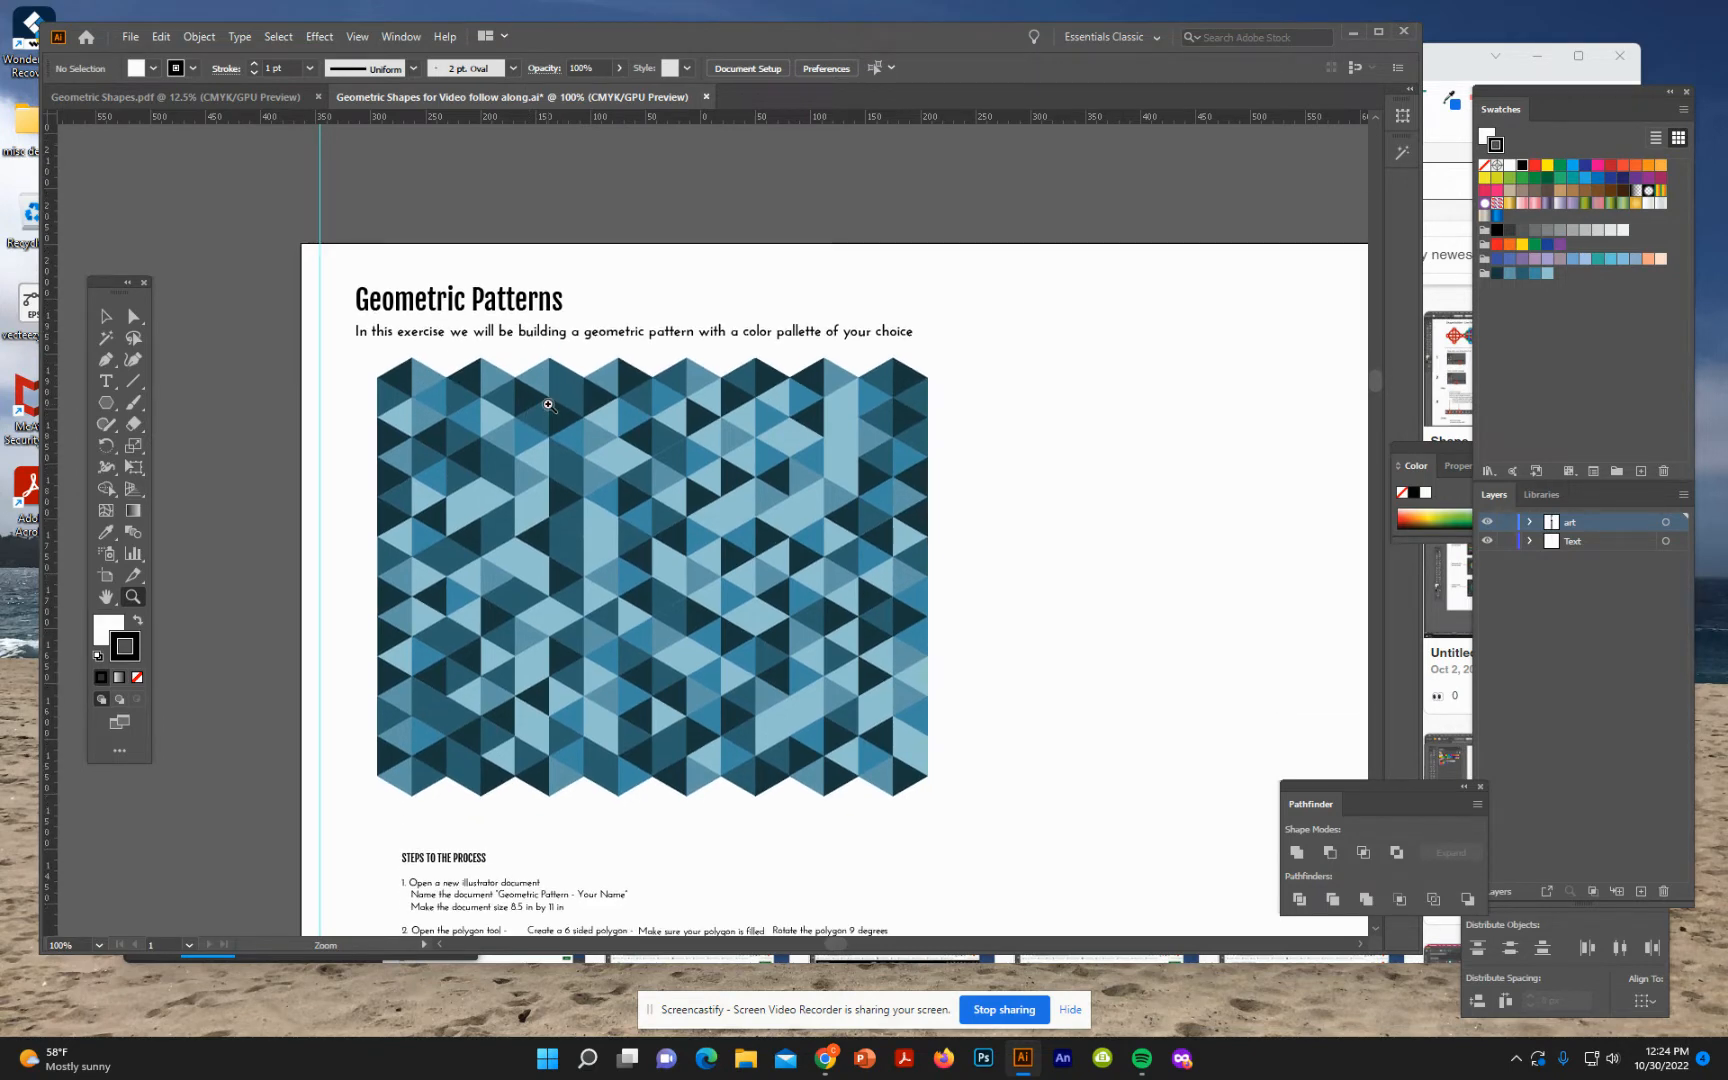
pyautogui.scroll(-7, 548, 405)
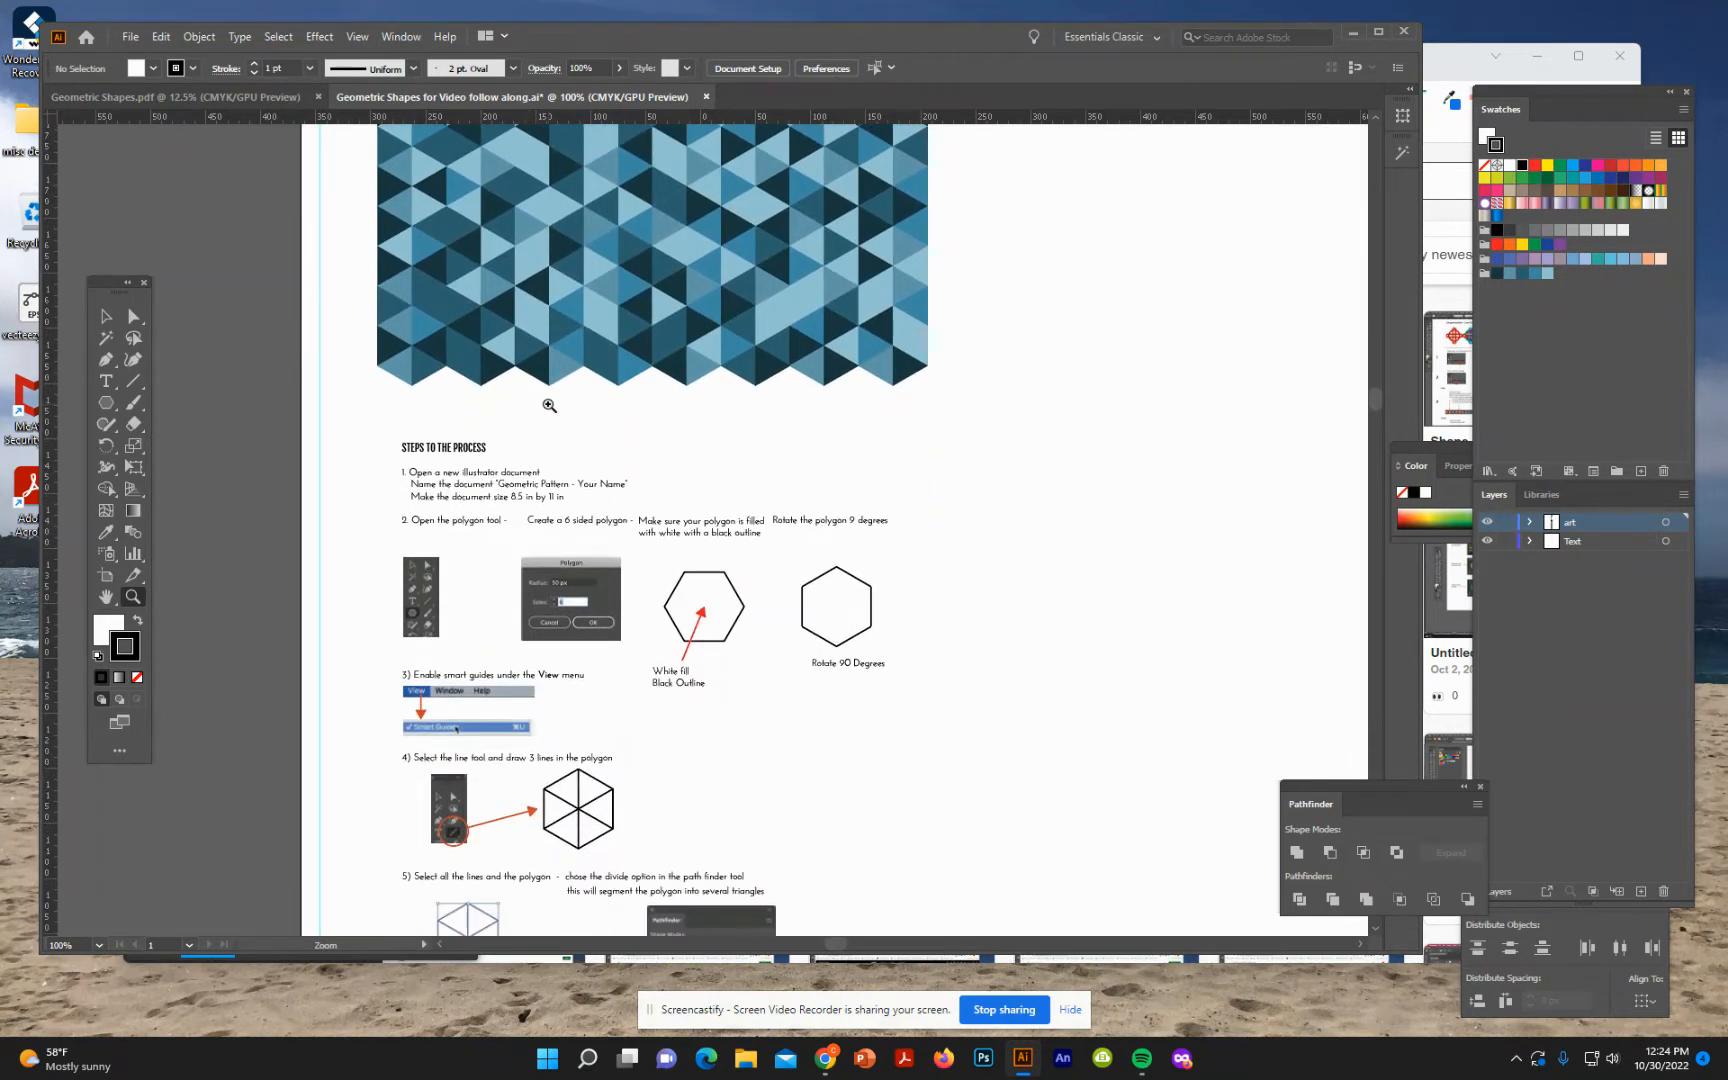
pyautogui.click(548, 418)
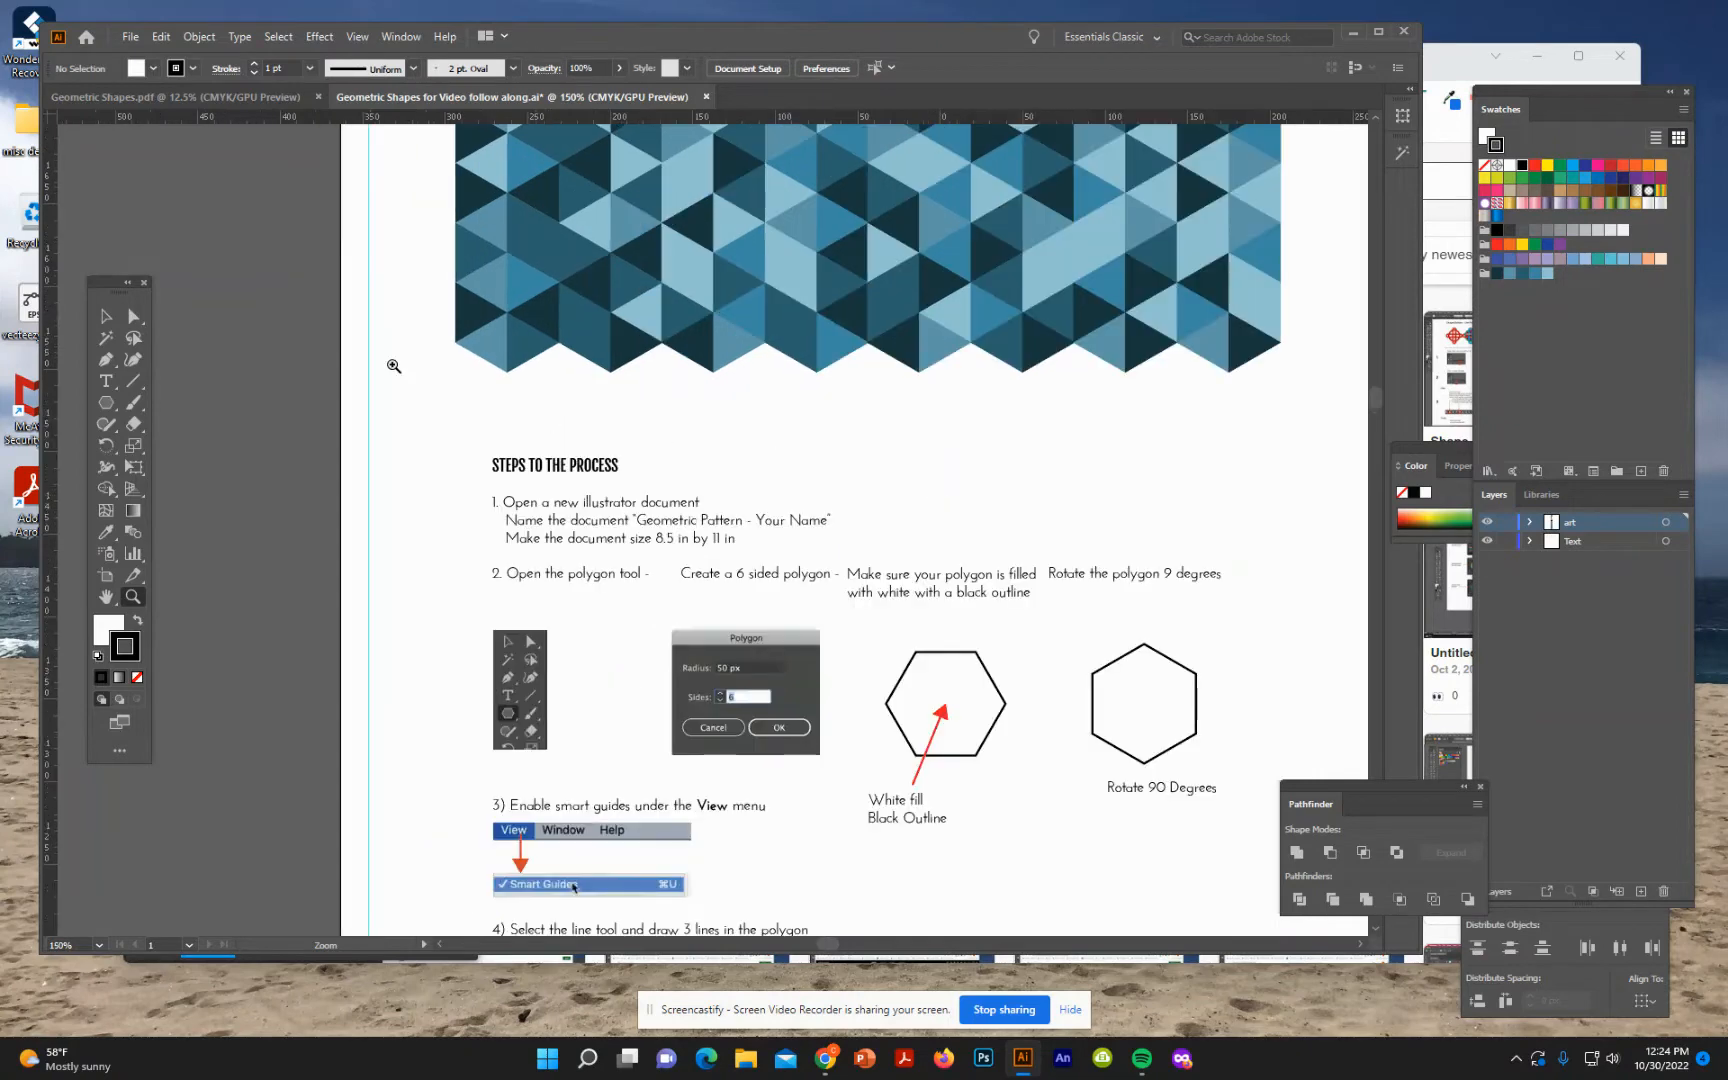
pyautogui.click(105, 596)
pyautogui.moveTo(841, 522); pyautogui.dragTo(629, 392)
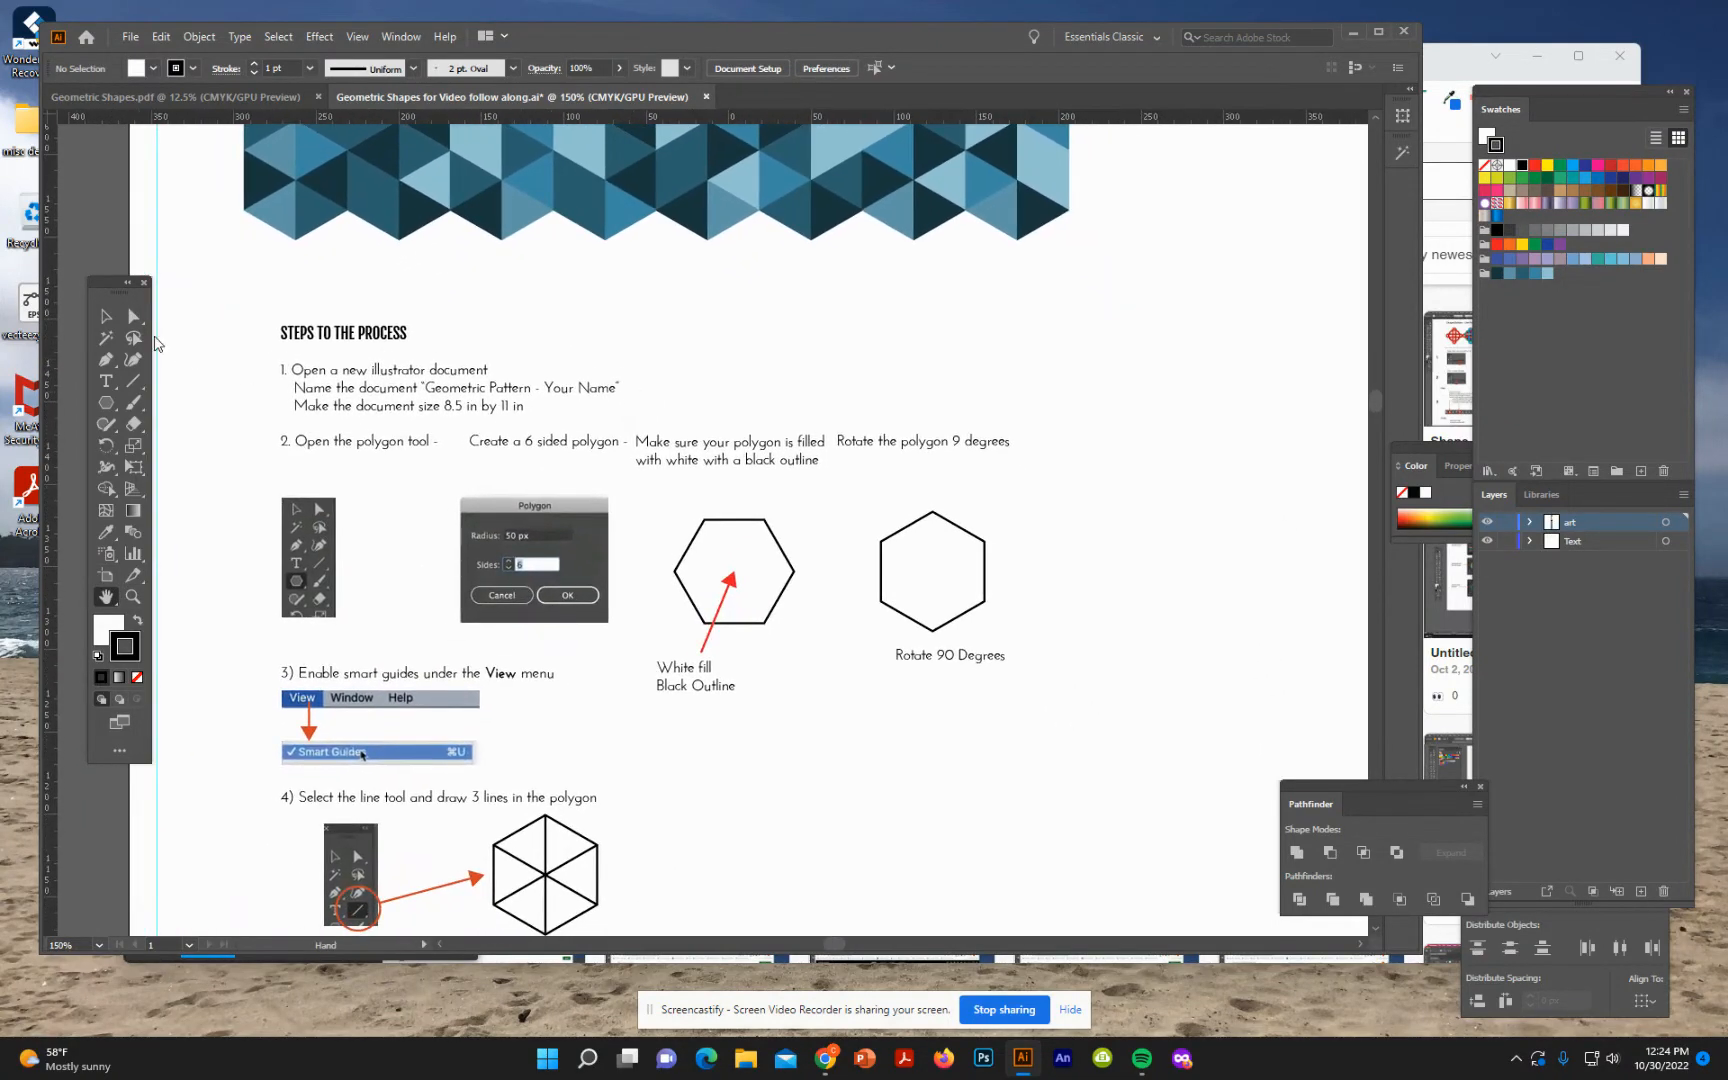
pyautogui.click(105, 314)
pyautogui.scroll(-3, 537, 418)
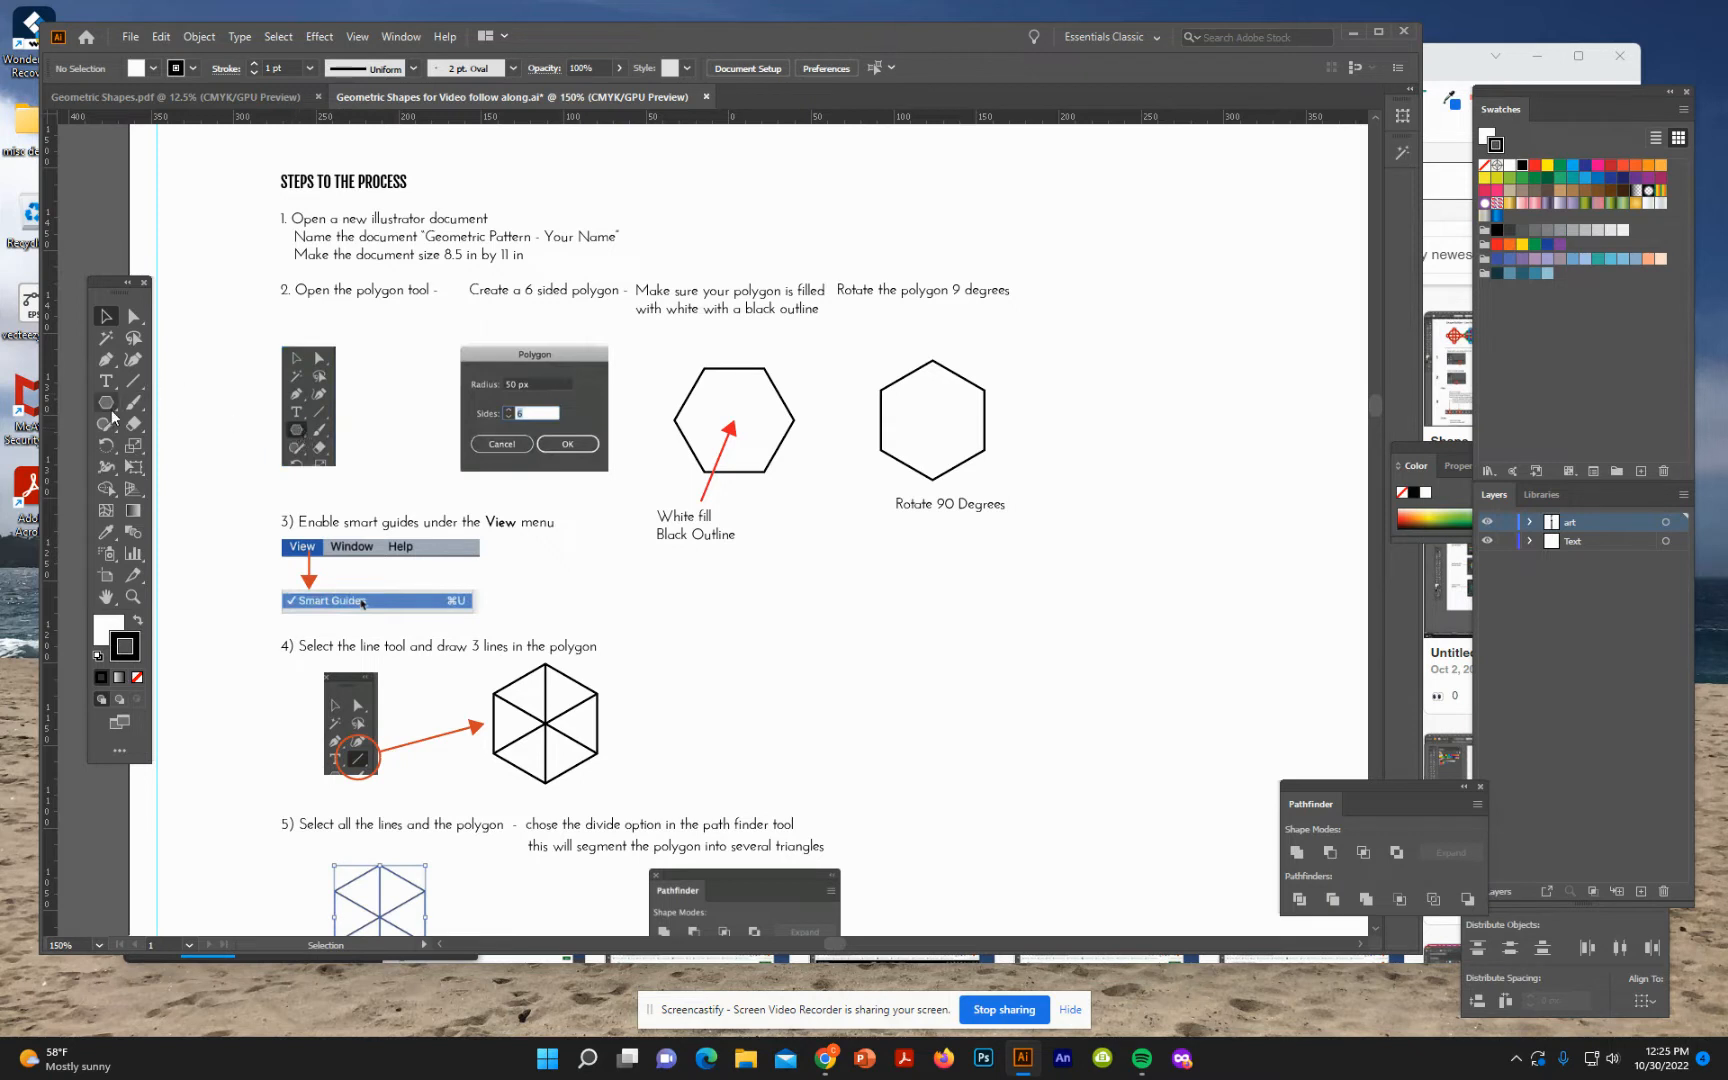
# - Create a six-sided polygon with a 50 px radius in the empty space beside the "Rotate 90 Degrees" example
pyautogui.moveTo(106, 404); pyautogui.dragTo(180, 402)
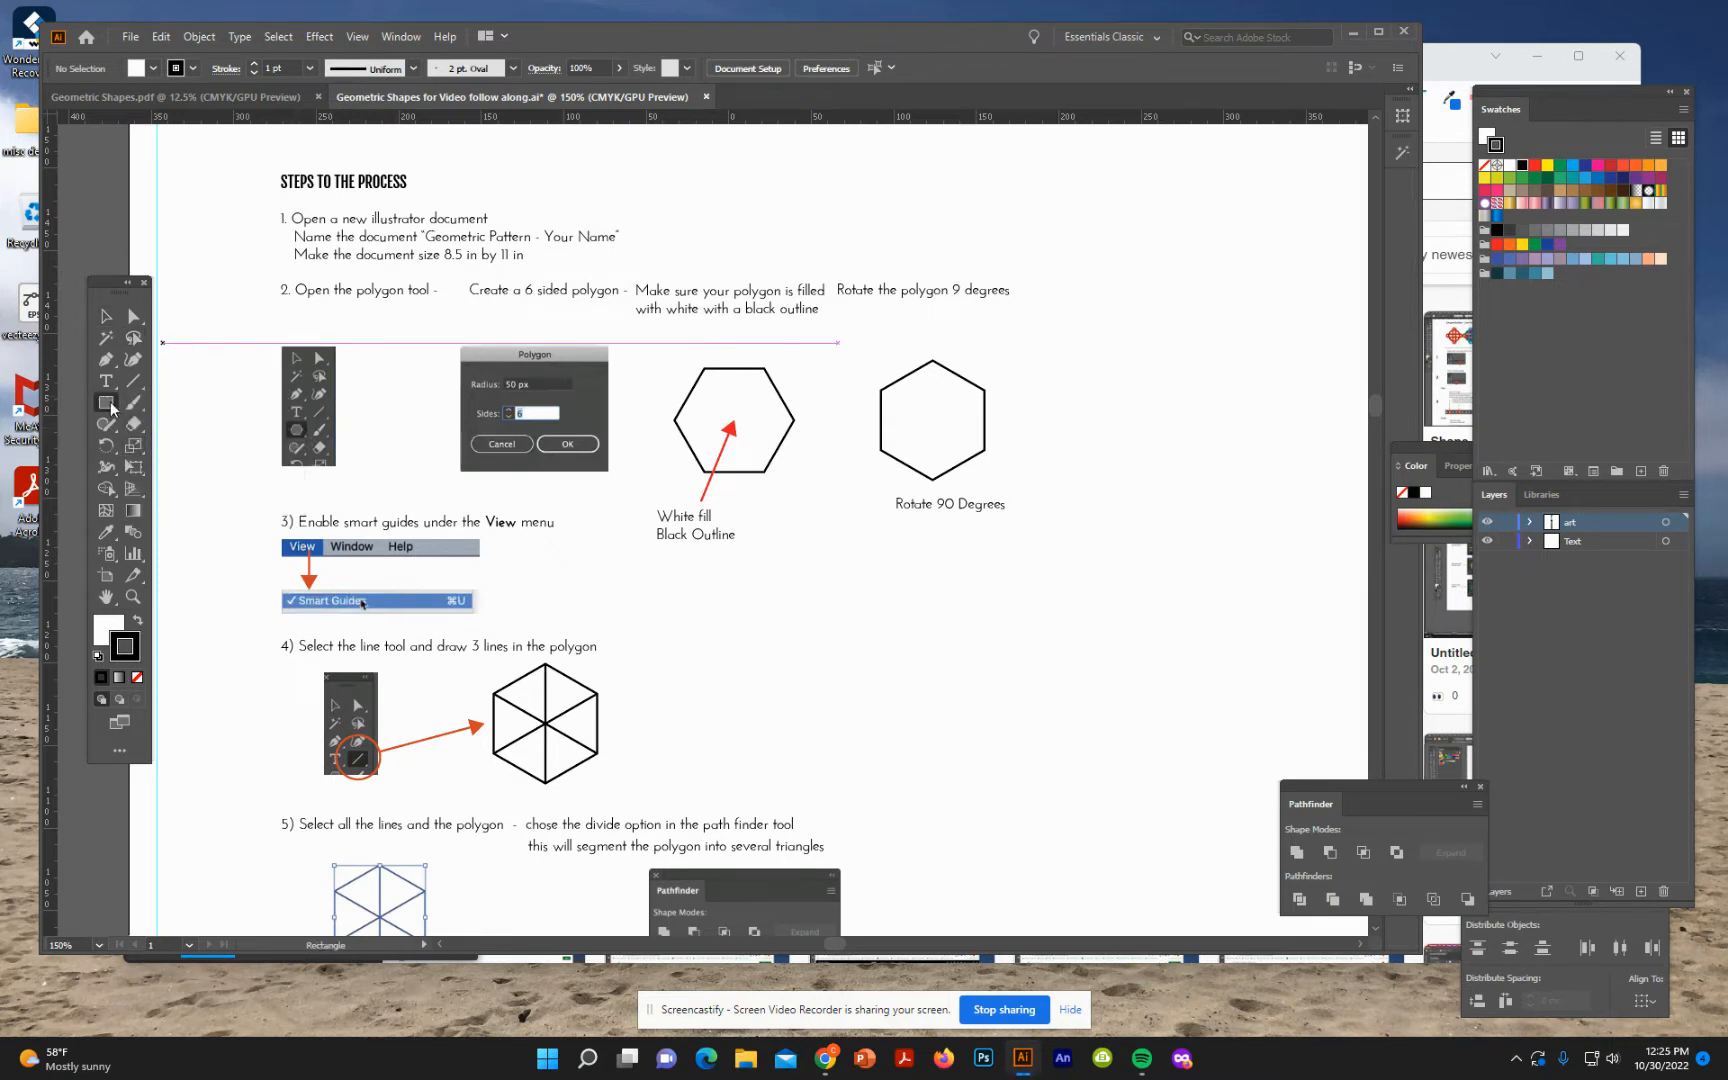
pyautogui.moveTo(107, 406); pyautogui.dragTo(191, 462)
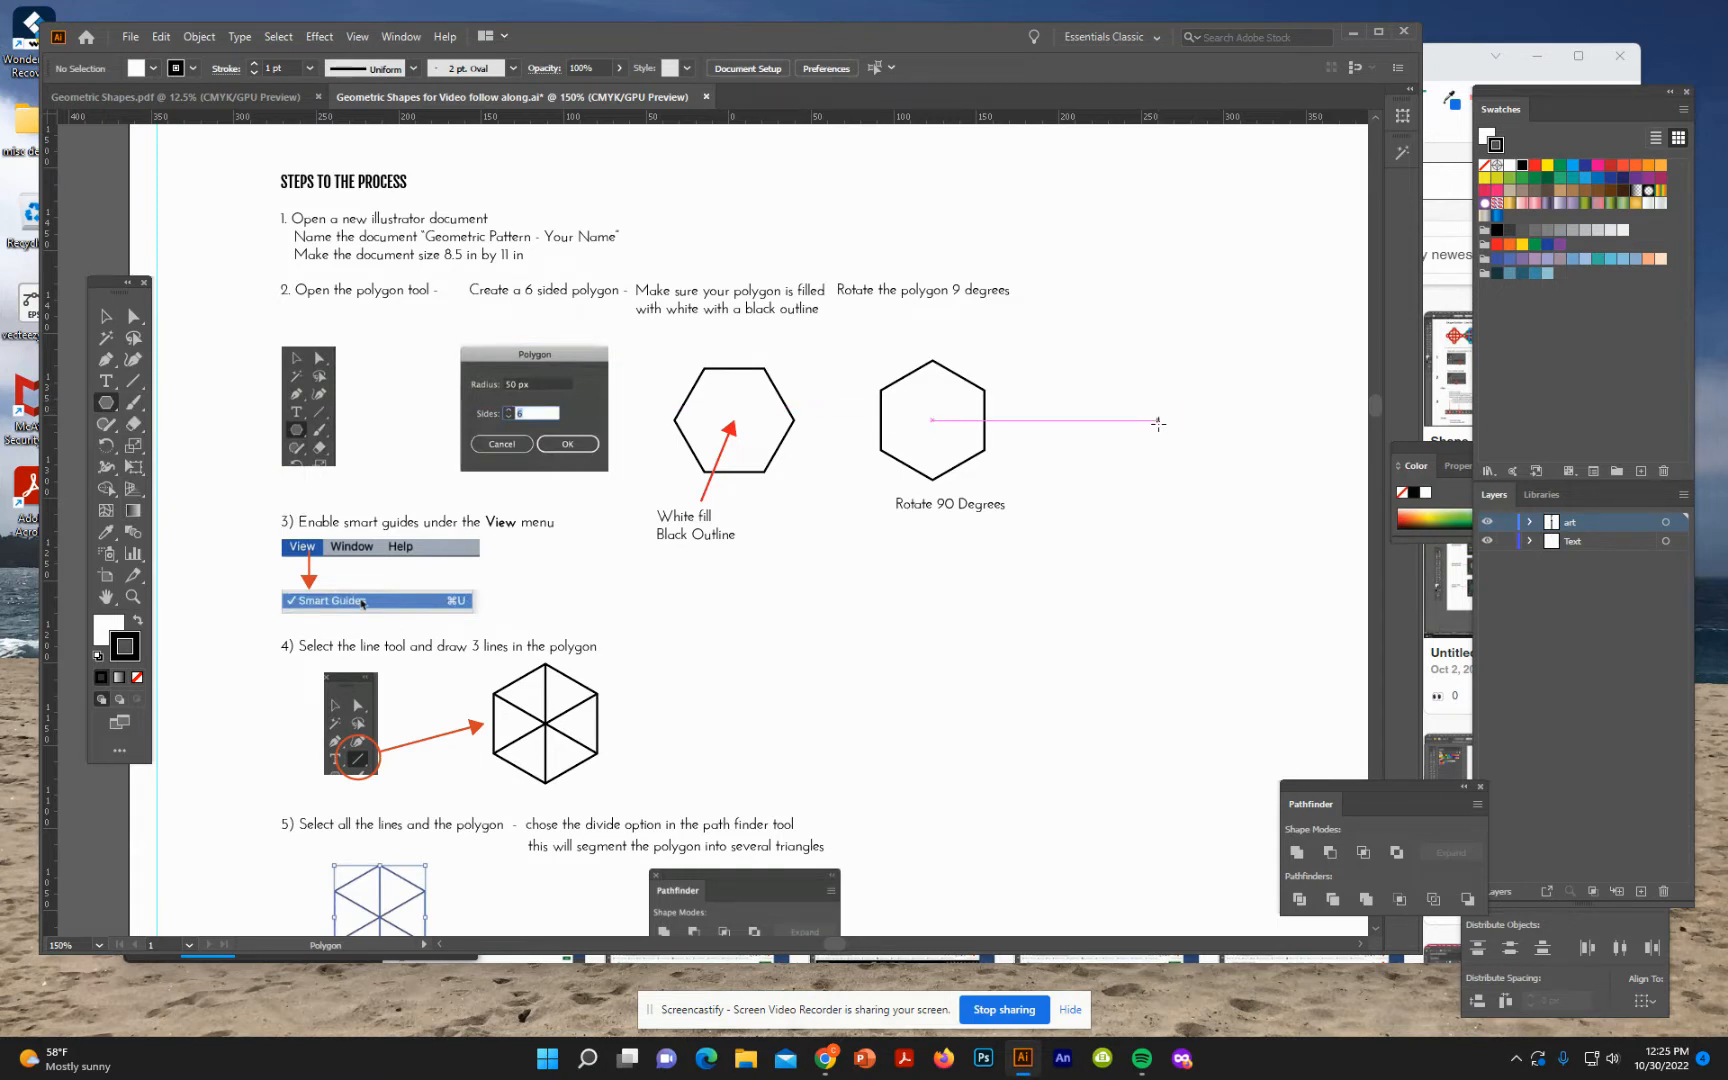
pyautogui.click(1158, 423)
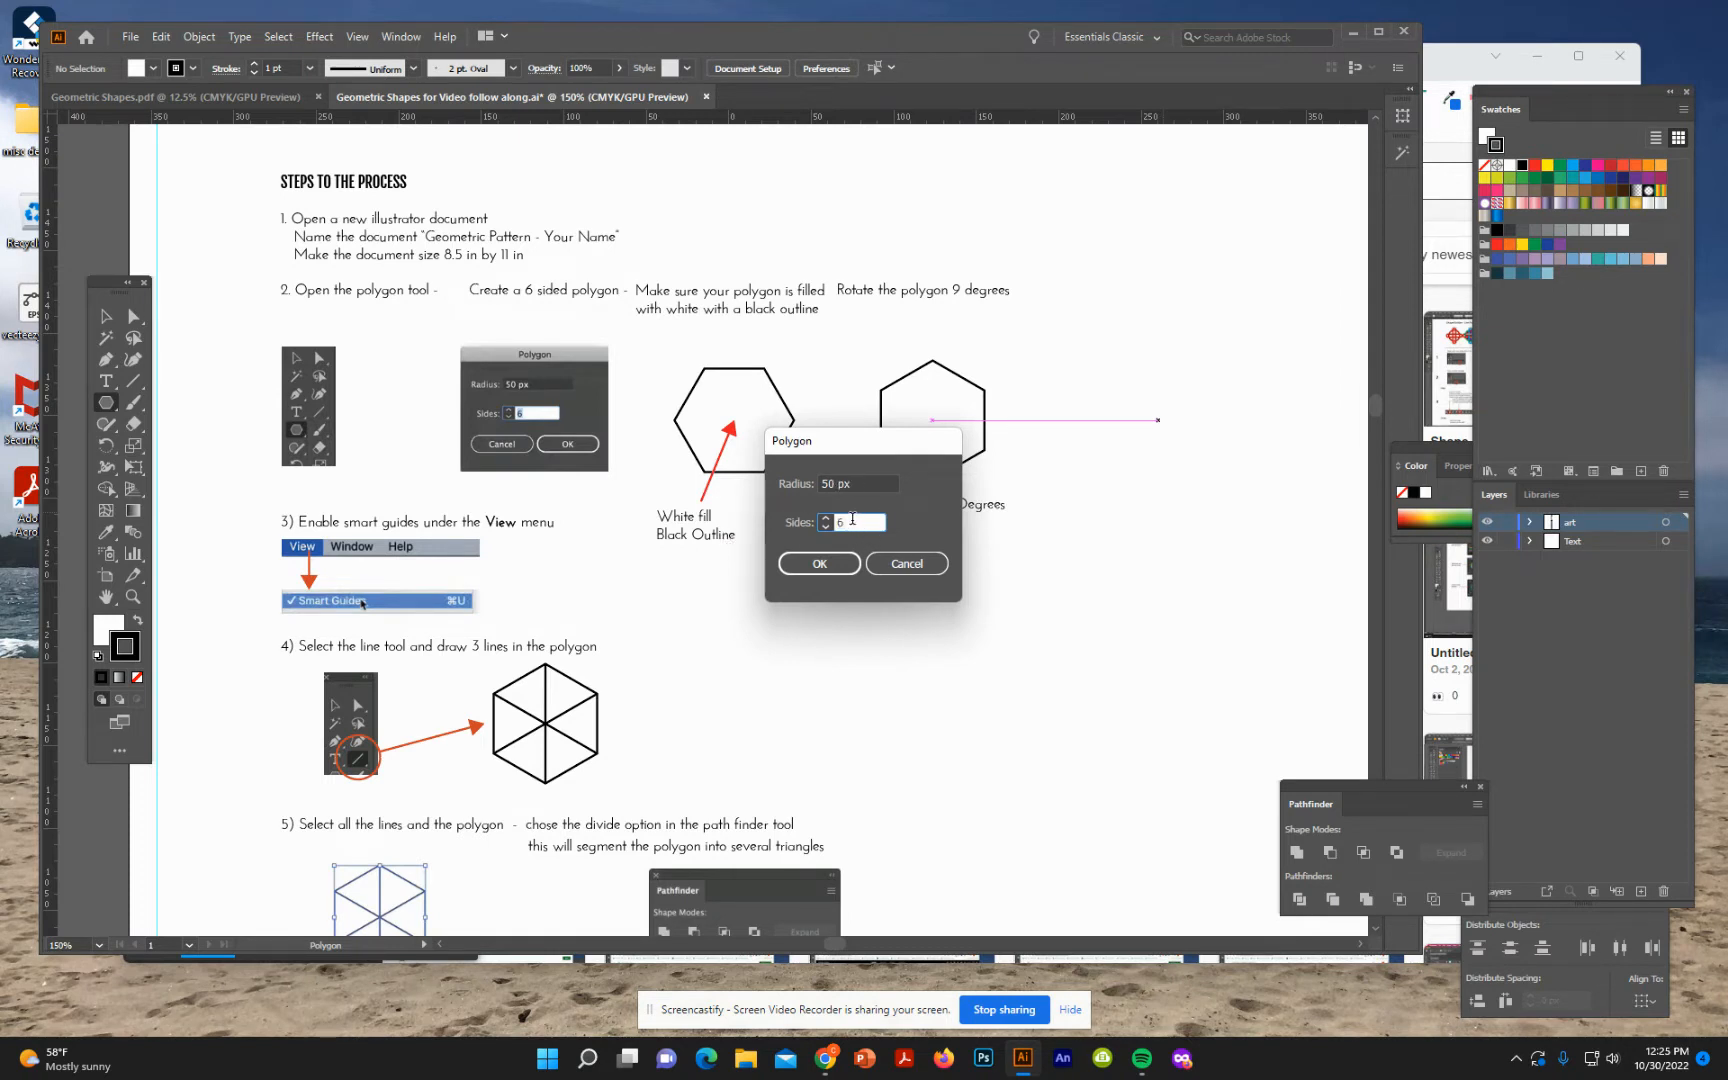
pyautogui.moveTo(852, 519); pyautogui.dragTo(832, 524)
pyautogui.write('6')
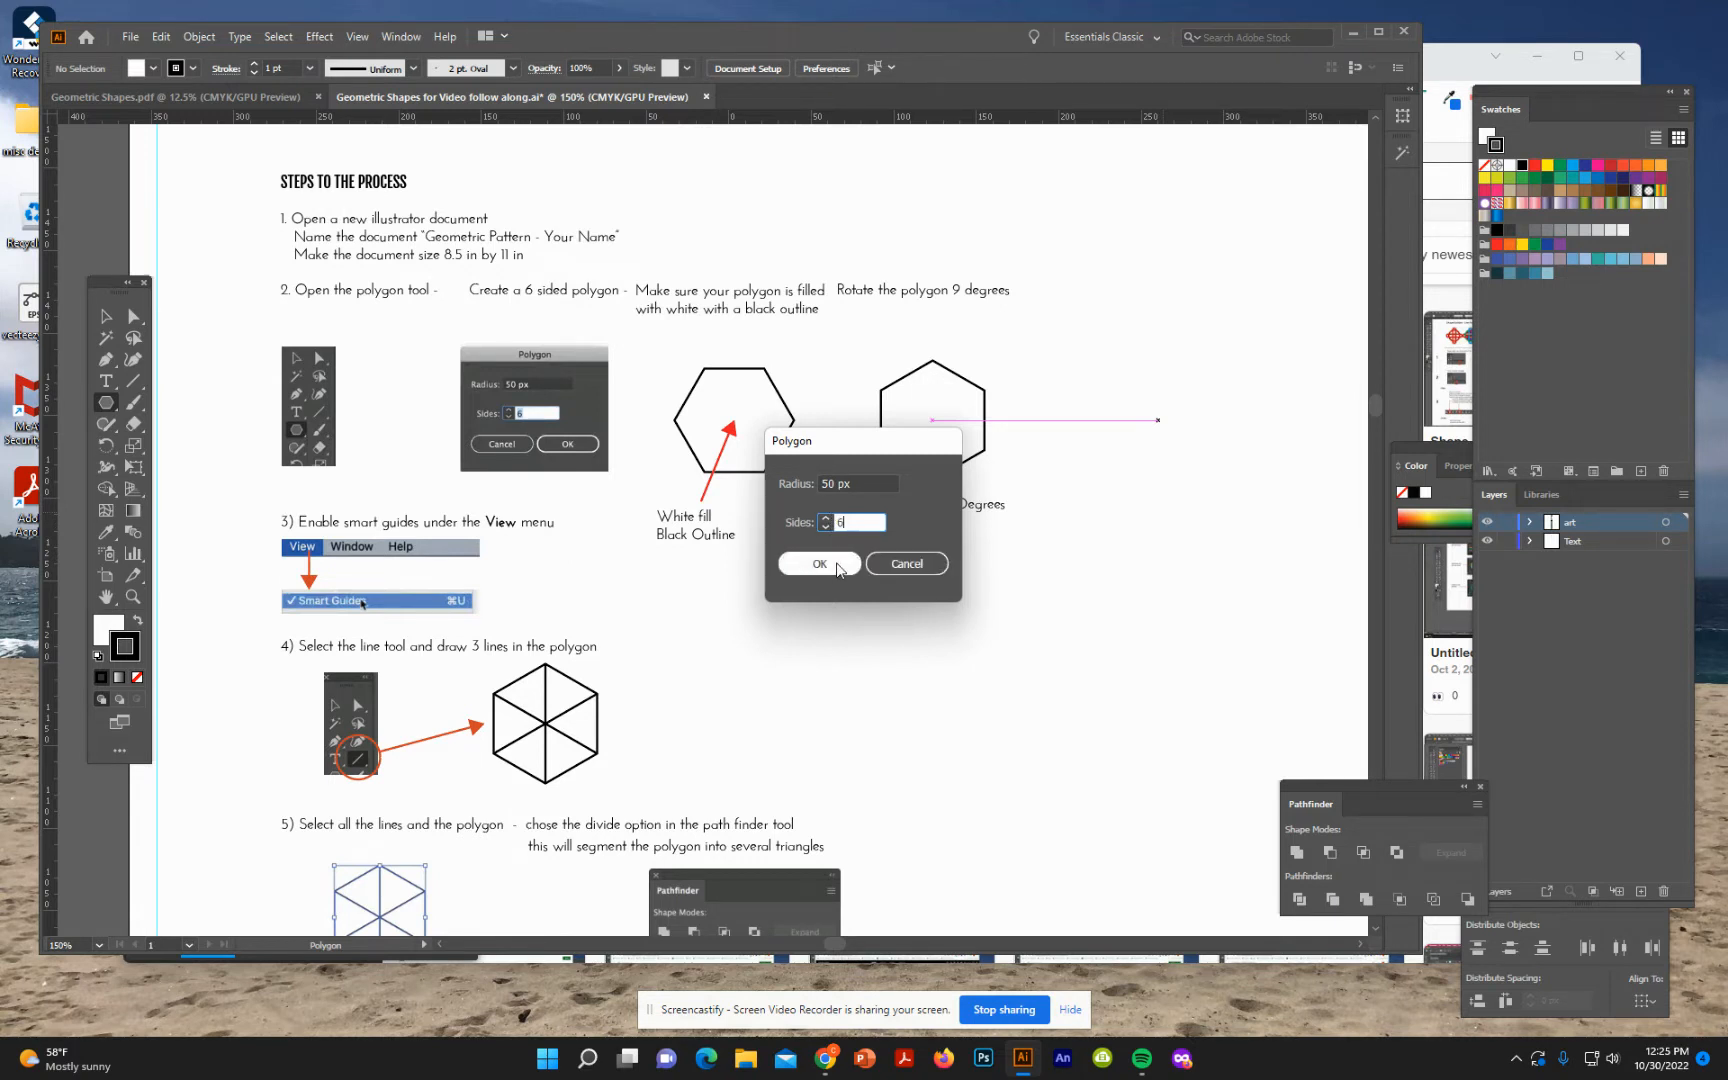
pyautogui.click(819, 564)
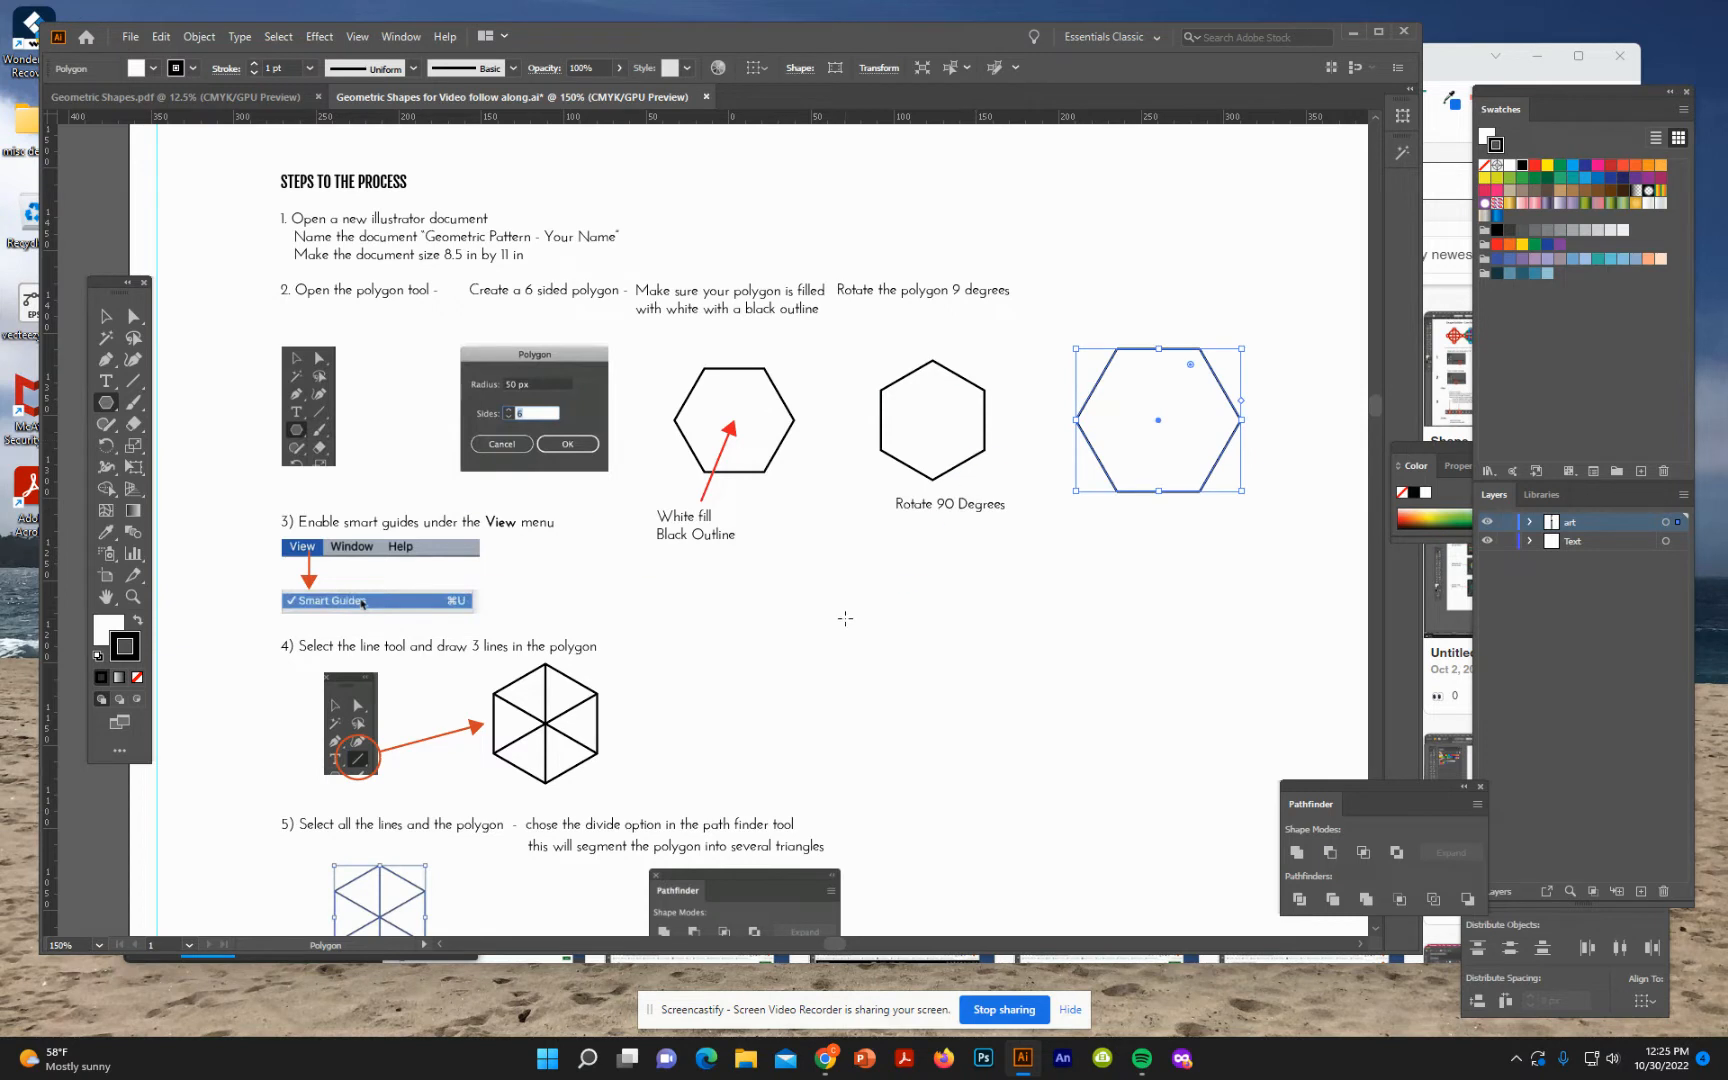
# - Scale the new hexagon down proportionally to about 73 px across its corners, matching the example hexagons
pyautogui.scroll(-1, 845, 618)
pyautogui.press('v')
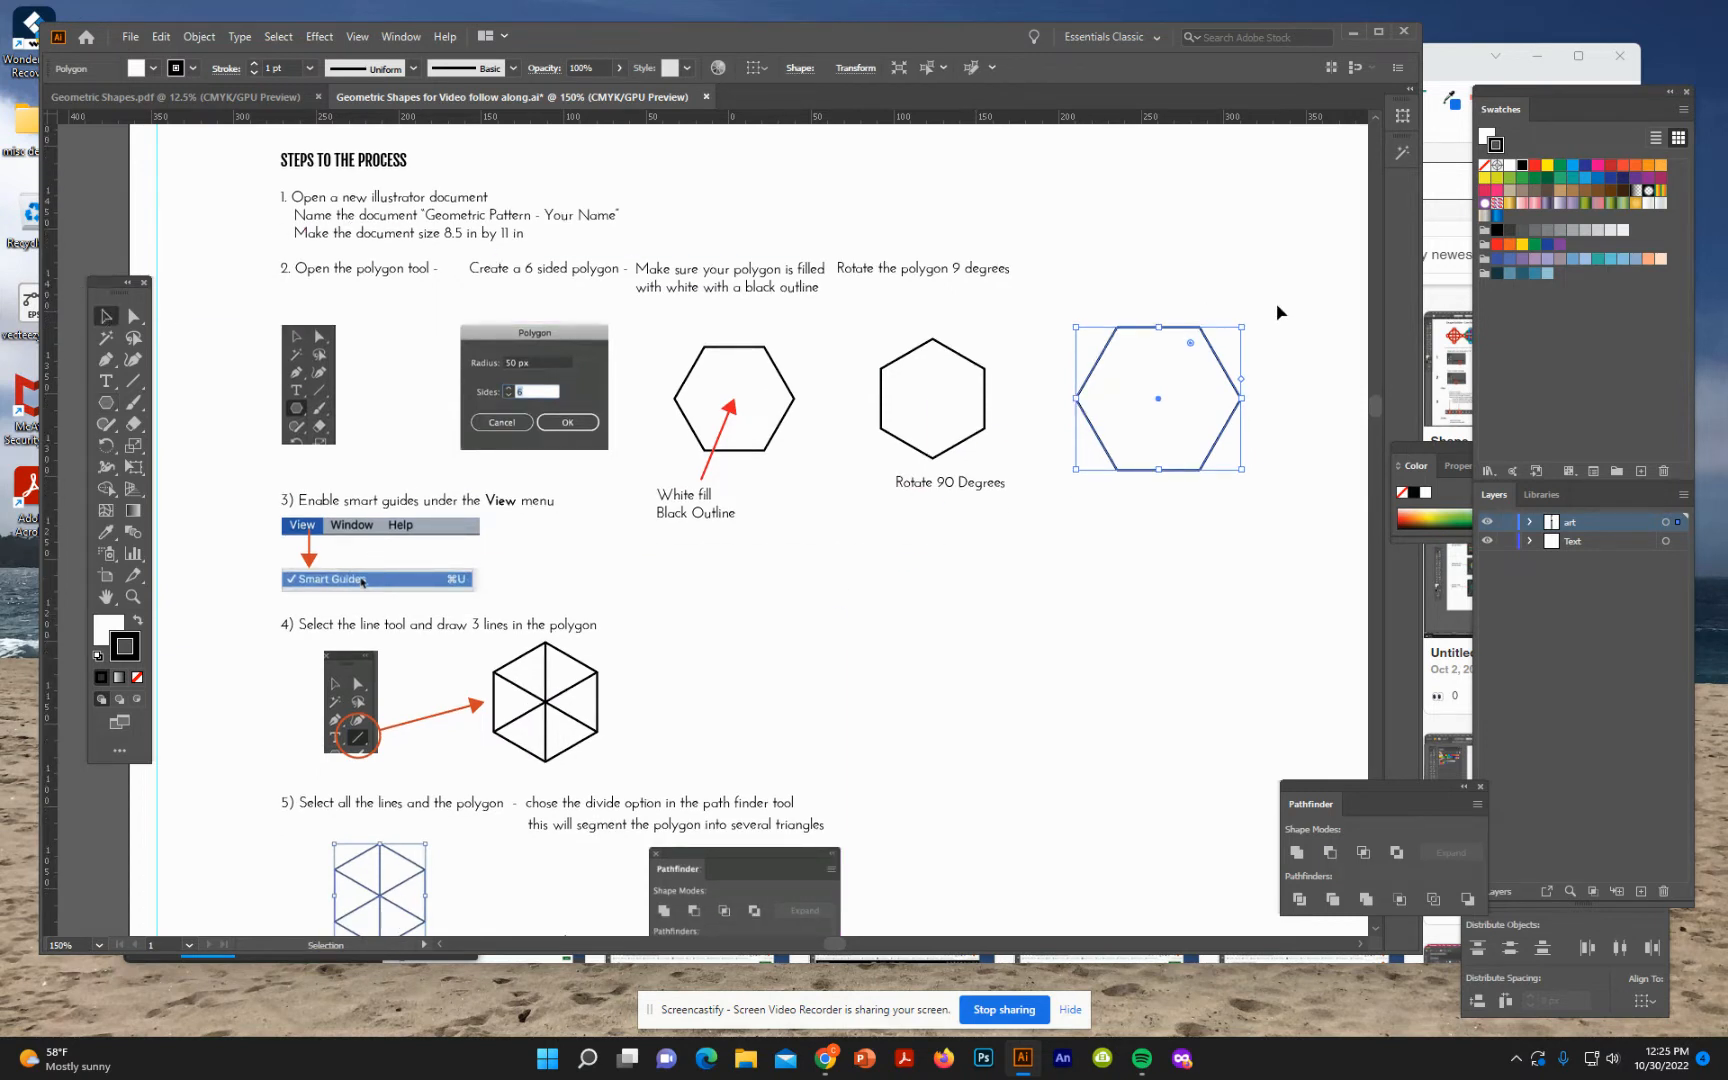
pyautogui.moveTo(1242, 327); pyautogui.dragTo(1231, 394)
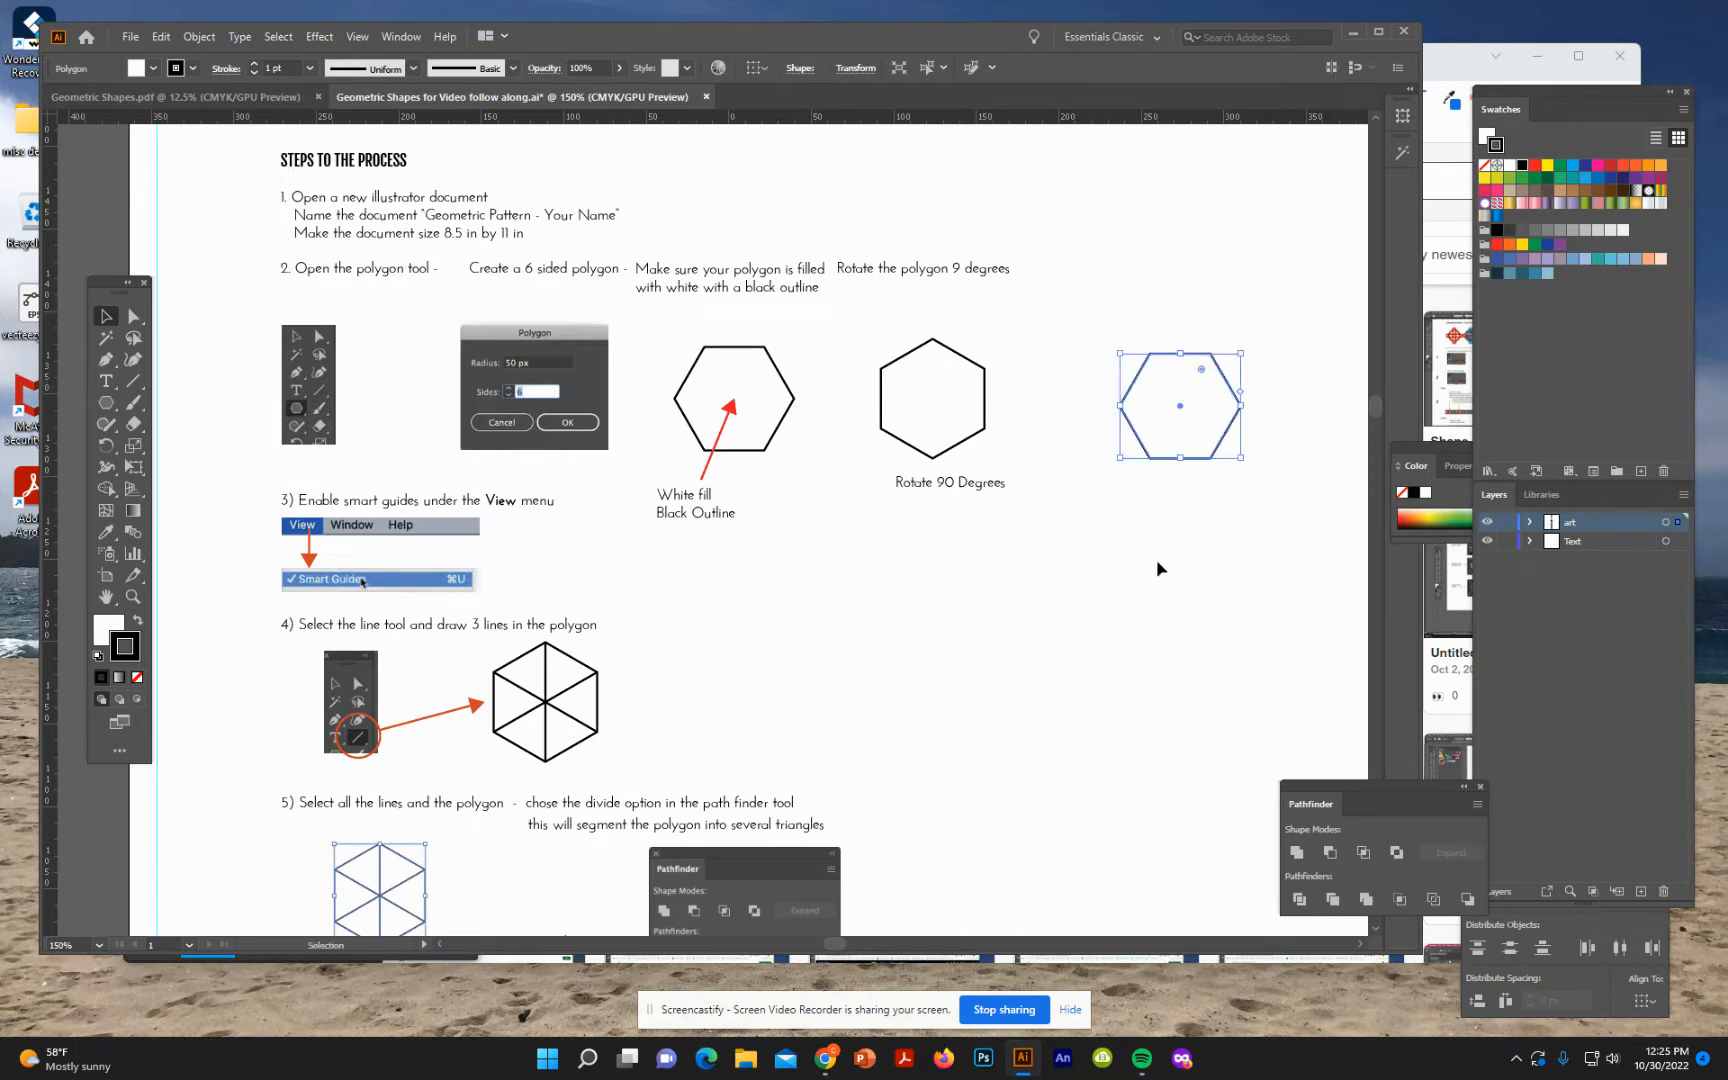
pyautogui.click(1160, 570)
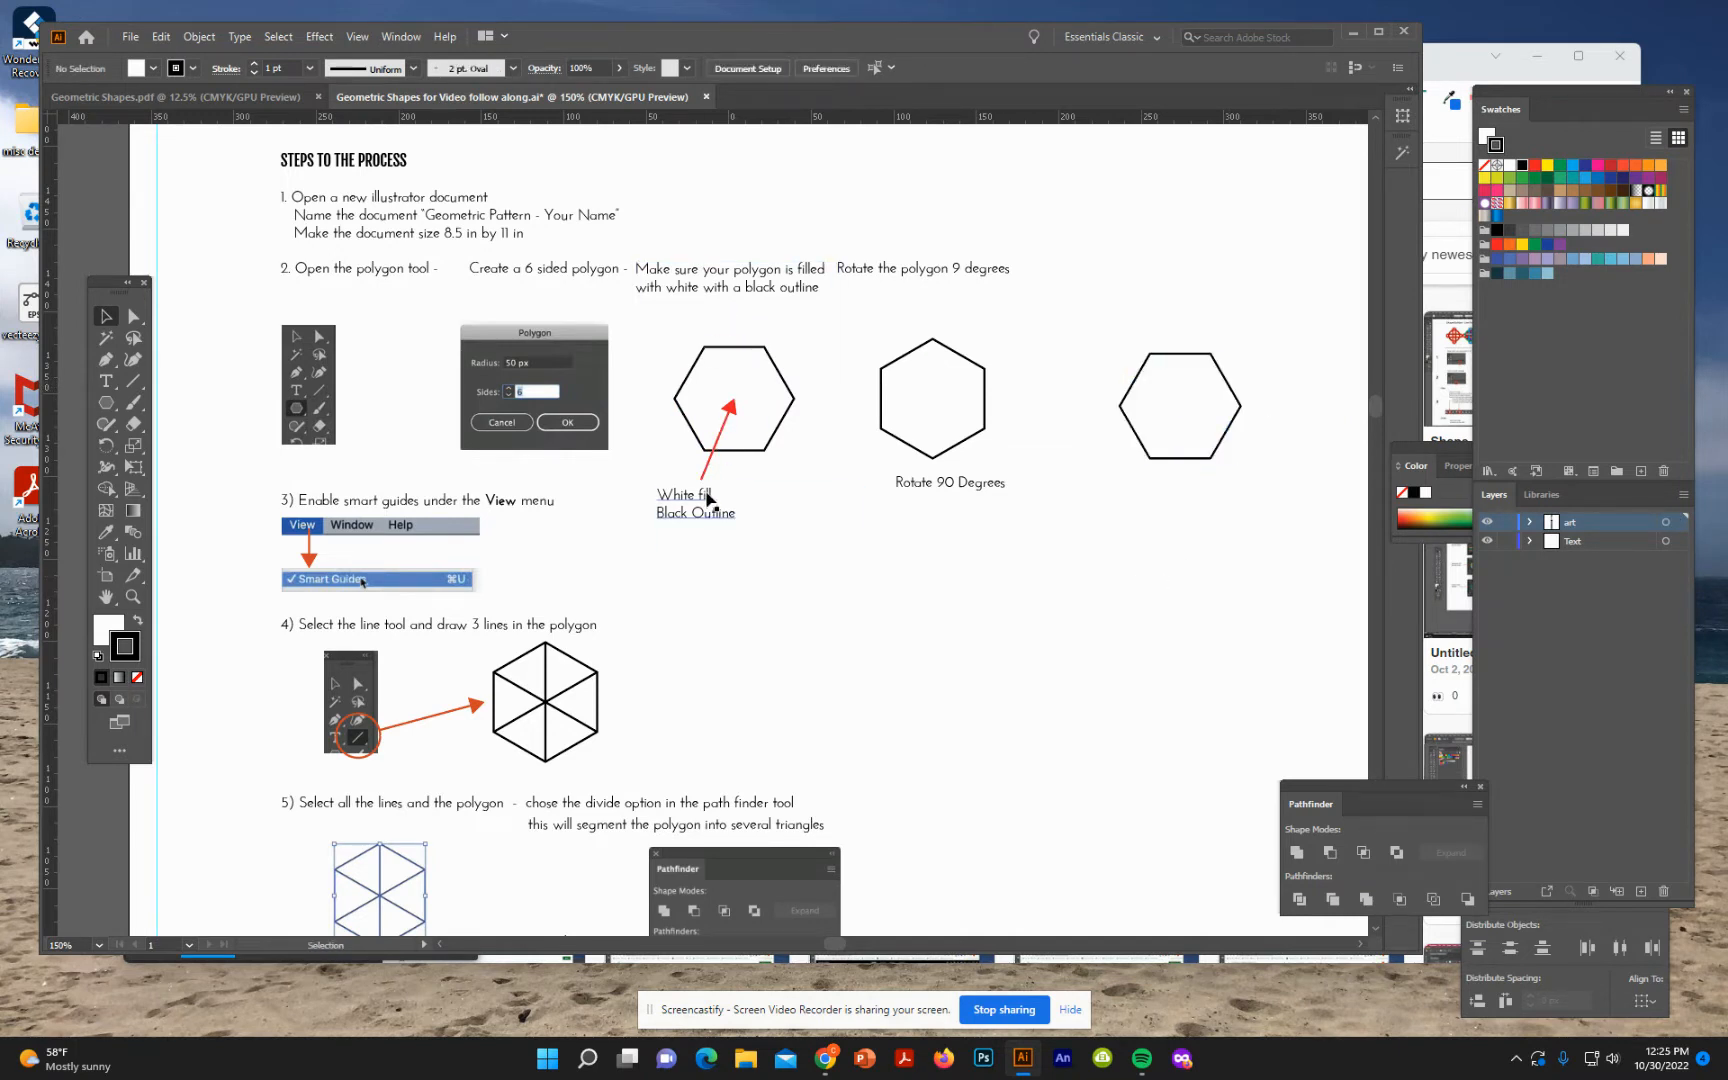
# - Check the hexagon's fill and stroke colors and shift it slightly to line up with the row of example hexagons
pyautogui.click(1207, 427)
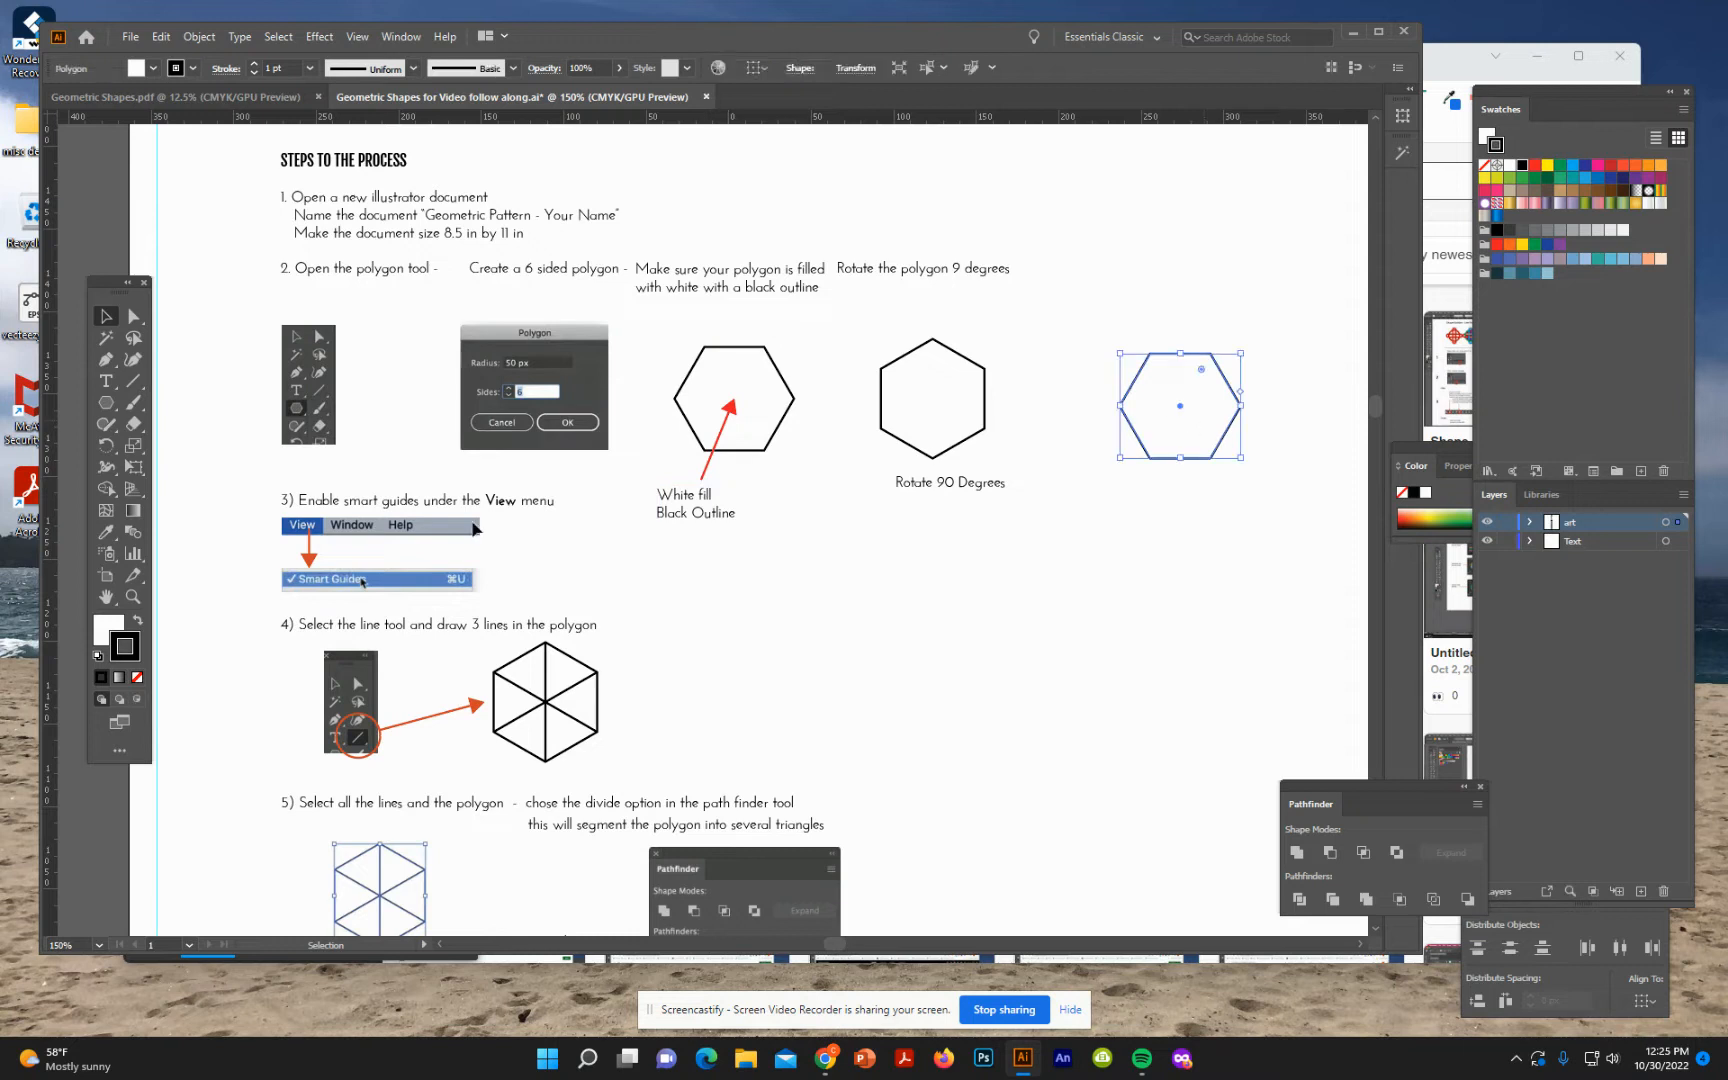
pyautogui.click(104, 638)
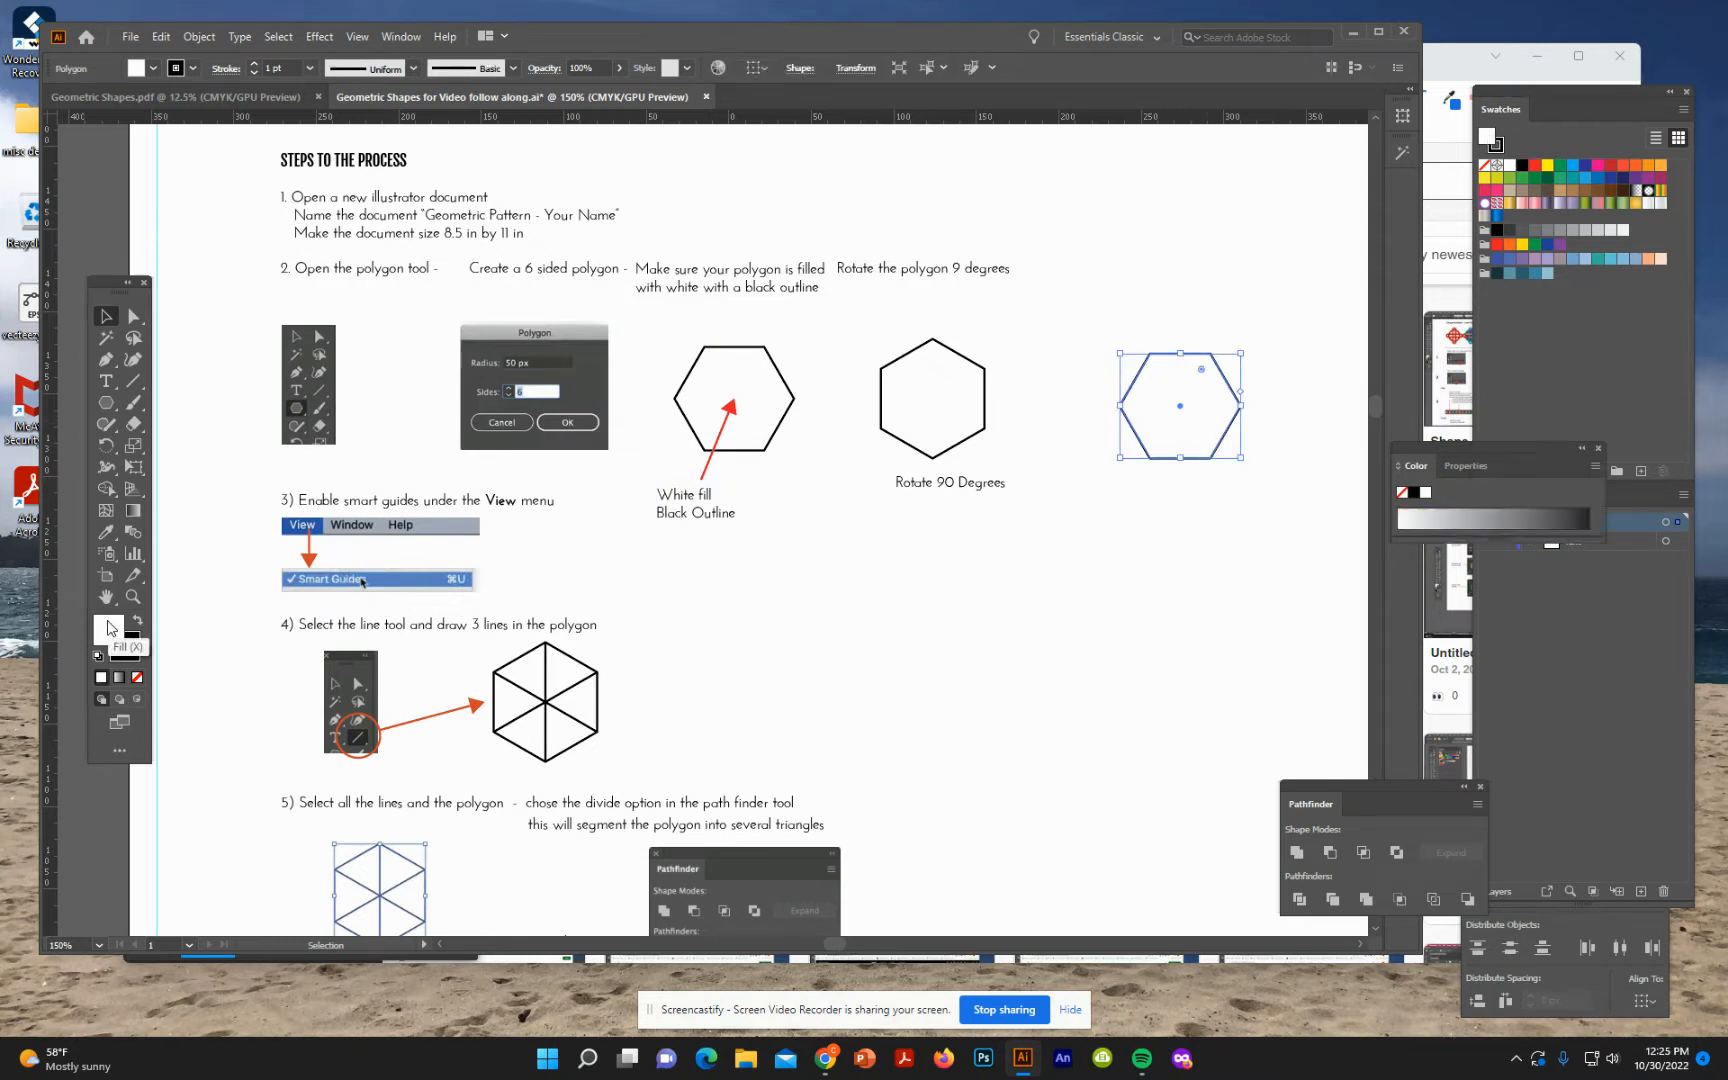
pyautogui.click(128, 652)
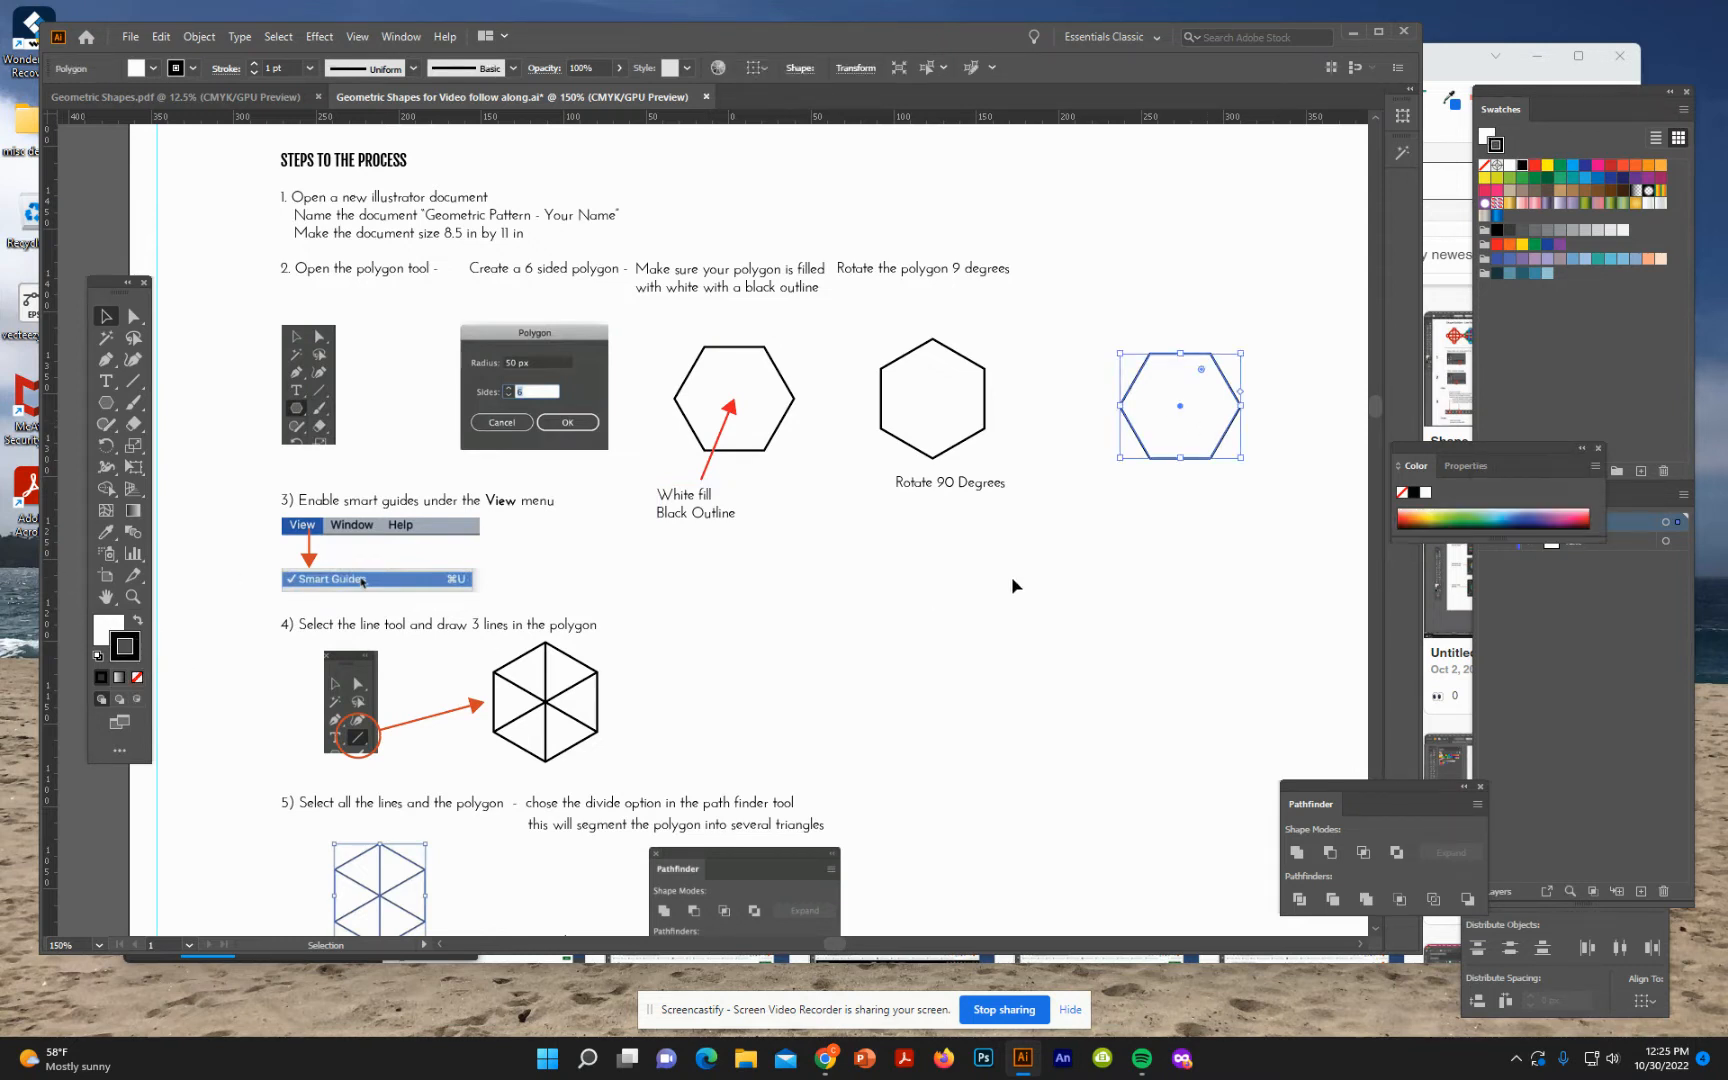
pyautogui.click(1115, 515)
pyautogui.click(1197, 416)
pyautogui.moveTo(1200, 415); pyautogui.dragTo(1190, 410)
pyautogui.click(1096, 658)
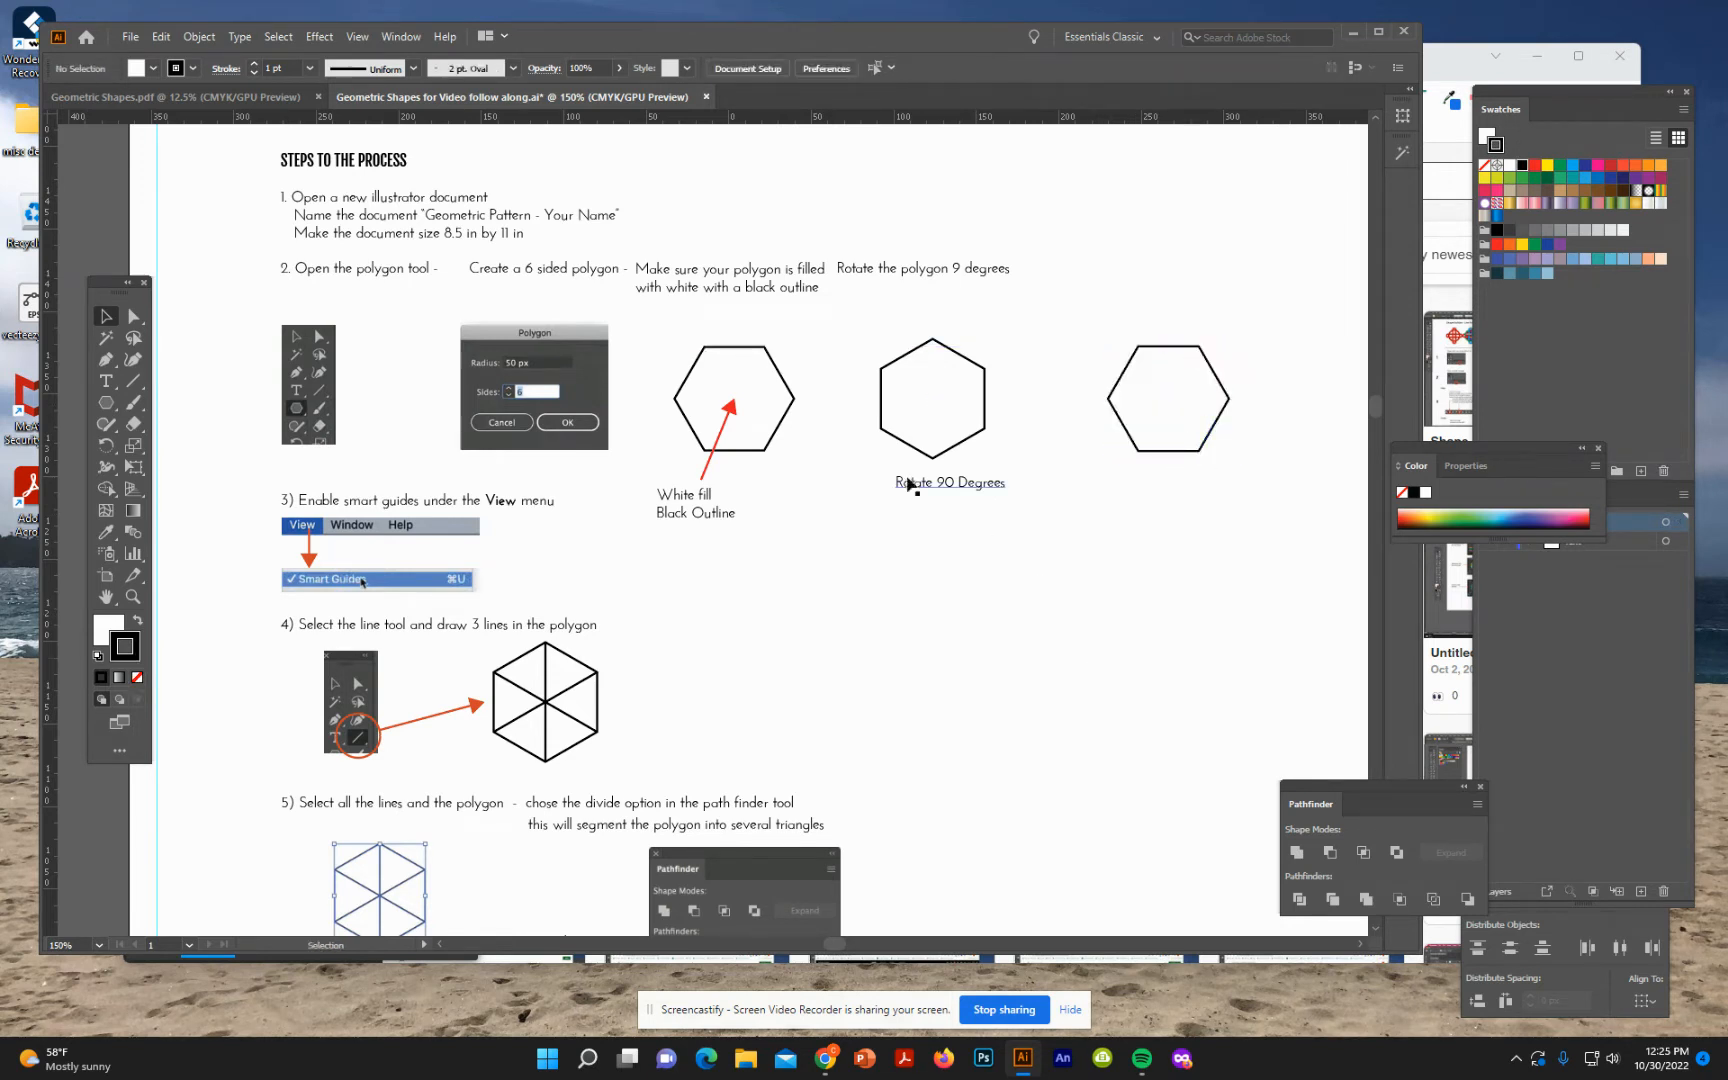
# - Try rotating the new hexagon by an angle of 90 degrees with the Rotate command, and undo the rotation
pyautogui.click(1187, 413)
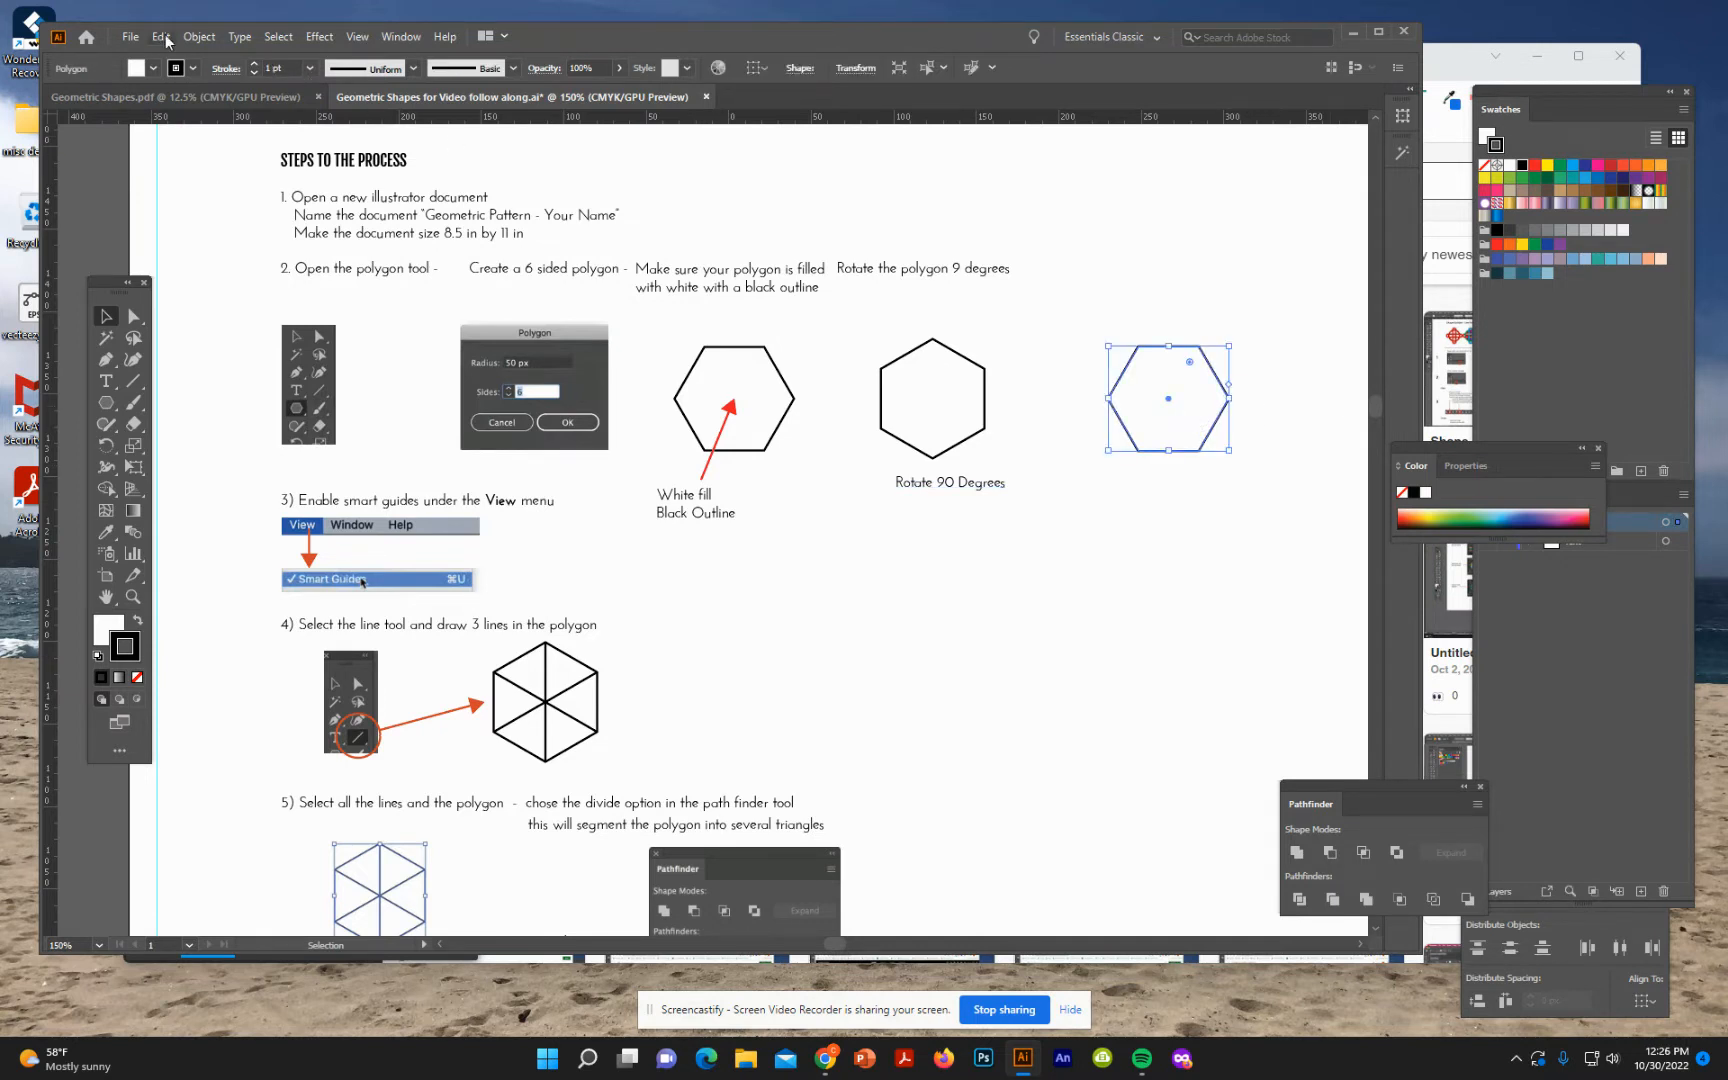
pyautogui.click(205, 37)
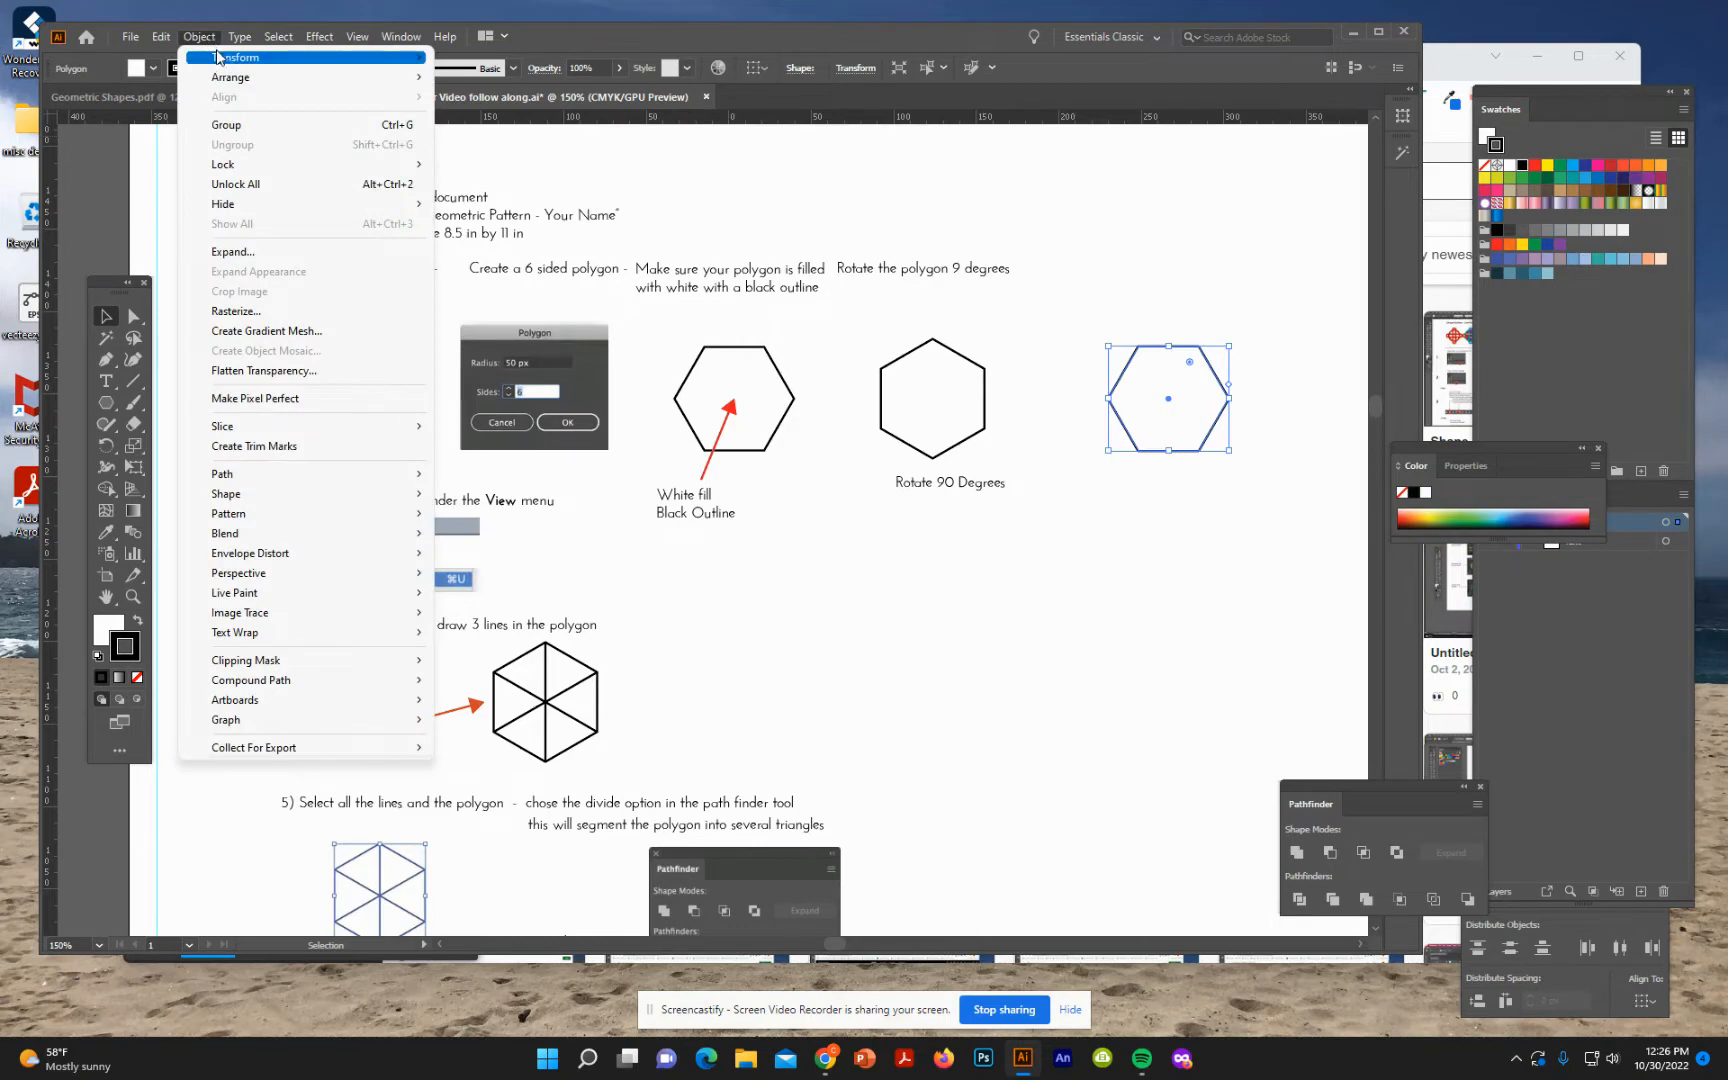
pyautogui.moveTo(226, 57)
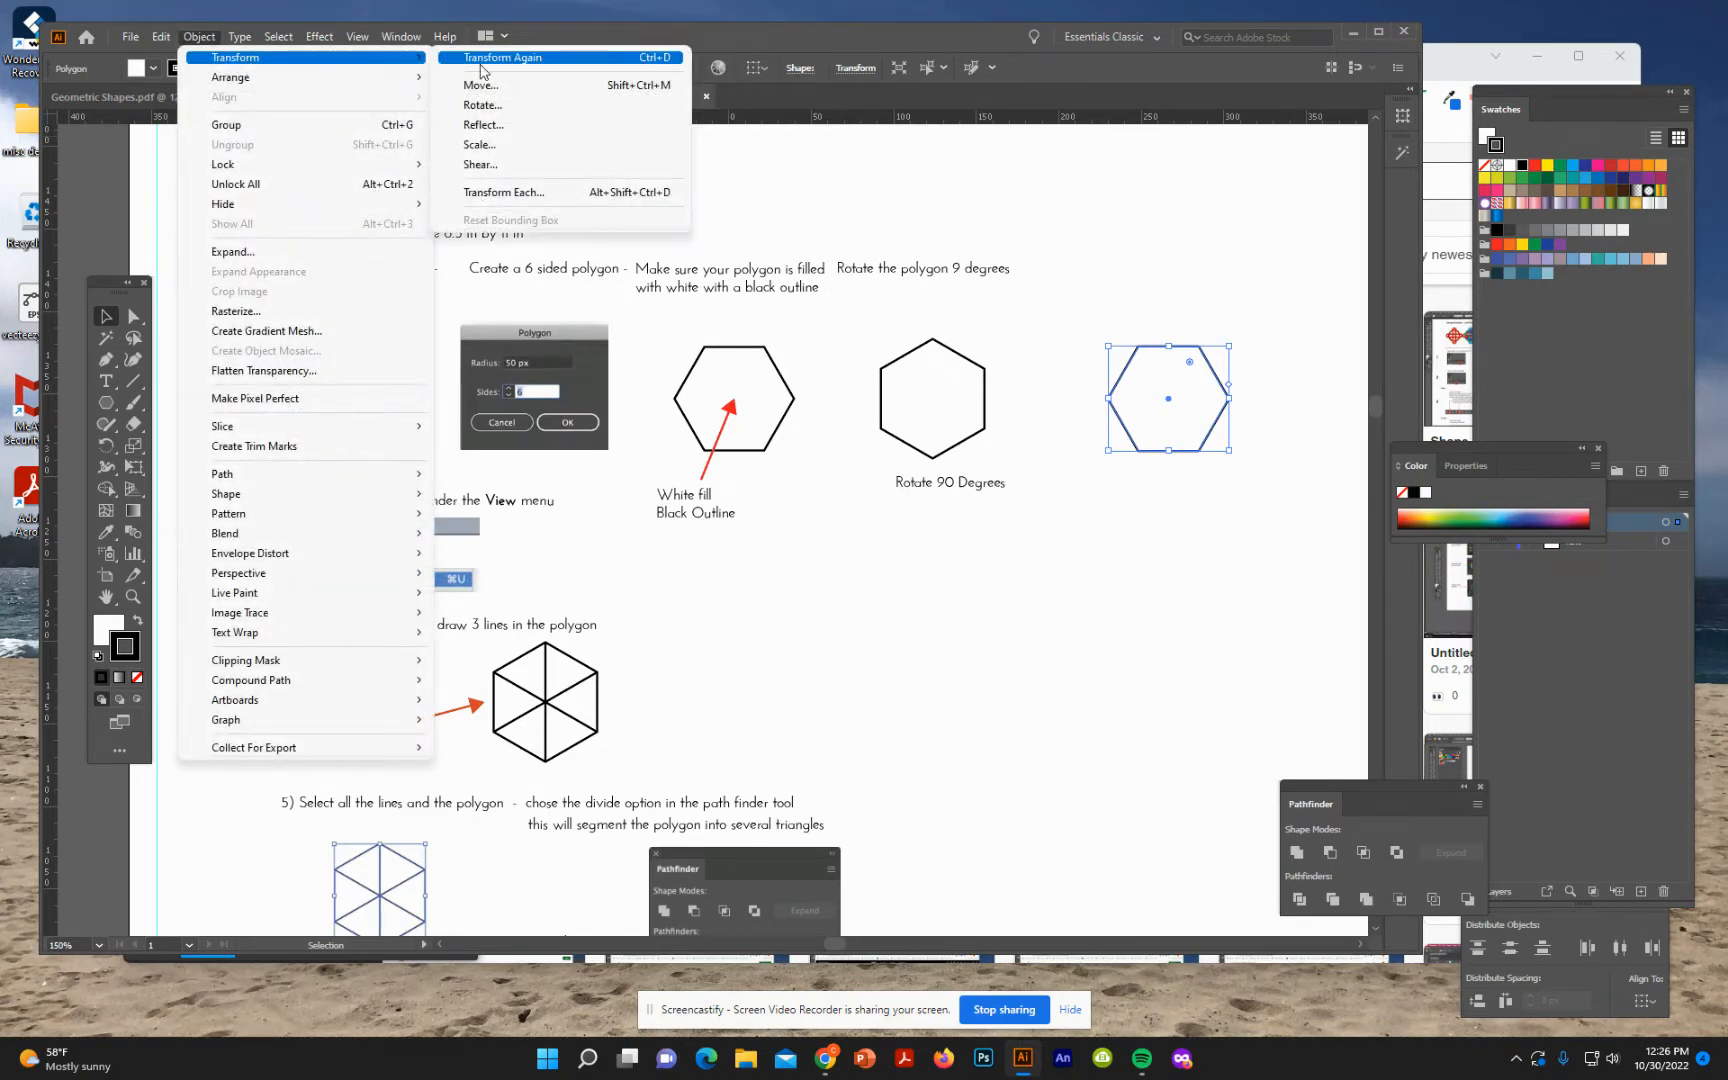
pyautogui.click(482, 105)
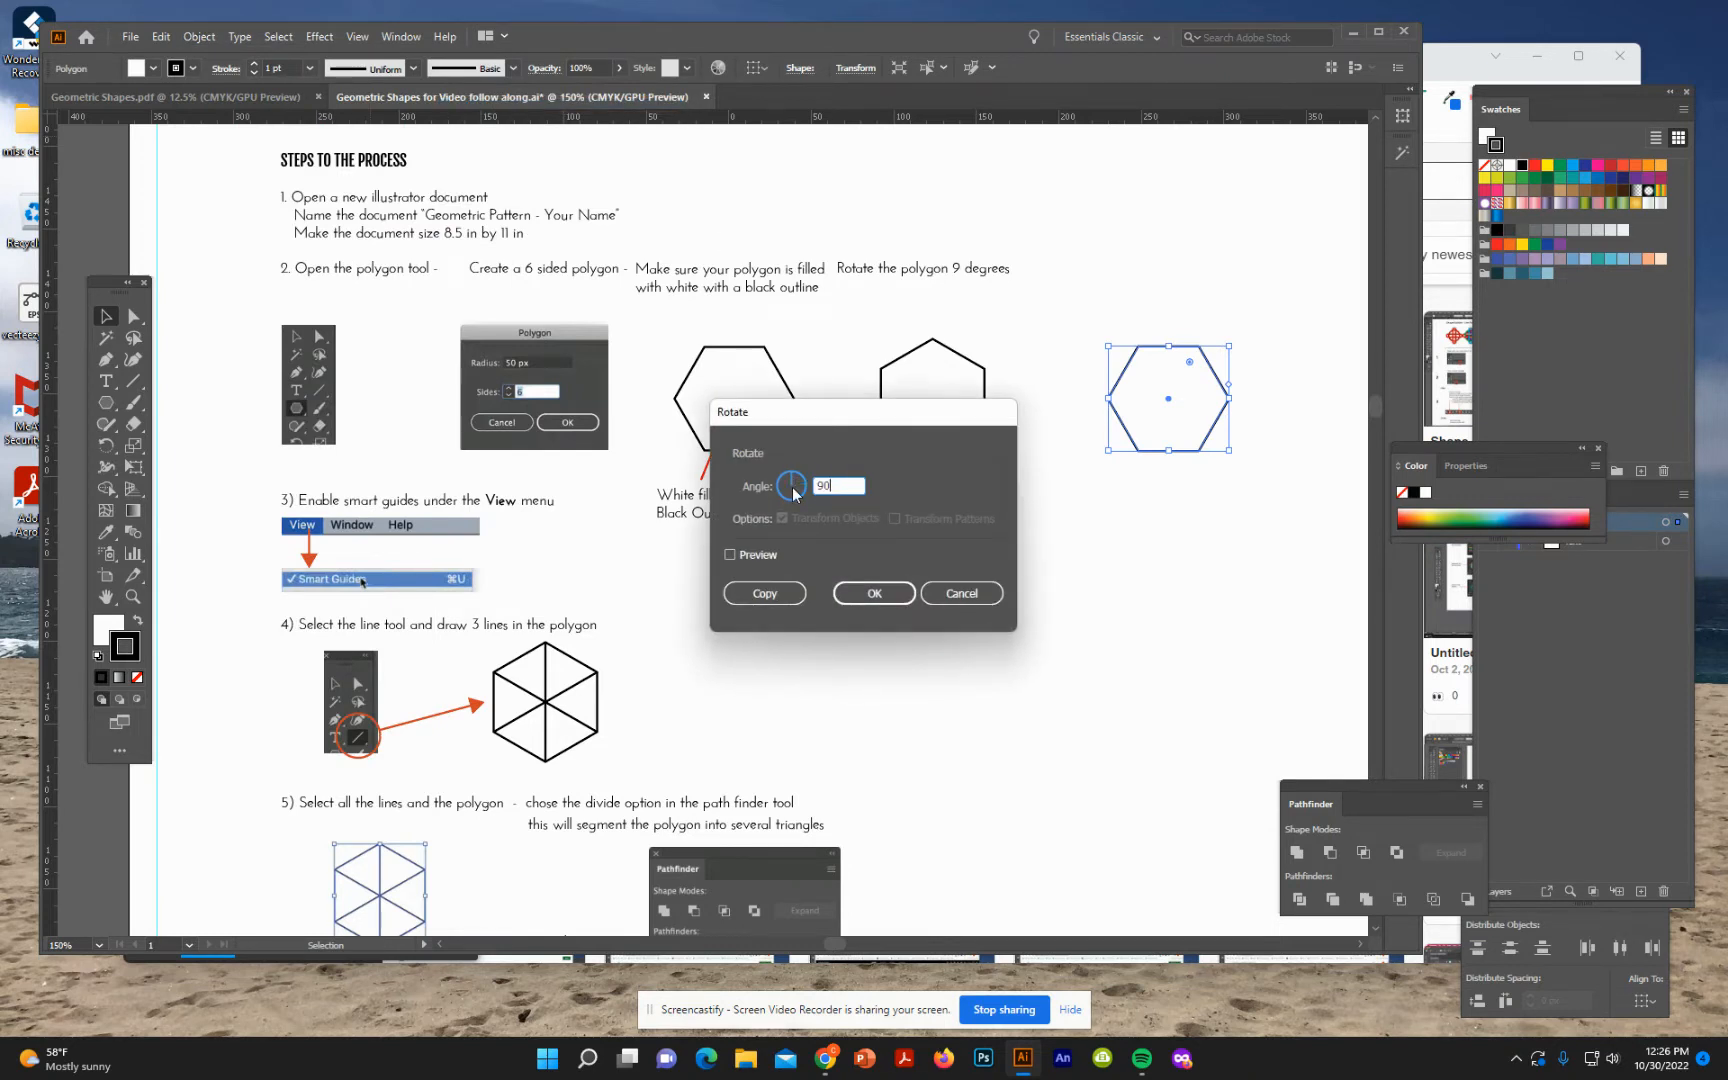
pyautogui.write('90')
pyautogui.press('Return')
pyautogui.click(1041, 680)
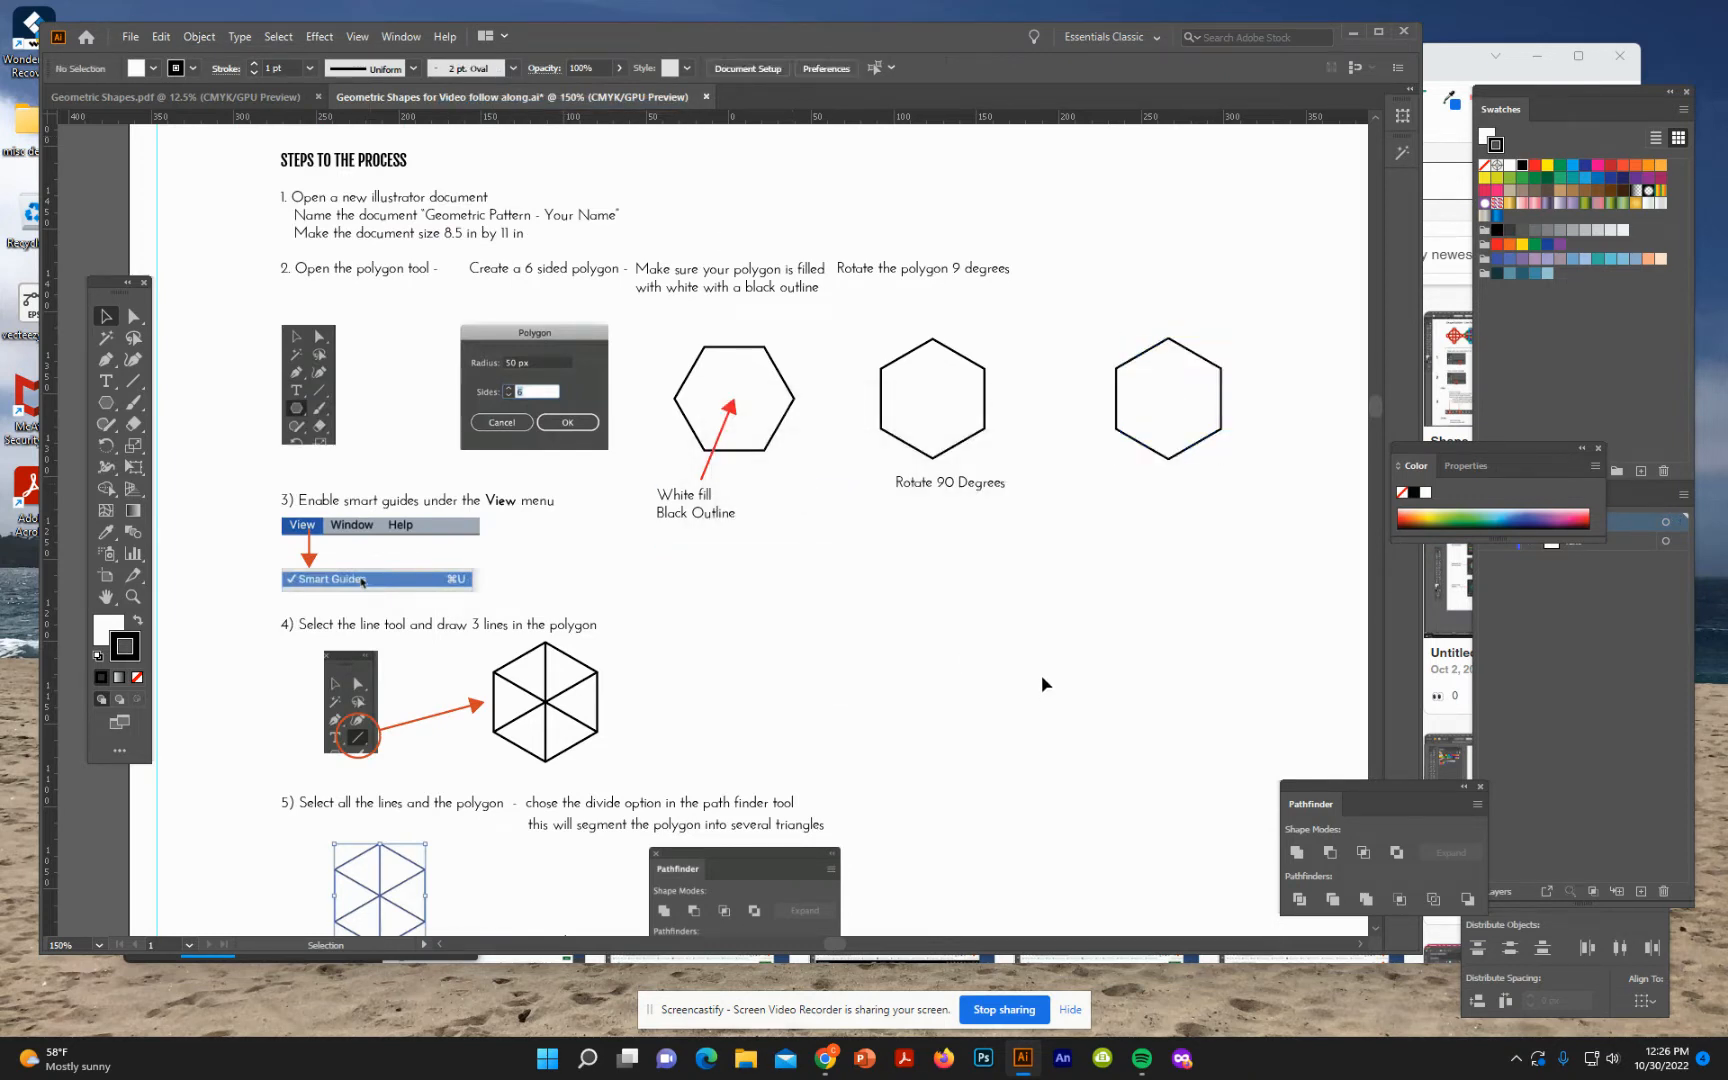
pyautogui.hotkey('ctrl', 'z')
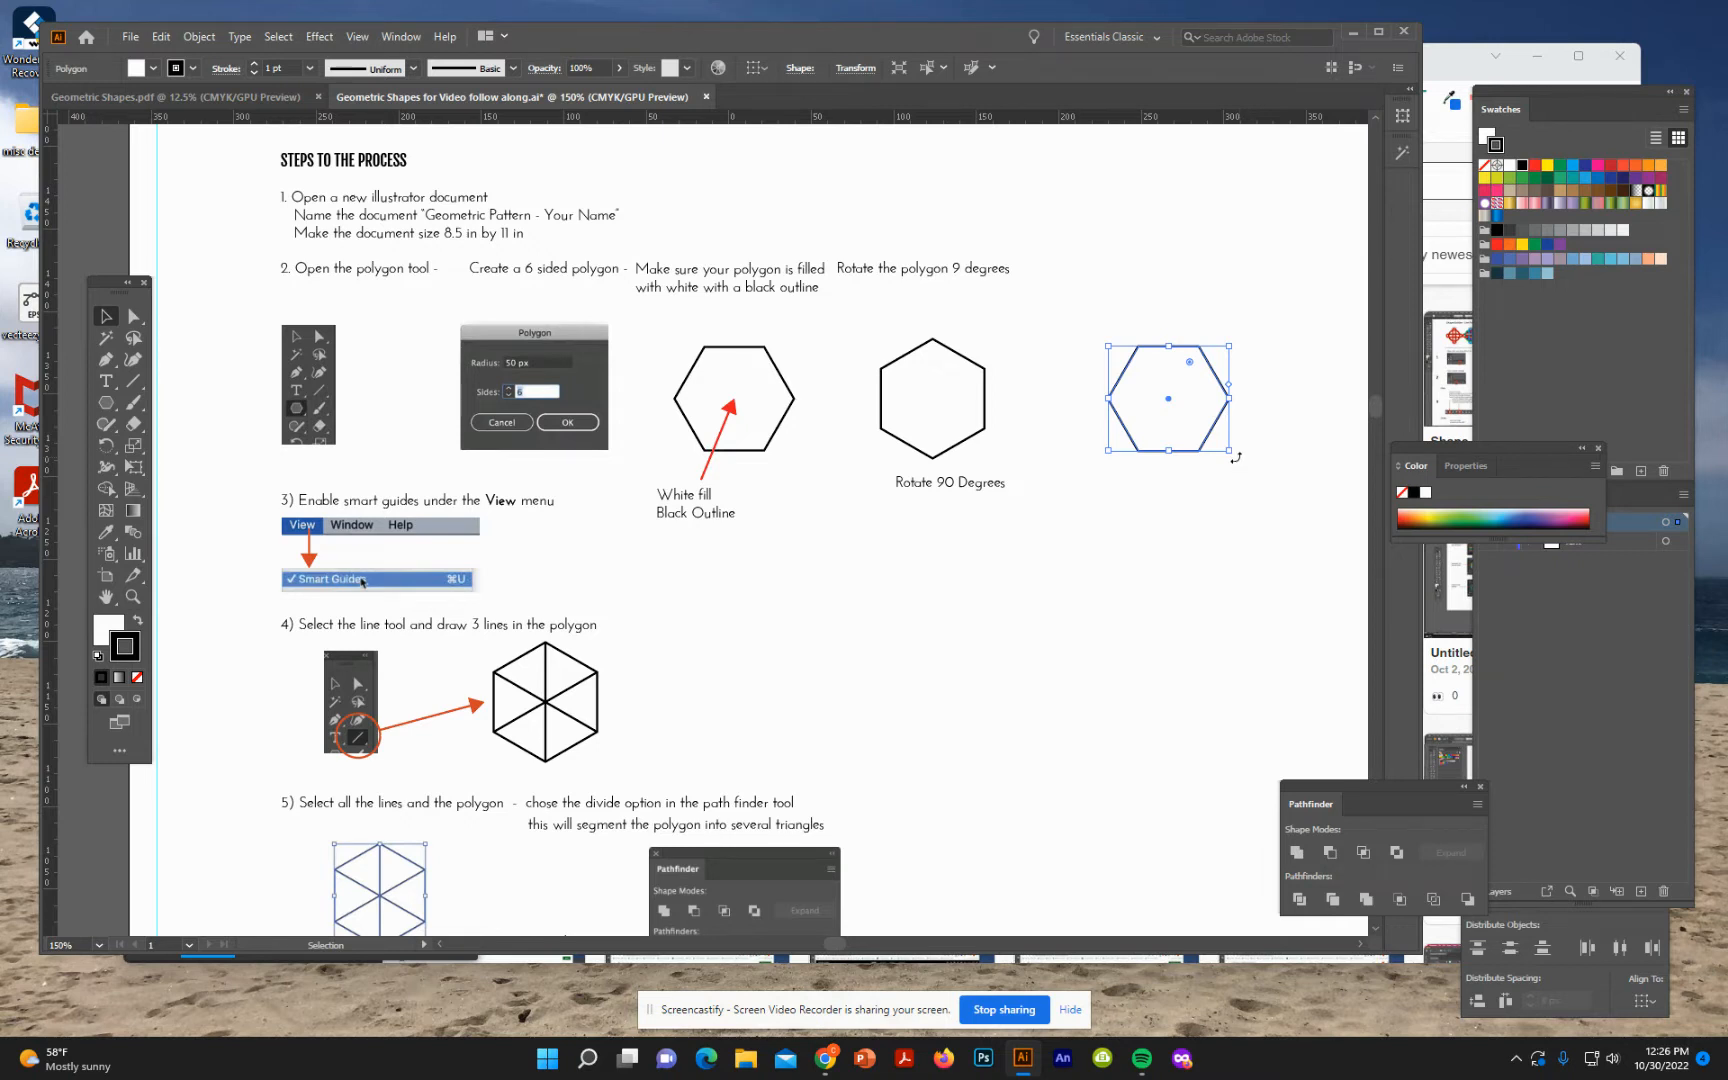
# - Rotate the hexagon 90 degrees clockwise directly on the artboard with the angle constrained, so it stands on a corner
pyautogui.press('shift')
pyautogui.moveTo(1248, 466); pyautogui.dragTo(1137, 482)
pyautogui.click(1177, 471)
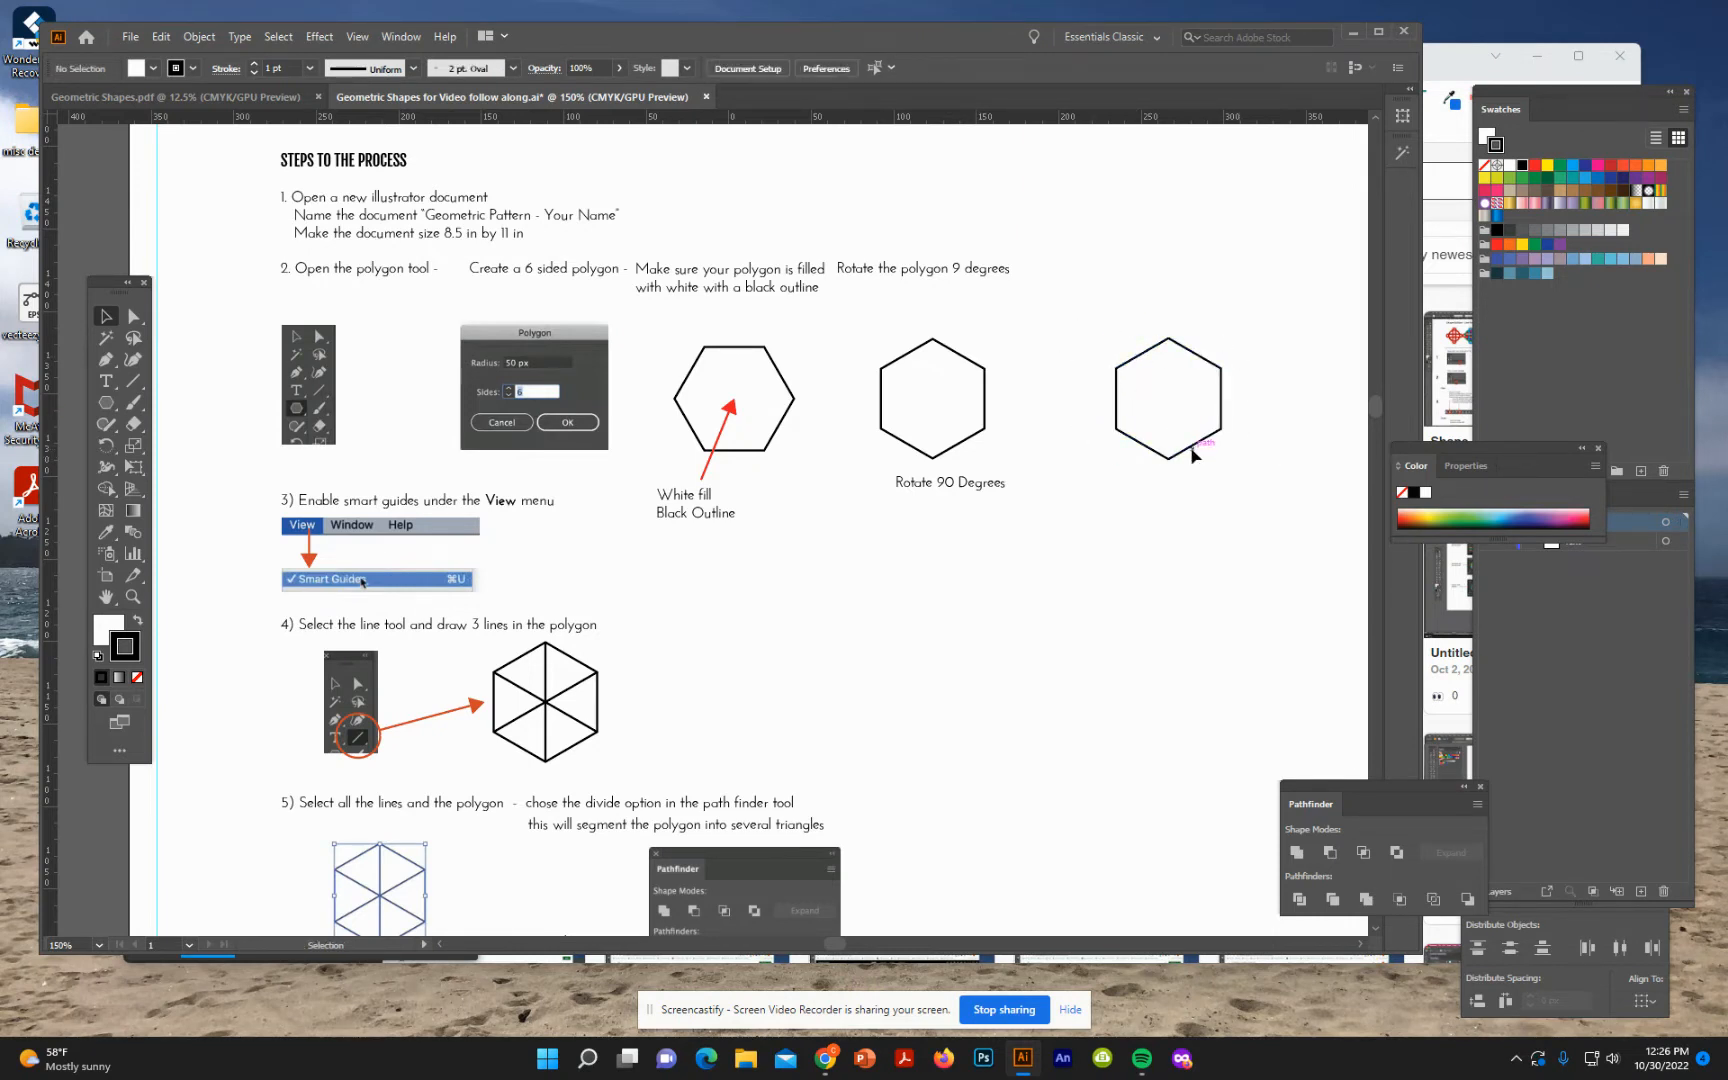
# - Move the hexagon down beside step 4 and draw three straight lines through it joining its opposite corners
pyautogui.scroll(-5, 1050, 690)
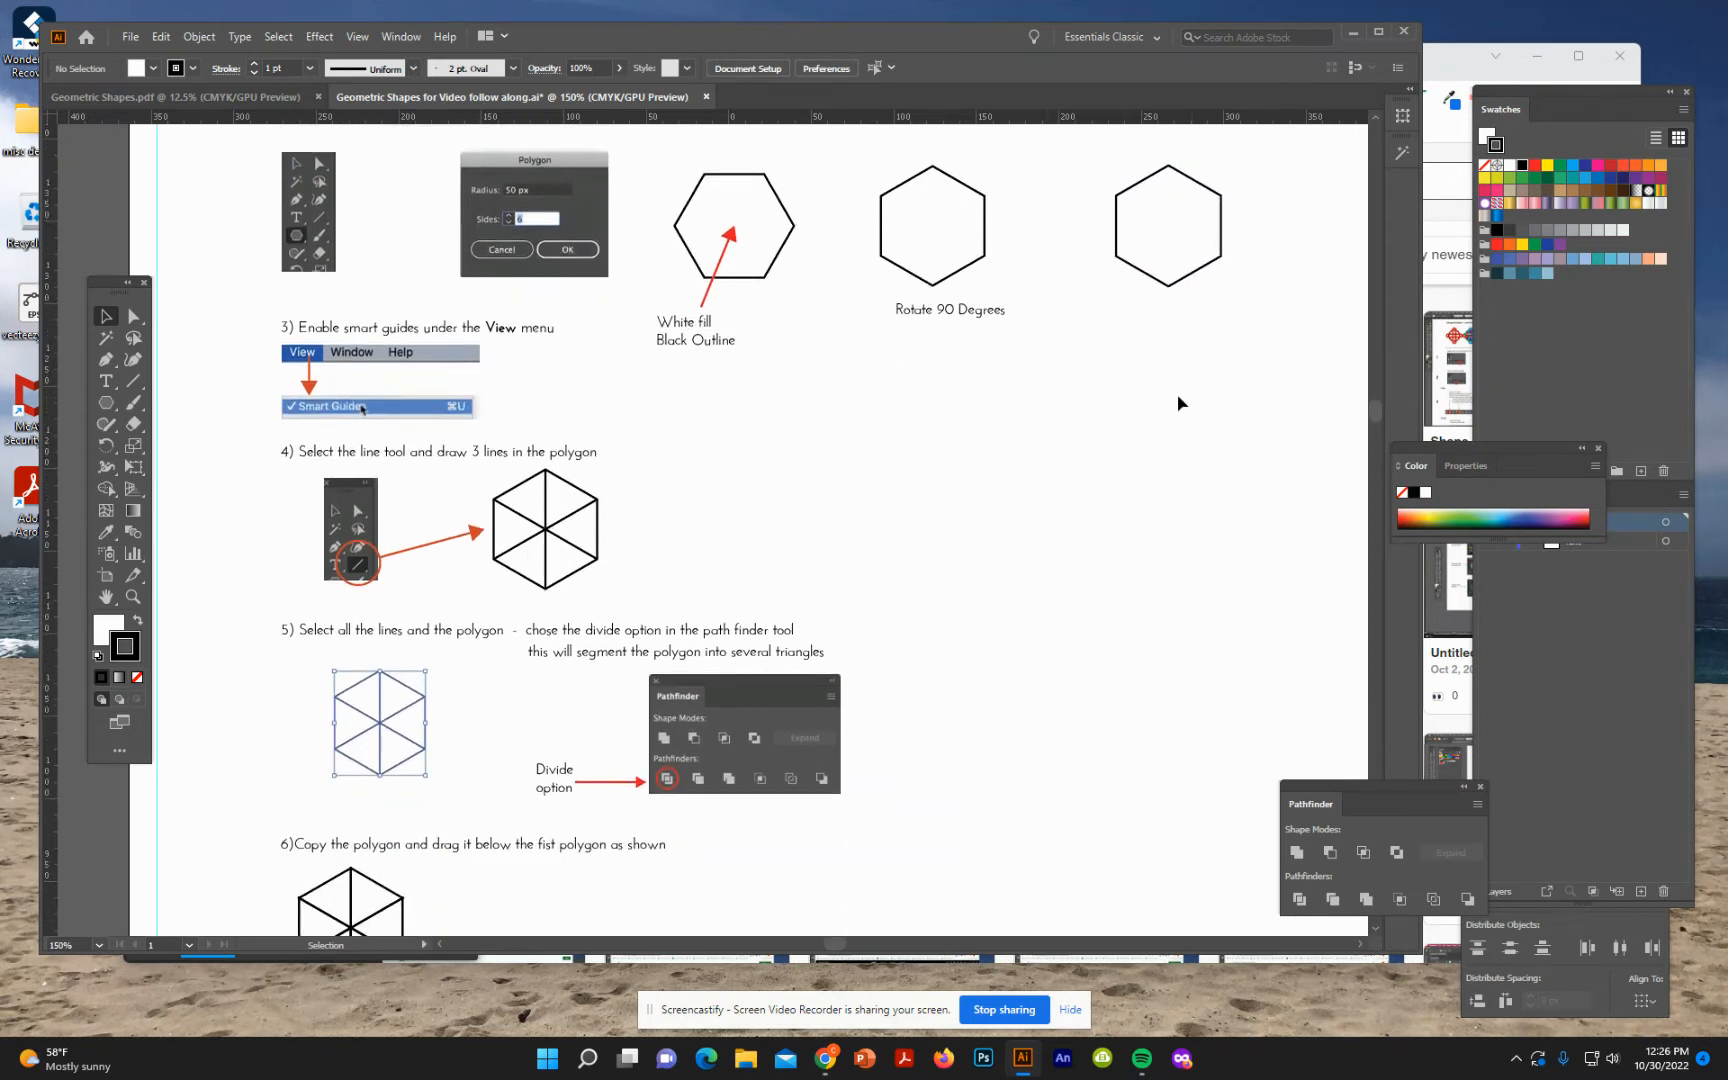
pyautogui.moveTo(1207, 270); pyautogui.dragTo(1186, 548)
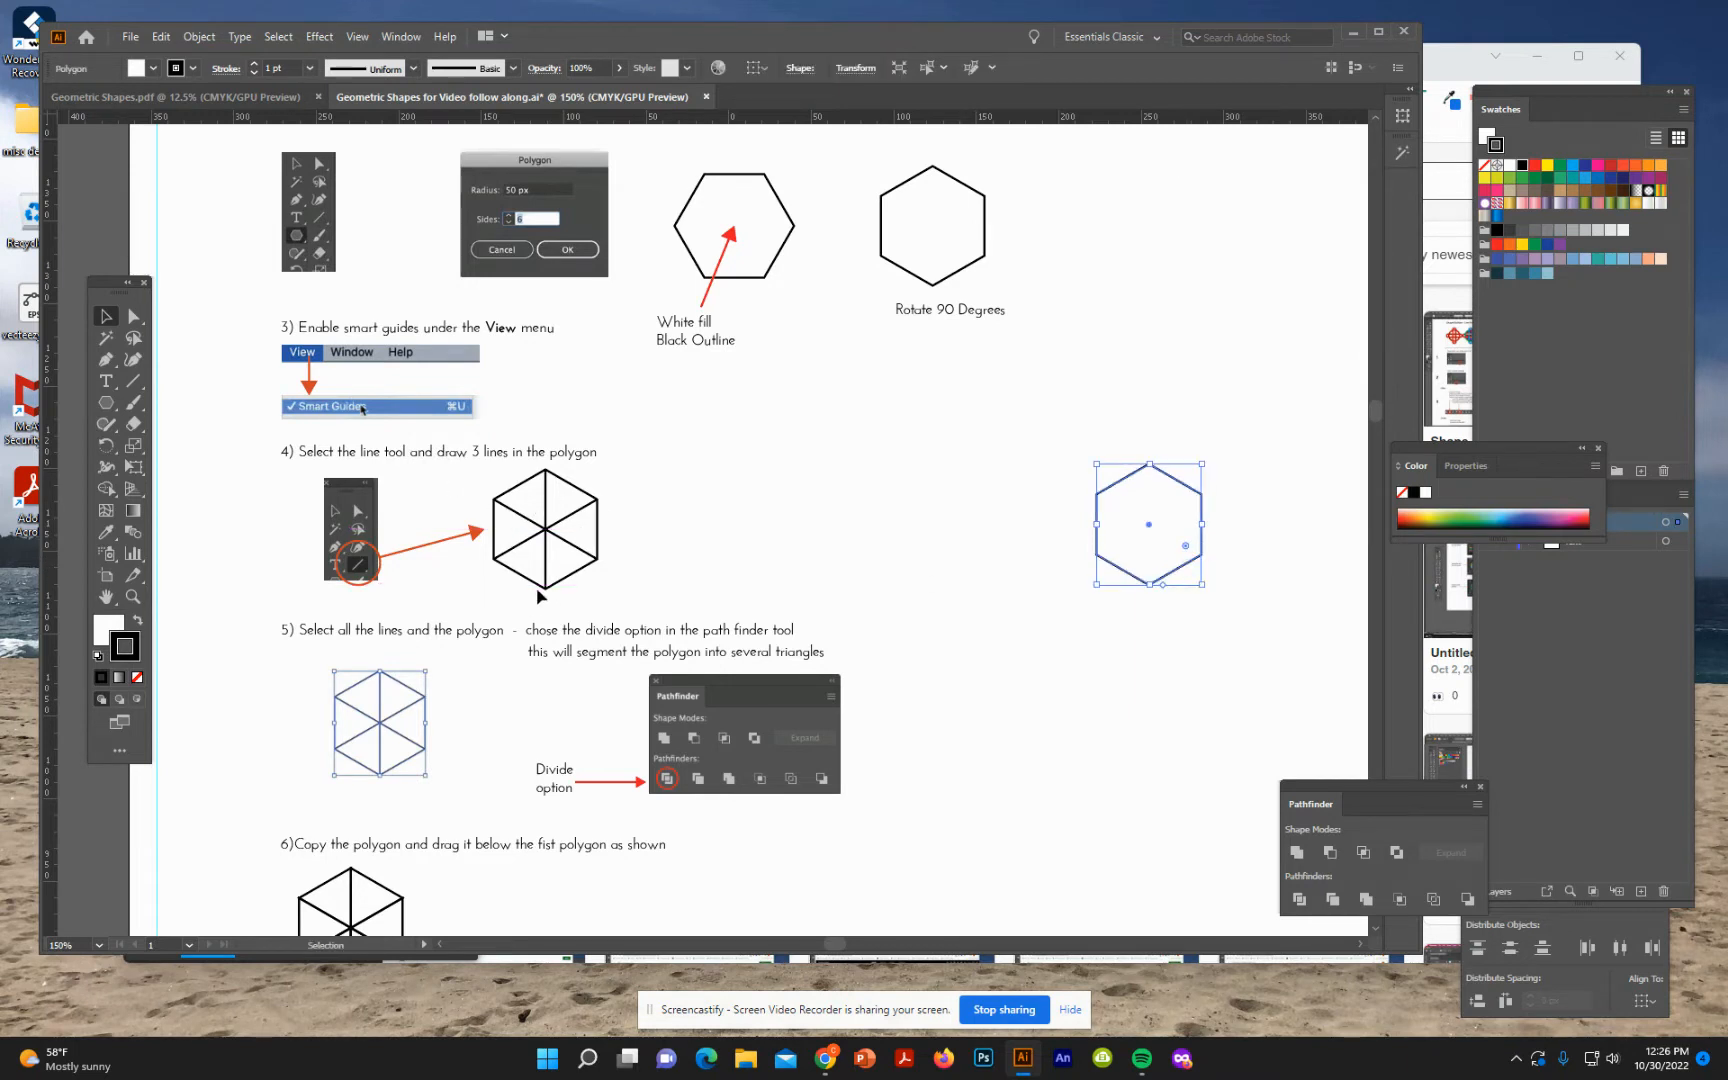
pyautogui.click(133, 381)
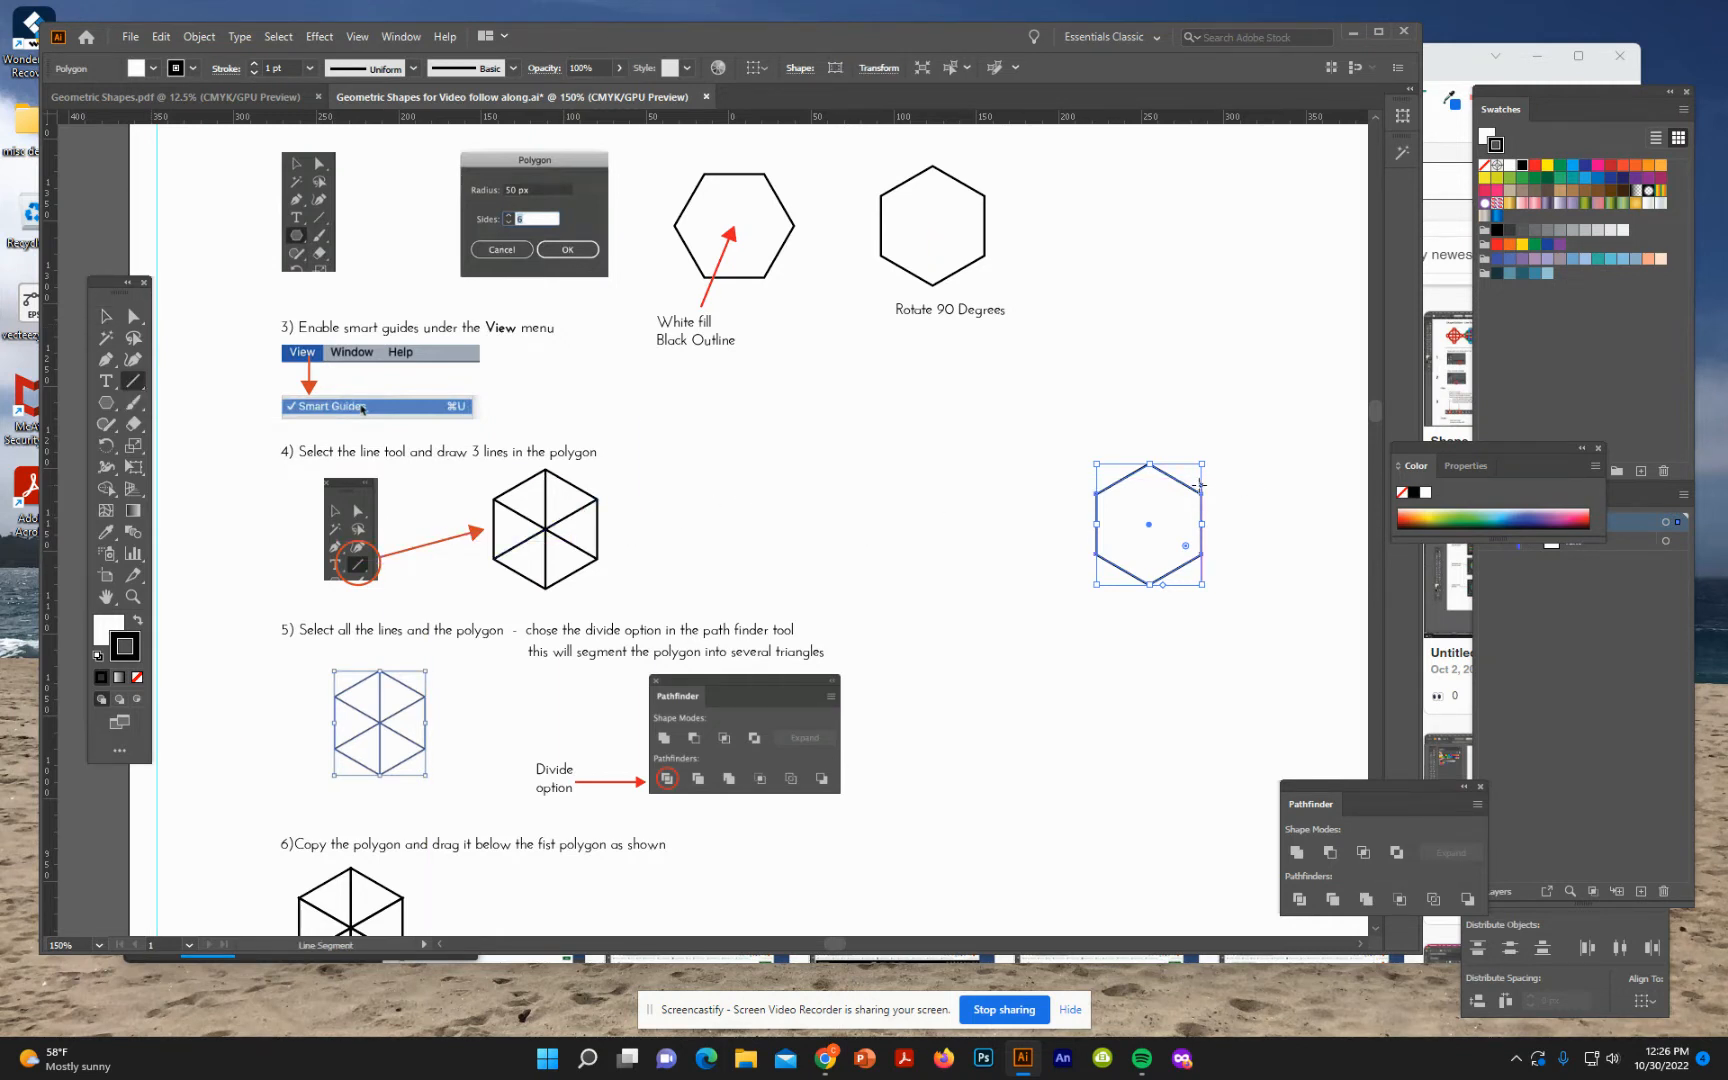
pyautogui.moveTo(1201, 492); pyautogui.dragTo(1199, 551)
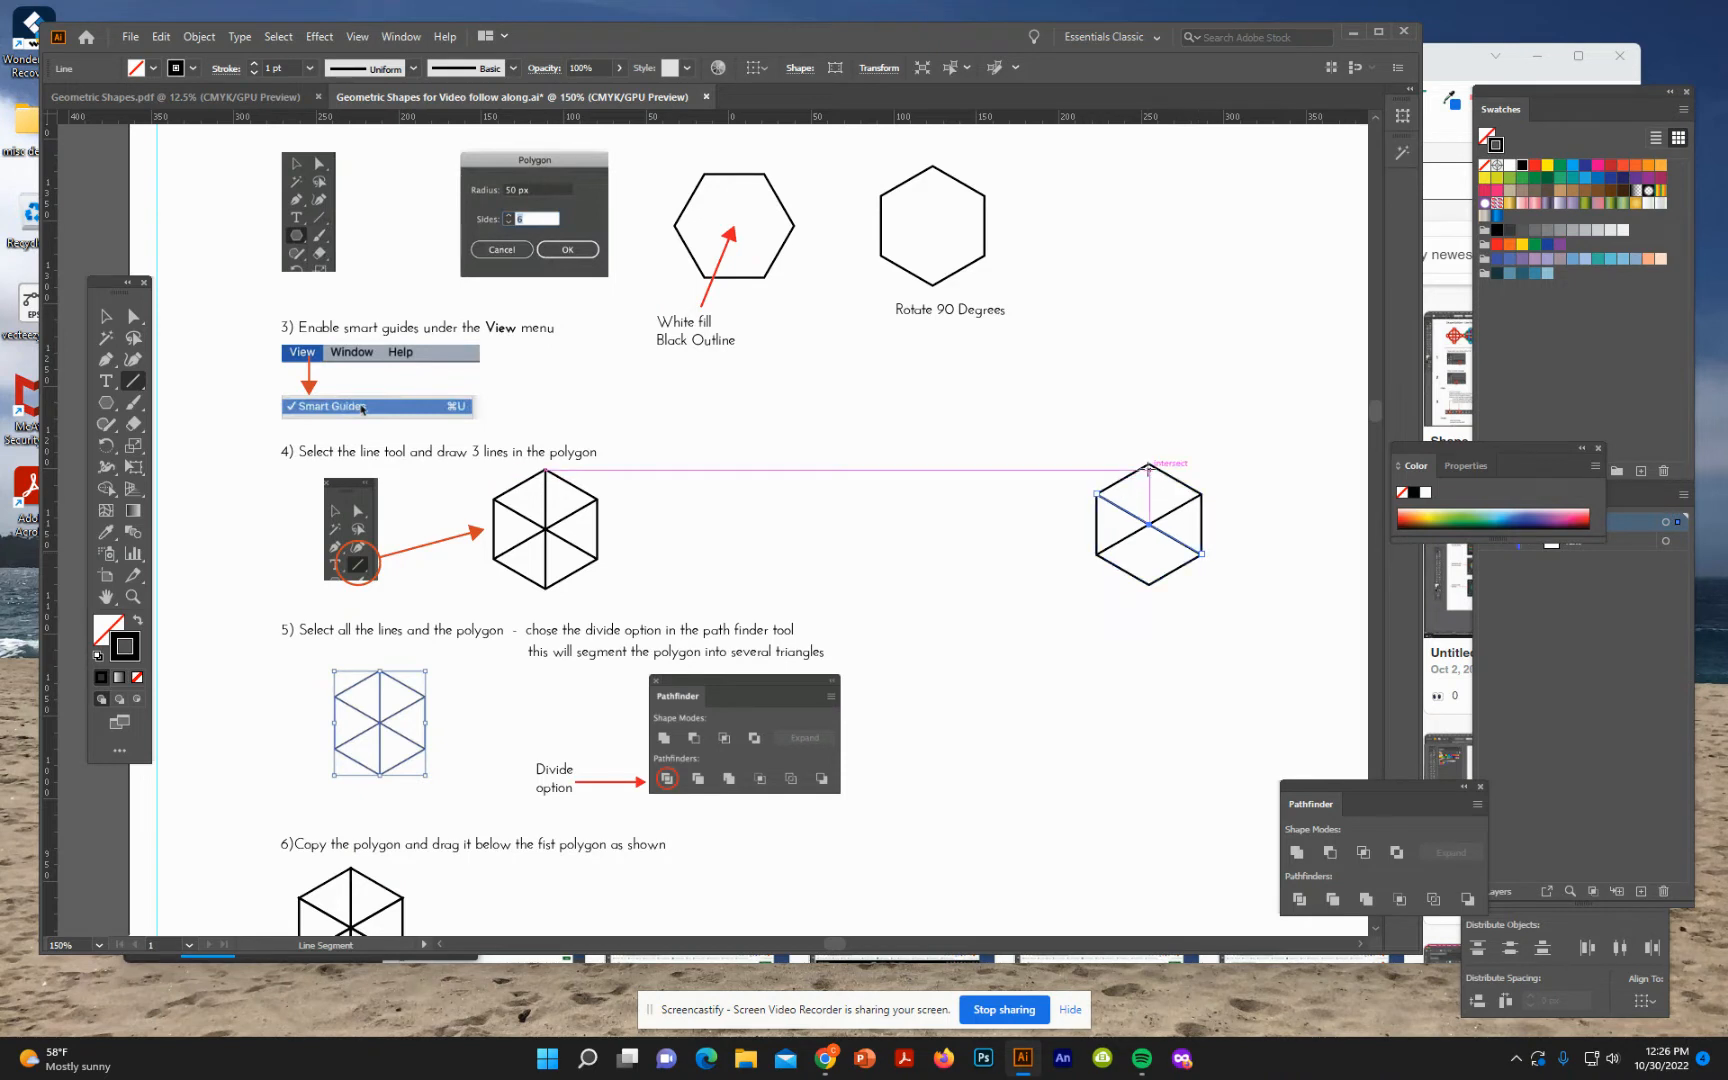
pyautogui.moveTo(1147, 462); pyautogui.dragTo(1149, 586)
pyautogui.click(106, 316)
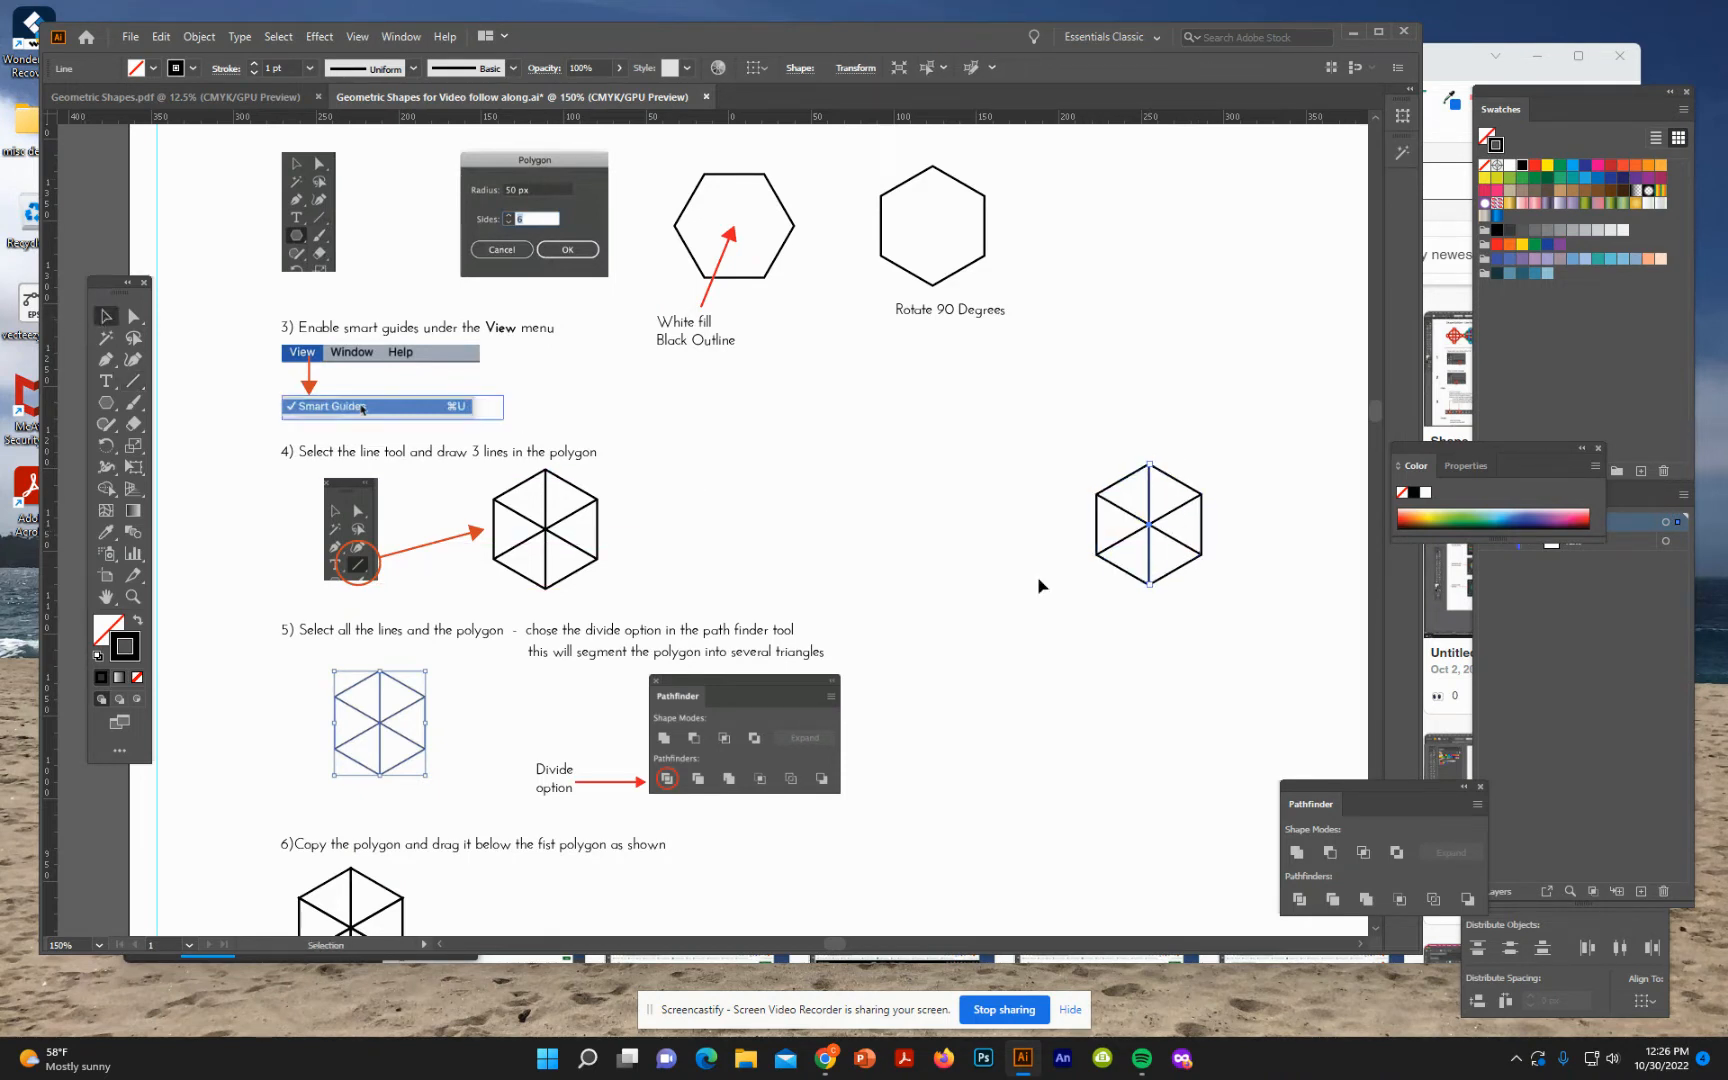
pyautogui.click(1226, 659)
# - Move the hexagon together with its three lines down beside the step 5 instructions
pyautogui.scroll(-2, 1144, 612)
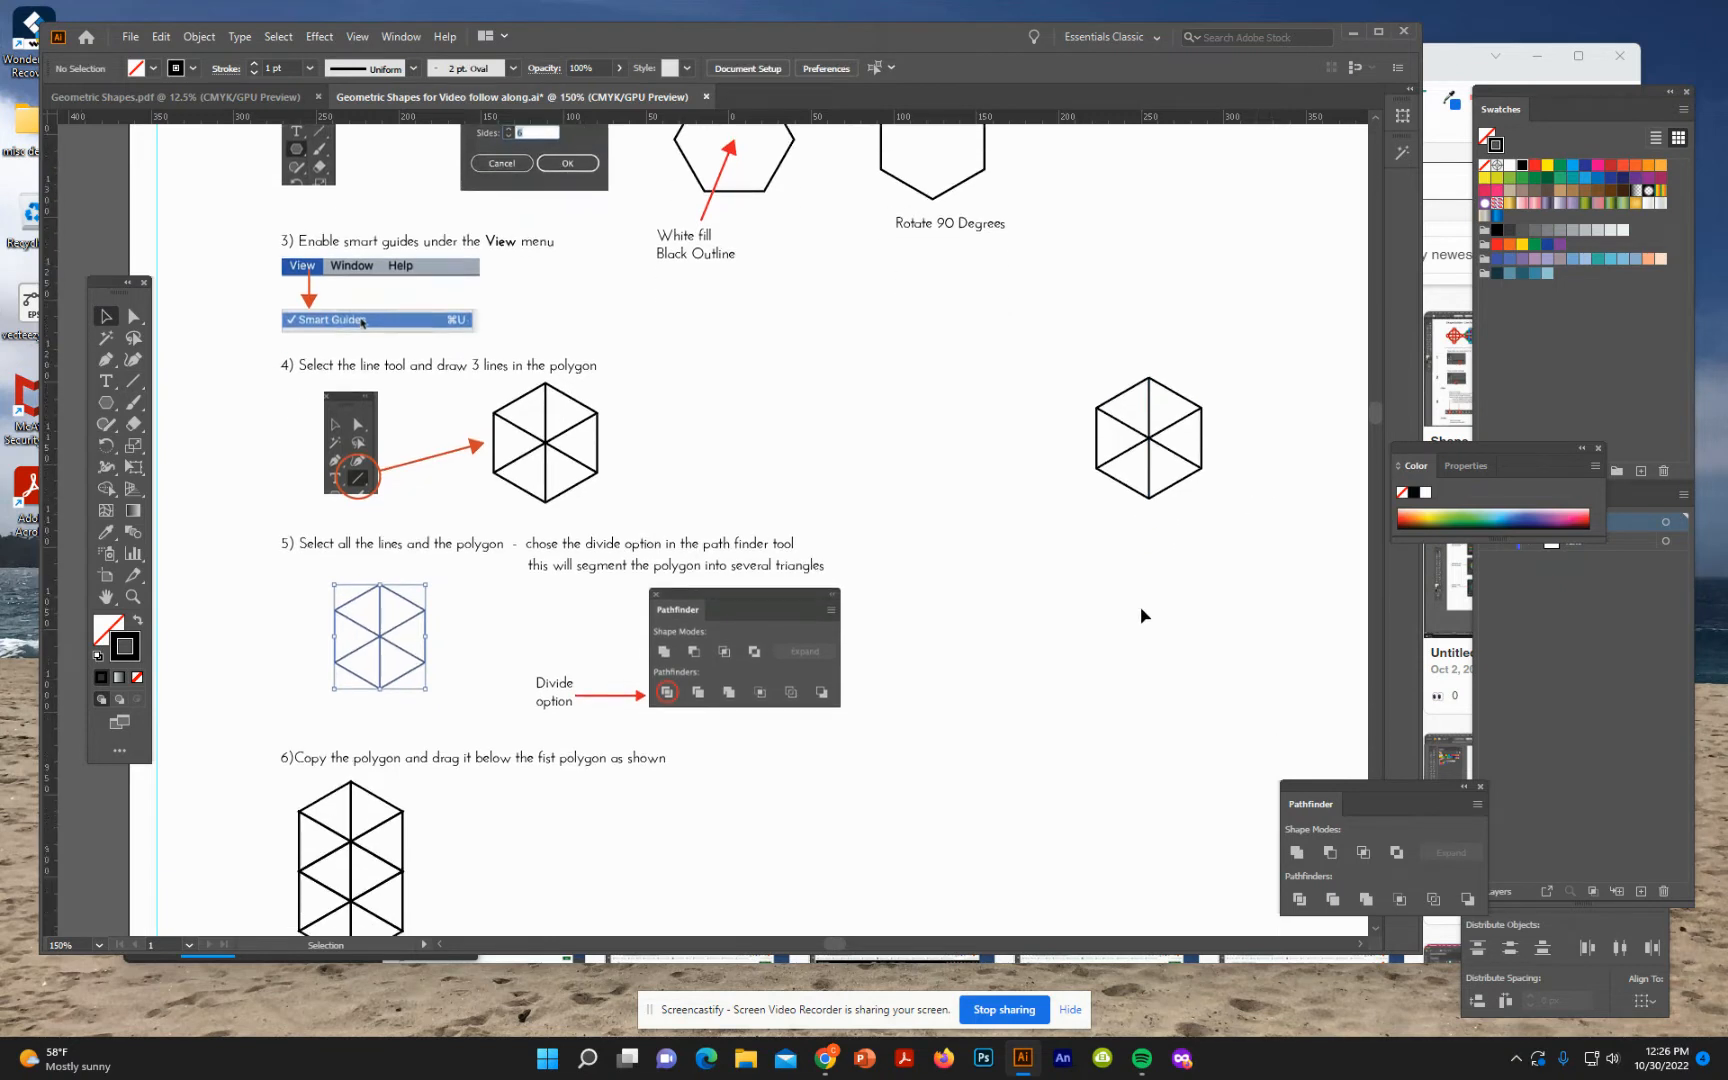
pyautogui.moveTo(1237, 288); pyautogui.dragTo(1089, 437)
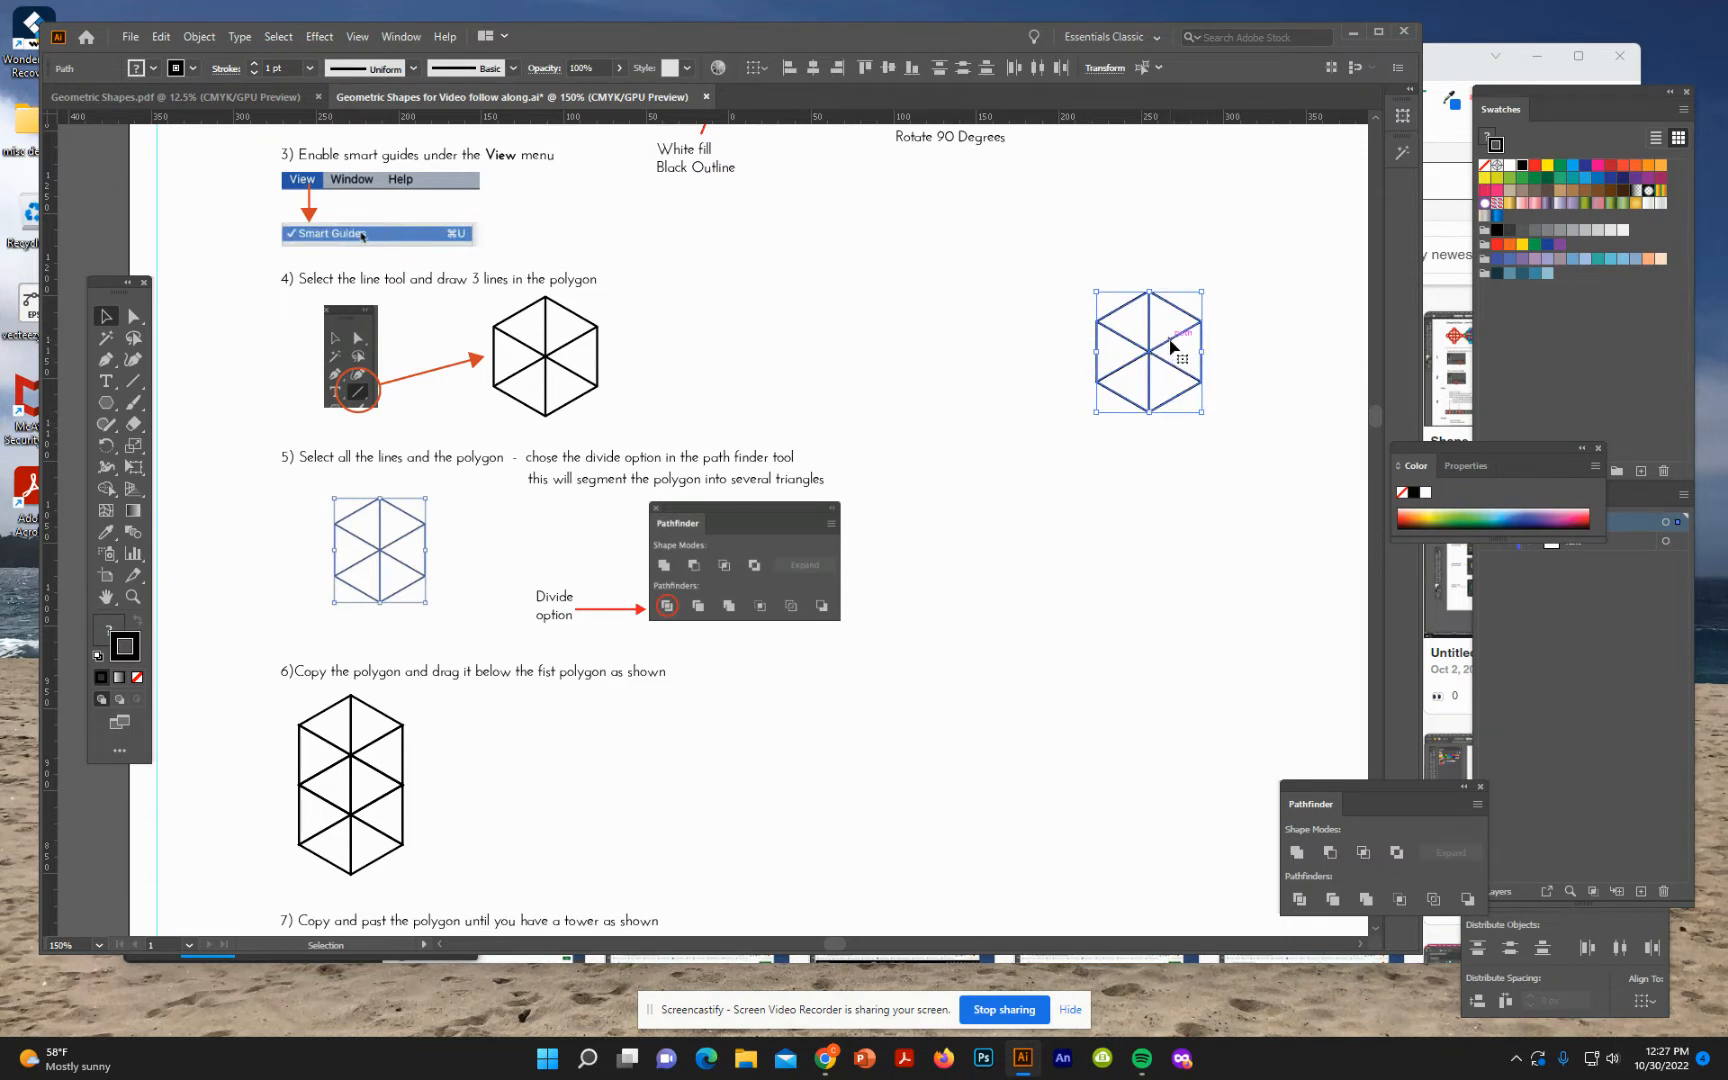
pyautogui.moveTo(1169, 343); pyautogui.dragTo(1157, 559)
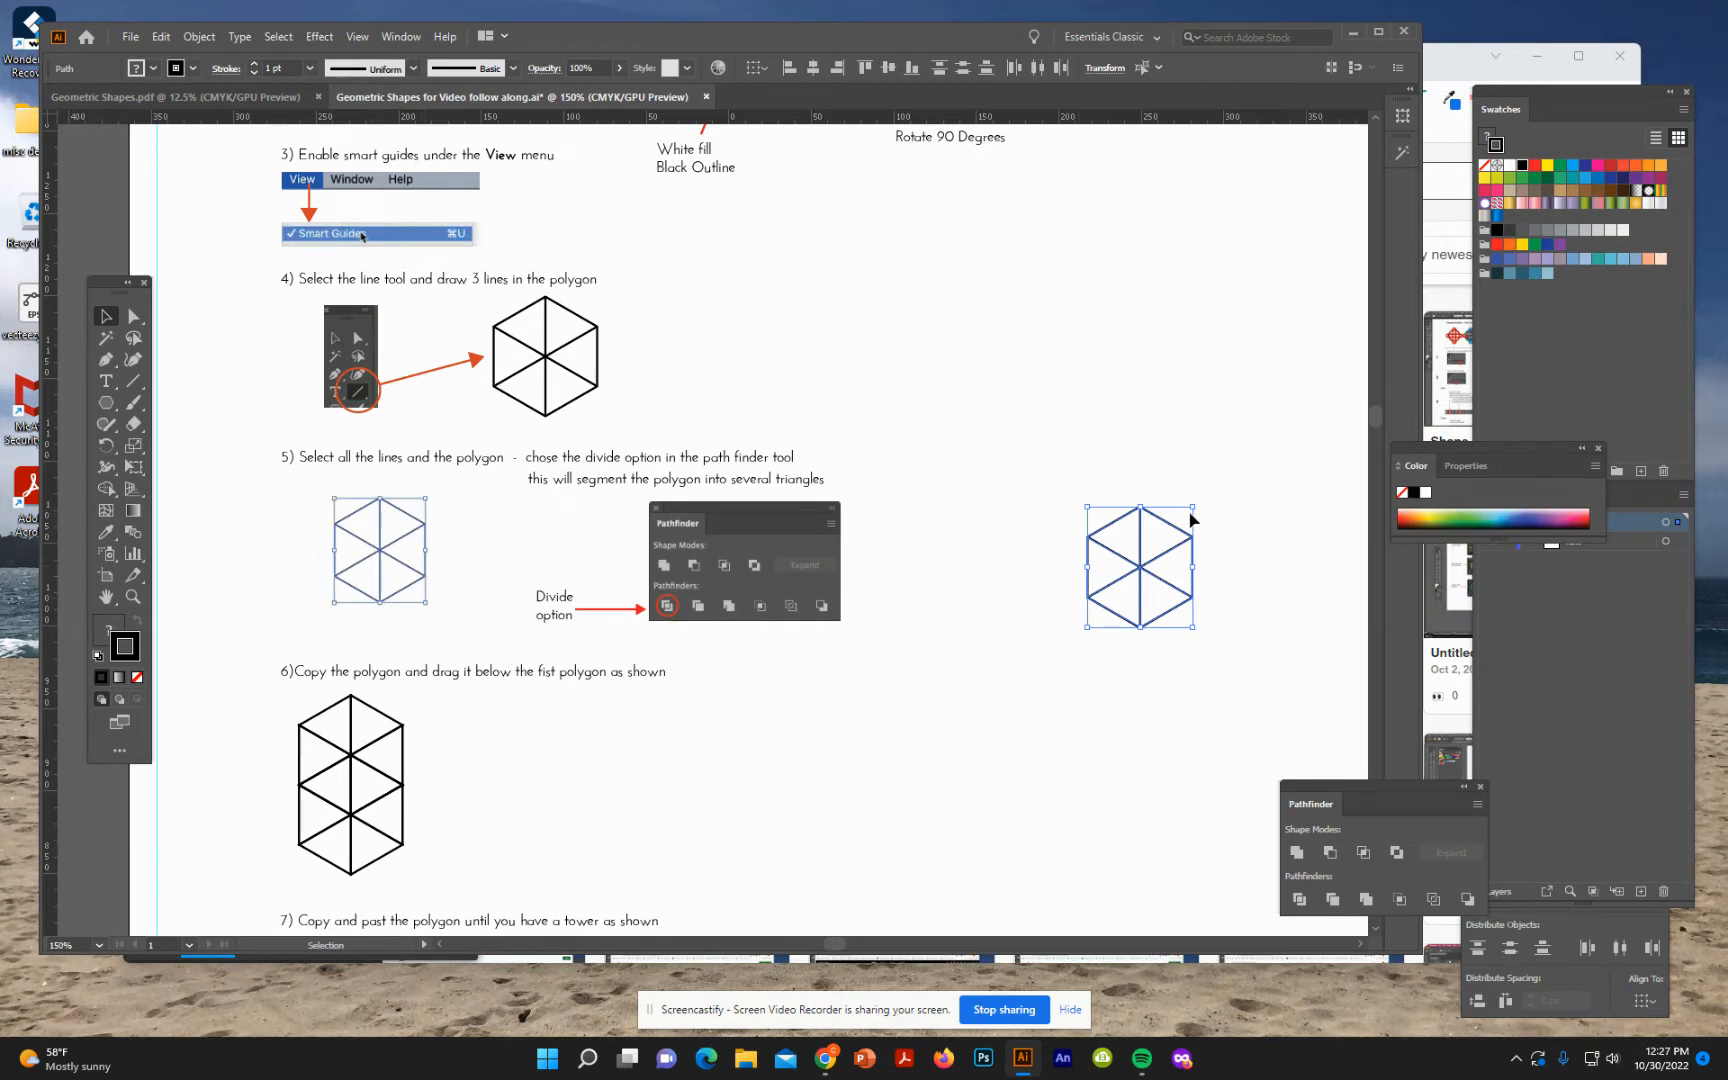
pyautogui.click(1217, 503)
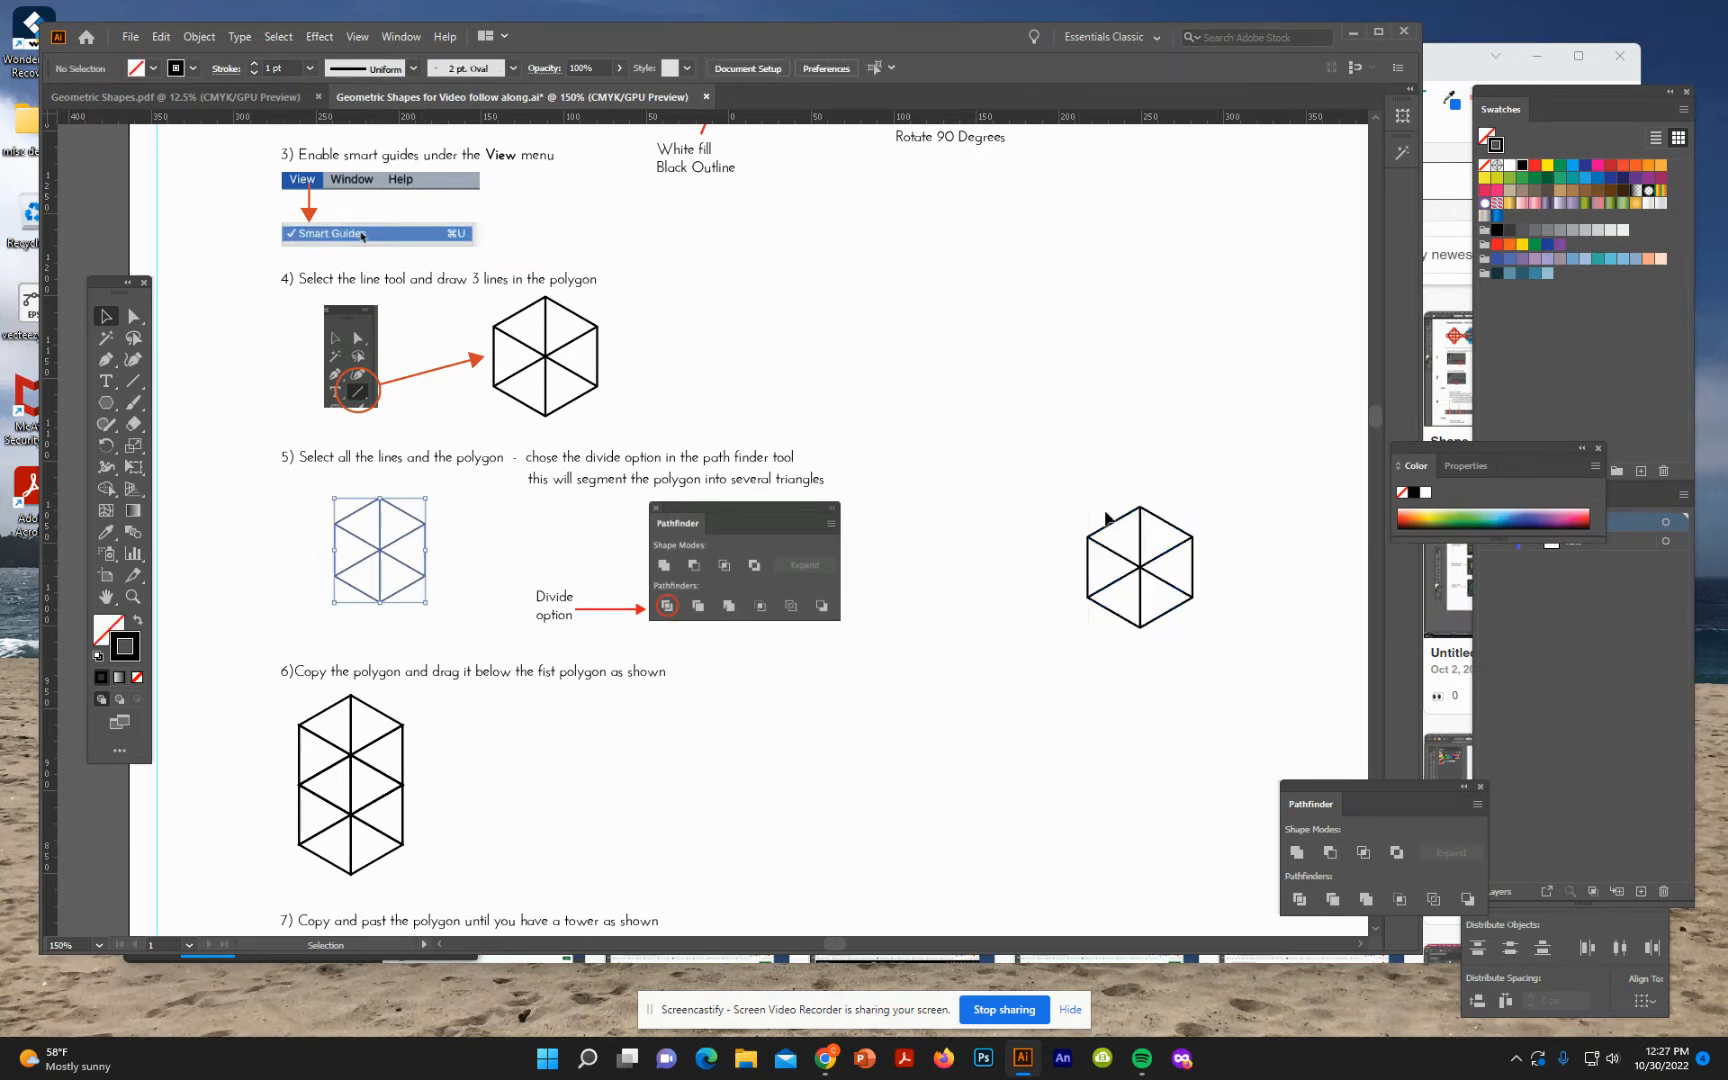
# - Divide the hexagon and its three lines into separate triangles with the Pathfinder Divide operation
pyautogui.moveTo(1067, 492); pyautogui.dragTo(1218, 656)
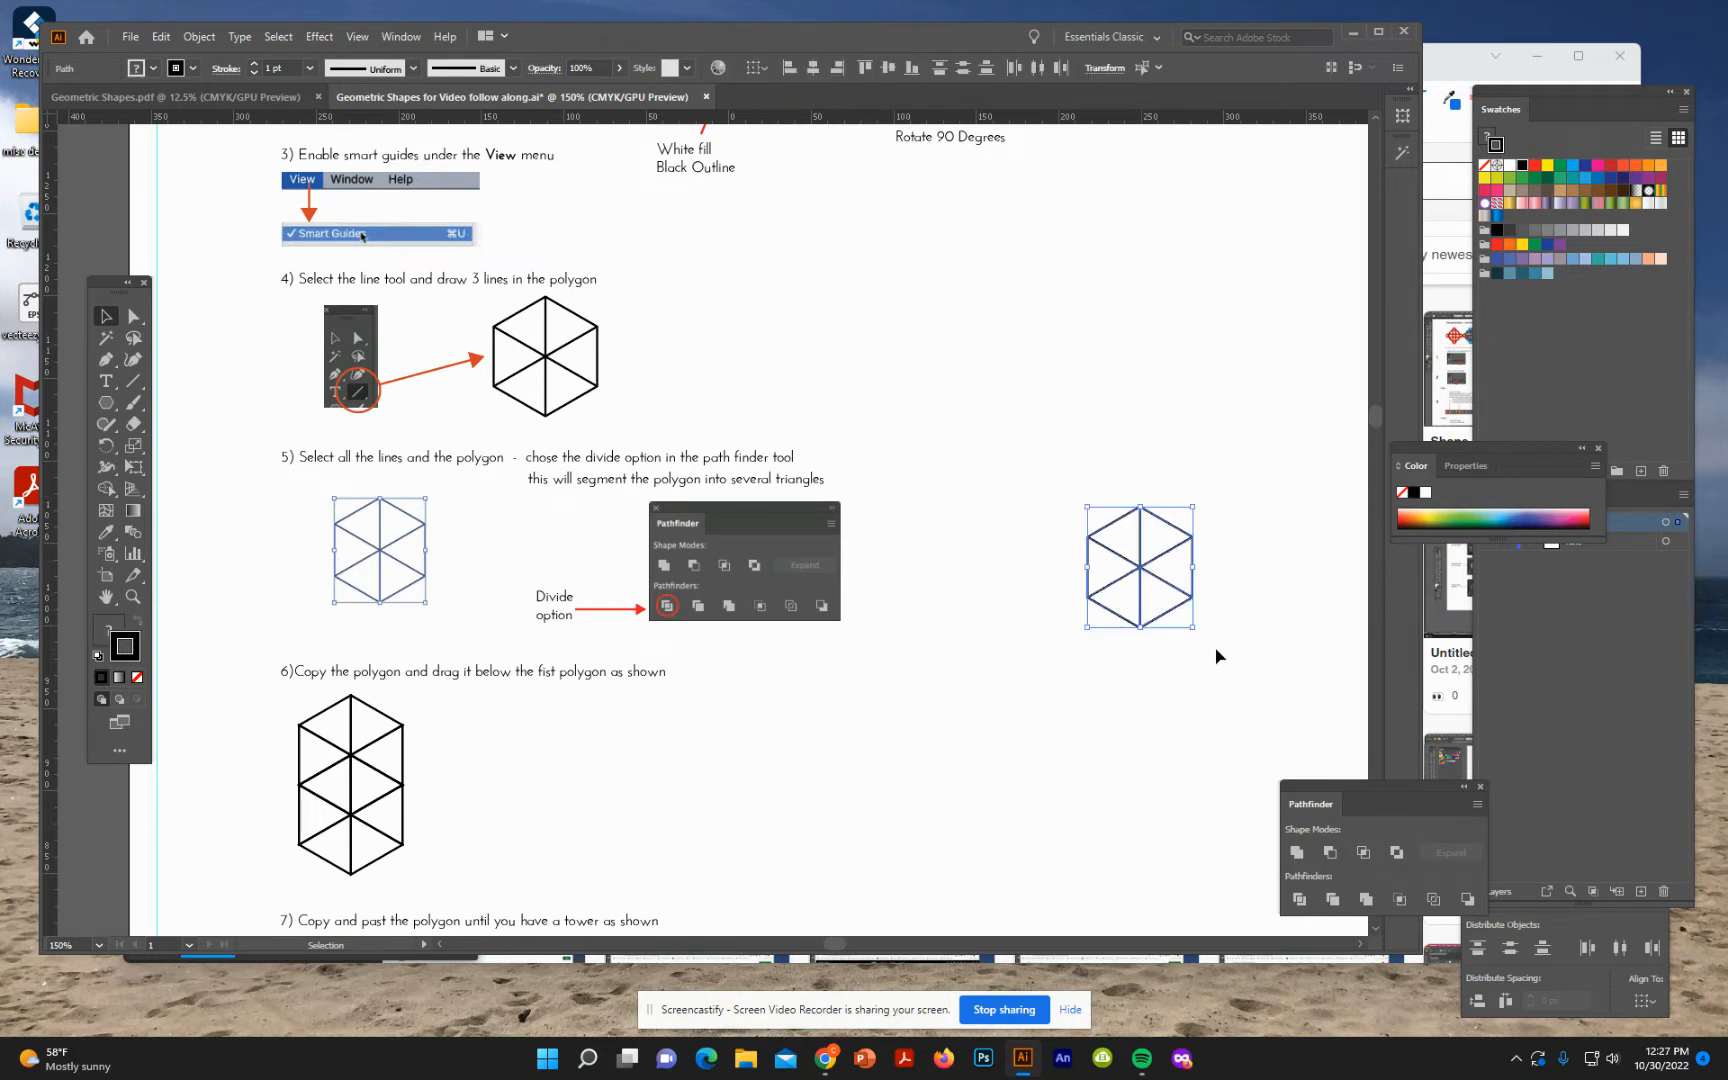
pyautogui.click(1300, 902)
pyautogui.scroll(-2, 1066, 757)
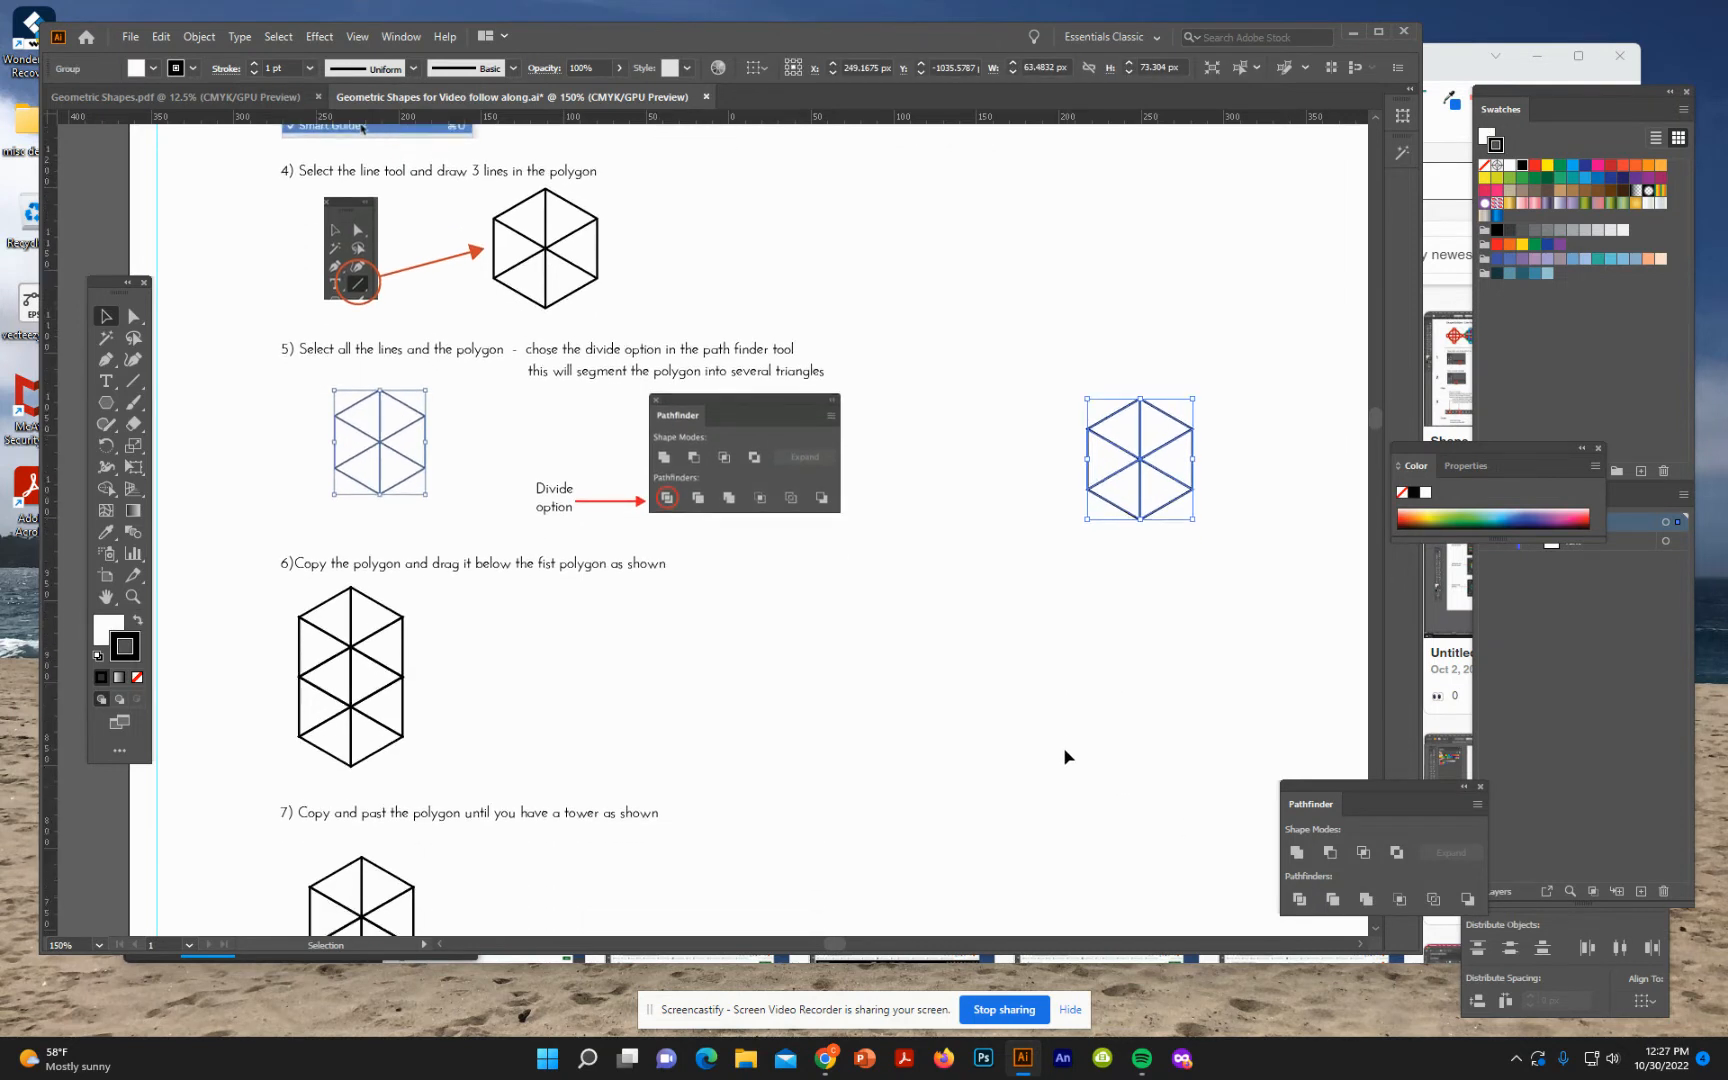
# - Move the divided hexagon beside step 6 and place a copy directly below it, overlapping its lower half so the triangles align
pyautogui.scroll(-4, 1066, 757)
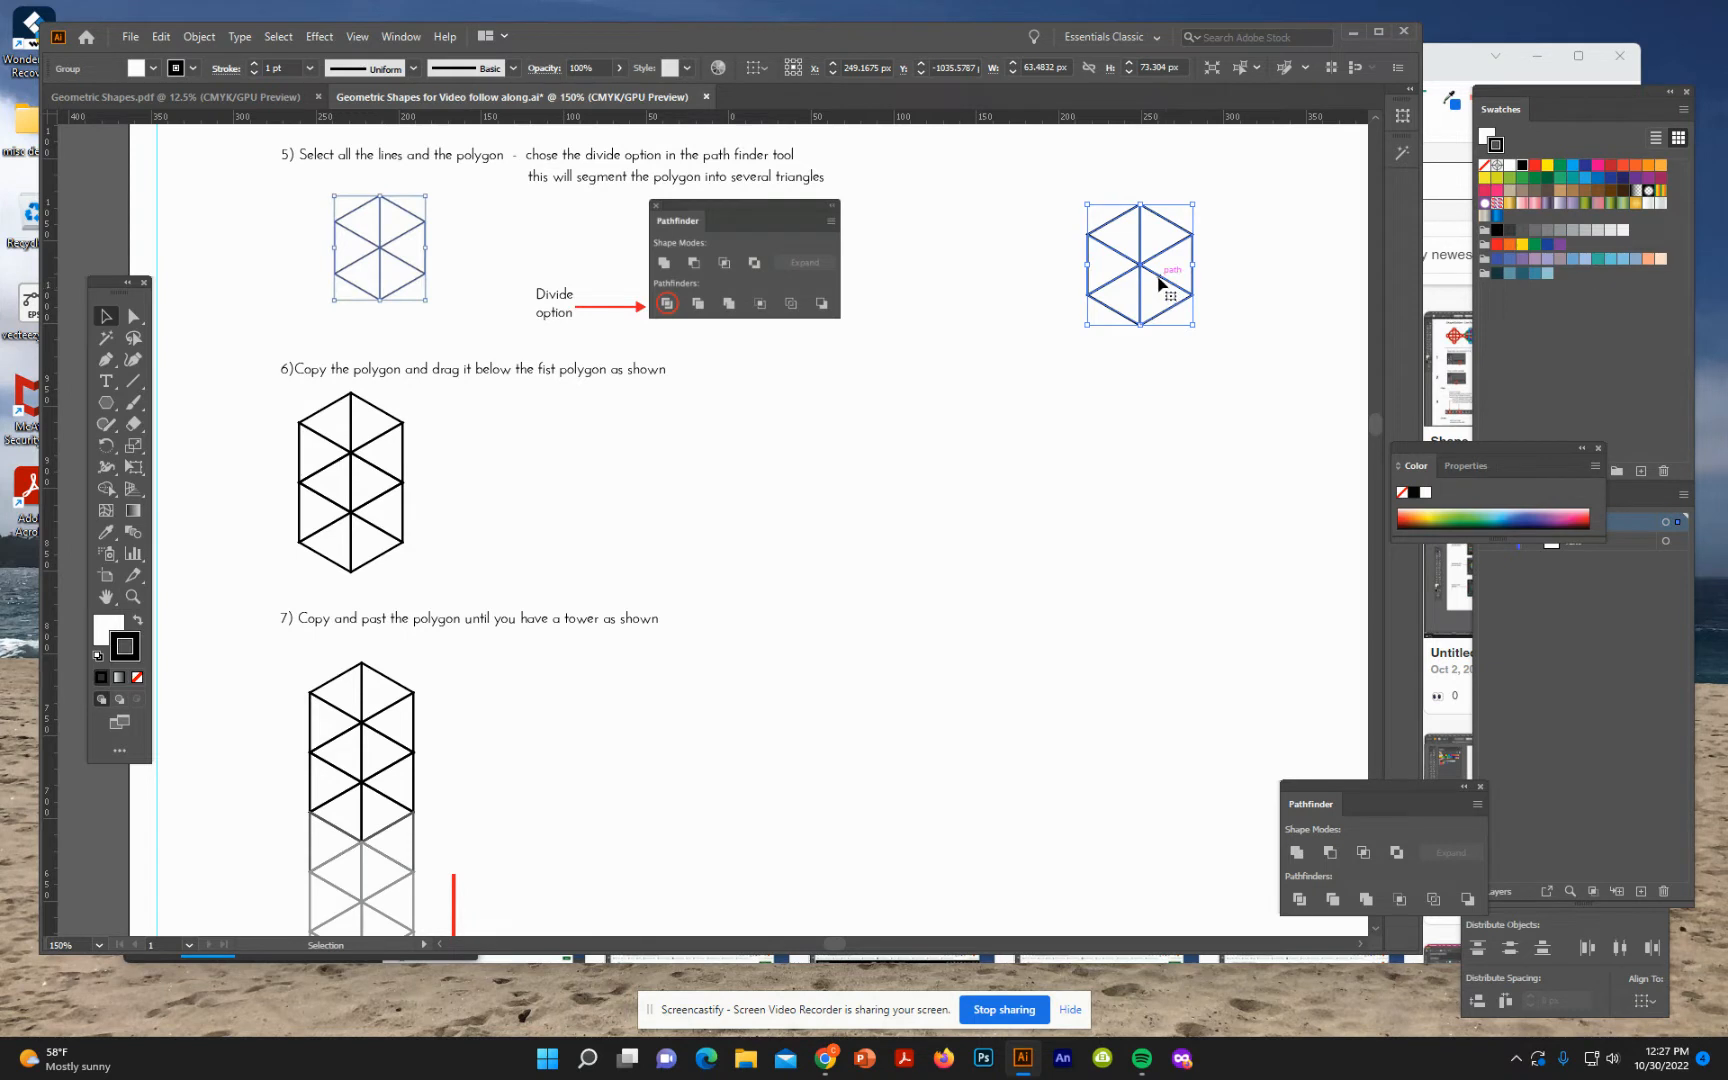
pyautogui.moveTo(1157, 289); pyautogui.dragTo(1150, 467)
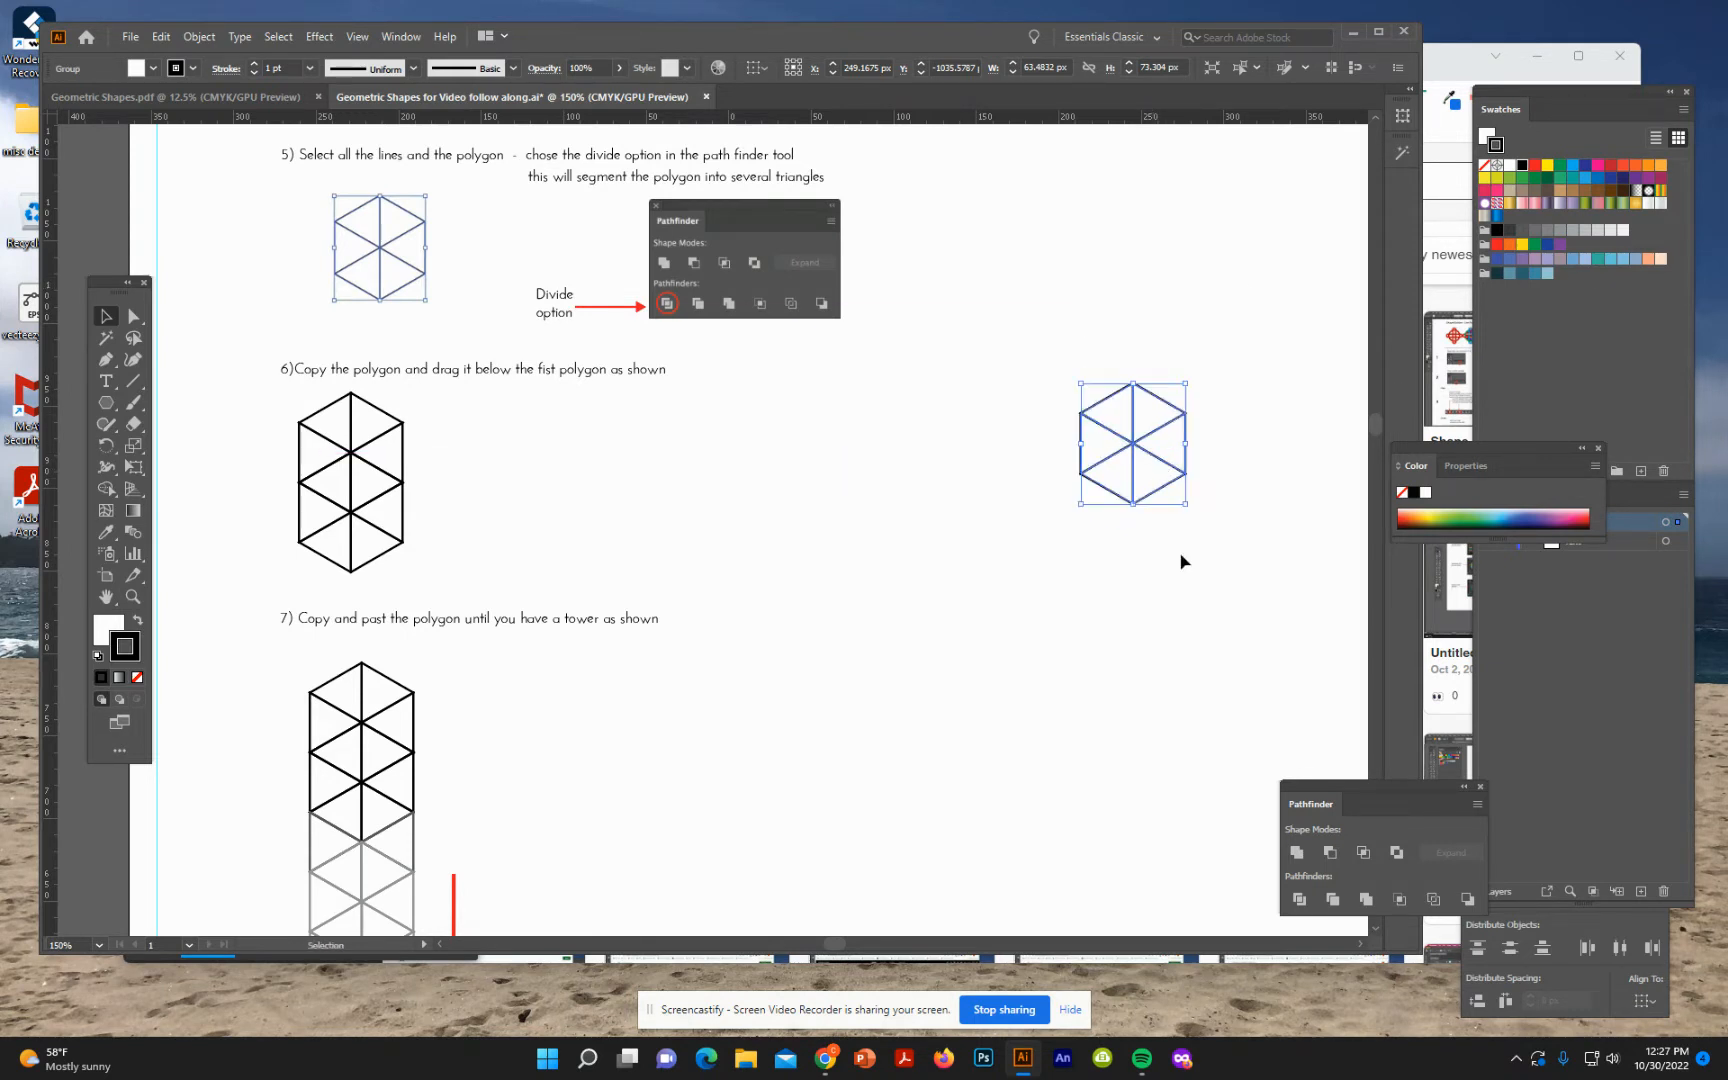
pyautogui.click(1183, 617)
pyautogui.moveTo(1057, 360); pyautogui.dragTo(1213, 543)
pyautogui.hotkey('ctrl', 'c')
pyautogui.hotkey('ctrl', 'v')
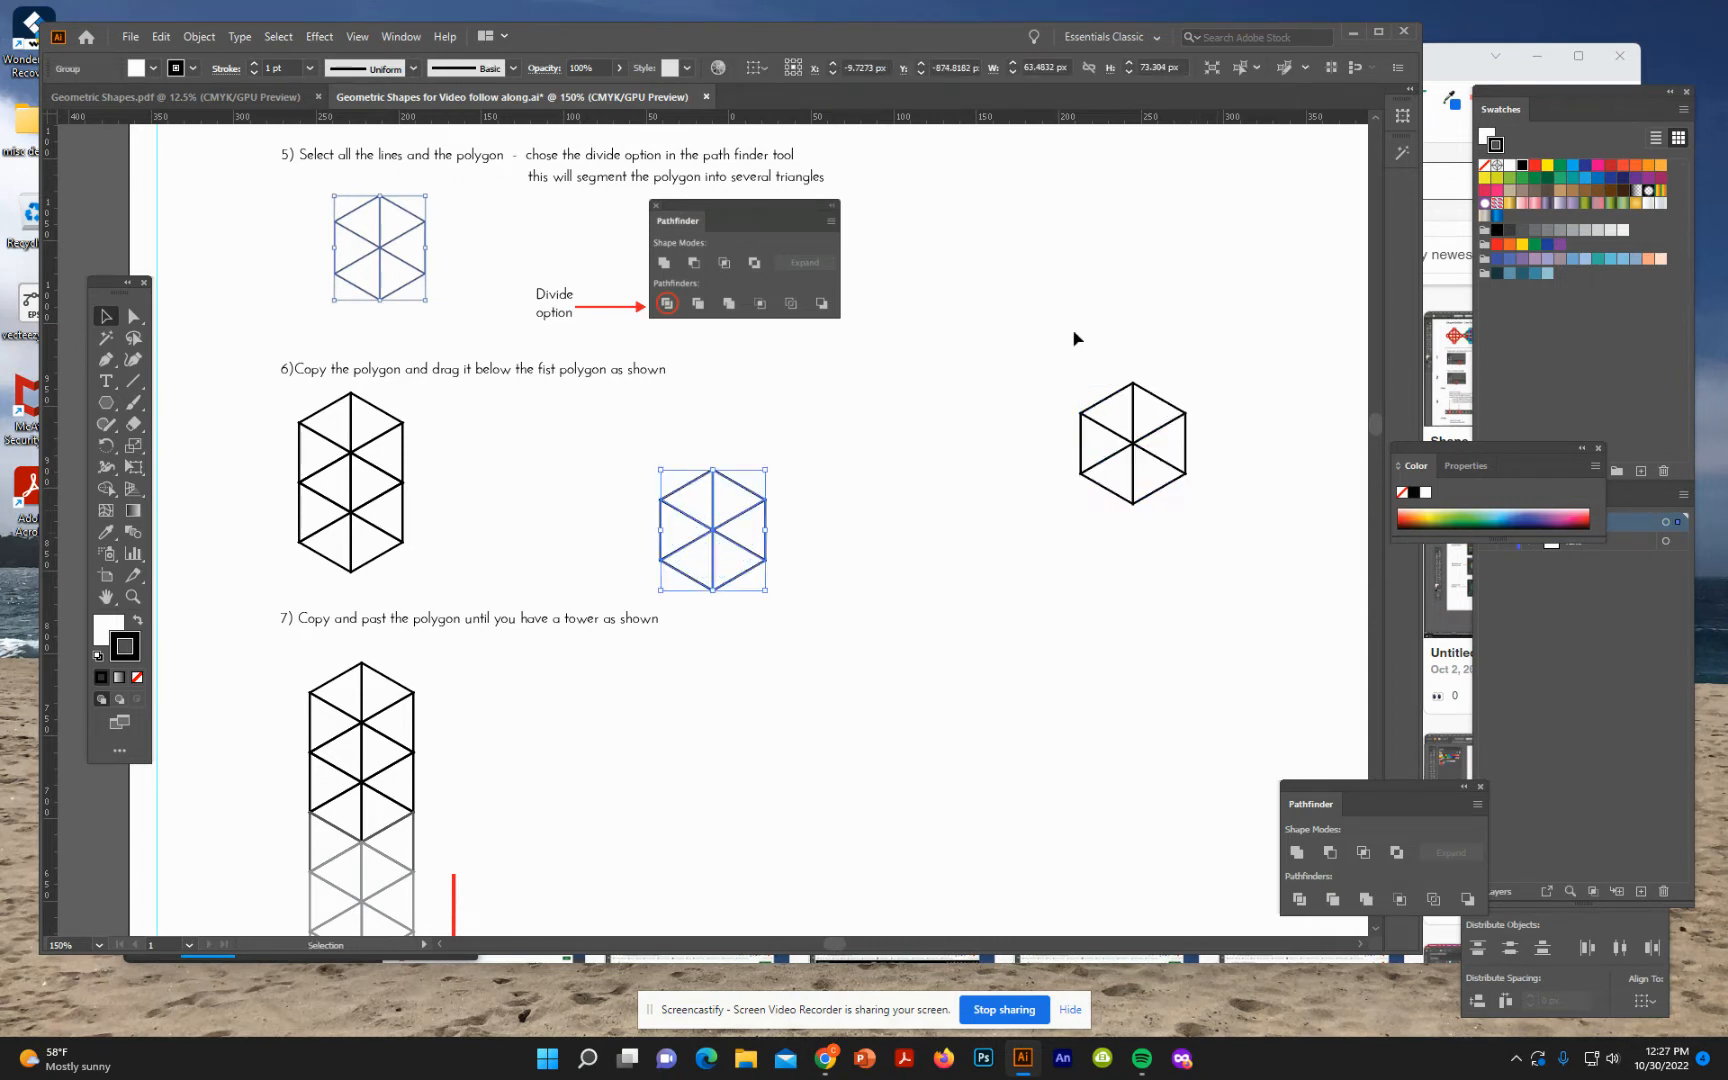
pyautogui.moveTo(745, 515); pyautogui.dragTo(1163, 492)
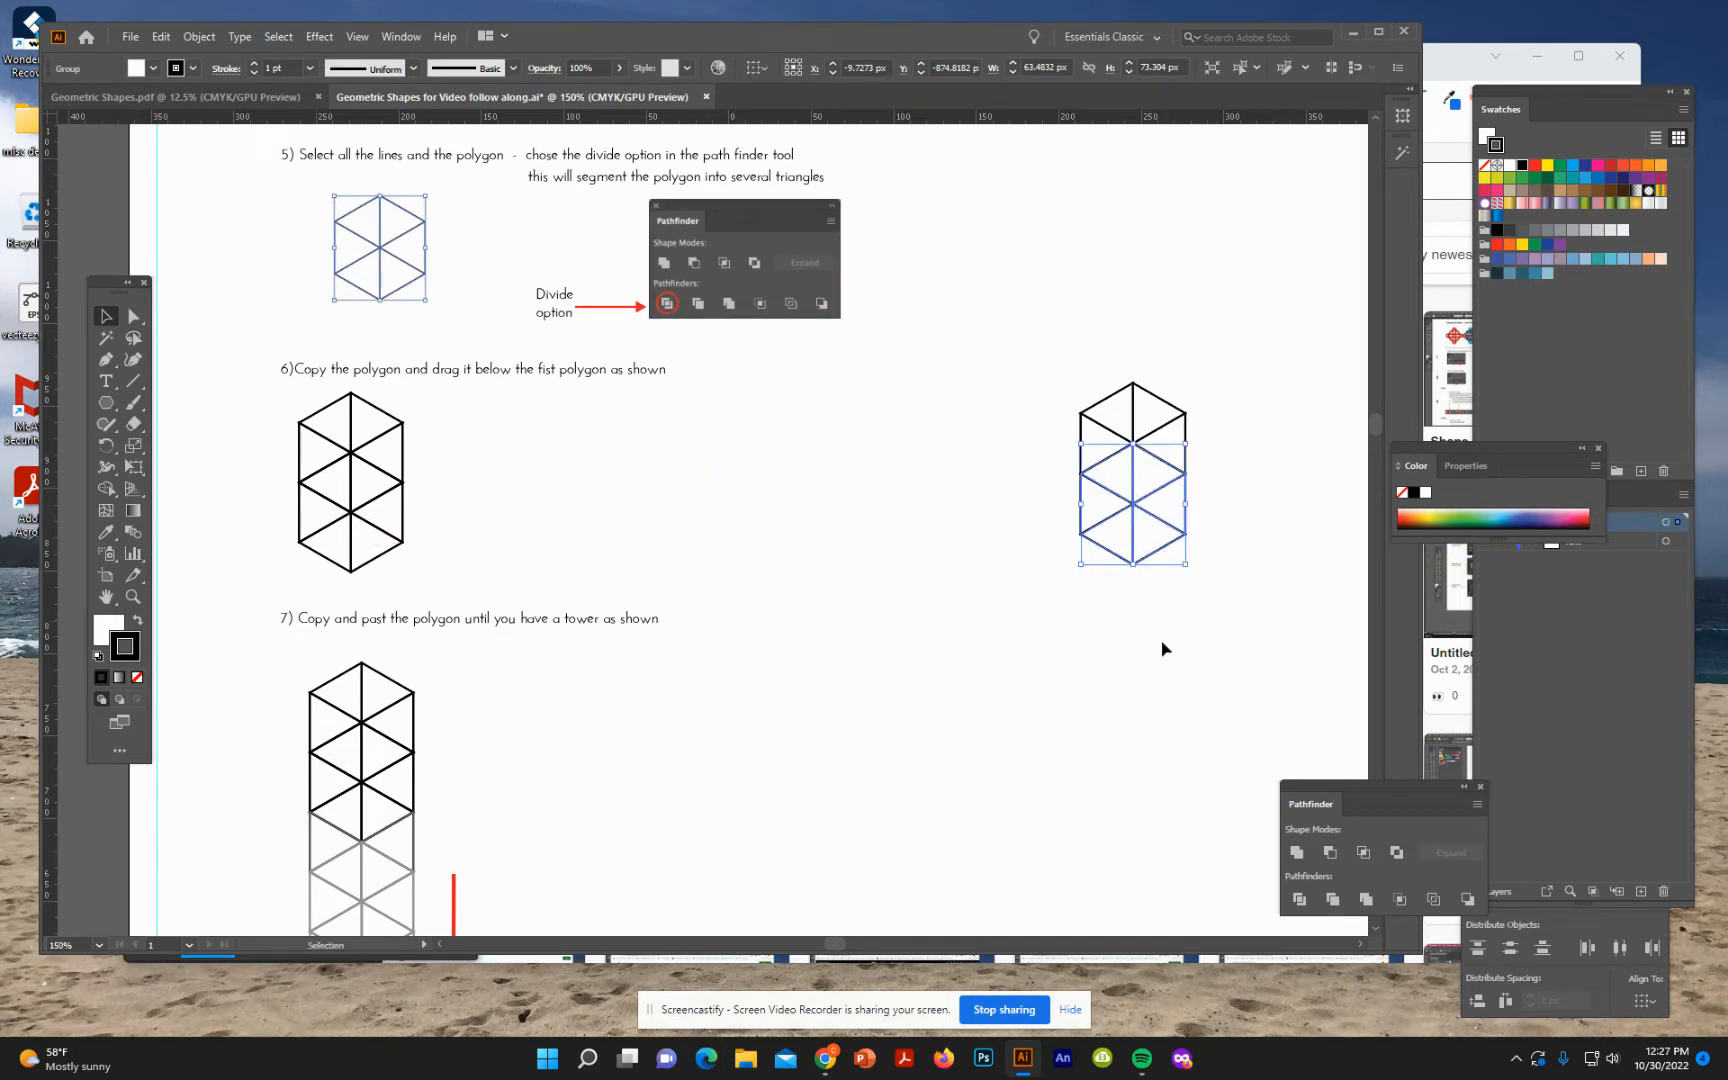
# - Paste three more copies of the hexagon and stack them downward, each overlapping the lower half of the one above
pyautogui.scroll(-3, 991, 648)
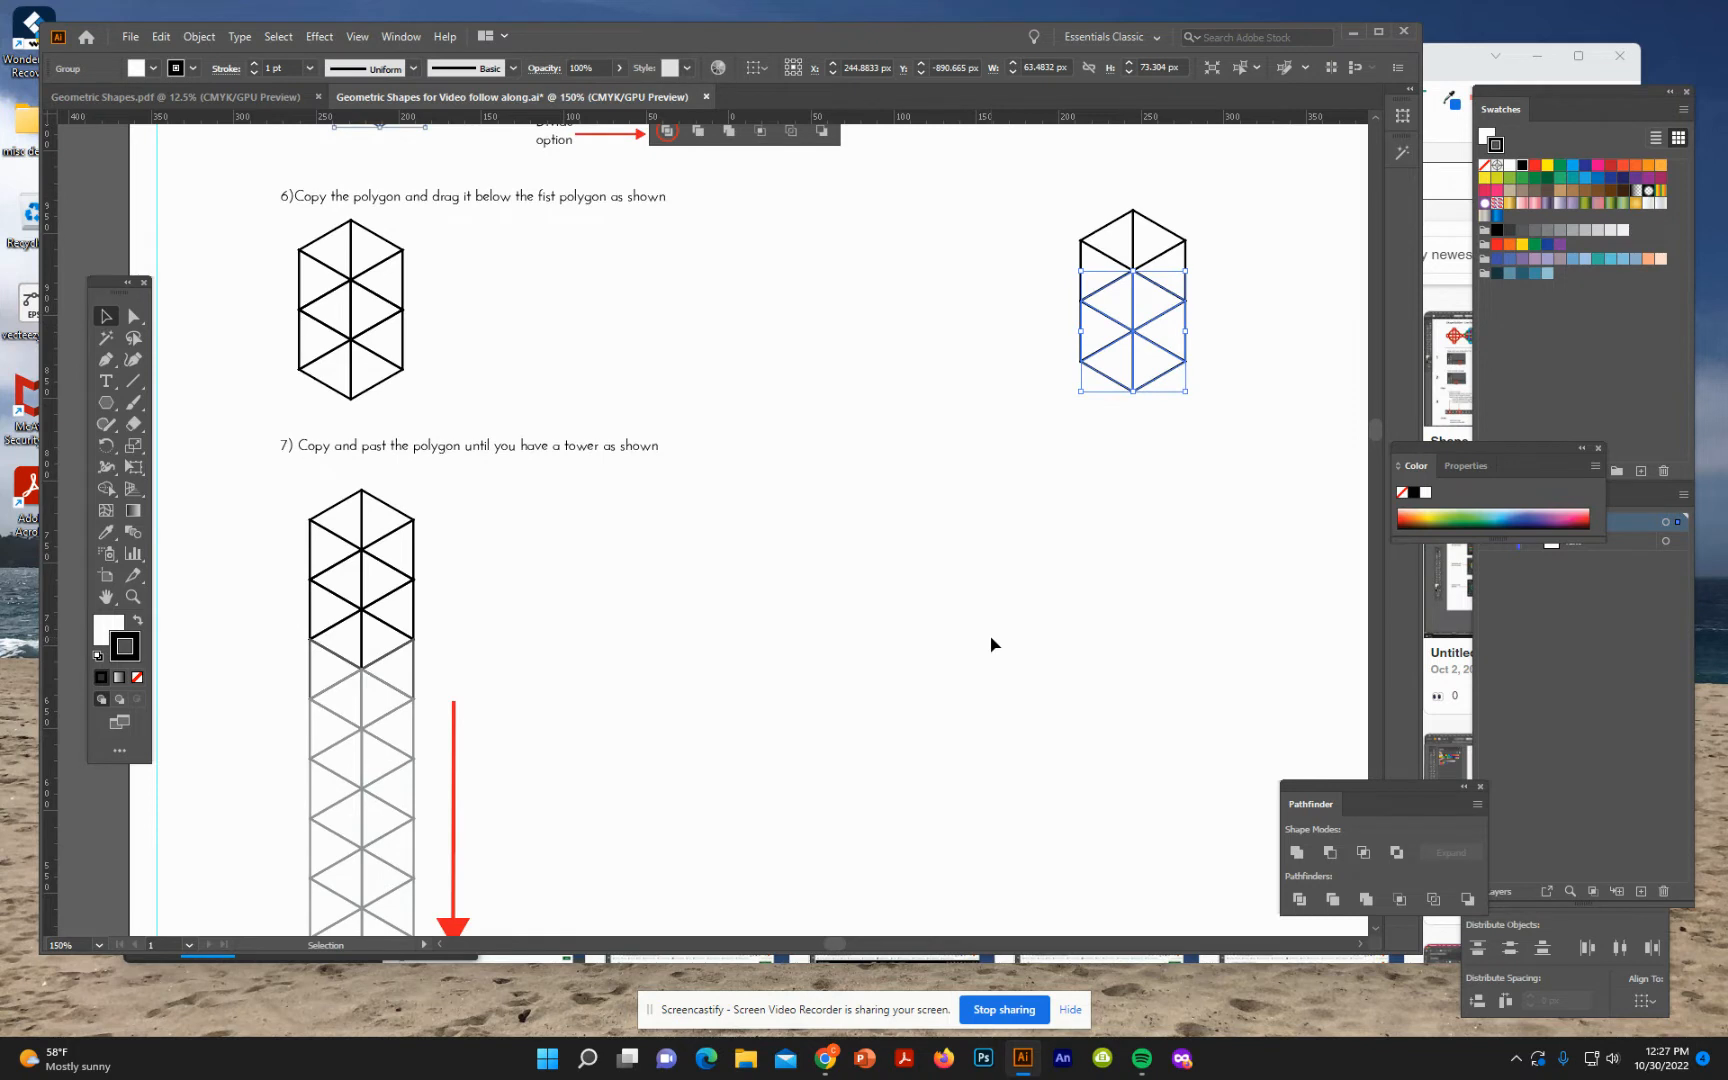
pyautogui.scroll(-1, 991, 643)
pyautogui.scroll(-6, 378, 714)
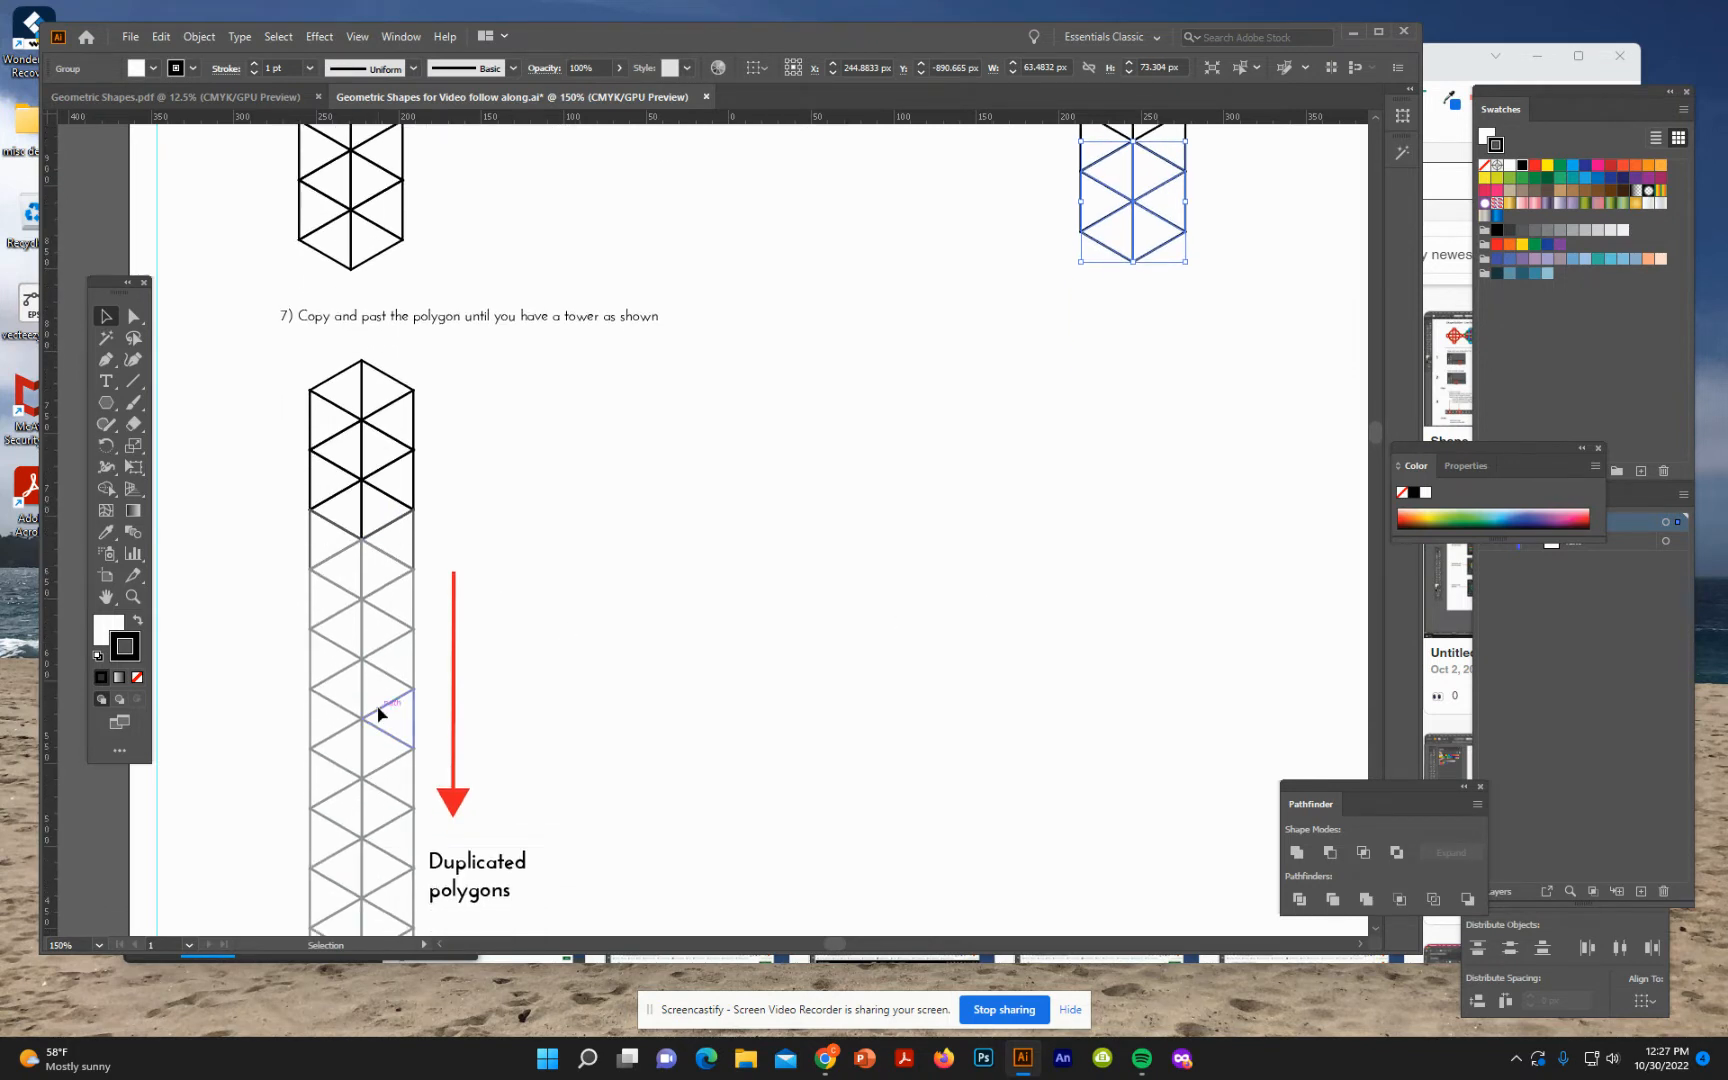
pyautogui.scroll(8, 381, 712)
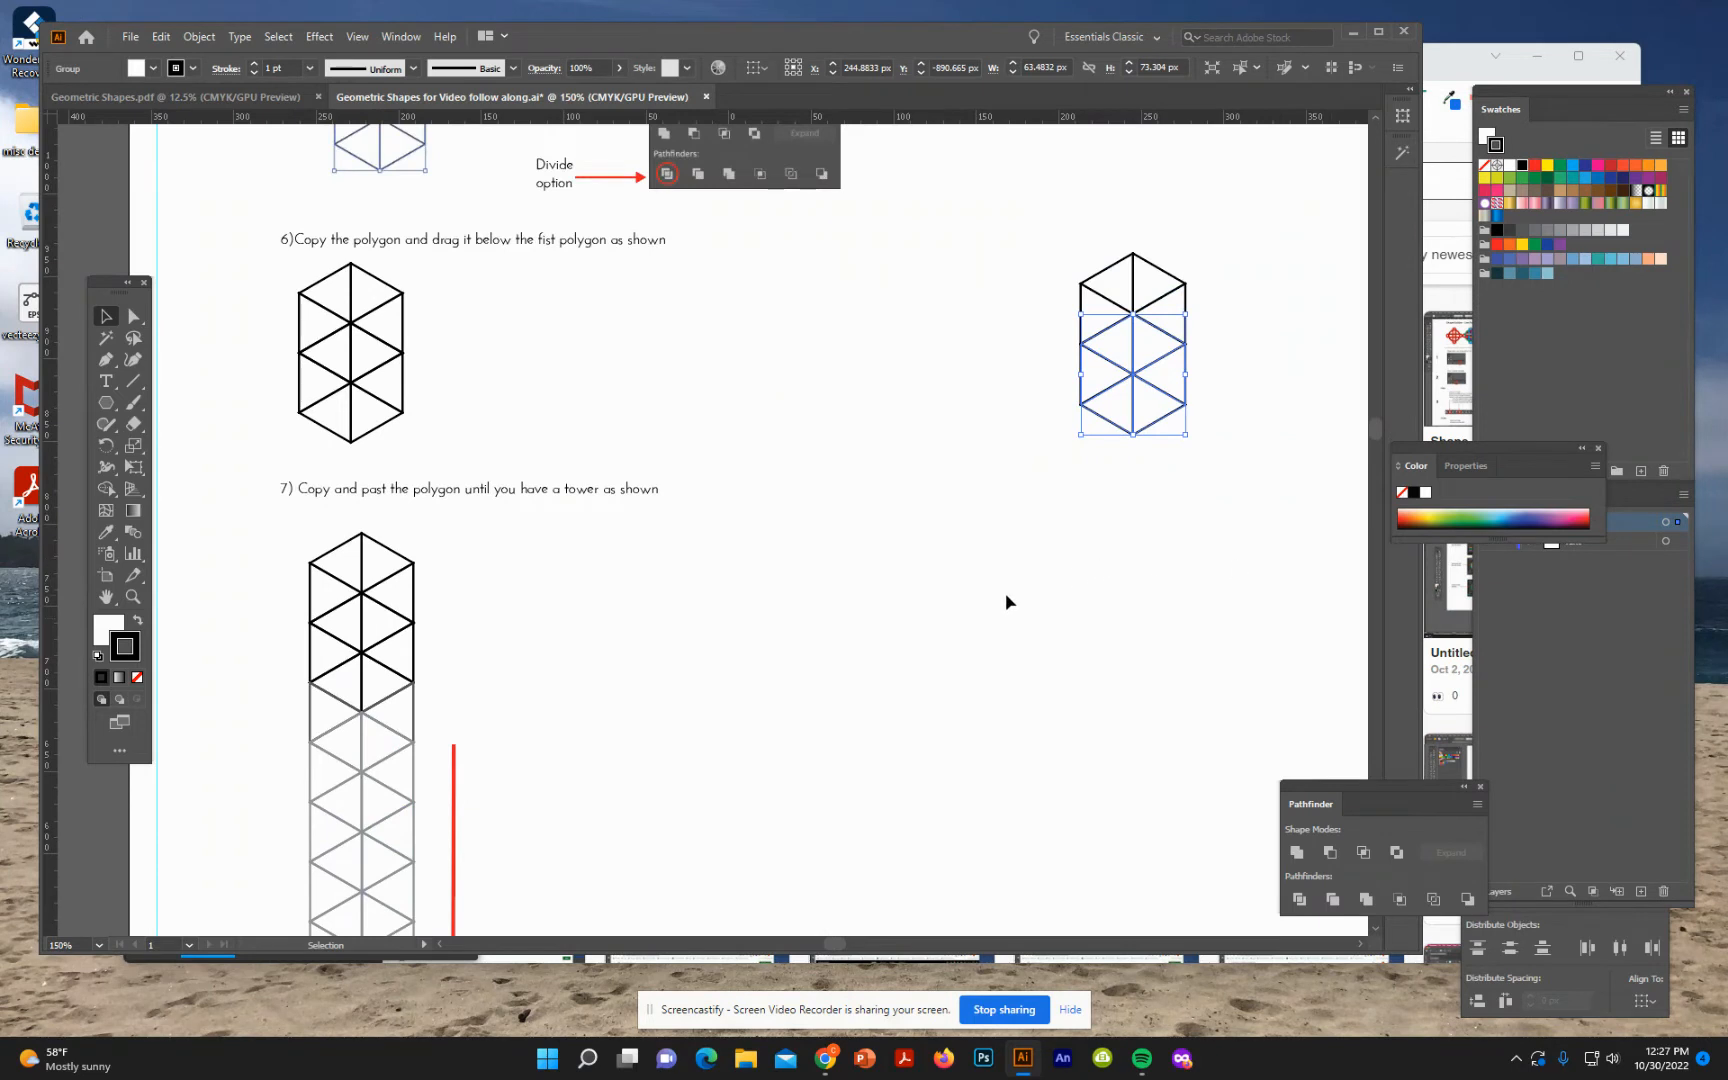
pyautogui.scroll(-5, 1008, 600)
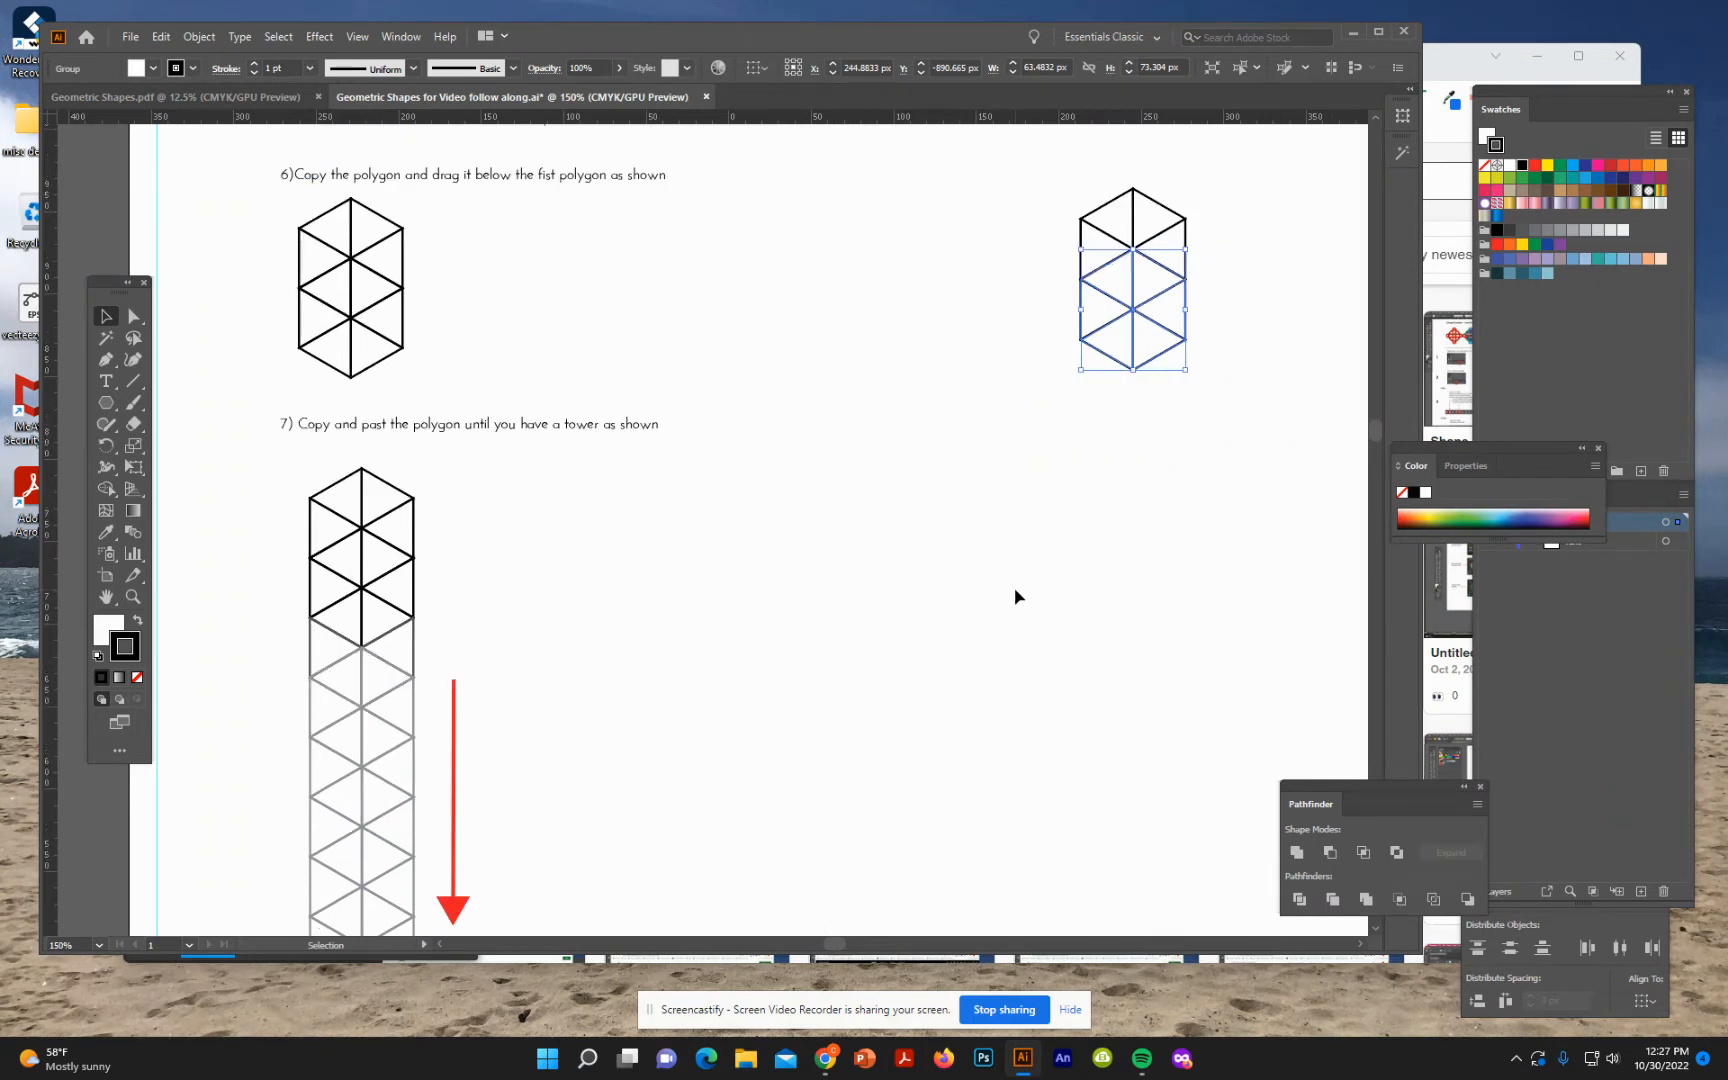
pyautogui.scroll(5, 1016, 597)
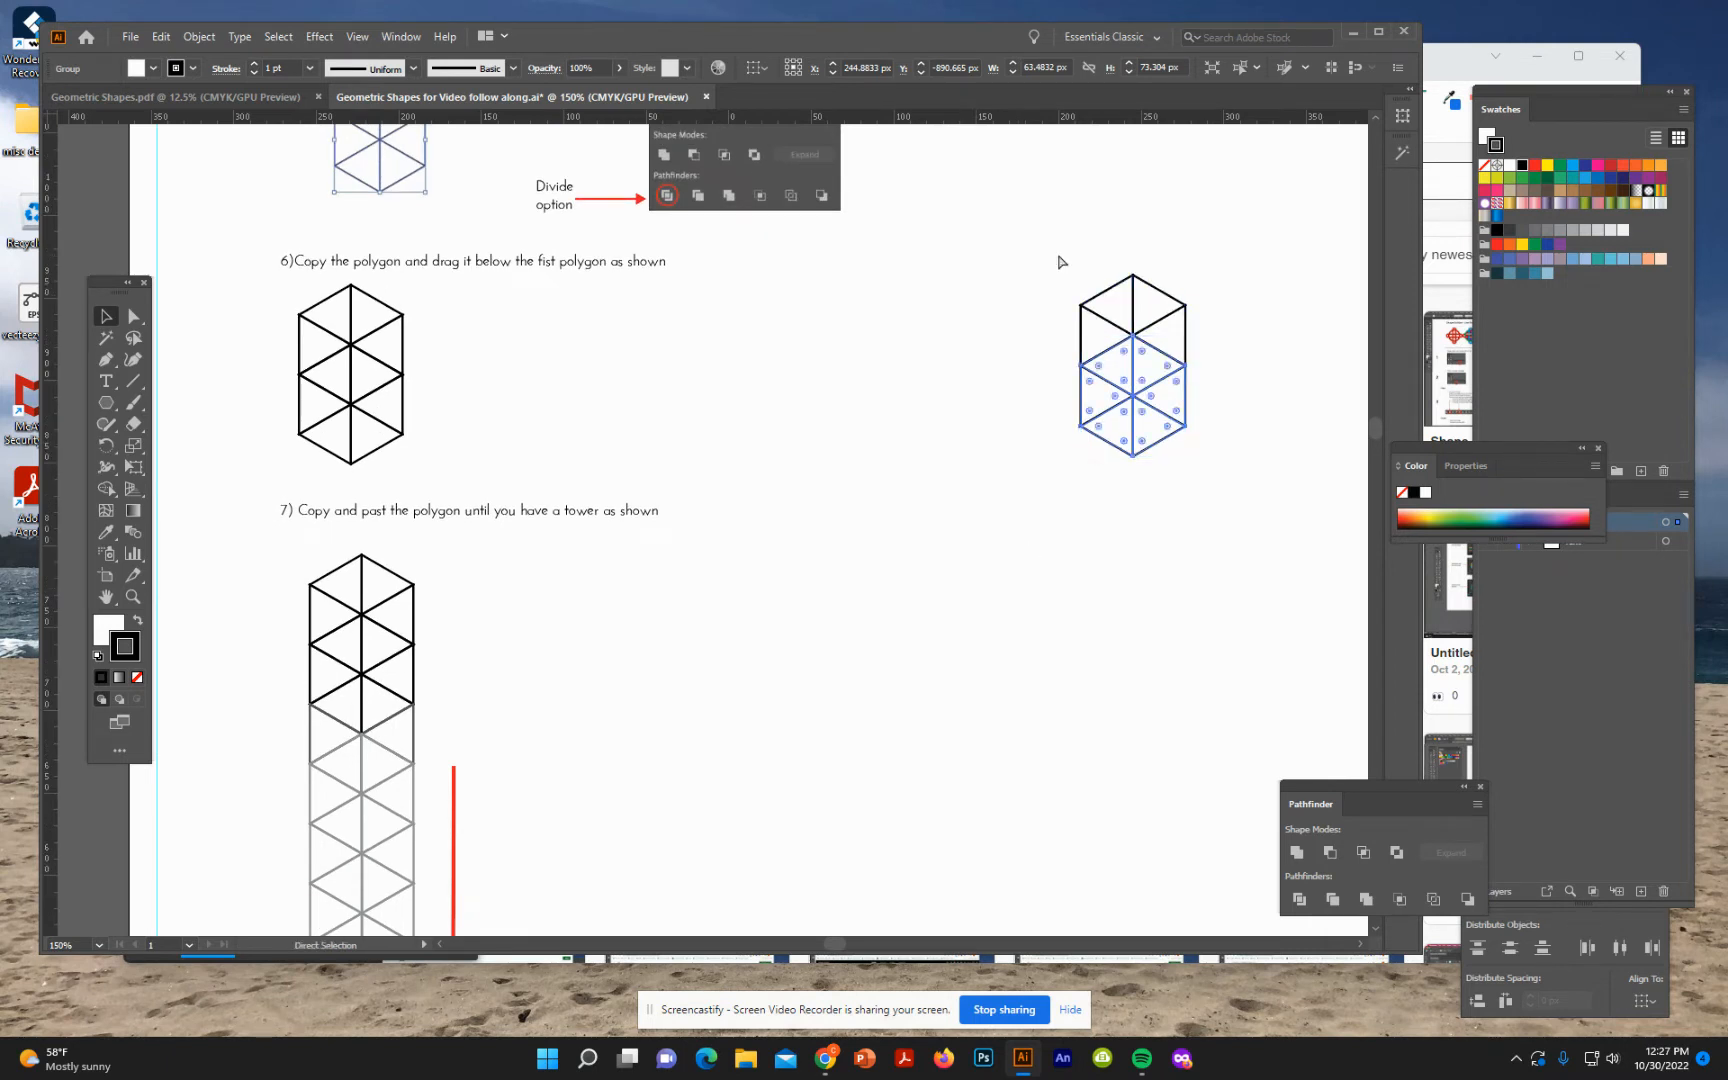
pyautogui.hotkey('ctrl', 'v')
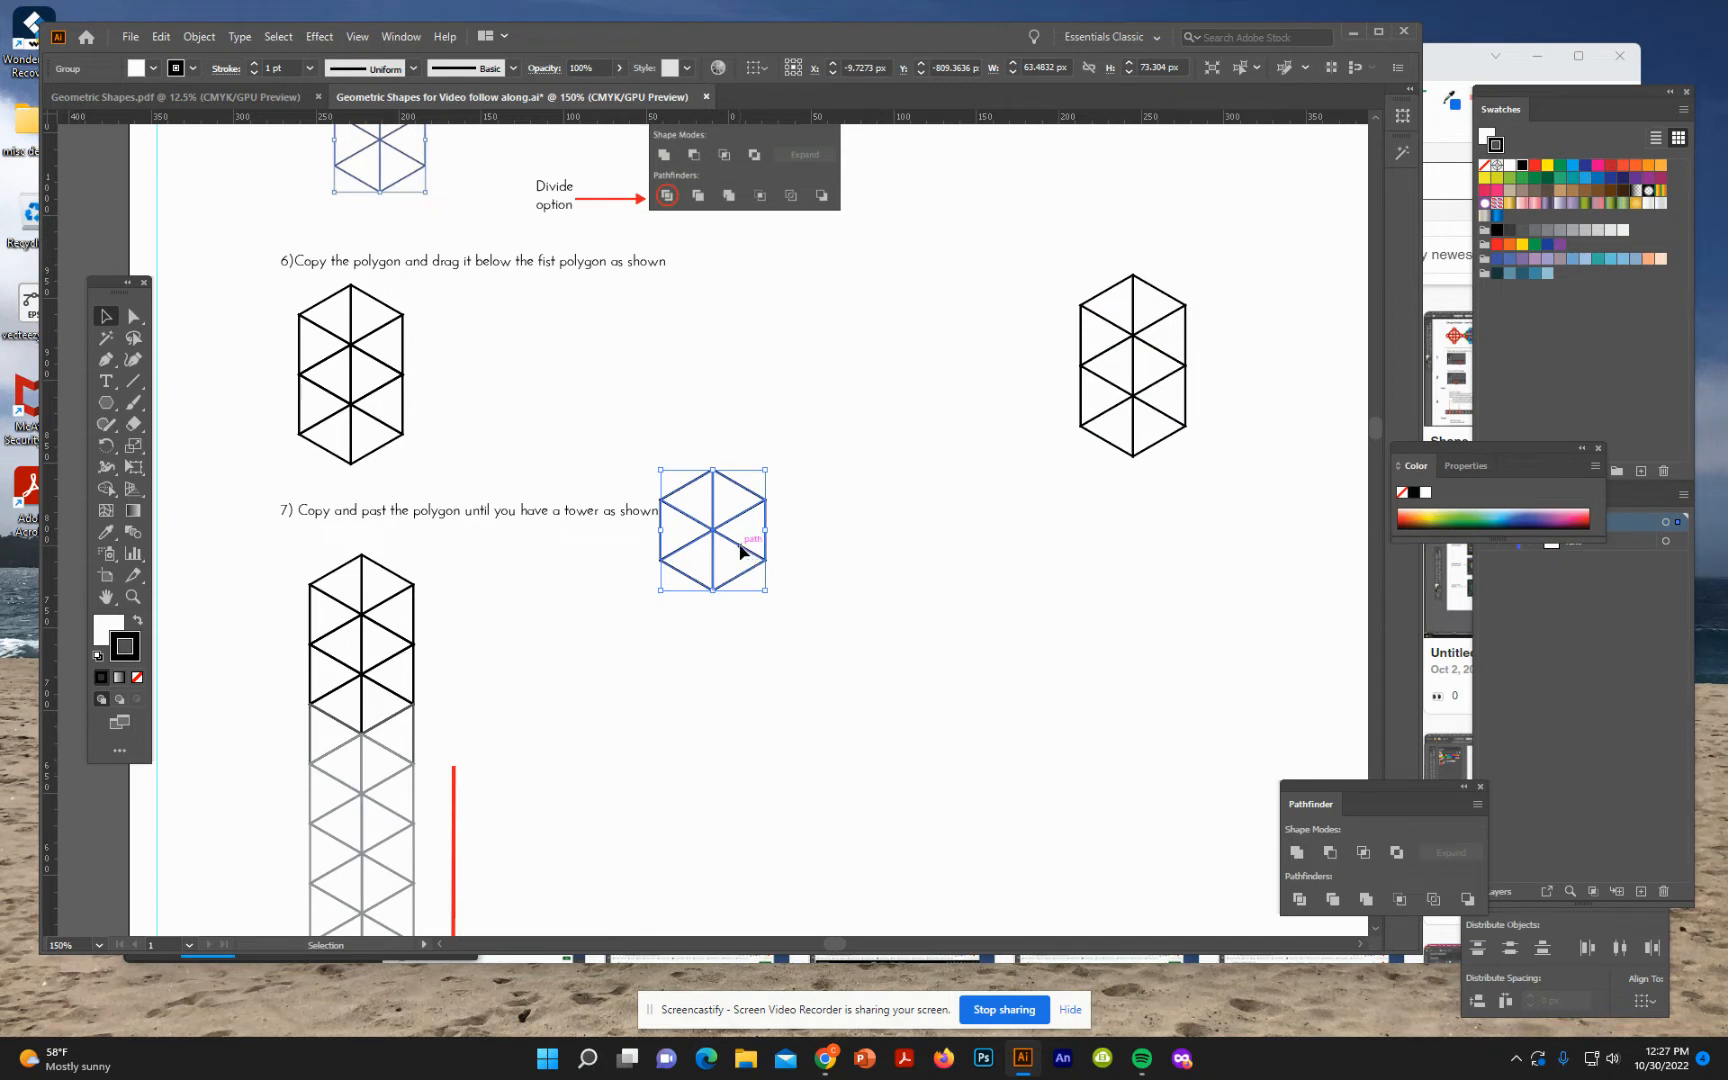
pyautogui.moveTo(747, 553); pyautogui.dragTo(1165, 474)
pyautogui.hotkey('ctrl', 'v')
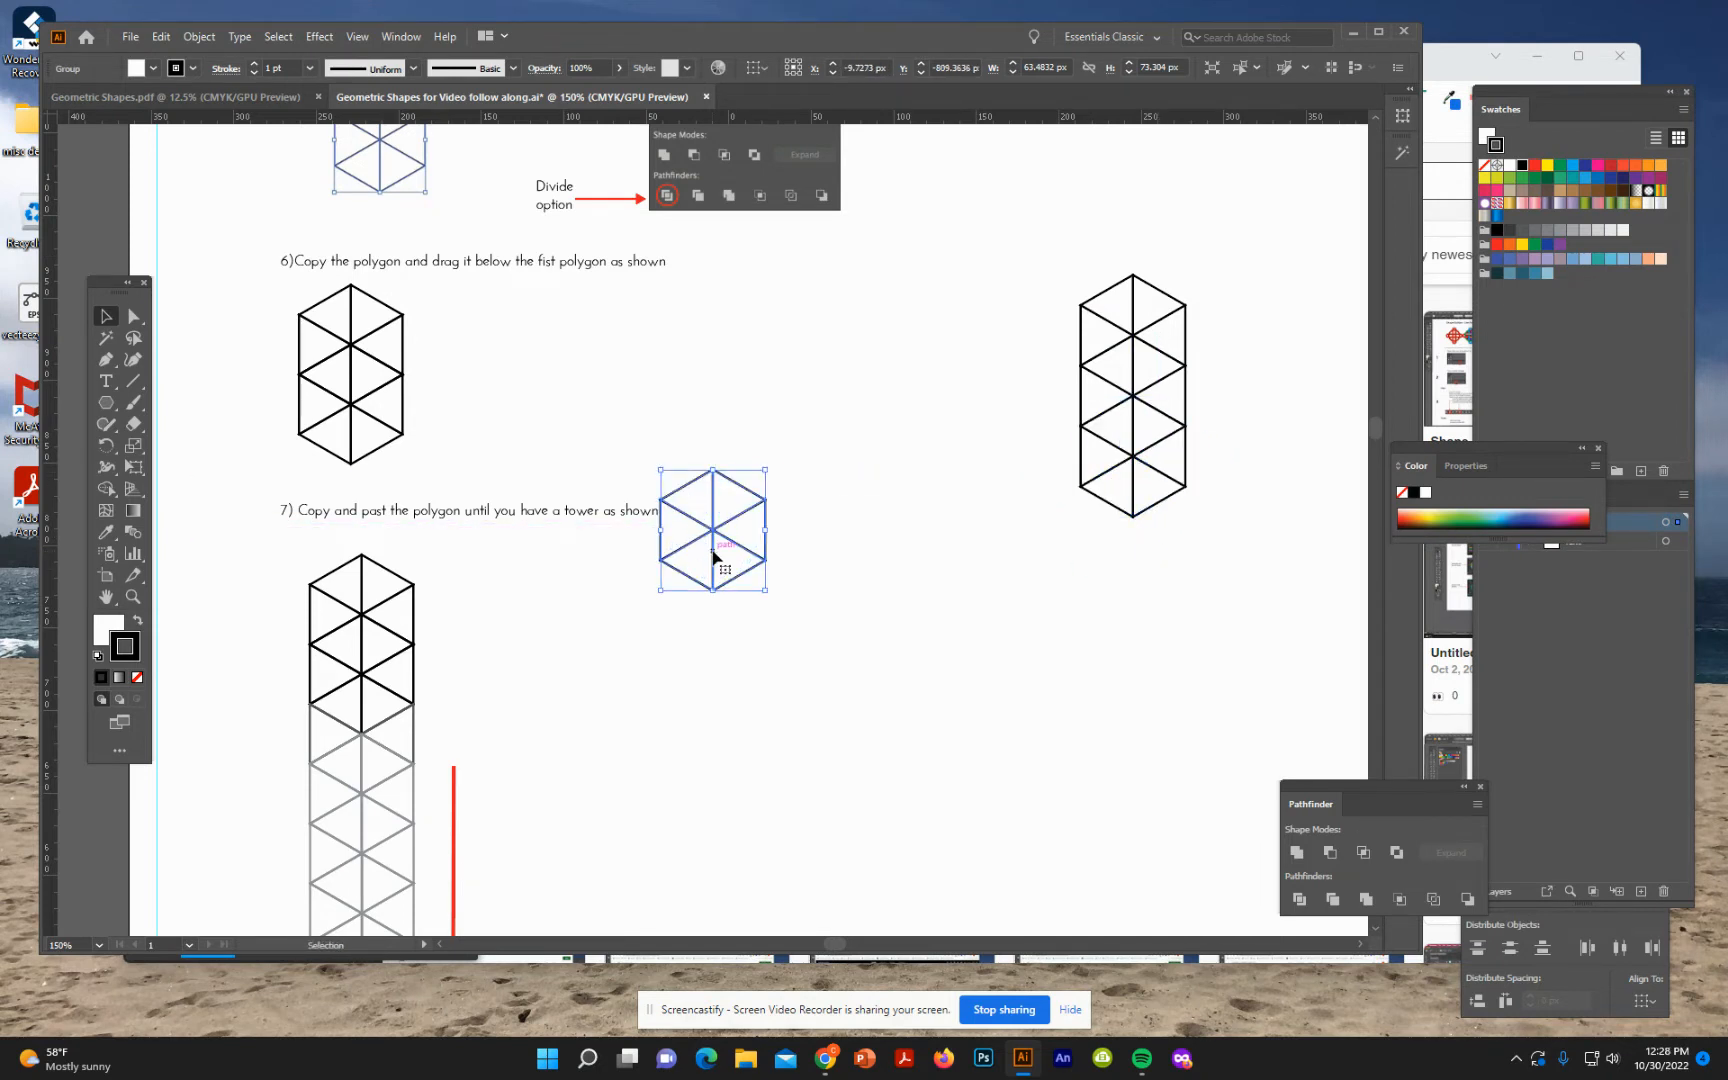
pyautogui.moveTo(733, 527); pyautogui.dragTo(1148, 514)
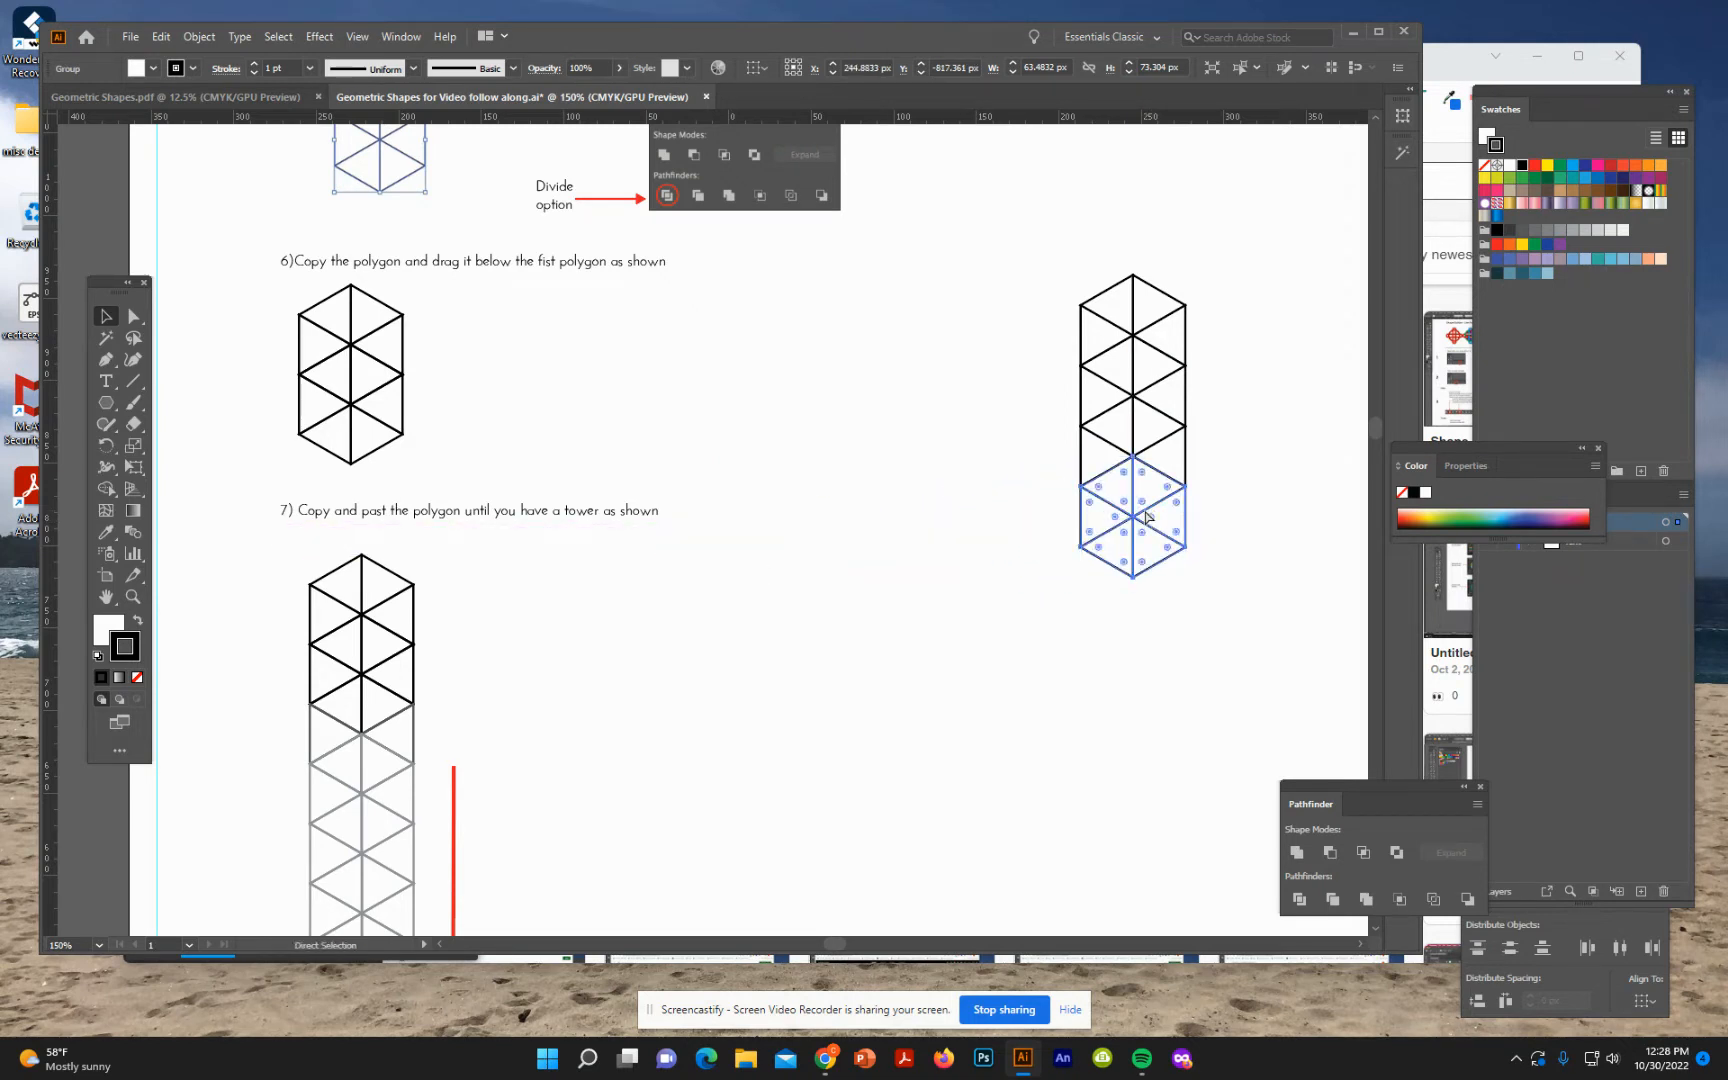
pyautogui.hotkey('ctrl', 'v')
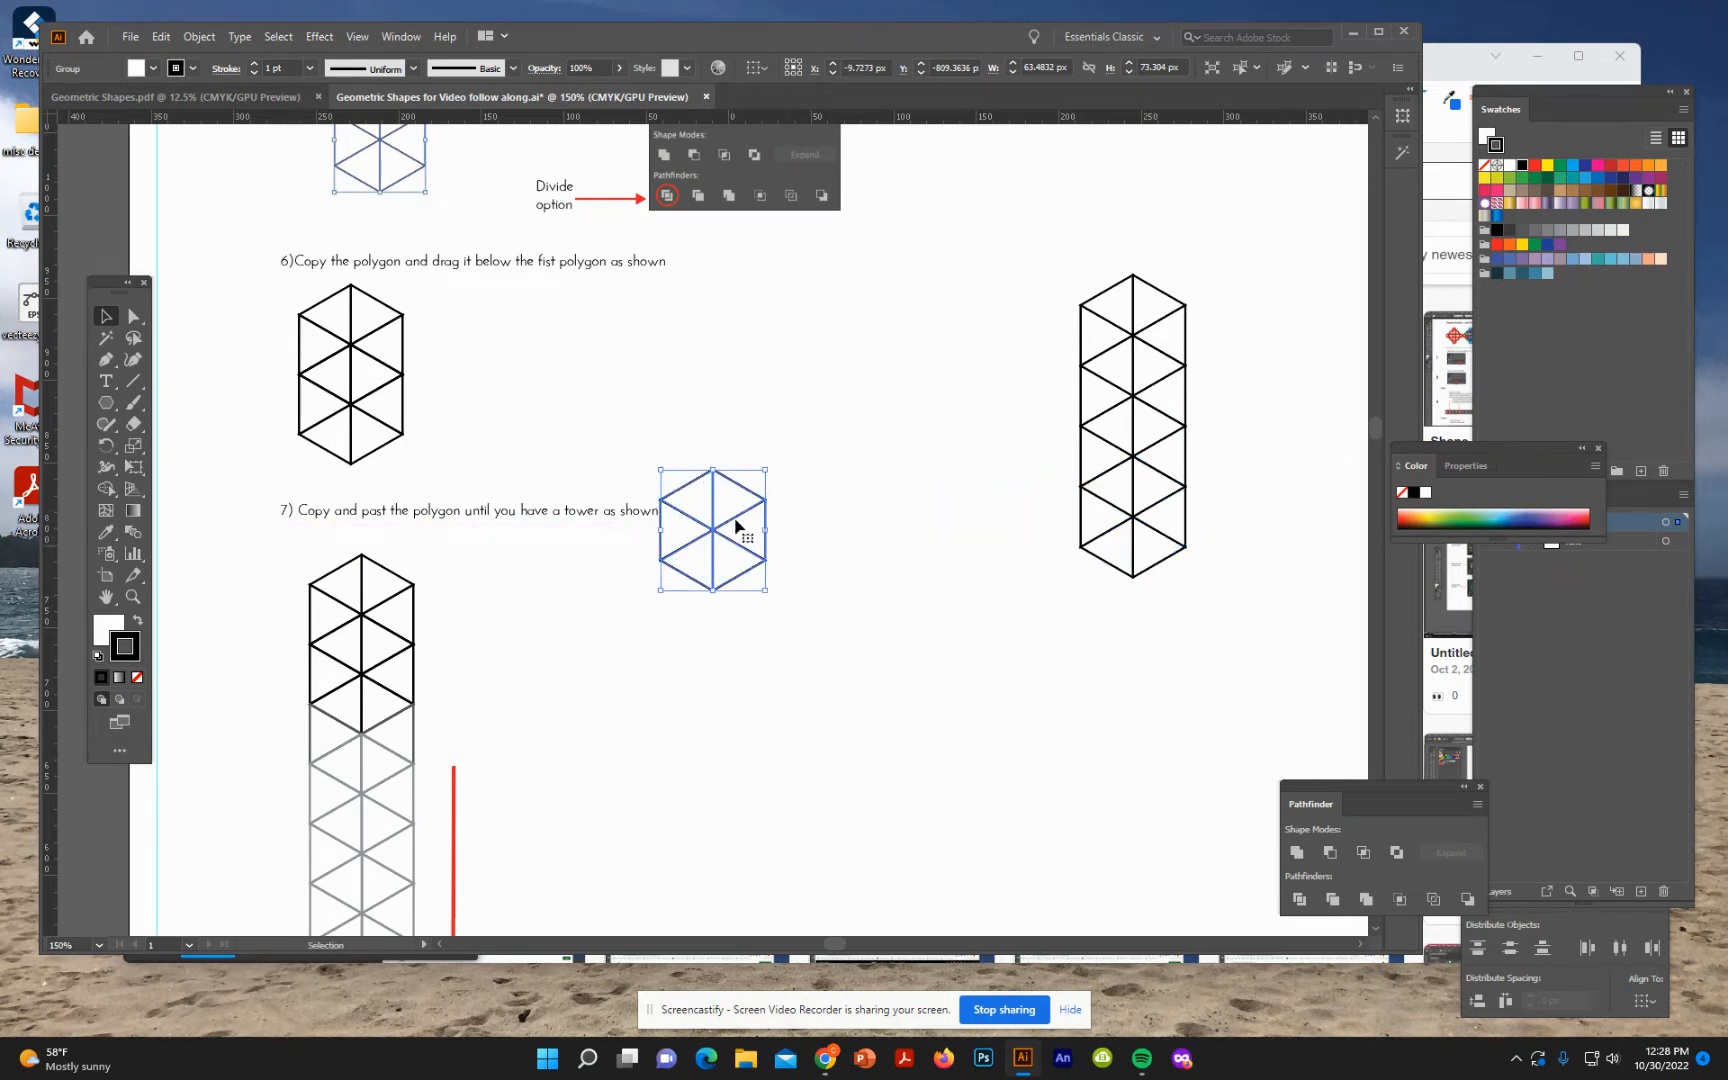
pyautogui.moveTo(735, 521); pyautogui.dragTo(1158, 571)
# - Check whether Smart Guides is enabled
pyautogui.scroll(10, 757, 620)
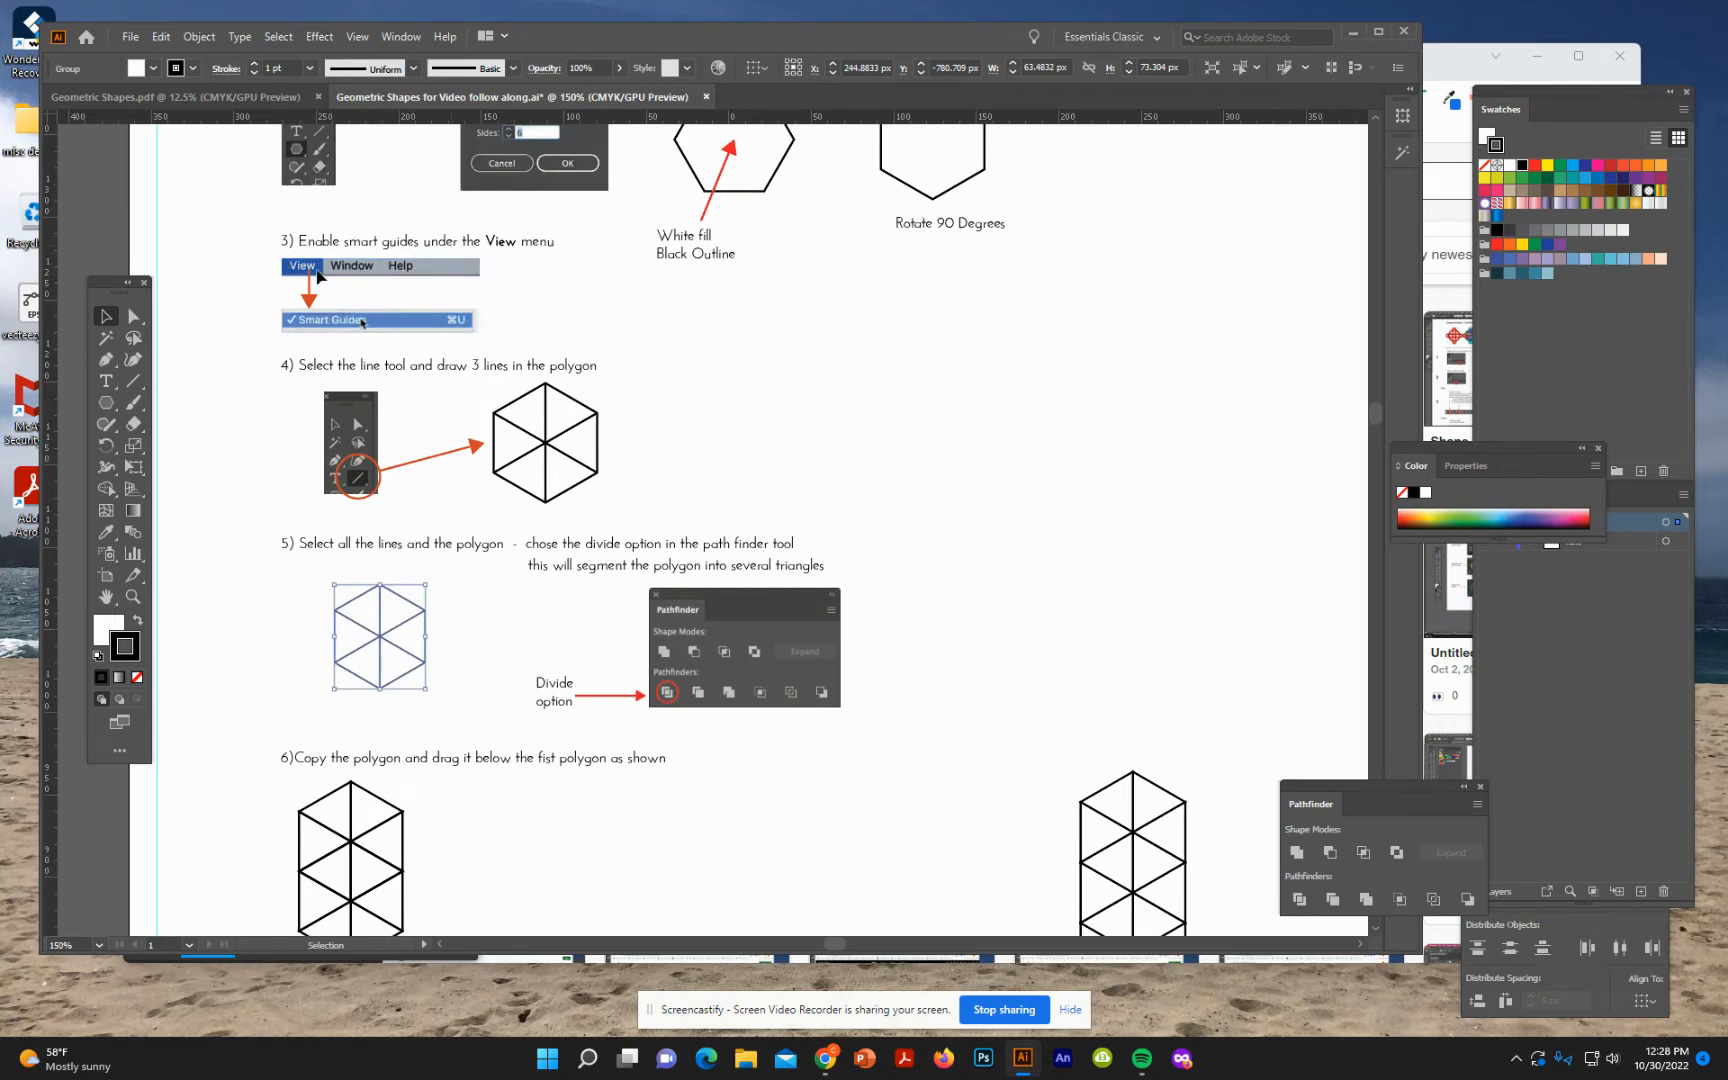
pyautogui.click(360, 33)
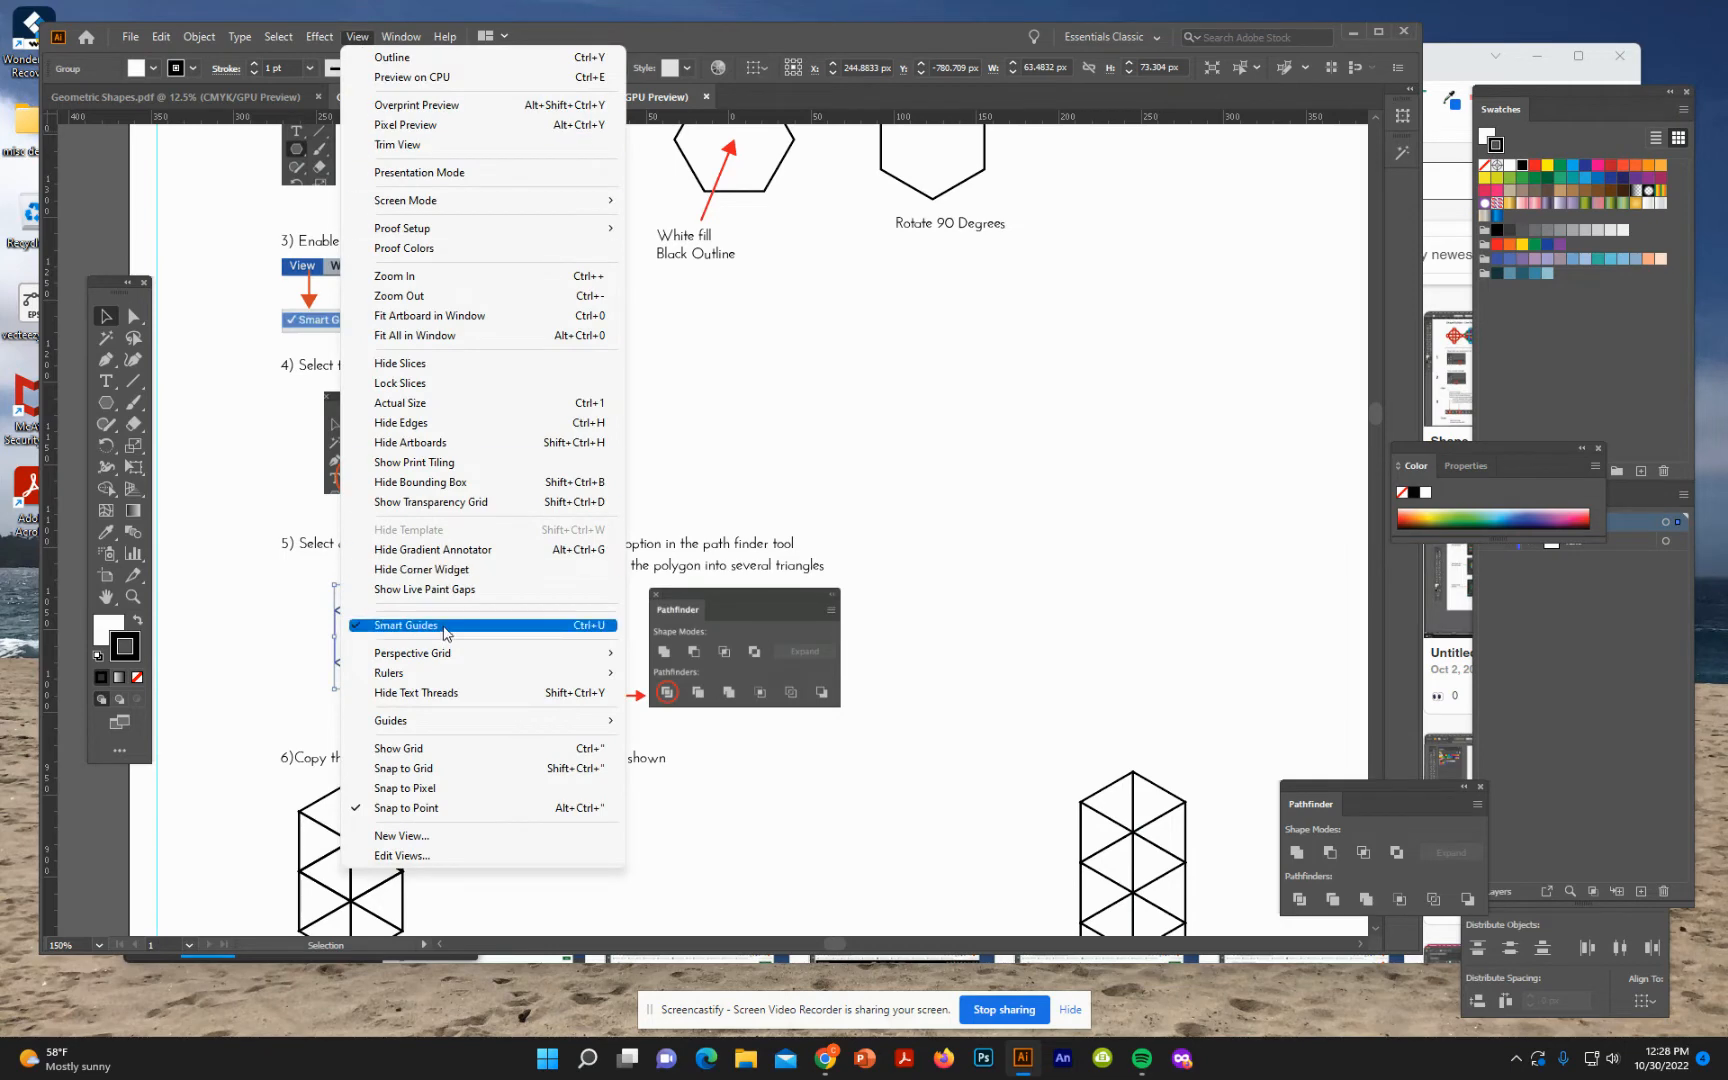
pyautogui.click(1068, 843)
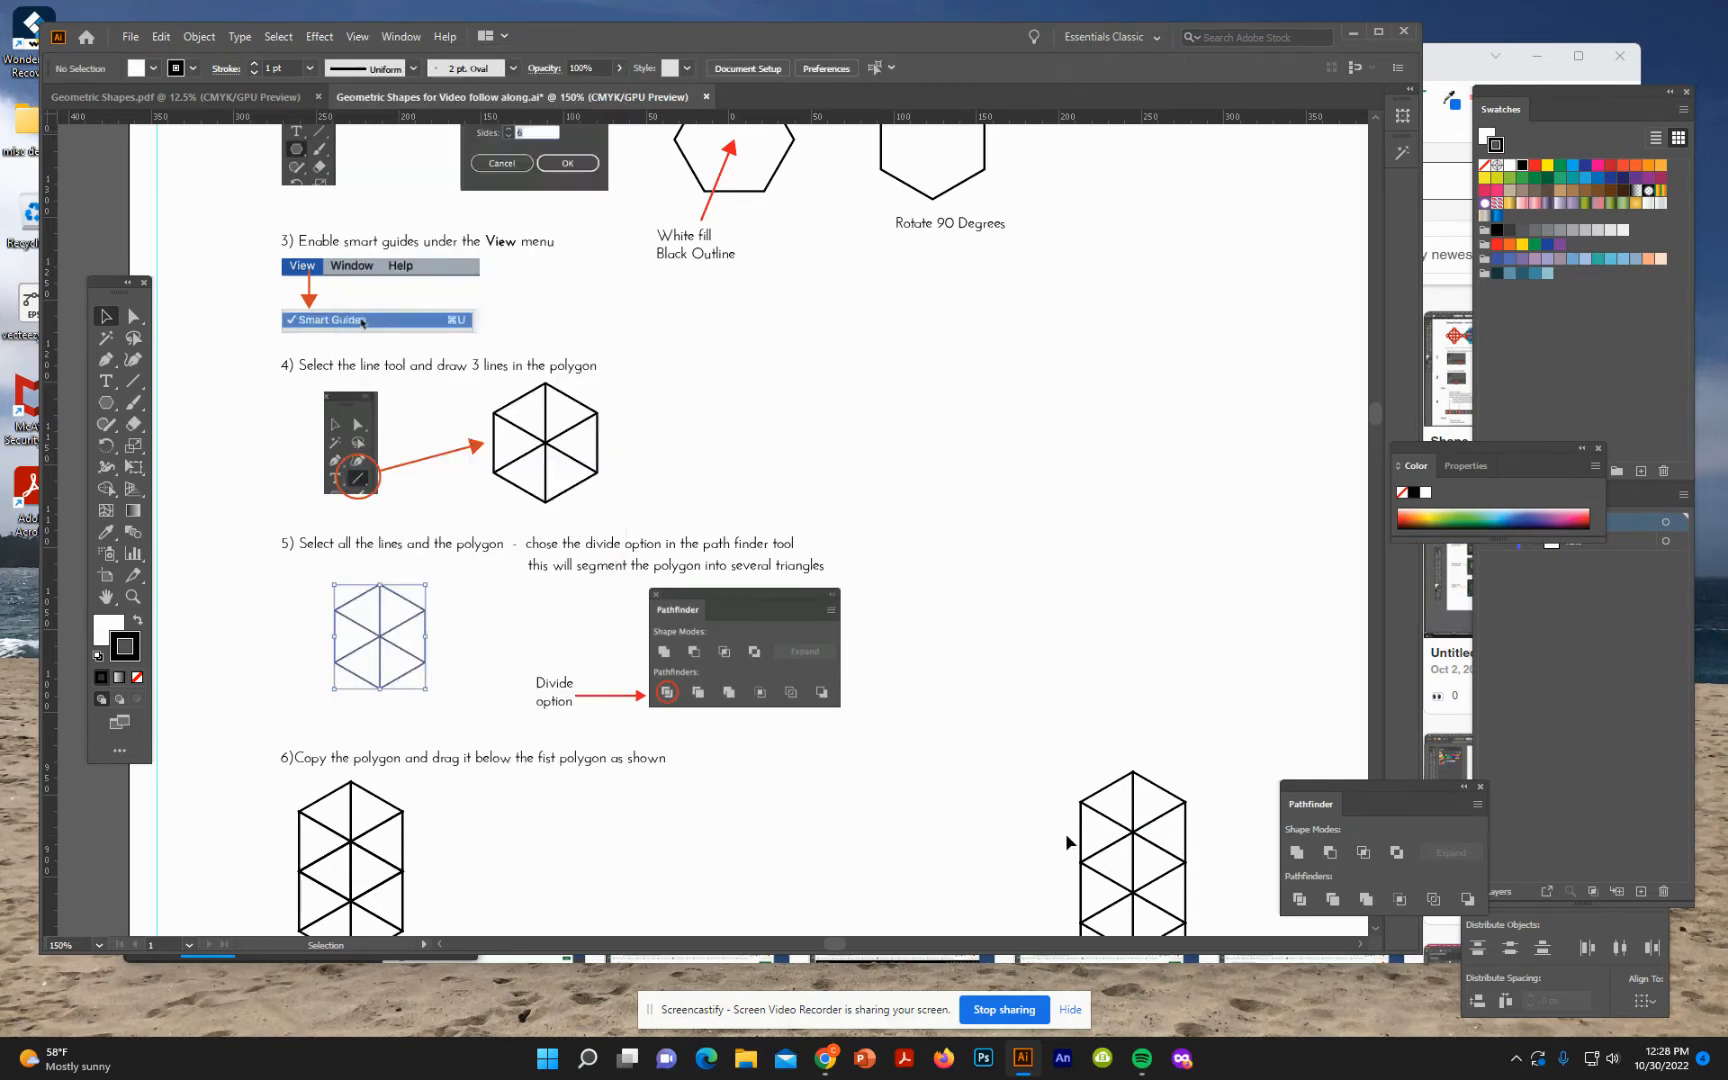
# - Duplicate the whole five-hexagon tower and attach the copy to its lower end, overlapping by half a hexagon
pyautogui.scroll(-5, 1070, 840)
pyautogui.scroll(-3, 1072, 838)
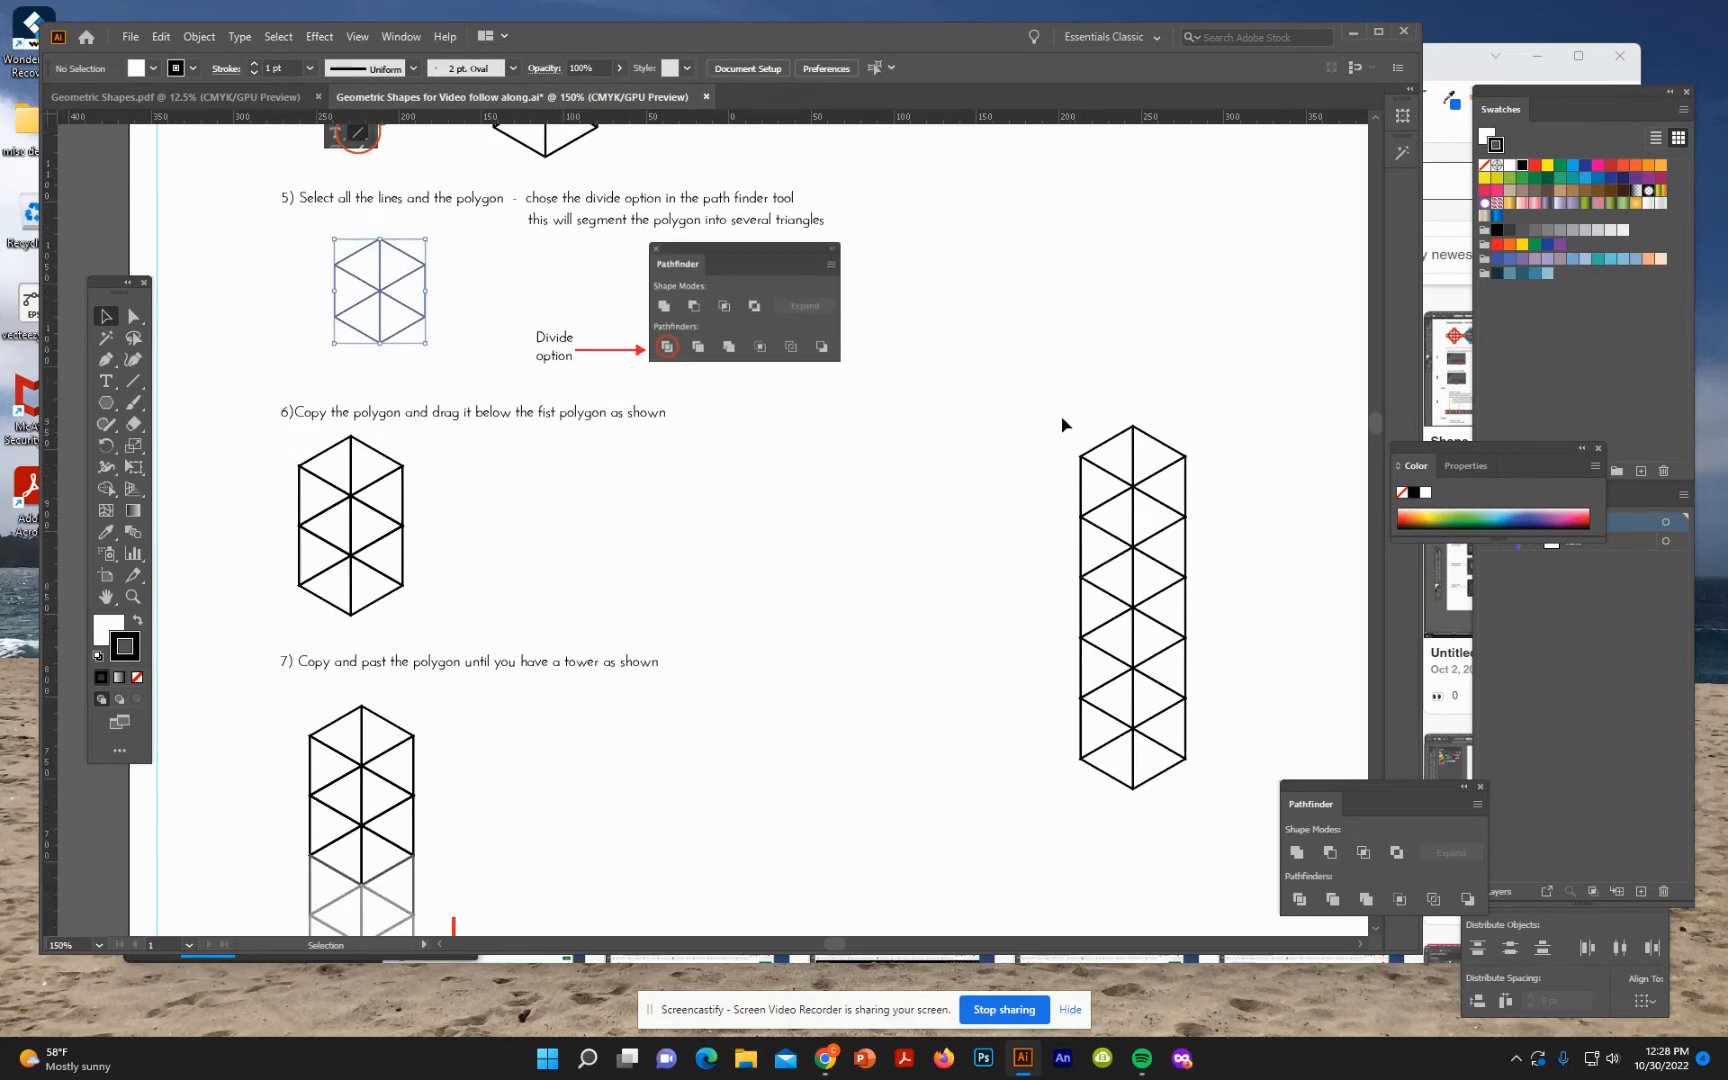
pyautogui.moveTo(1062, 424); pyautogui.dragTo(1256, 864)
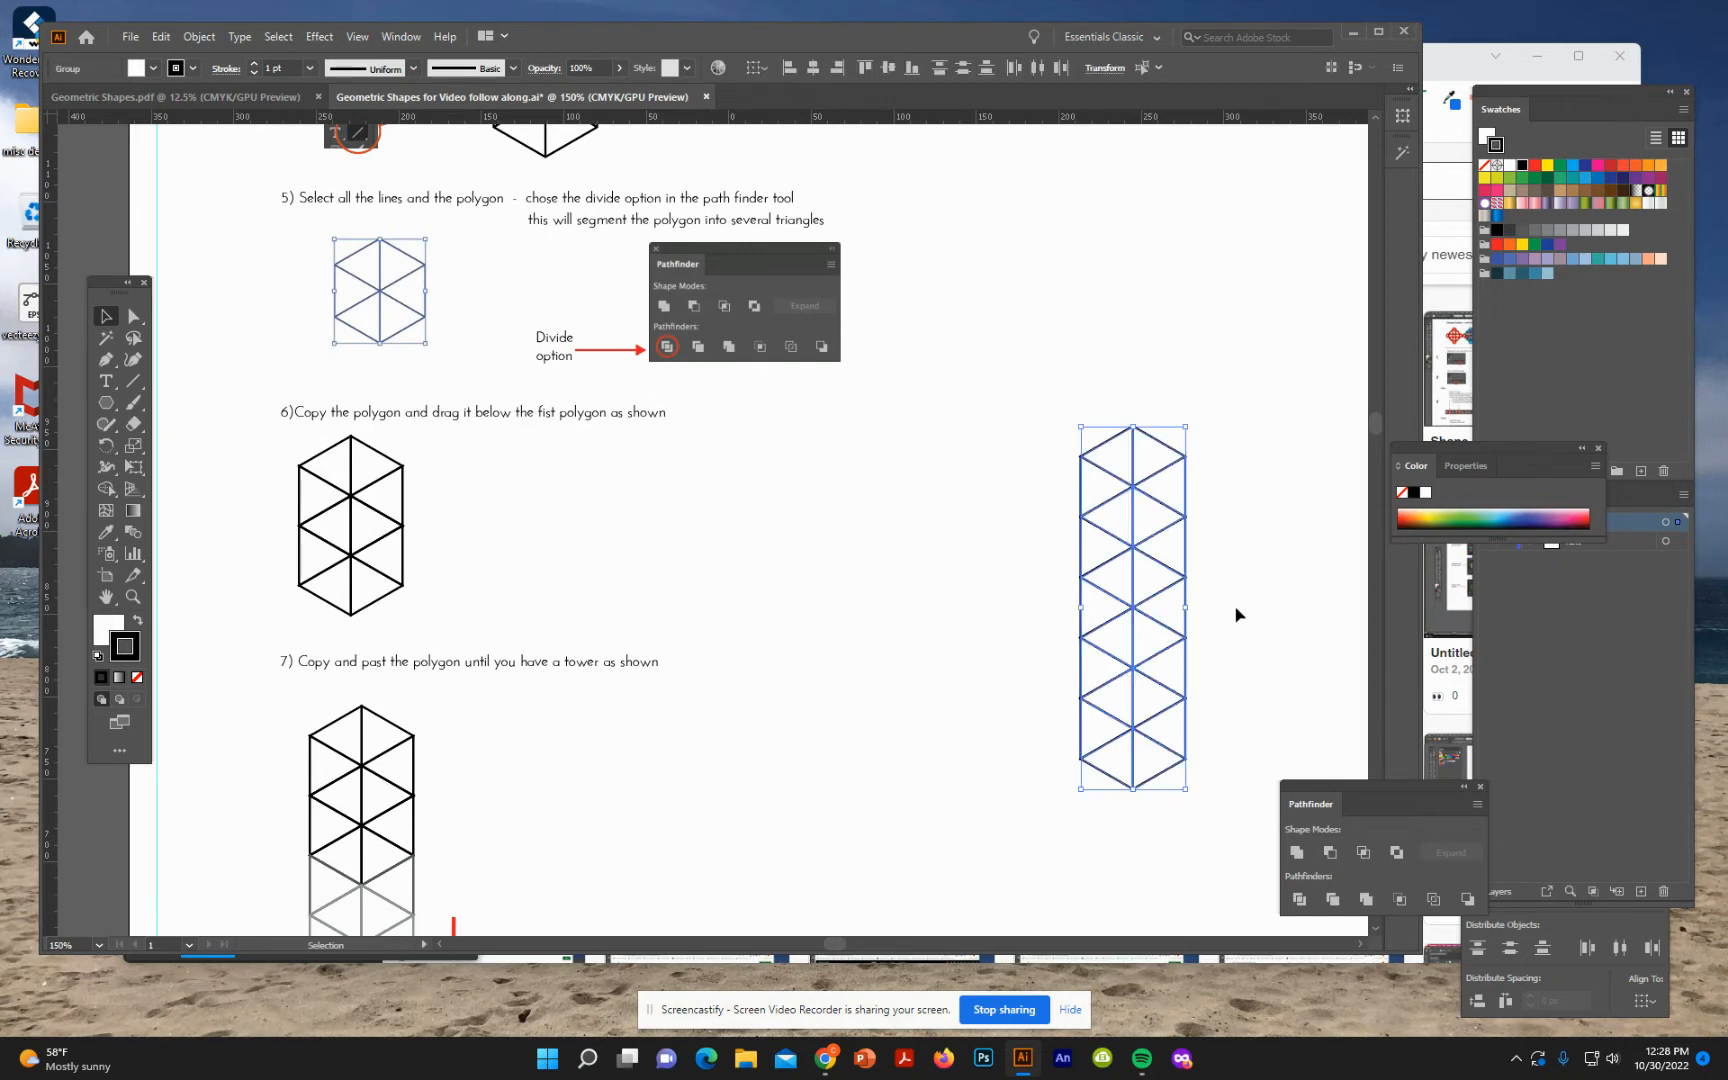
pyautogui.click(162, 36)
pyautogui.click(195, 126)
pyautogui.click(160, 36)
pyautogui.click(195, 142)
pyautogui.scroll(-2, 1000, 440)
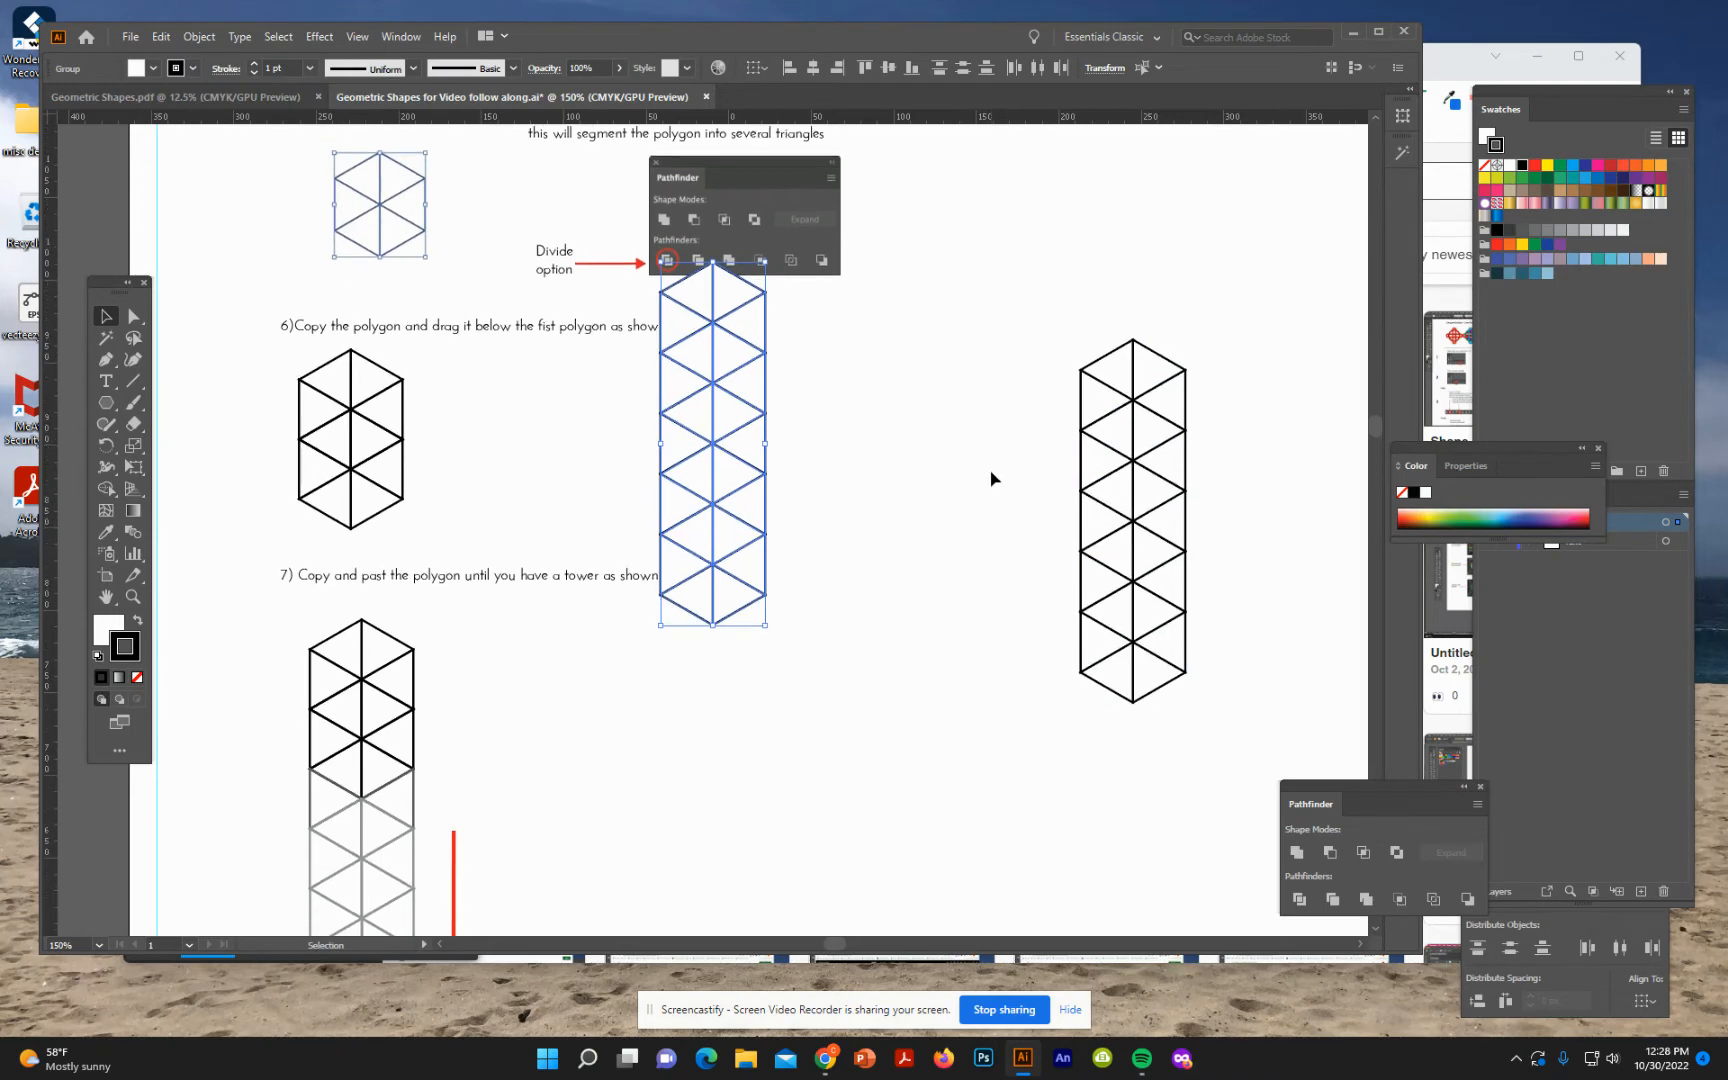
pyautogui.scroll(-3, 960, 490)
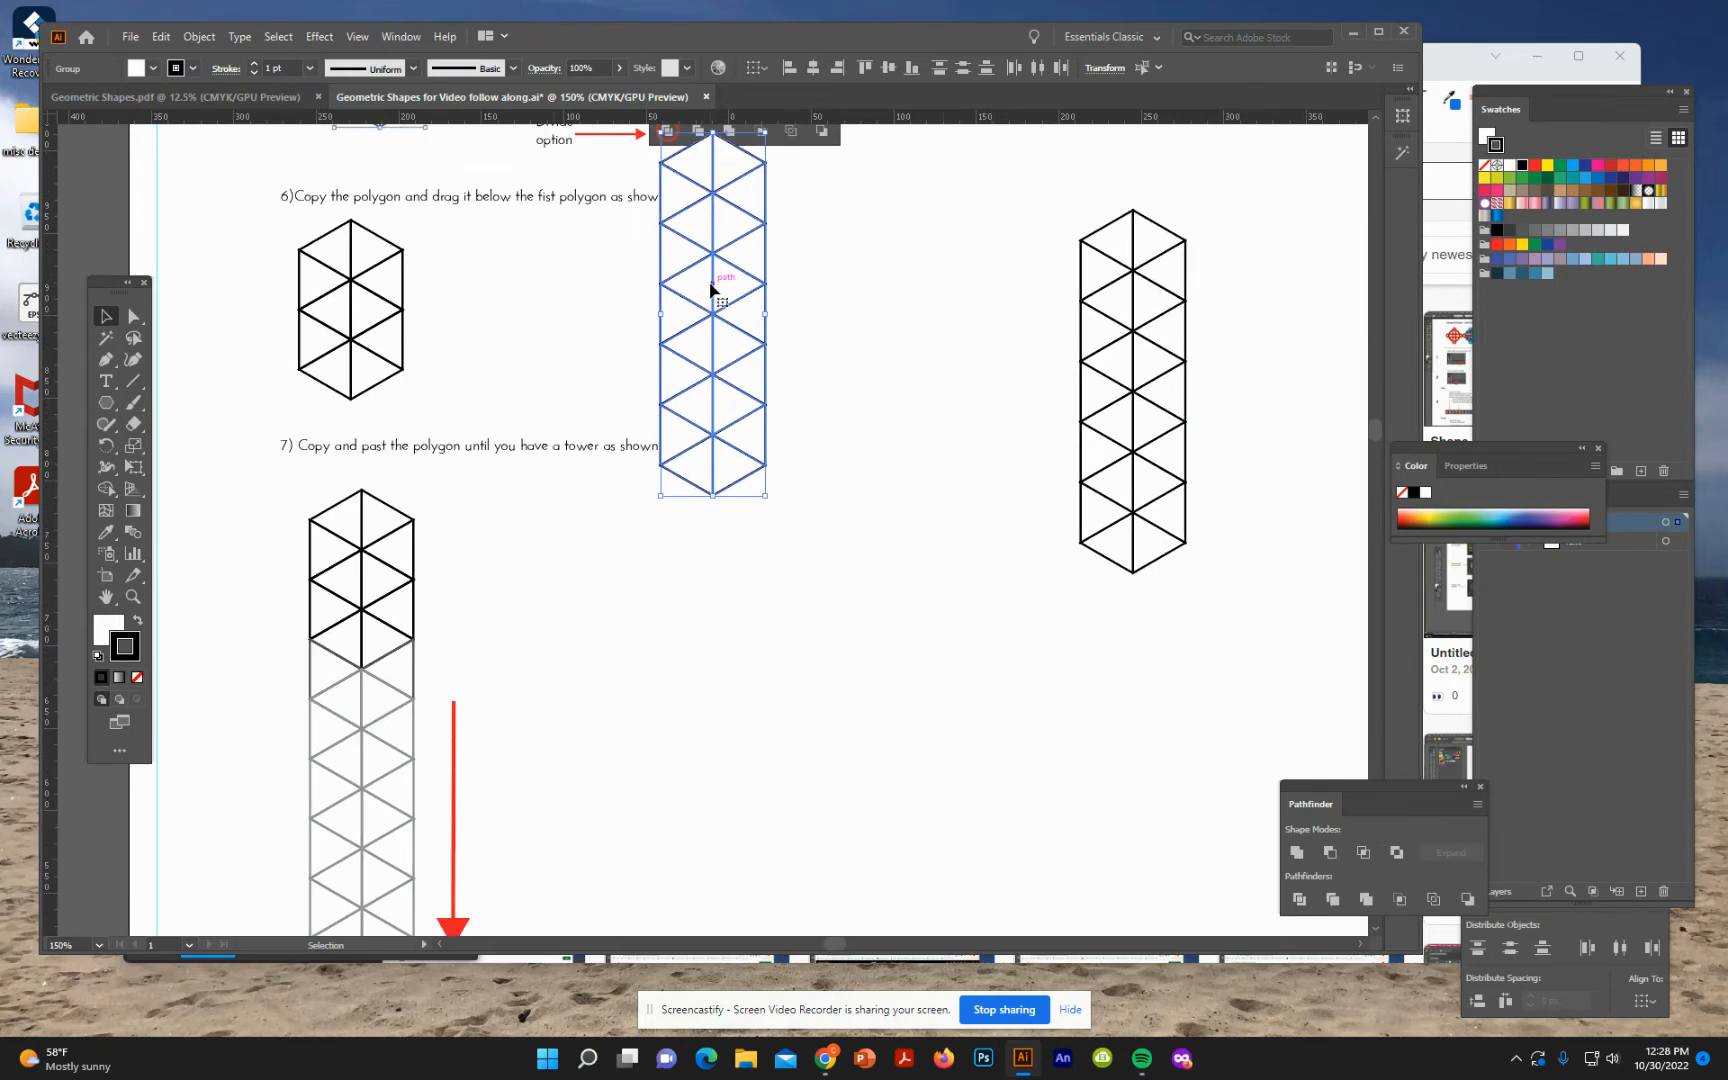
pyautogui.moveTo(711, 290); pyautogui.dragTo(1133, 667)
pyautogui.scroll(-5, 1196, 500)
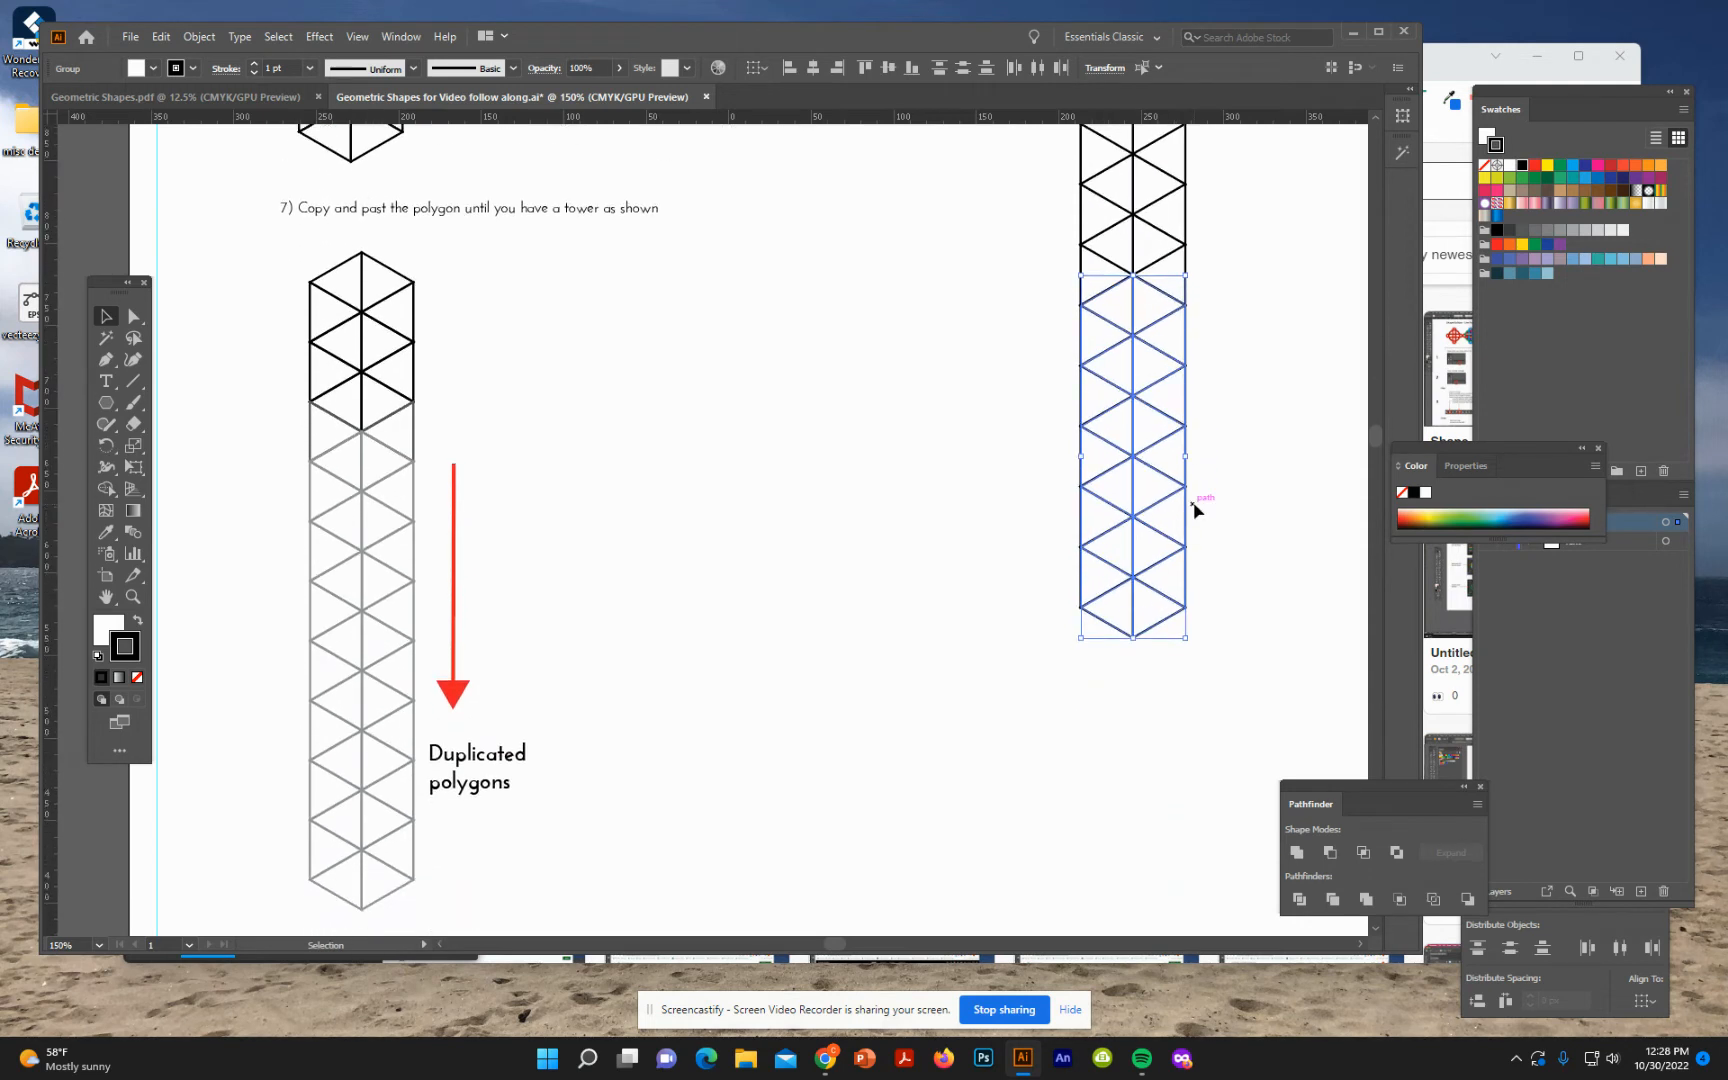
# - Select the entire lengthened tower and move it down into the empty space beside the step 8 grid
pyautogui.scroll(5, 1193, 510)
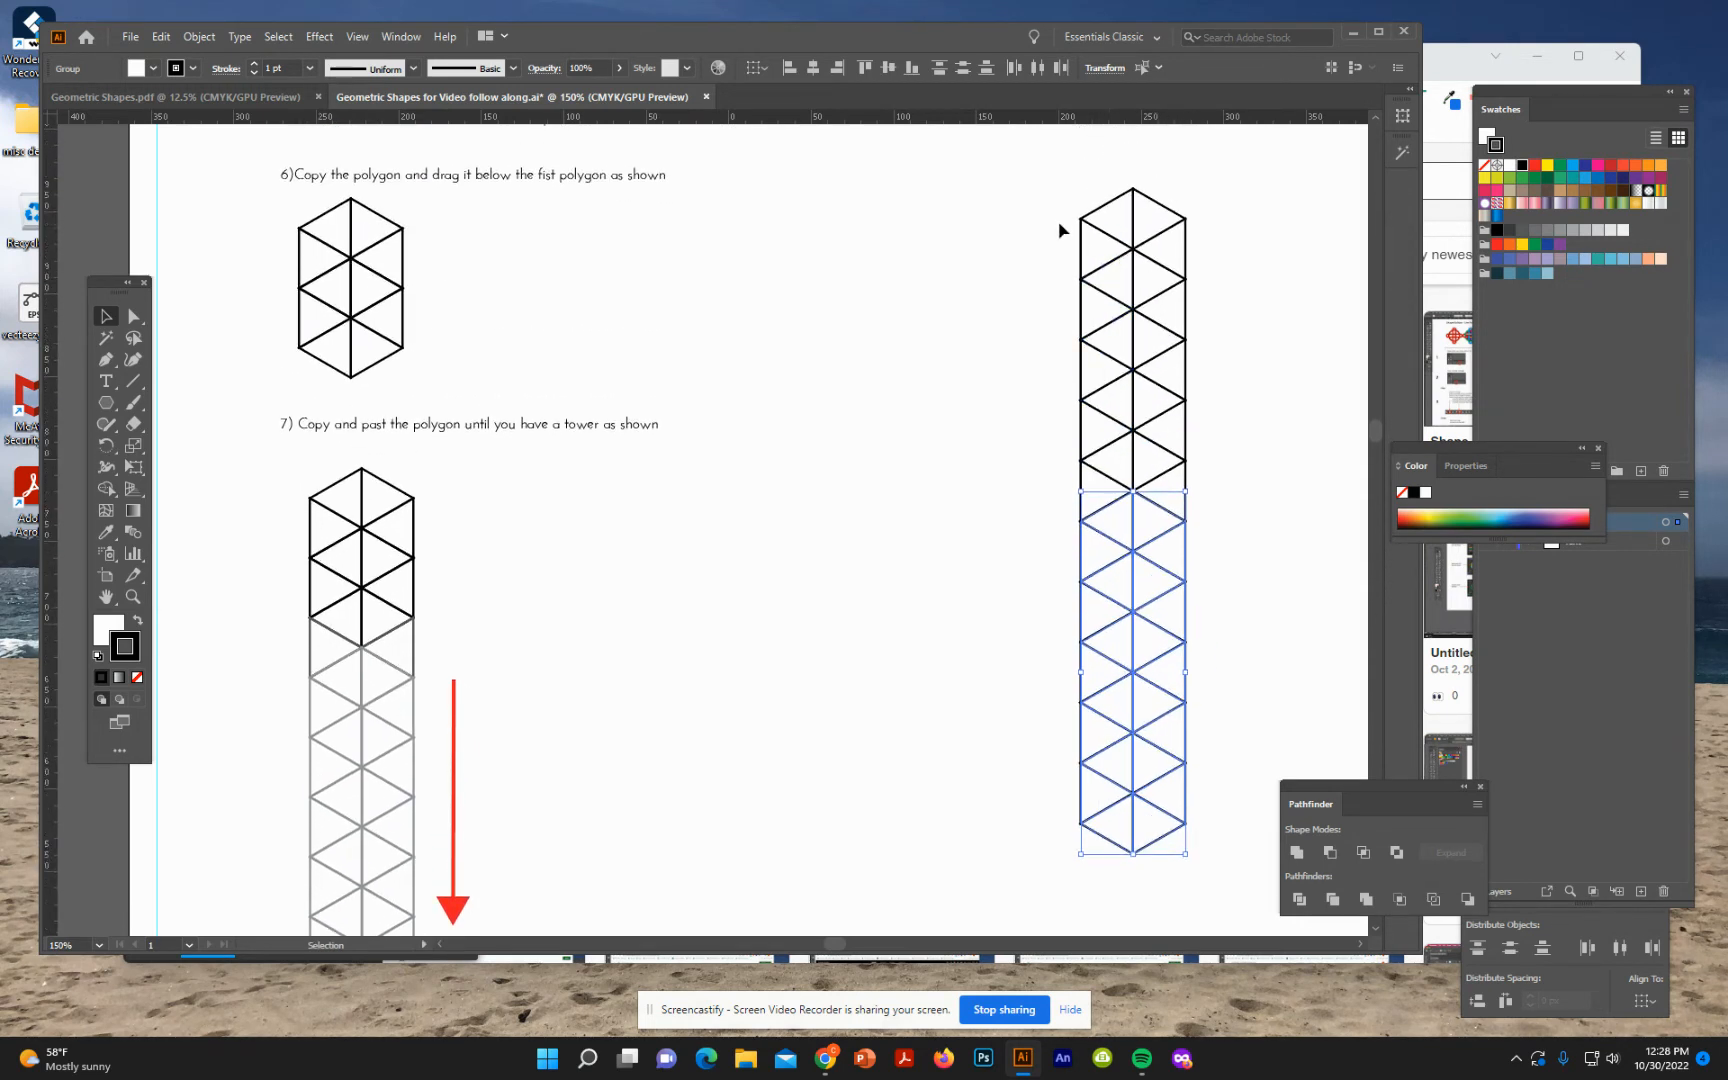
pyautogui.moveTo(1052, 176); pyautogui.dragTo(1257, 905)
pyautogui.scroll(-7, 899, 744)
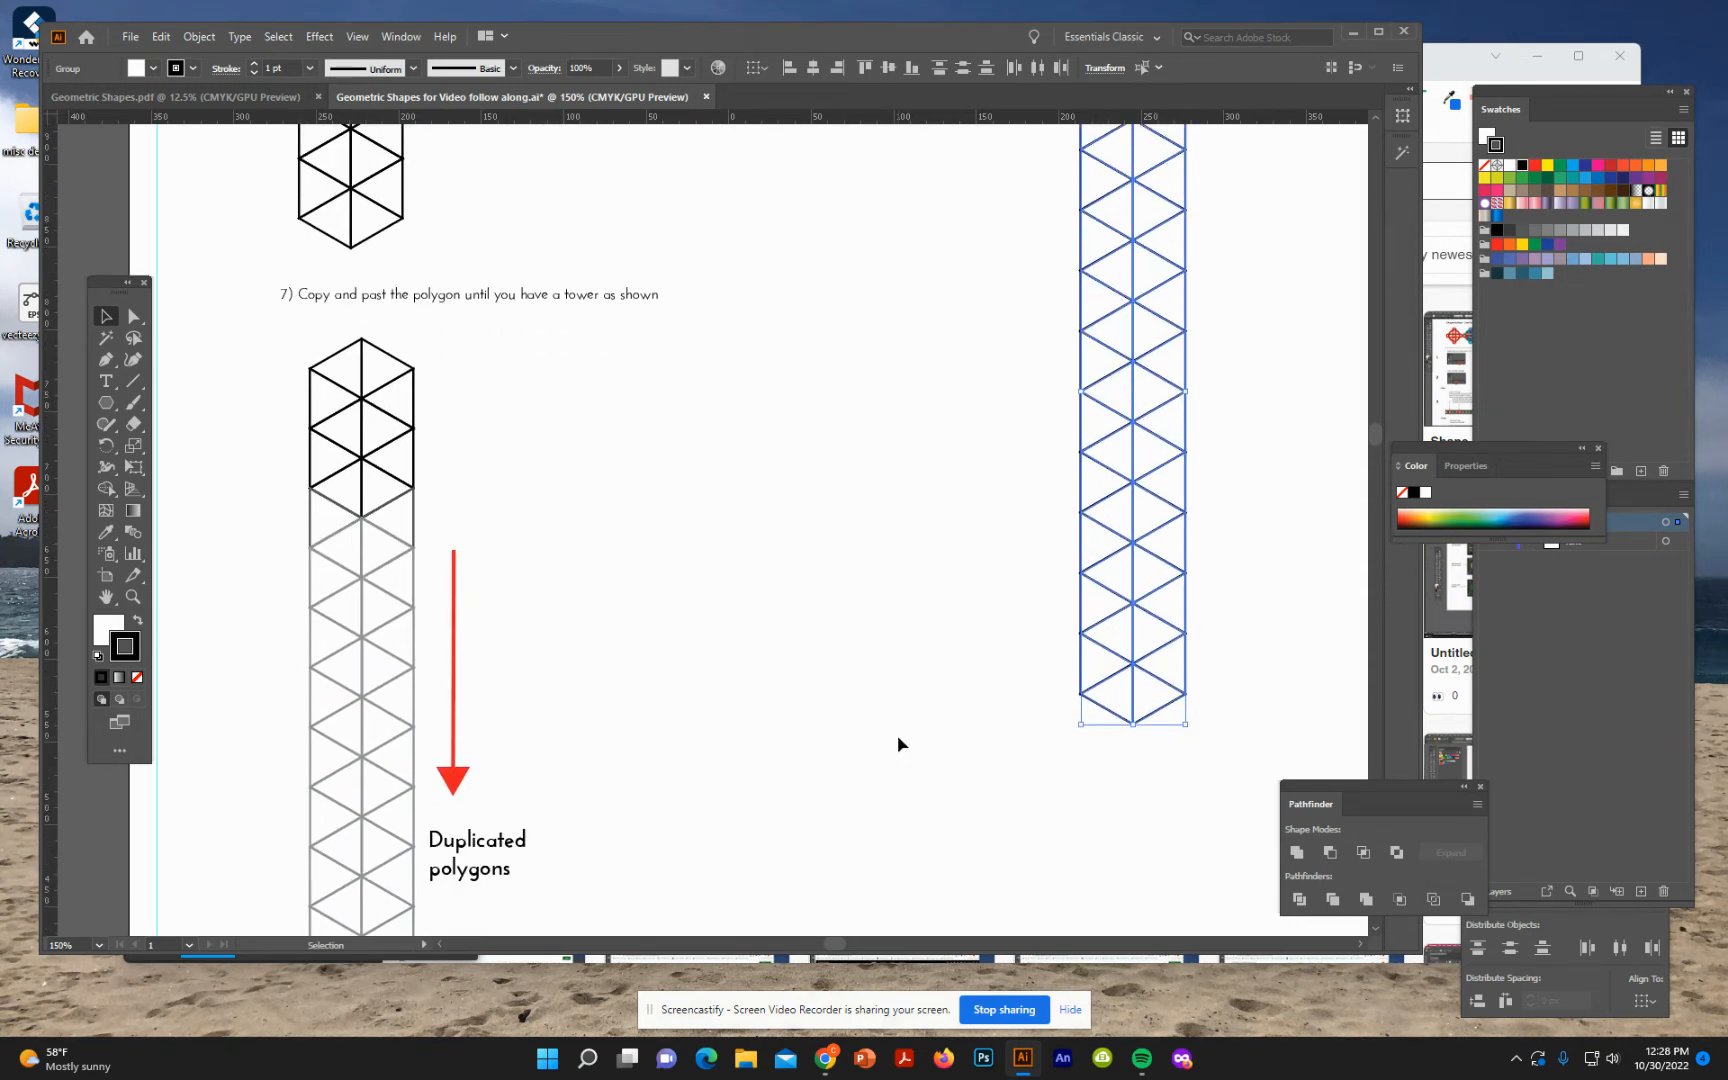
pyautogui.scroll(-10, 899, 742)
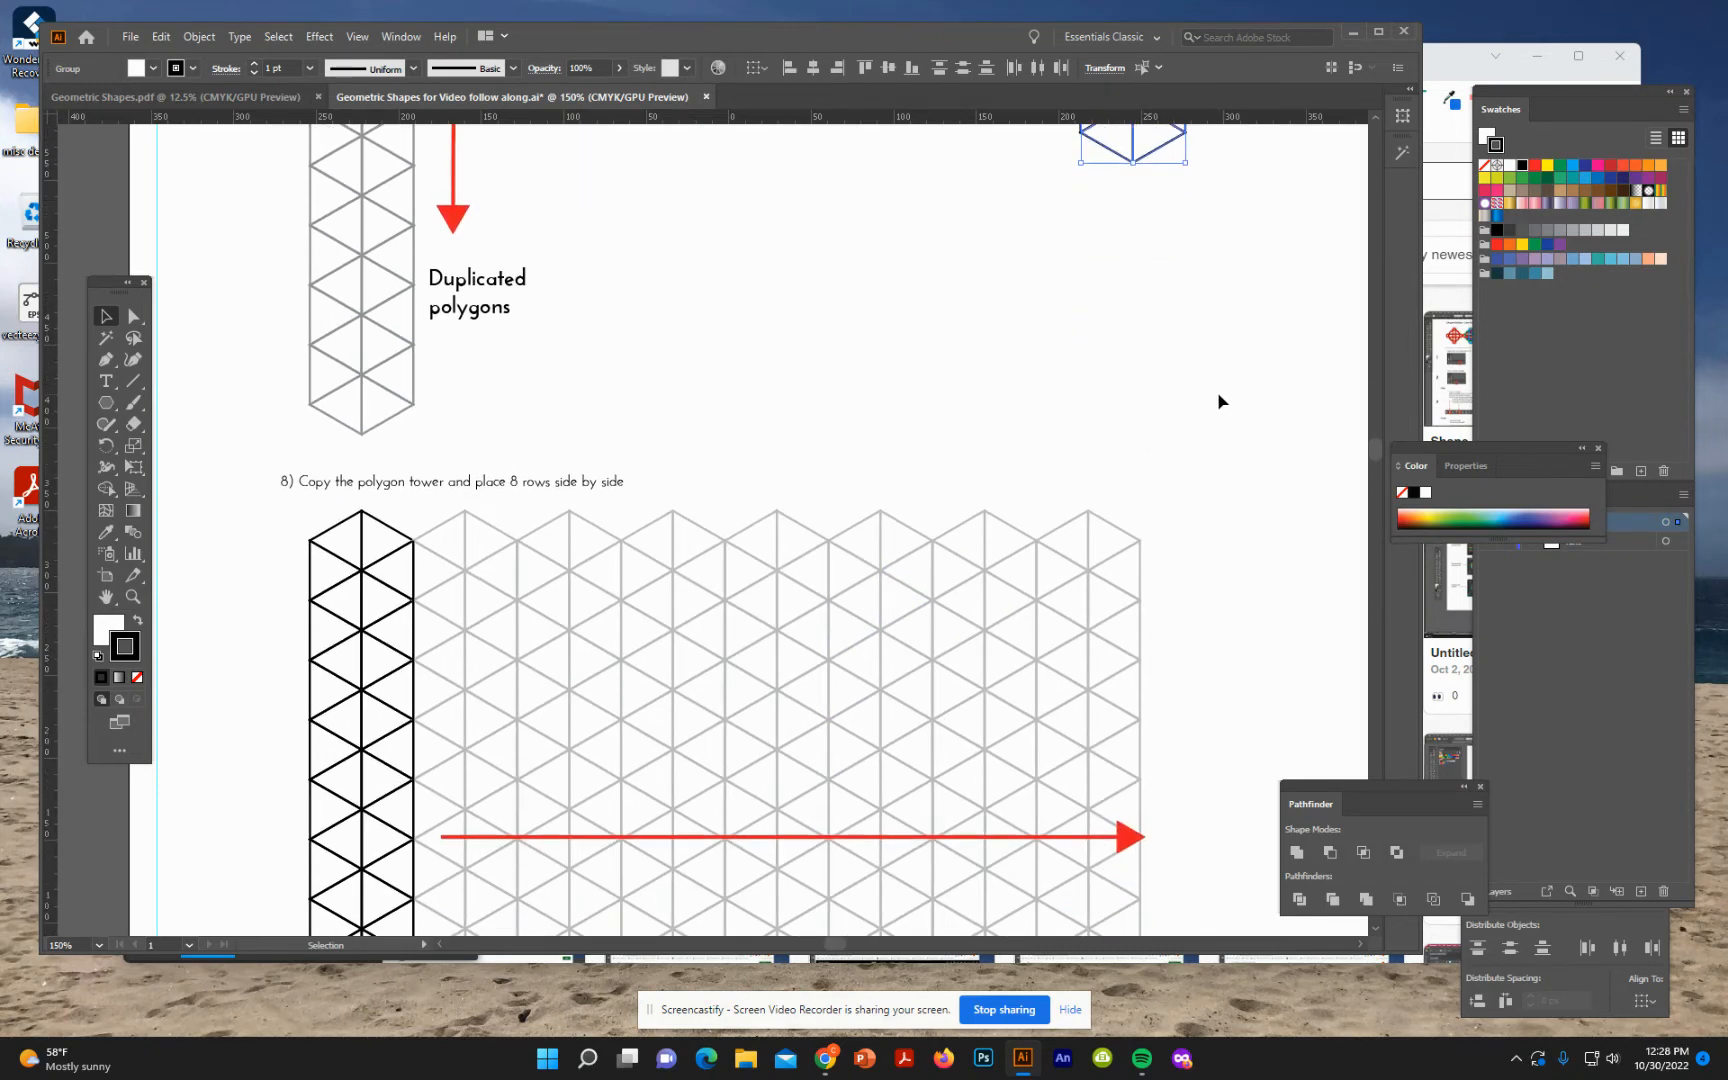
pyautogui.scroll(-2, 1118, 543)
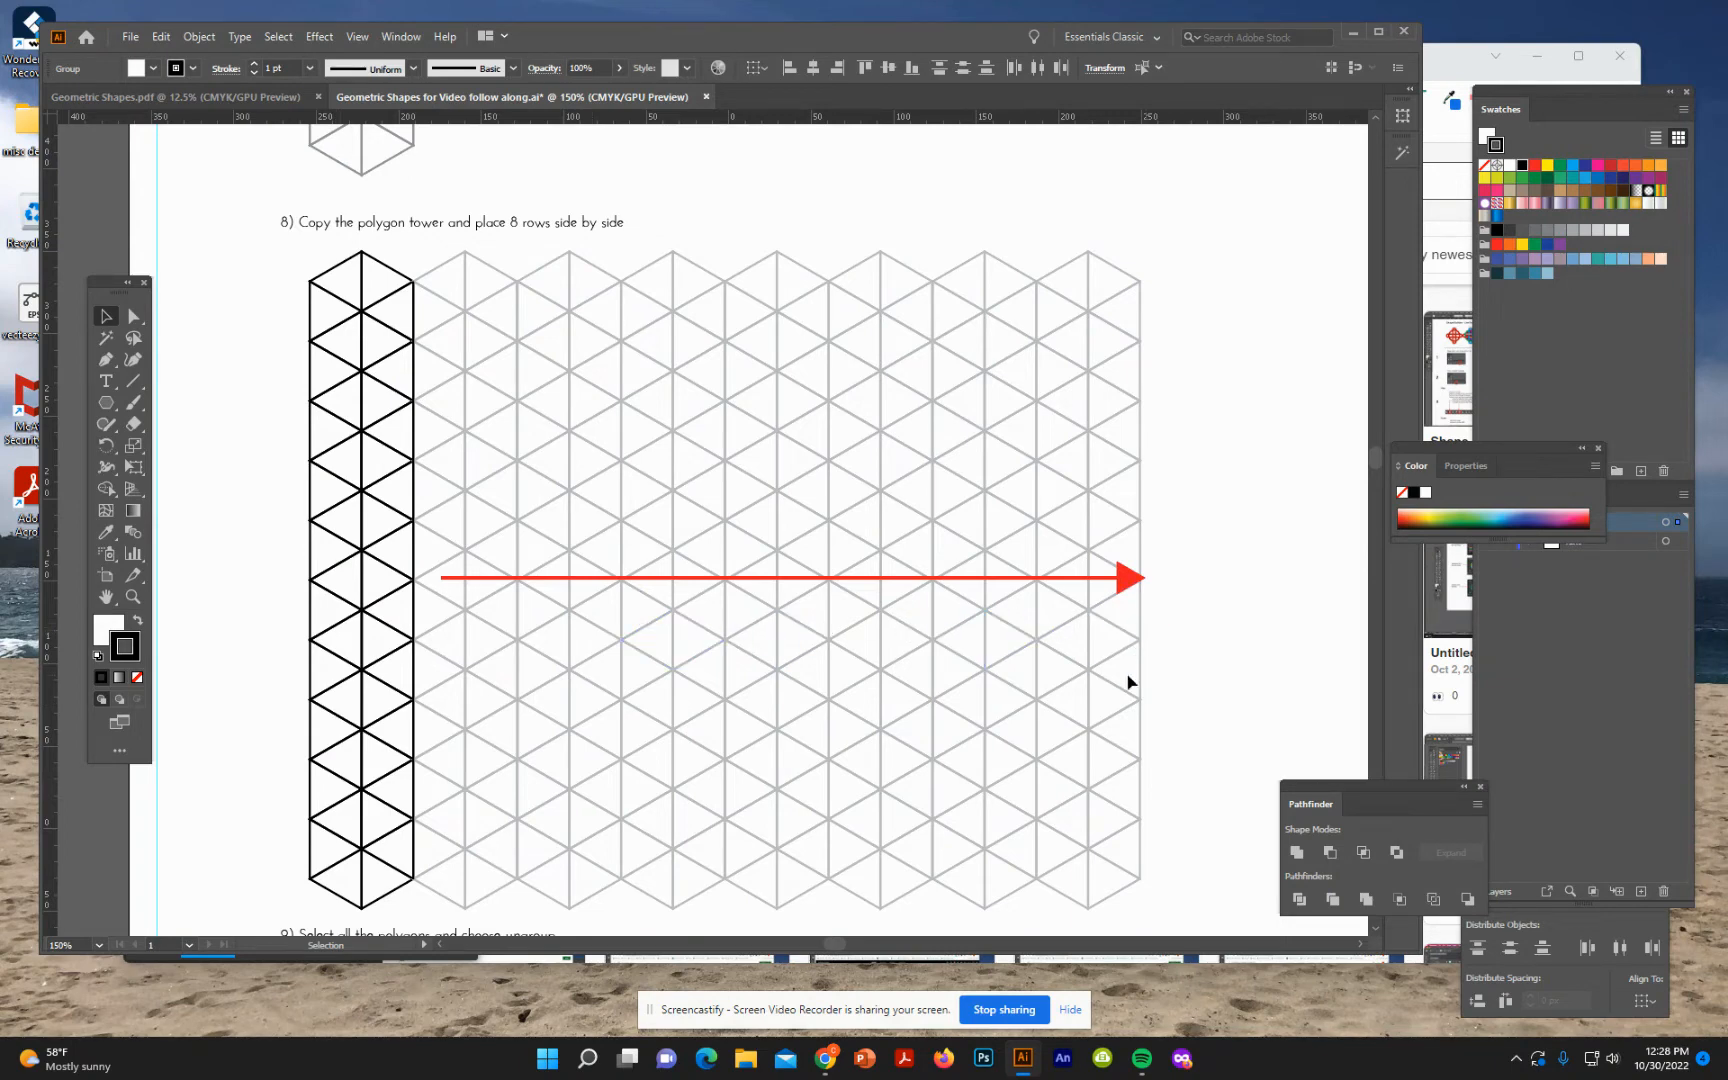
pyautogui.scroll(12, 1130, 684)
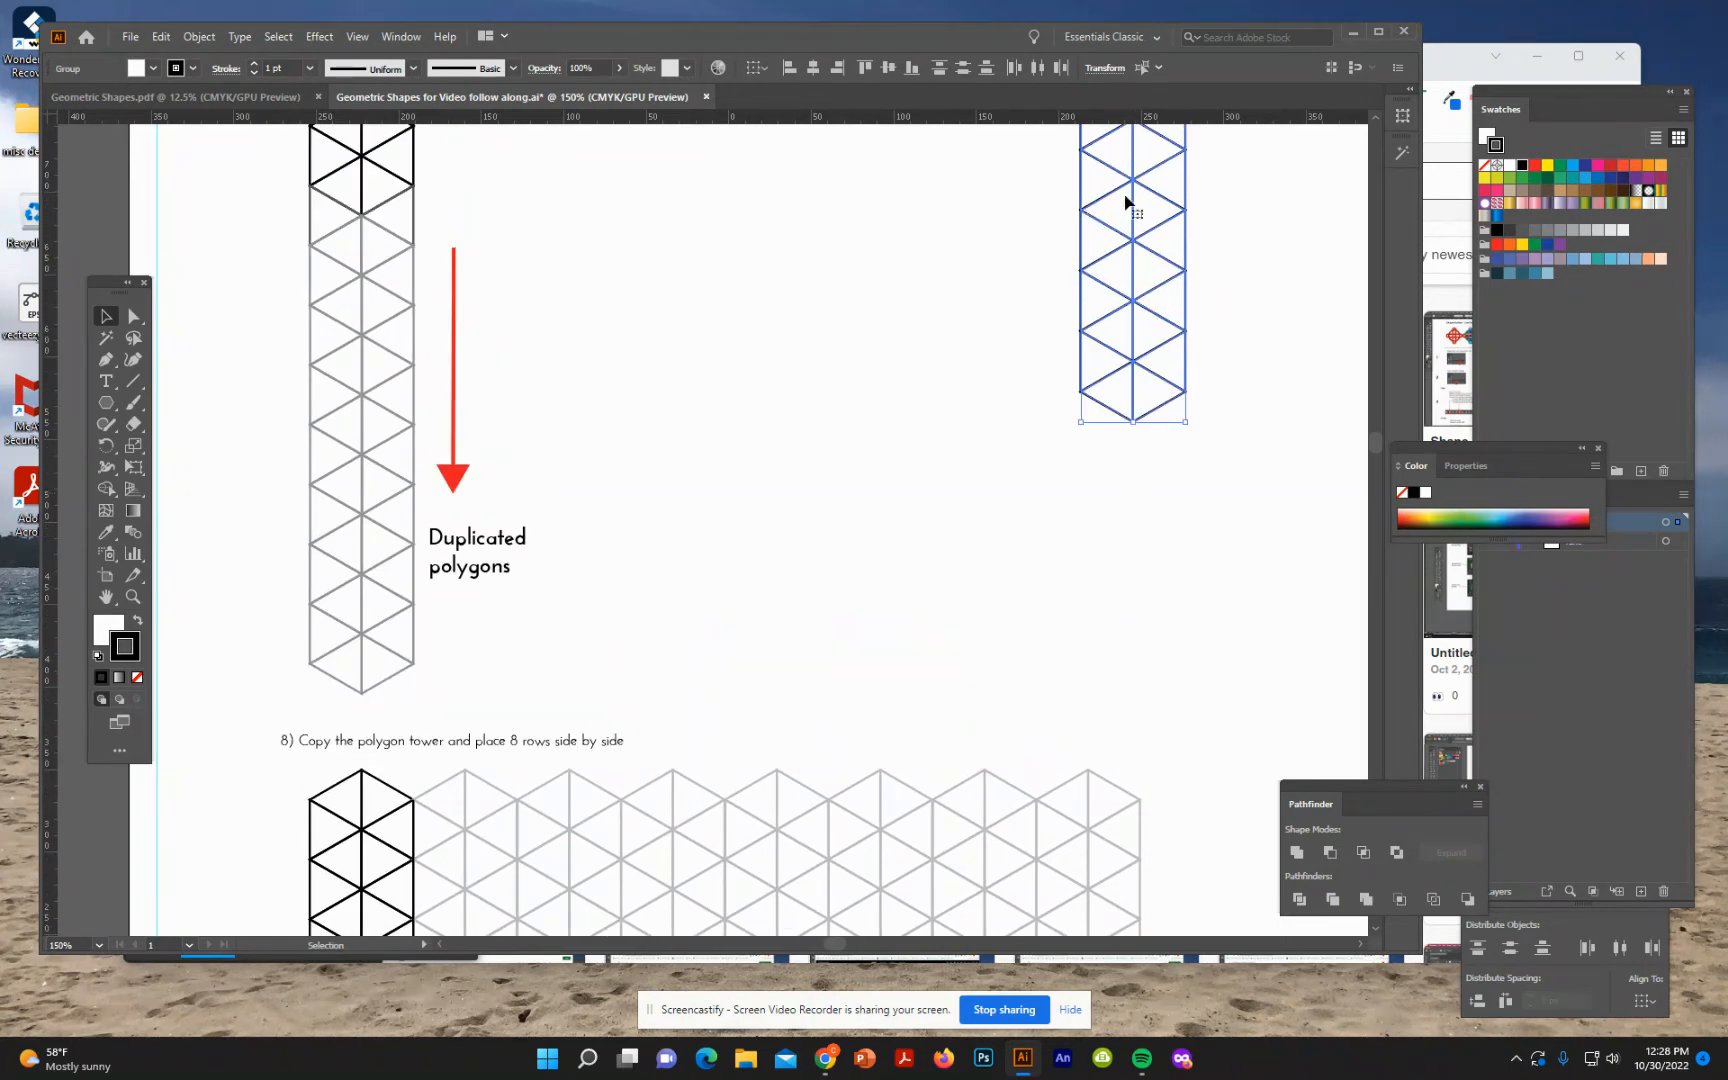
pyautogui.moveTo(1134, 212); pyautogui.dragTo(1227, 822)
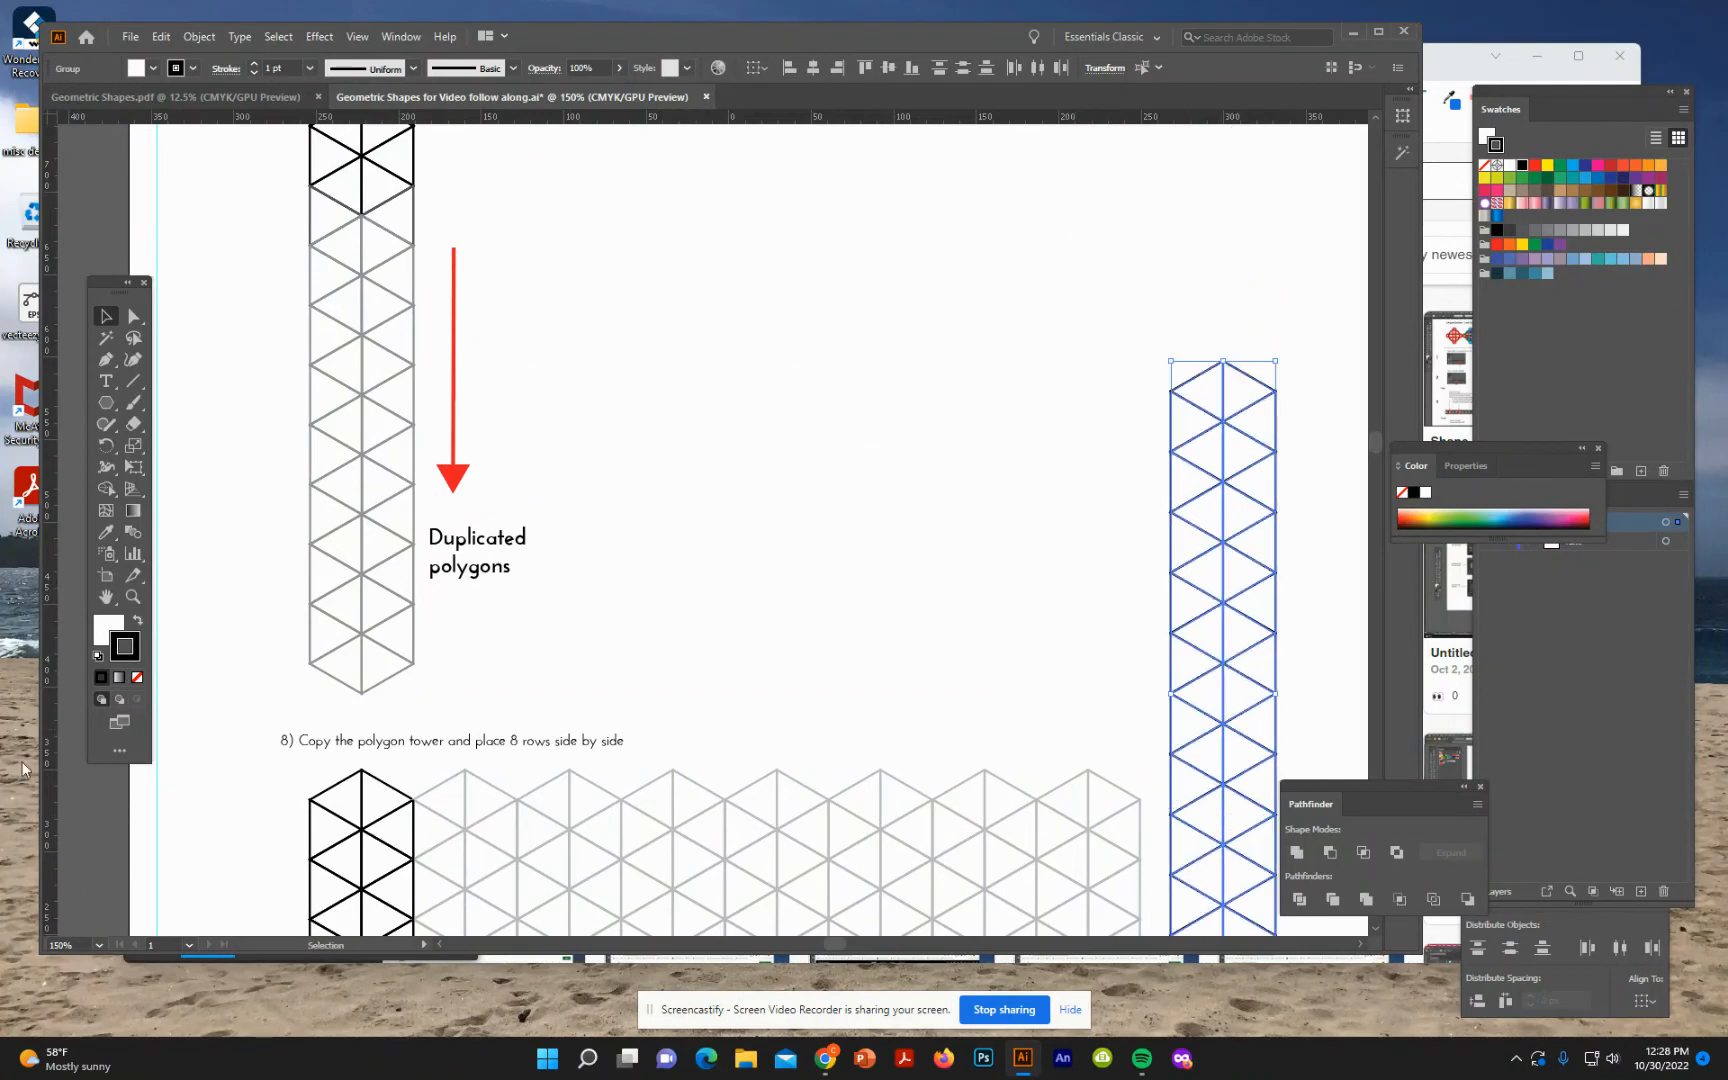
pyautogui.click(106, 596)
pyautogui.moveTo(765, 672); pyautogui.dragTo(424, 393)
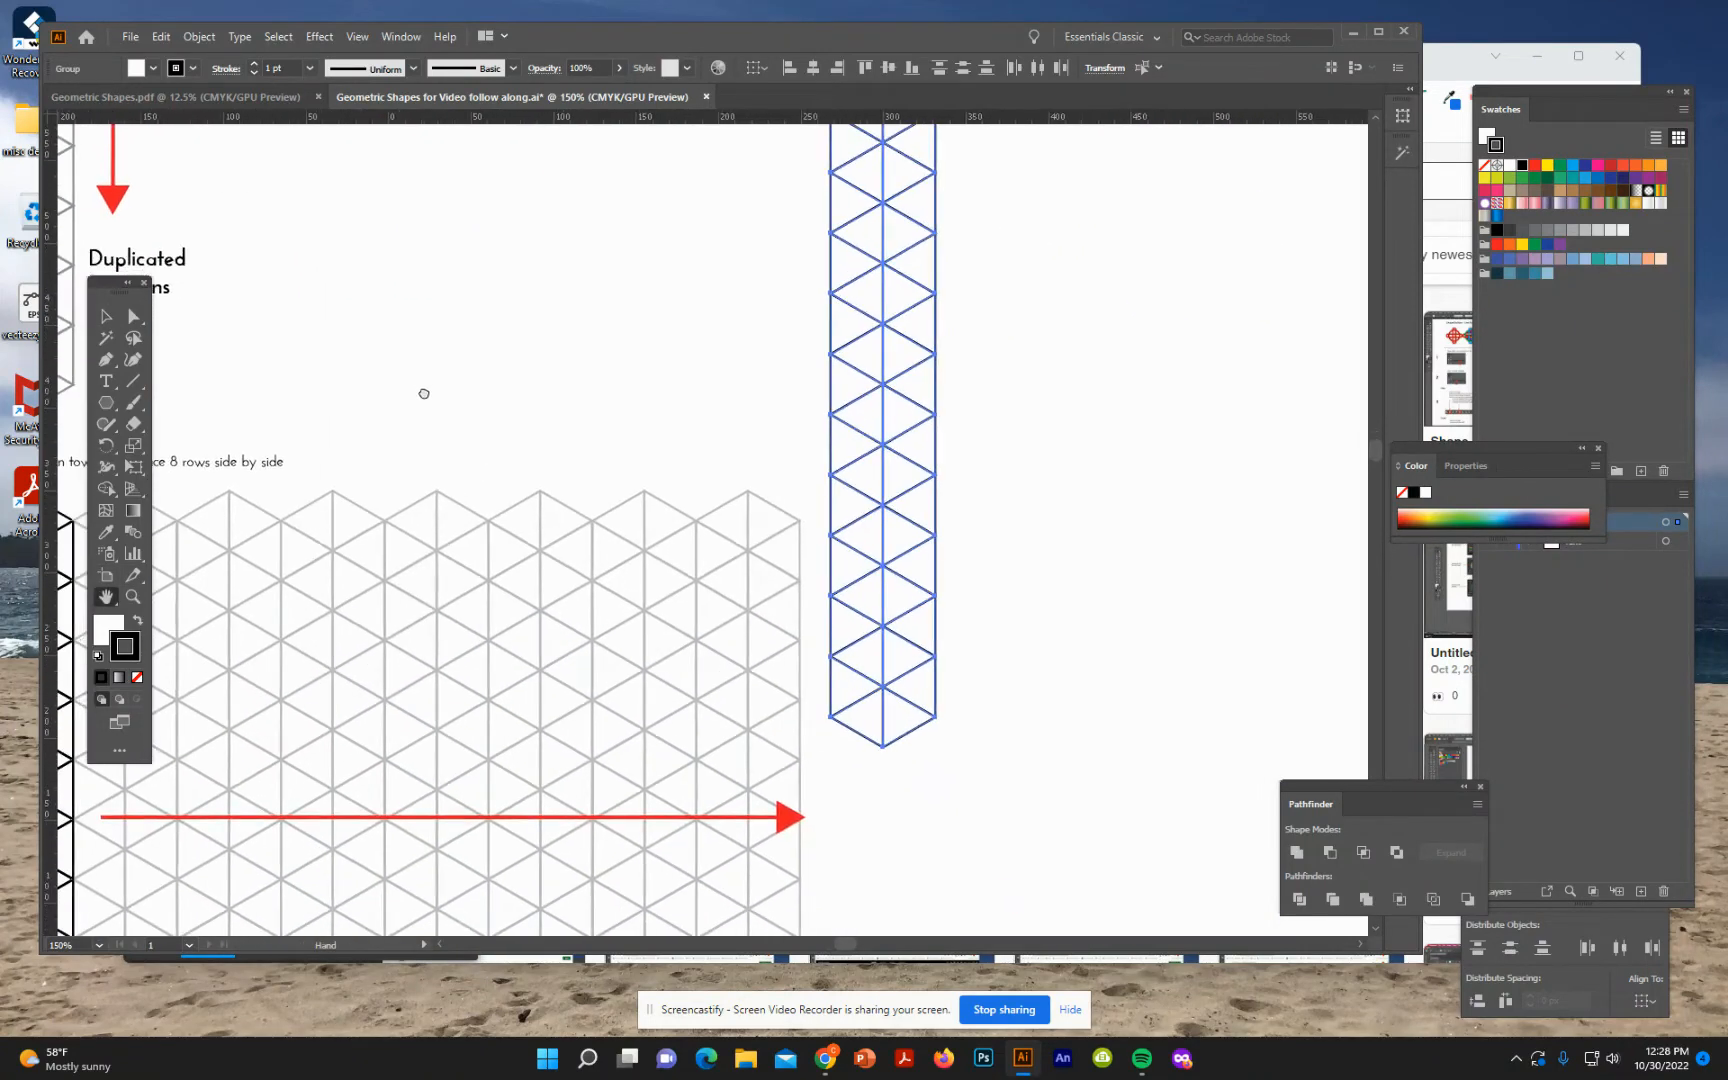
pyautogui.click(105, 317)
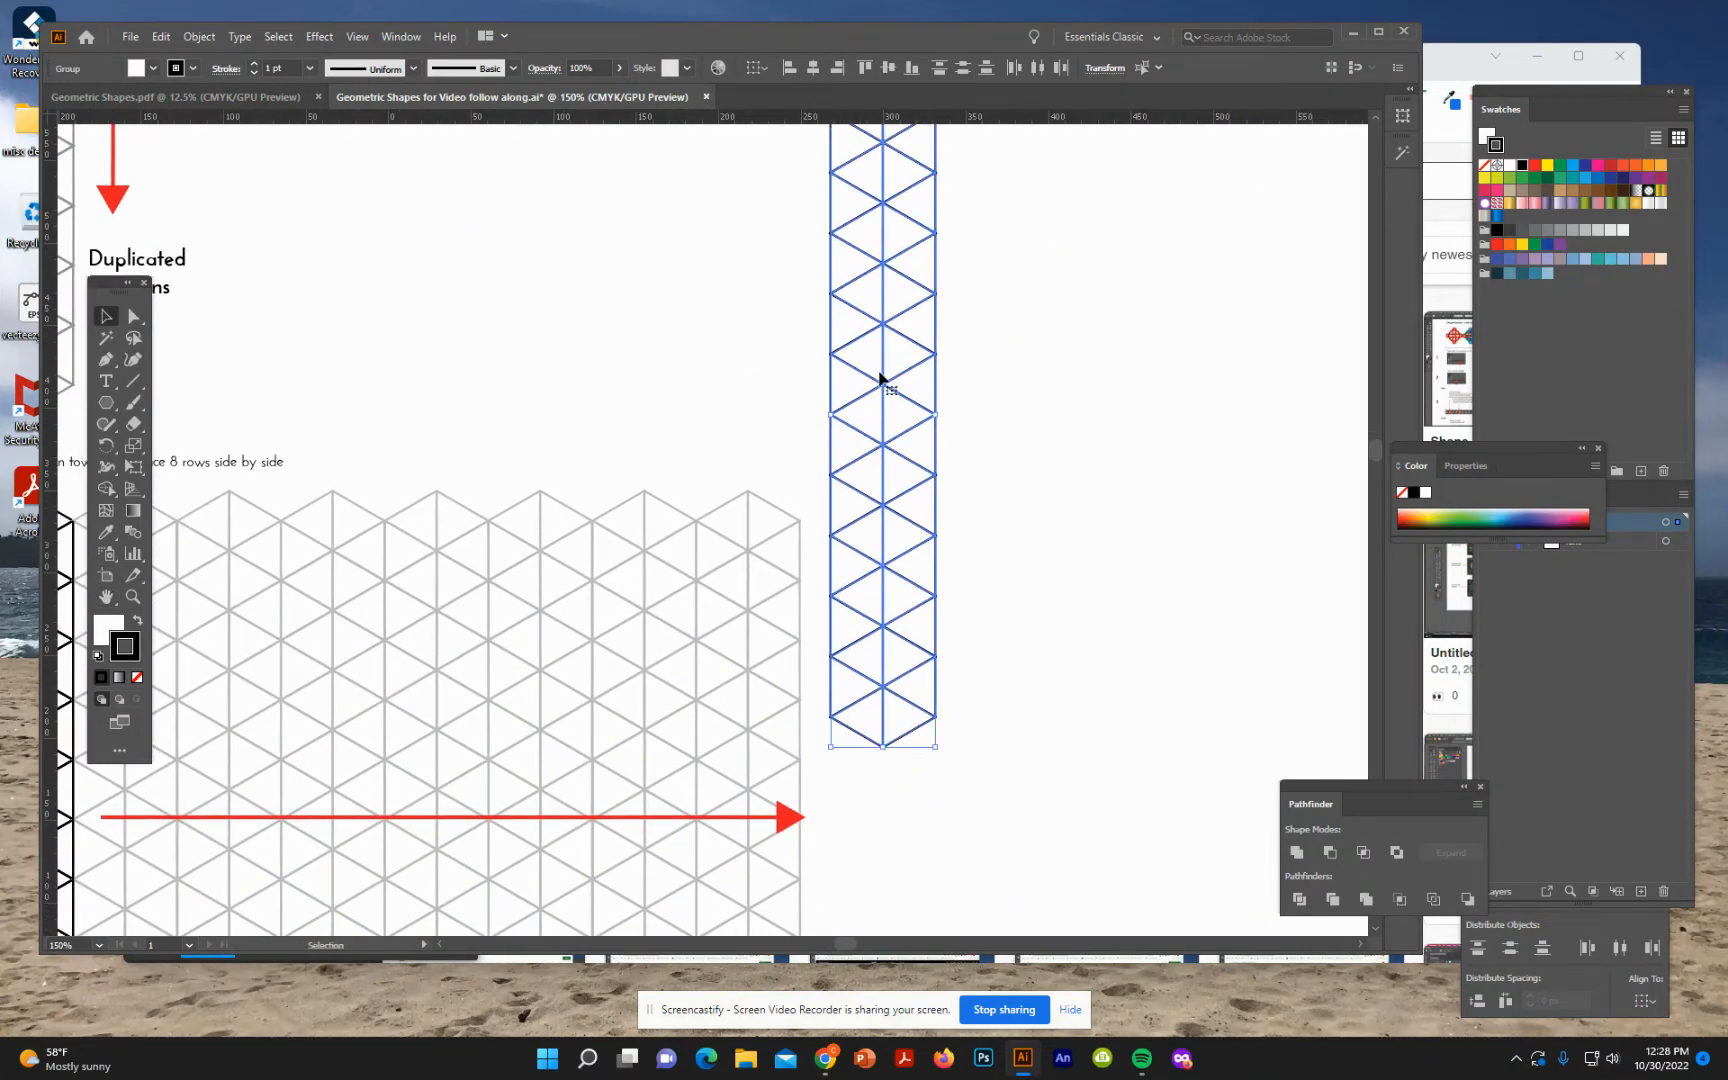
pyautogui.moveTo(883, 378); pyautogui.dragTo(977, 684)
pyautogui.scroll(-6, 1077, 576)
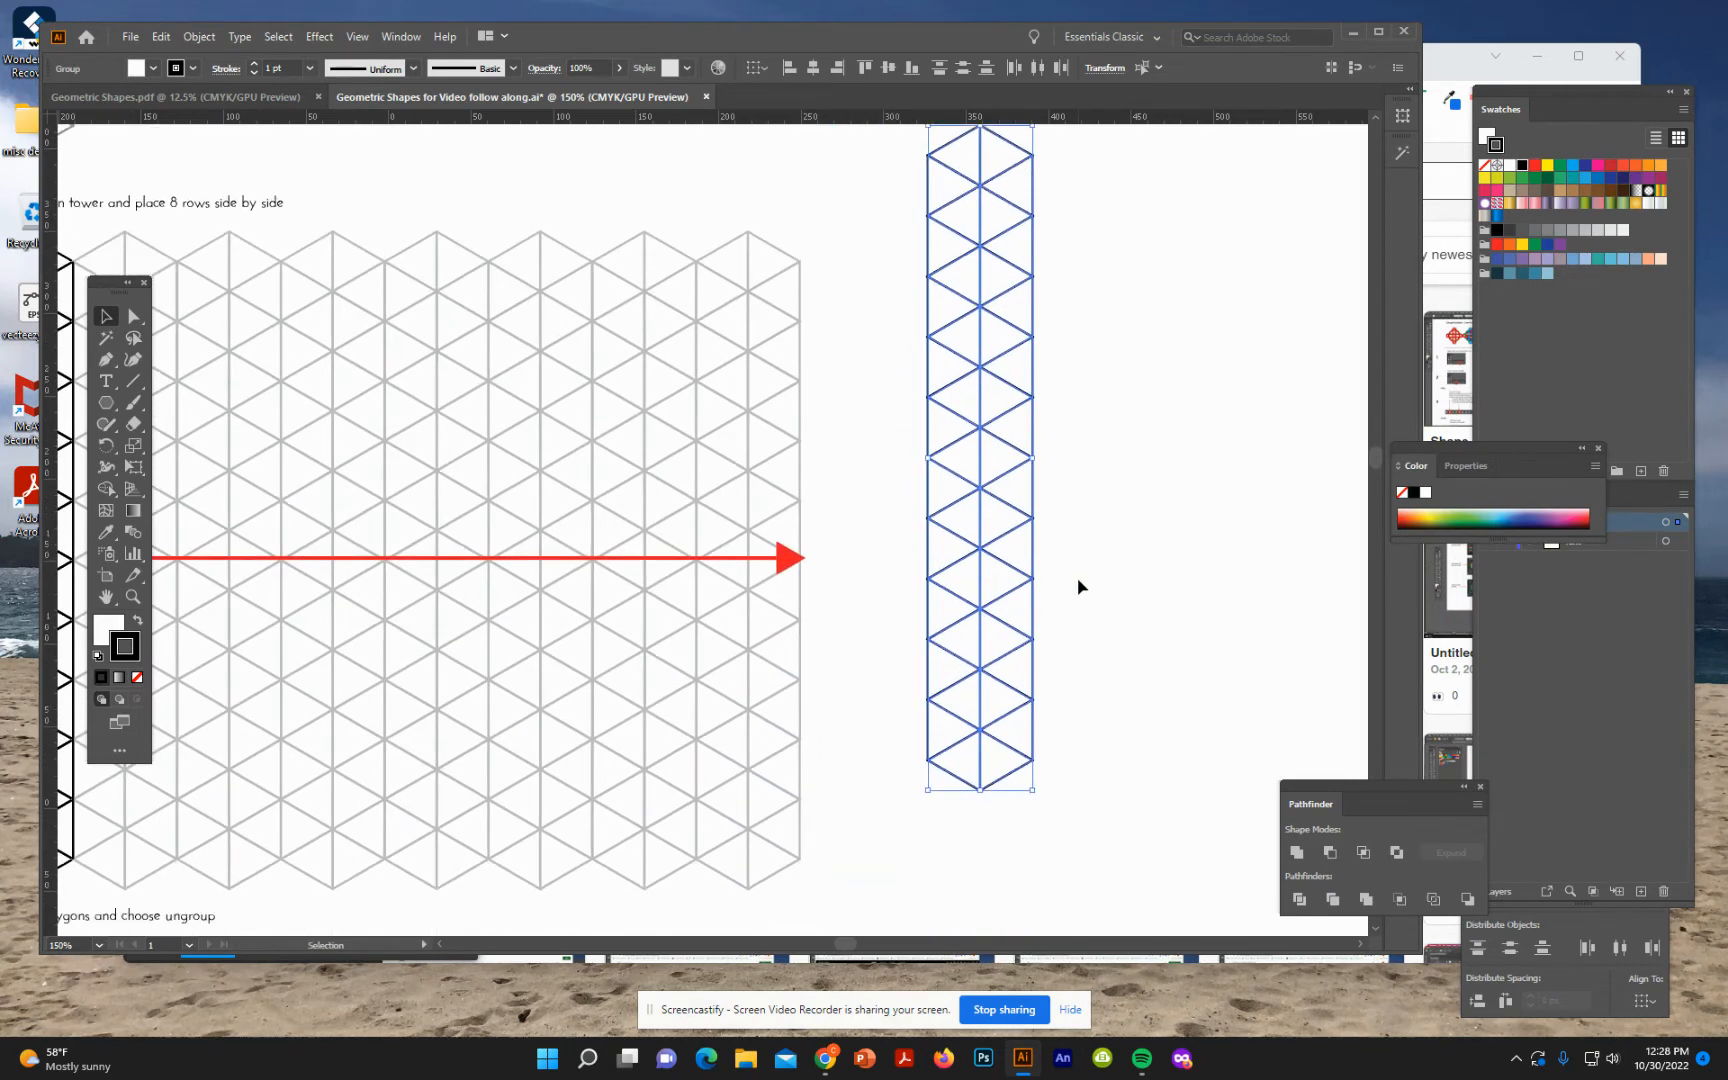
pyautogui.moveTo(981, 390); pyautogui.dragTo(964, 513)
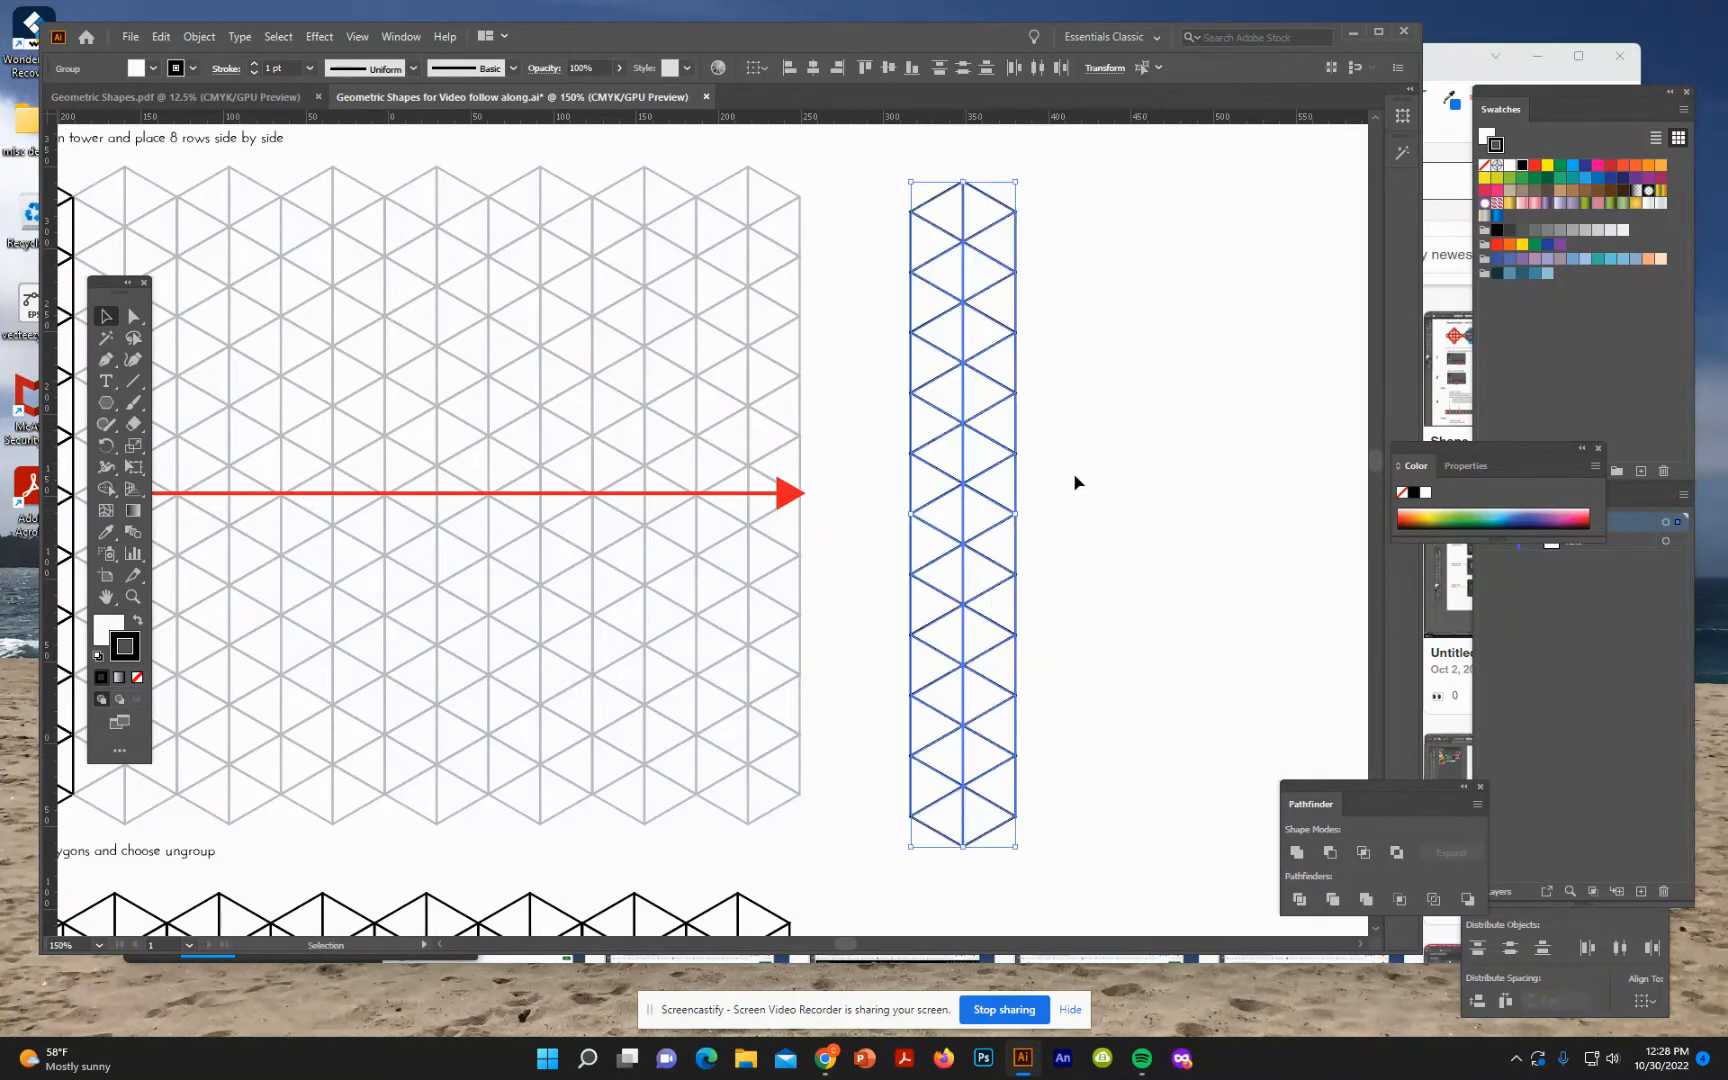
# - Copy and paste the tower, place the duplicate flush against its right side at the same height, and deselect it
pyautogui.click(161, 37)
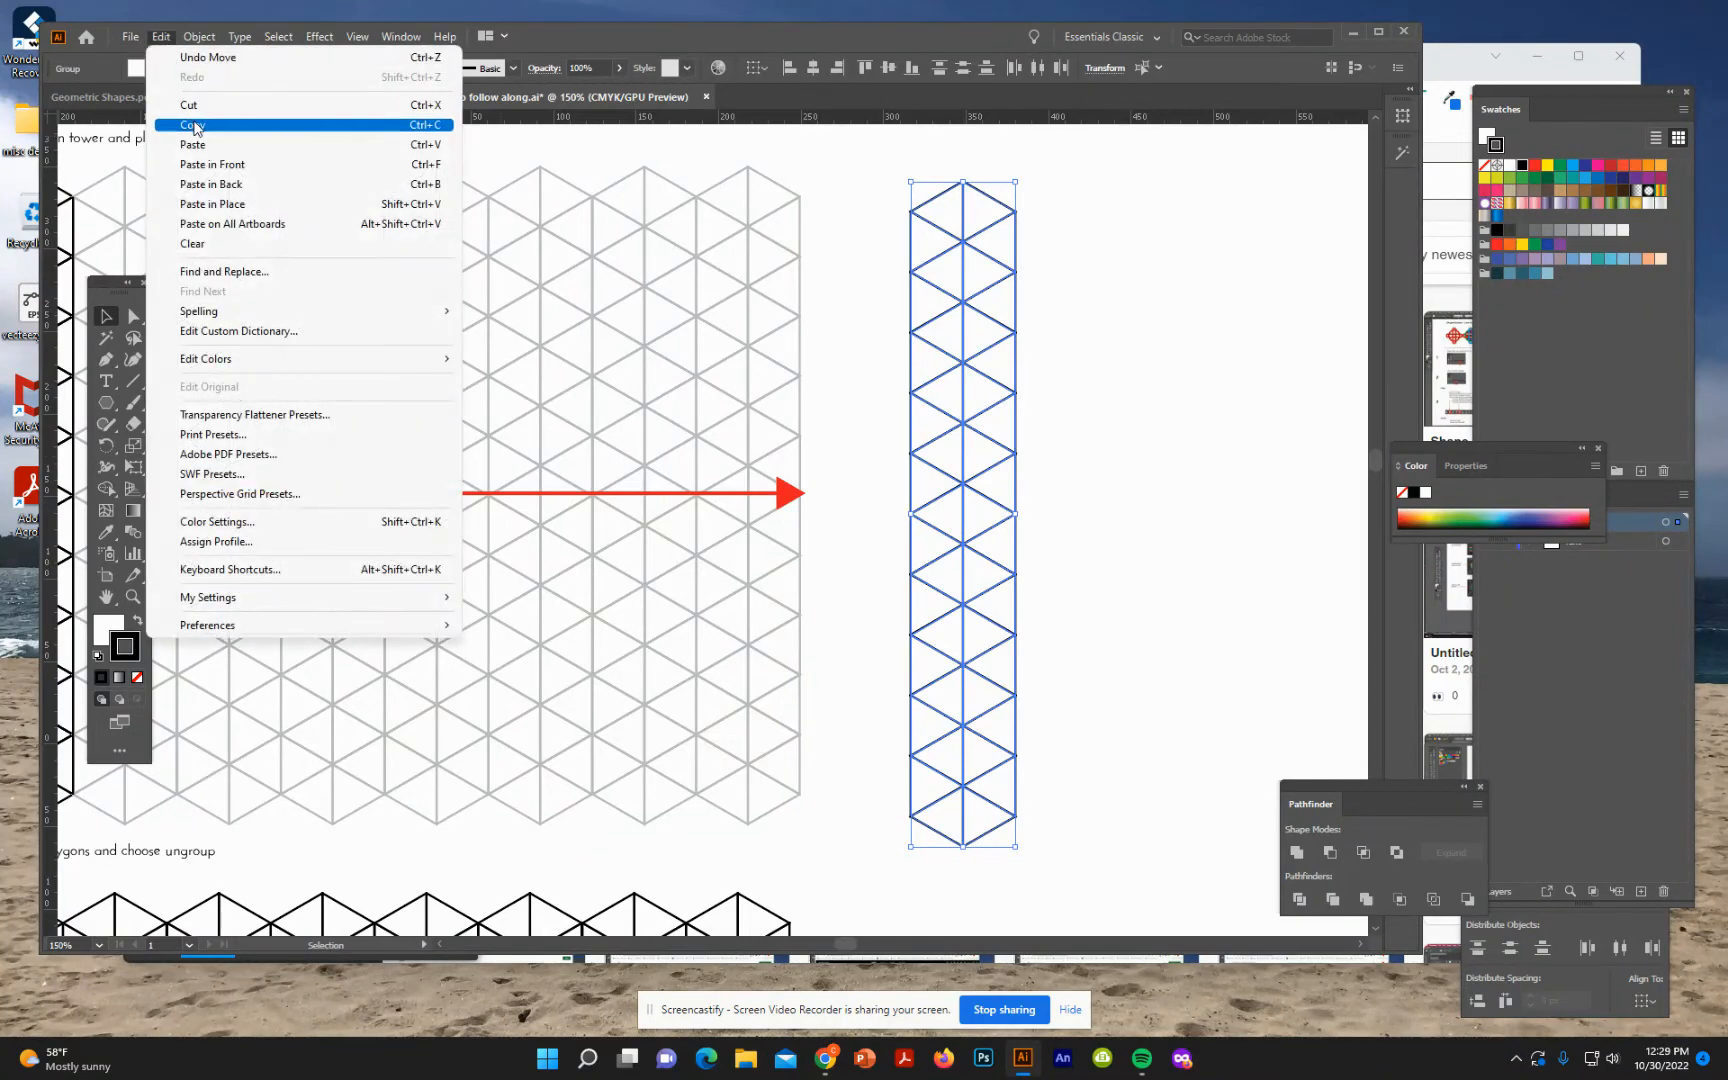
pyautogui.click(192, 119)
pyautogui.click(161, 37)
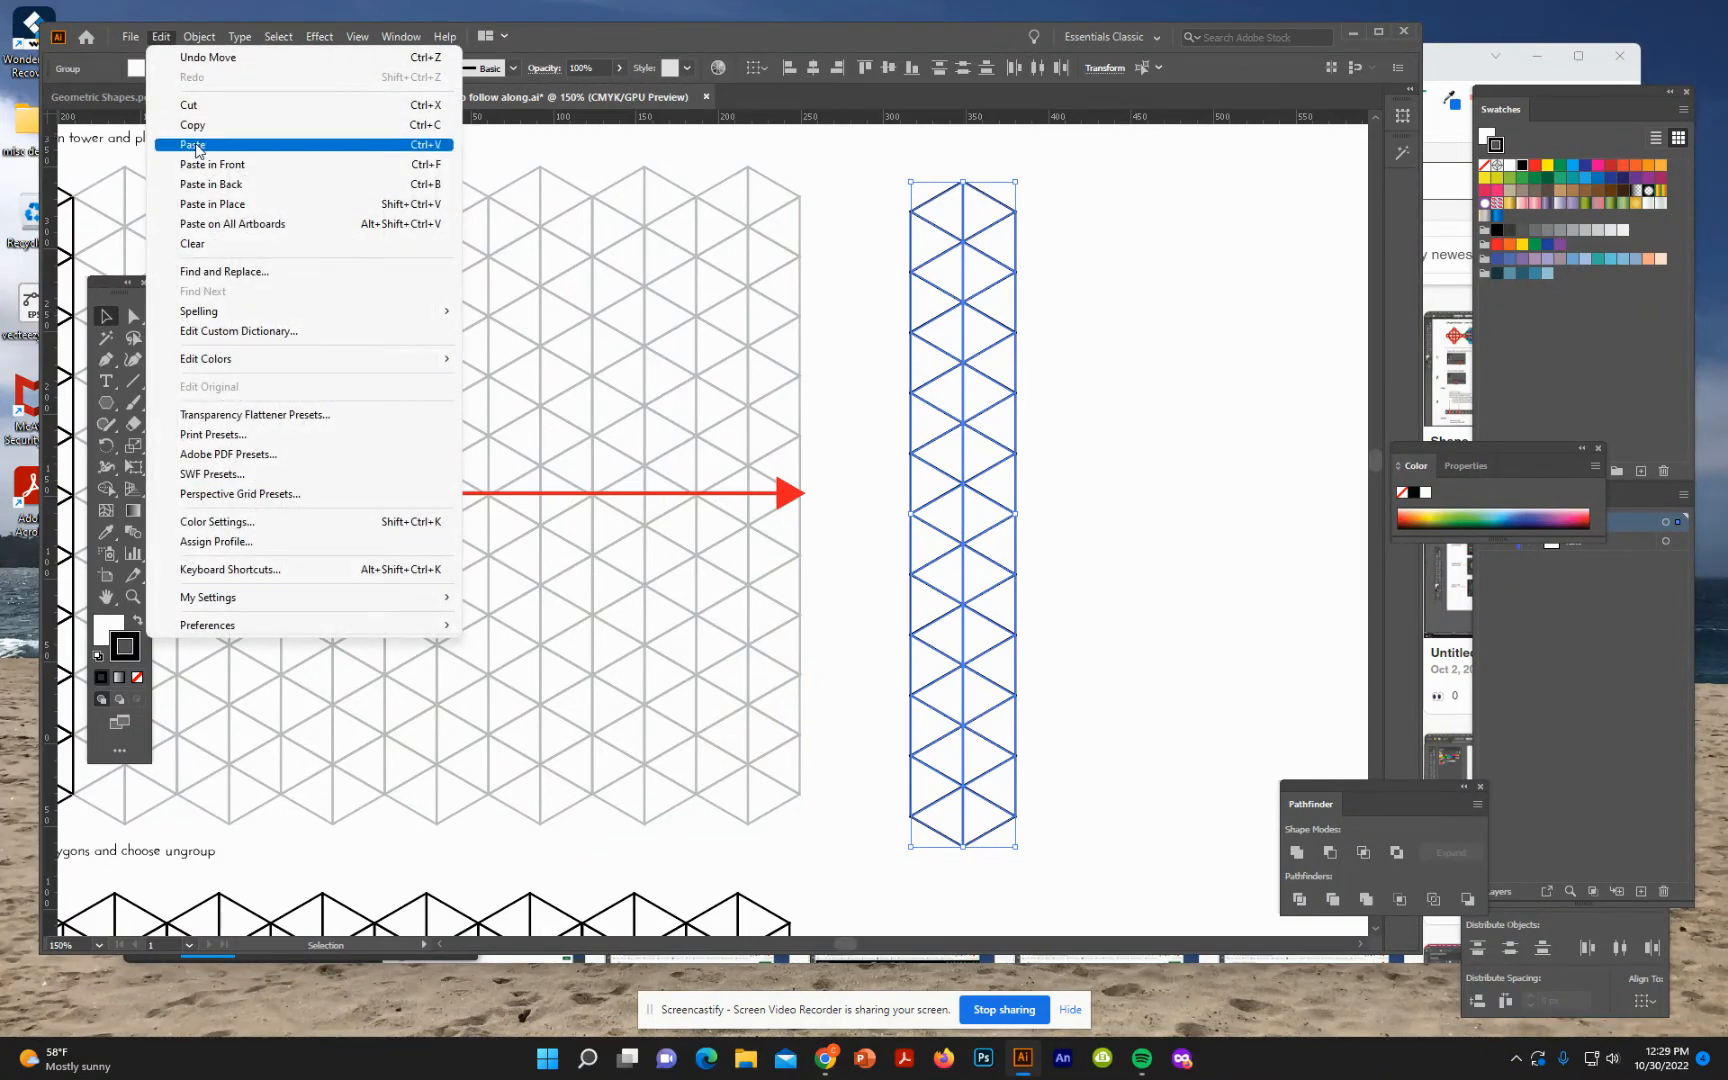
pyautogui.click(192, 142)
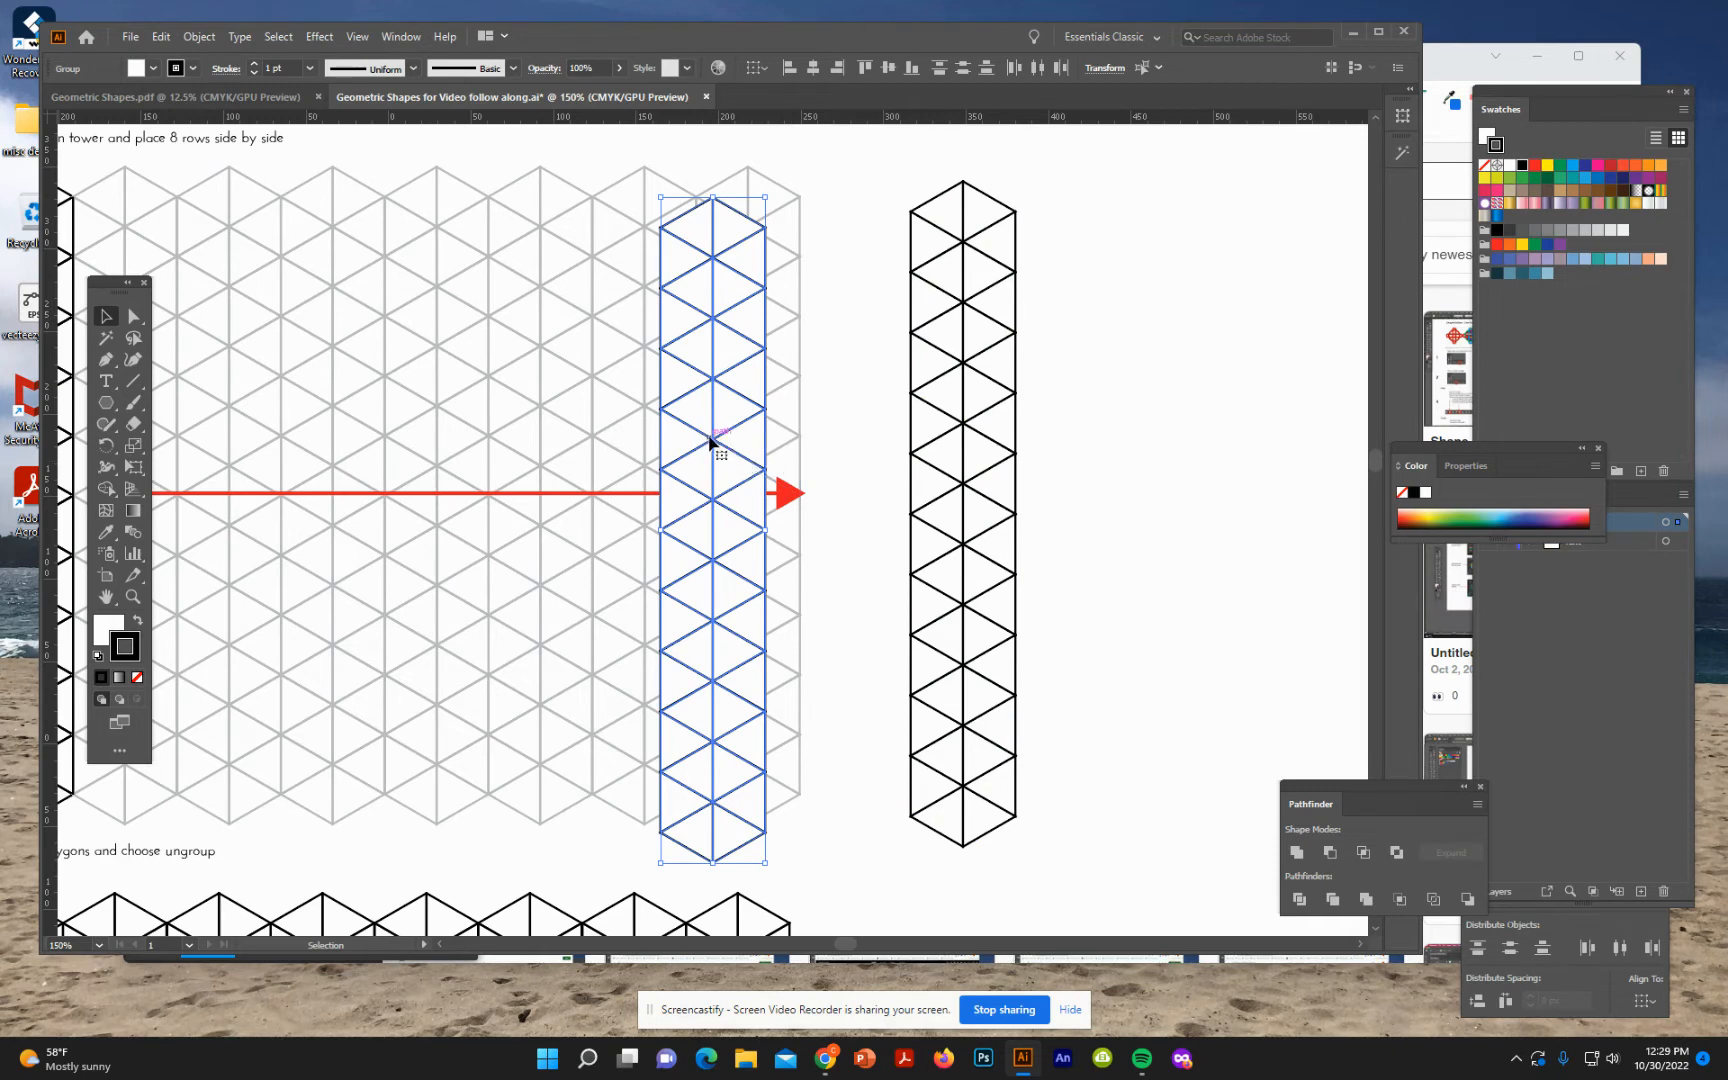
pyautogui.moveTo(712, 444); pyautogui.dragTo(1071, 430)
pyautogui.click(829, 543)
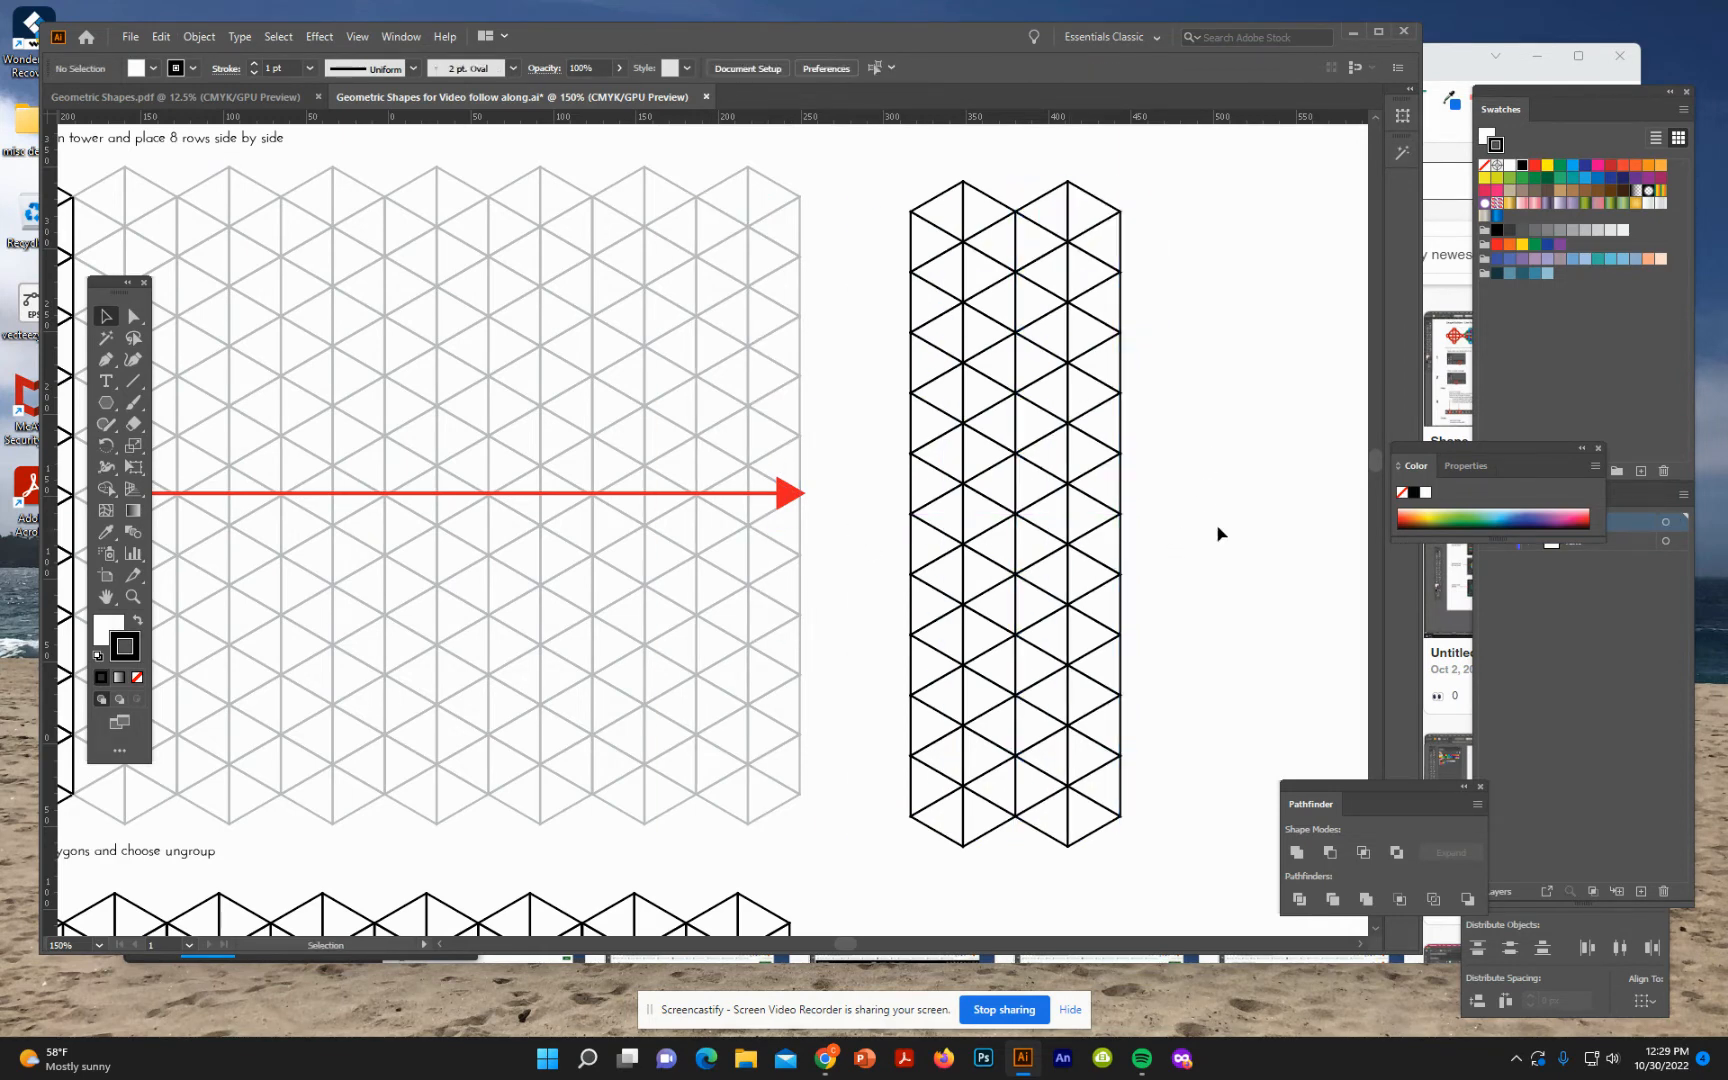
# - Move the floating Color panel down so it no longer covers the lower edge of the Swatches panel
pyautogui.scroll(-3, 1022, 494)
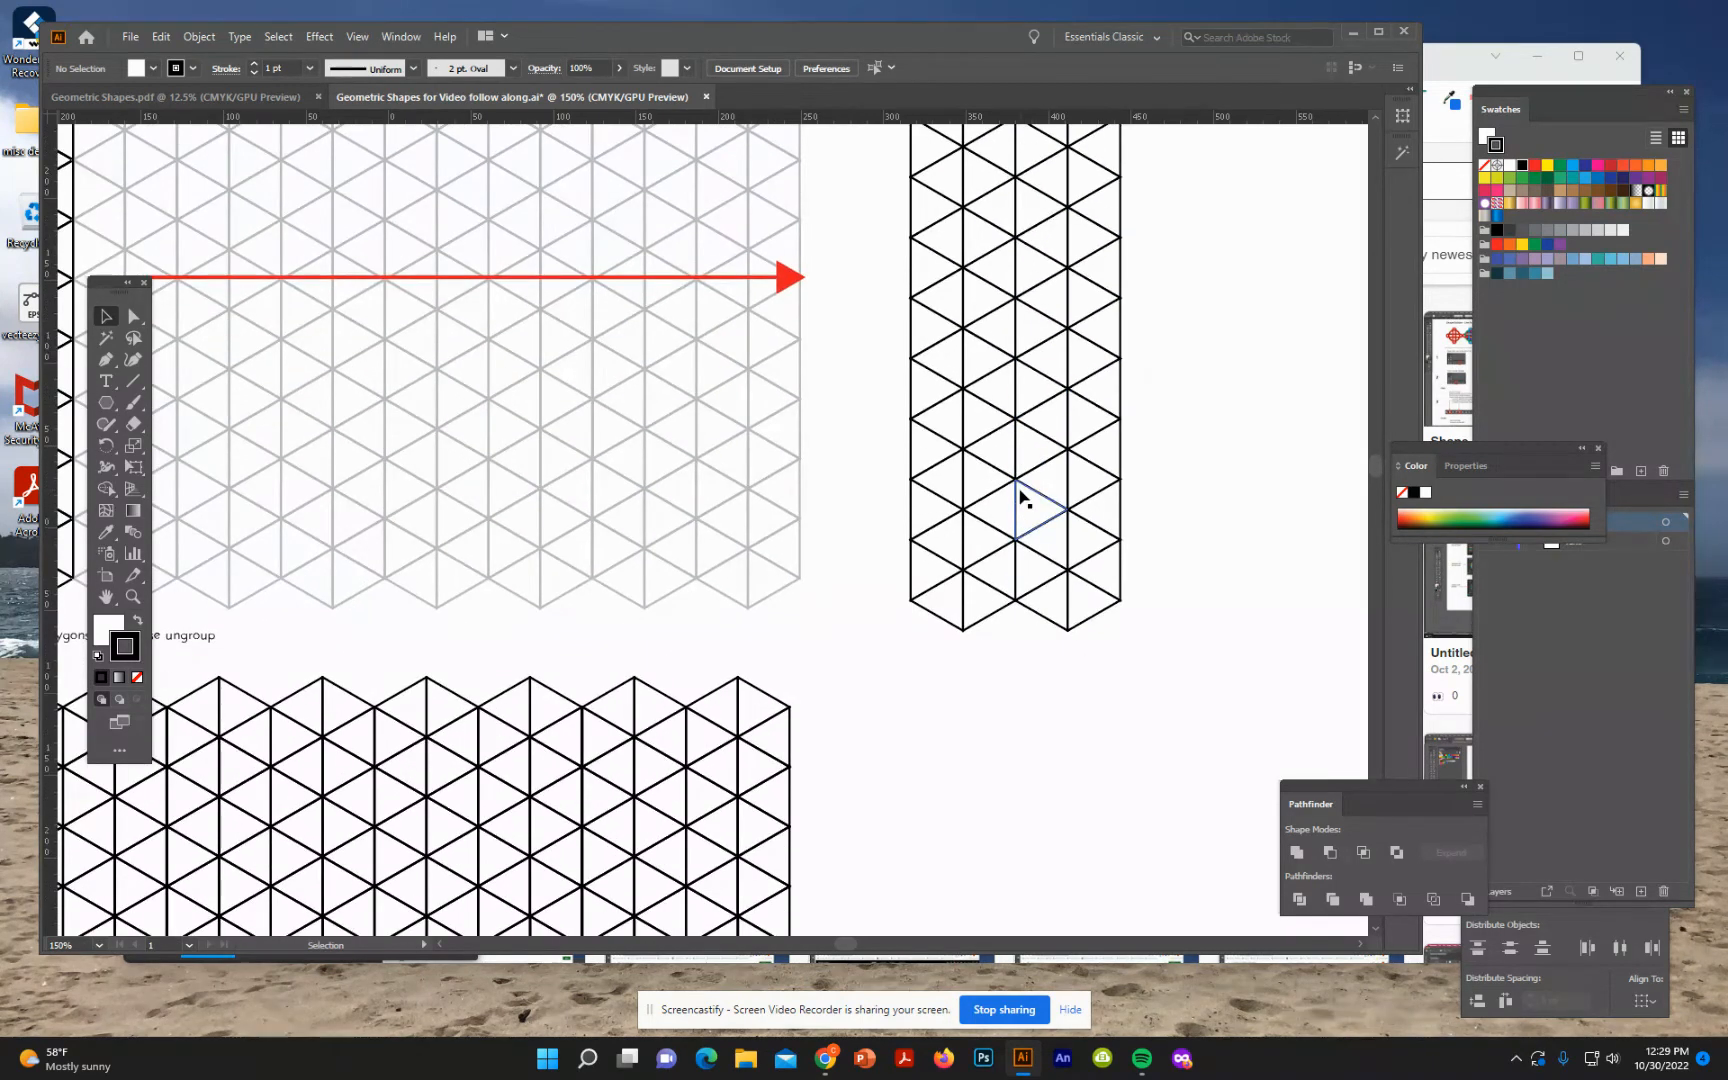
pyautogui.scroll(-3, 1022, 494)
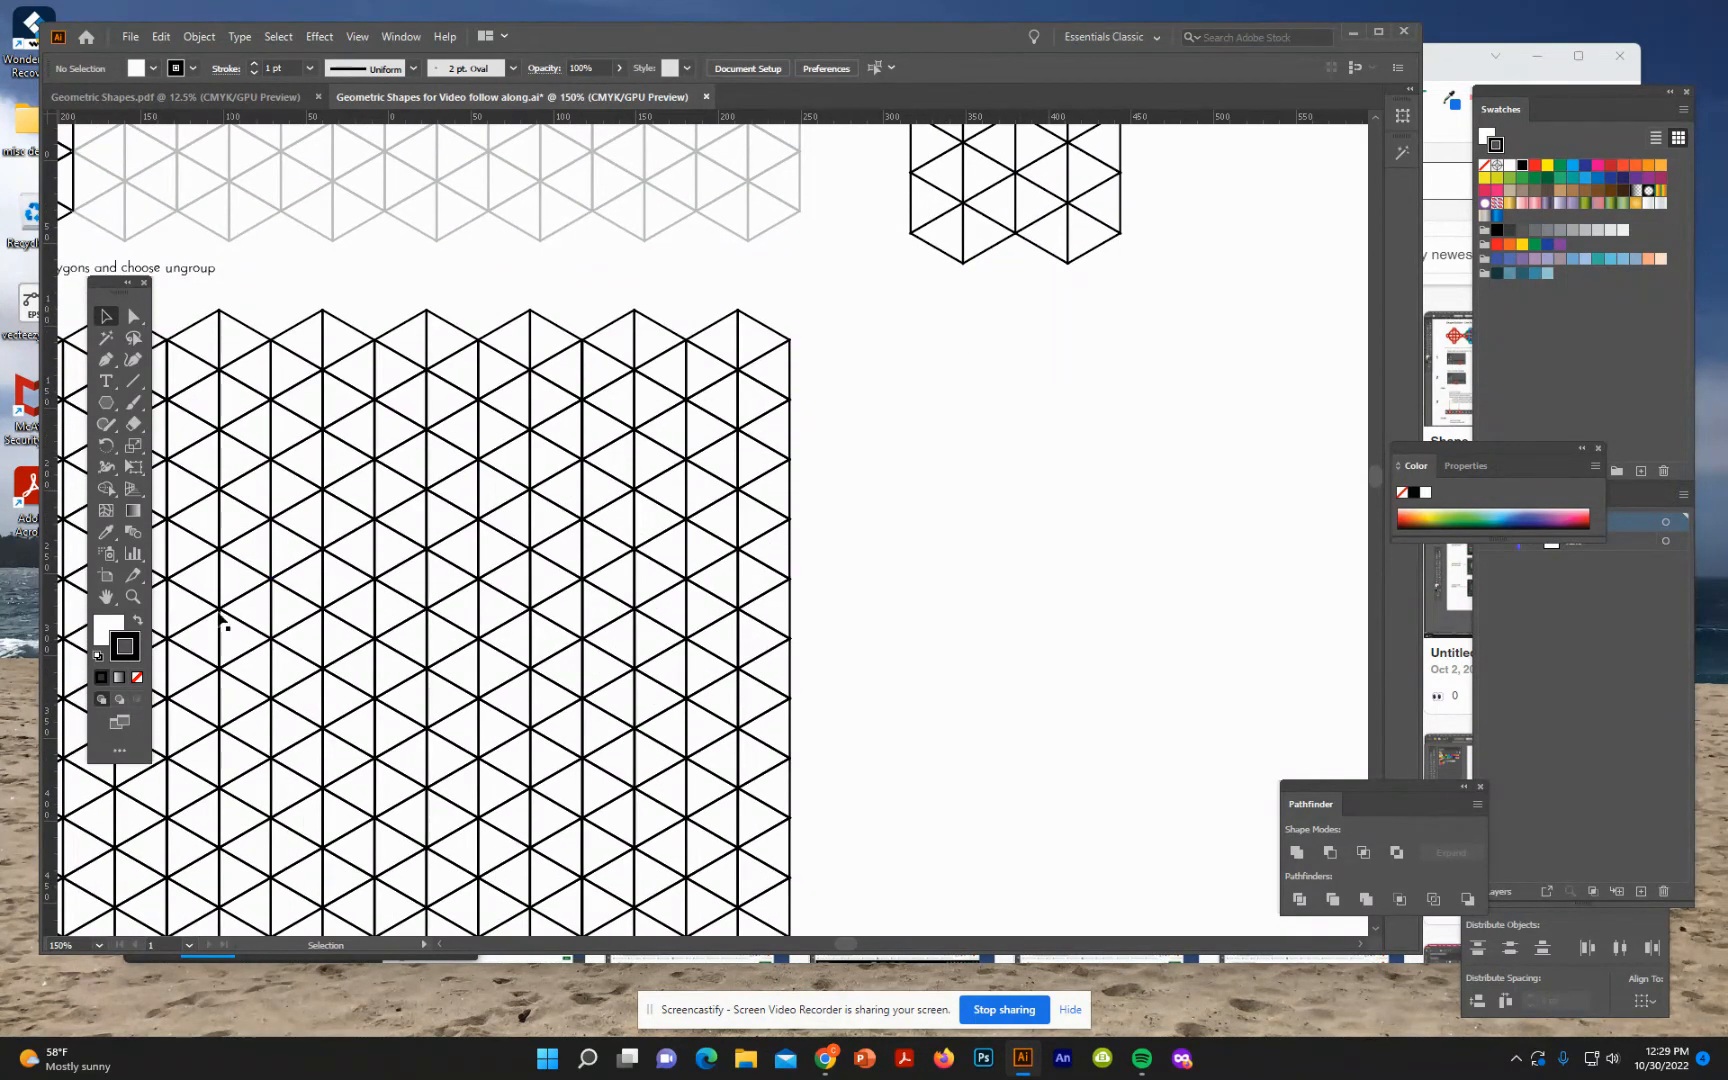
pyautogui.click(106, 597)
pyautogui.moveTo(512, 694); pyautogui.dragTo(798, 494)
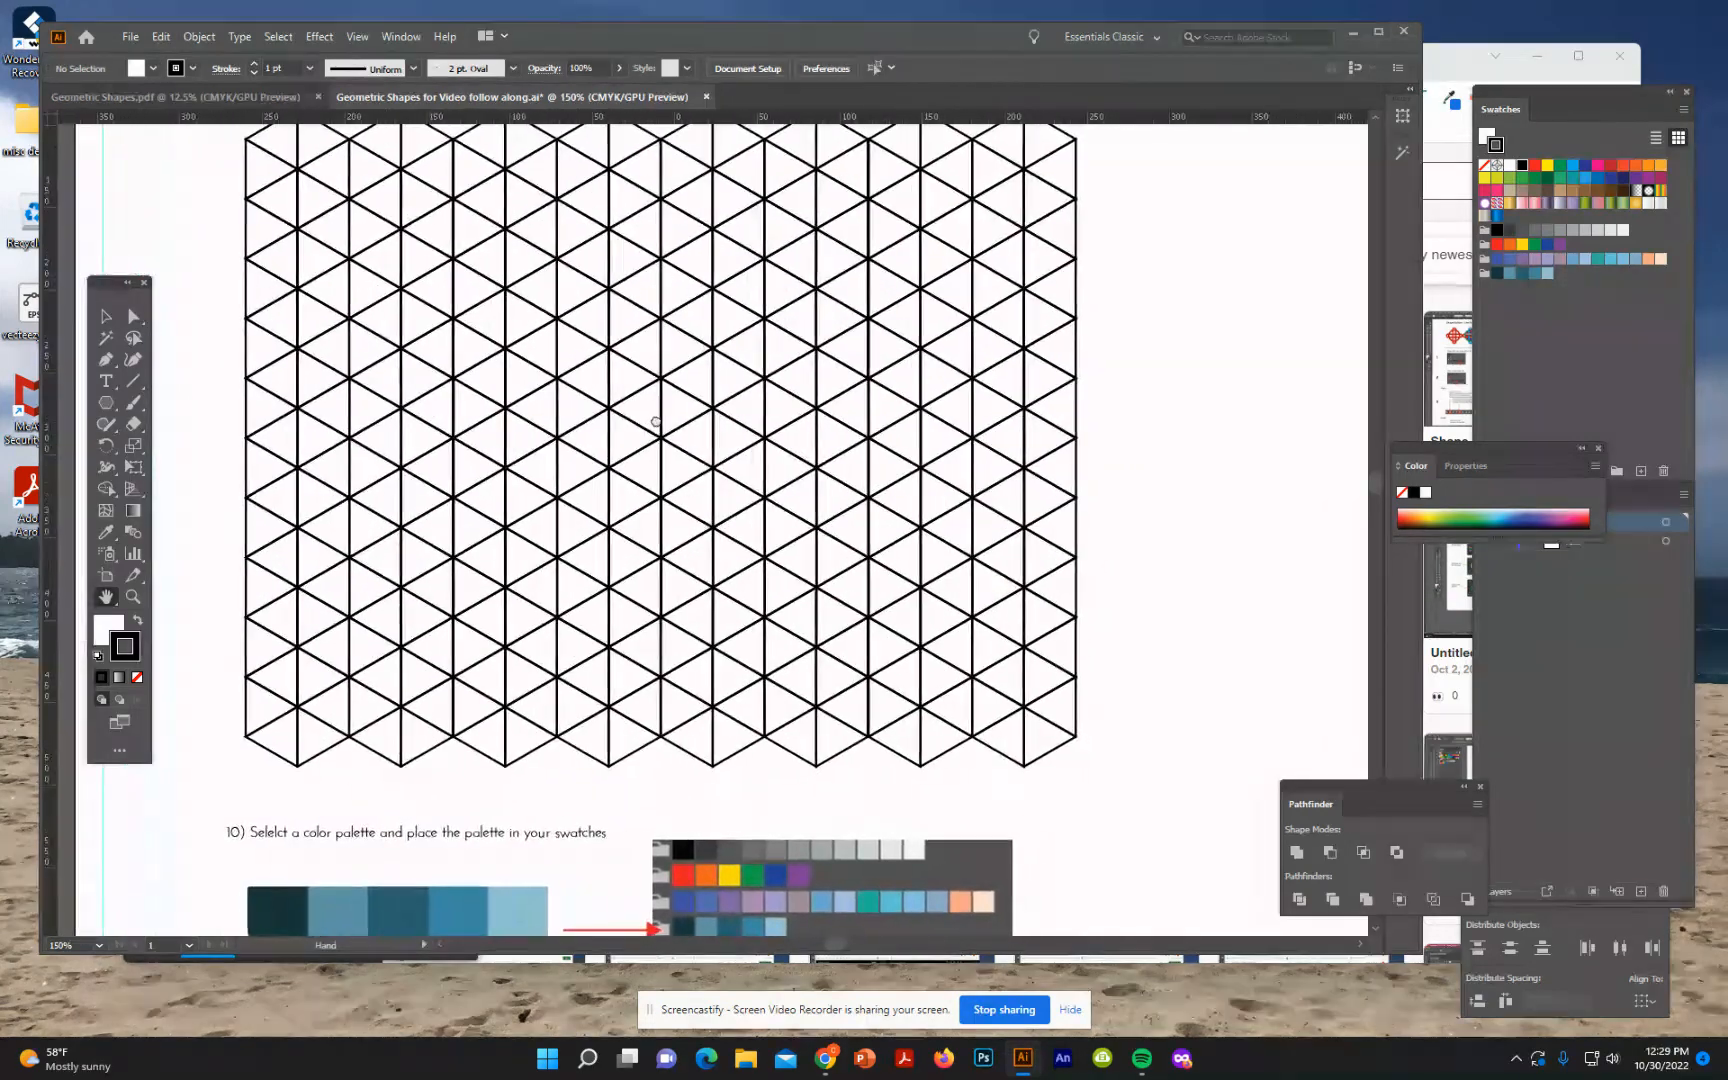
pyautogui.scroll(-4, 798, 494)
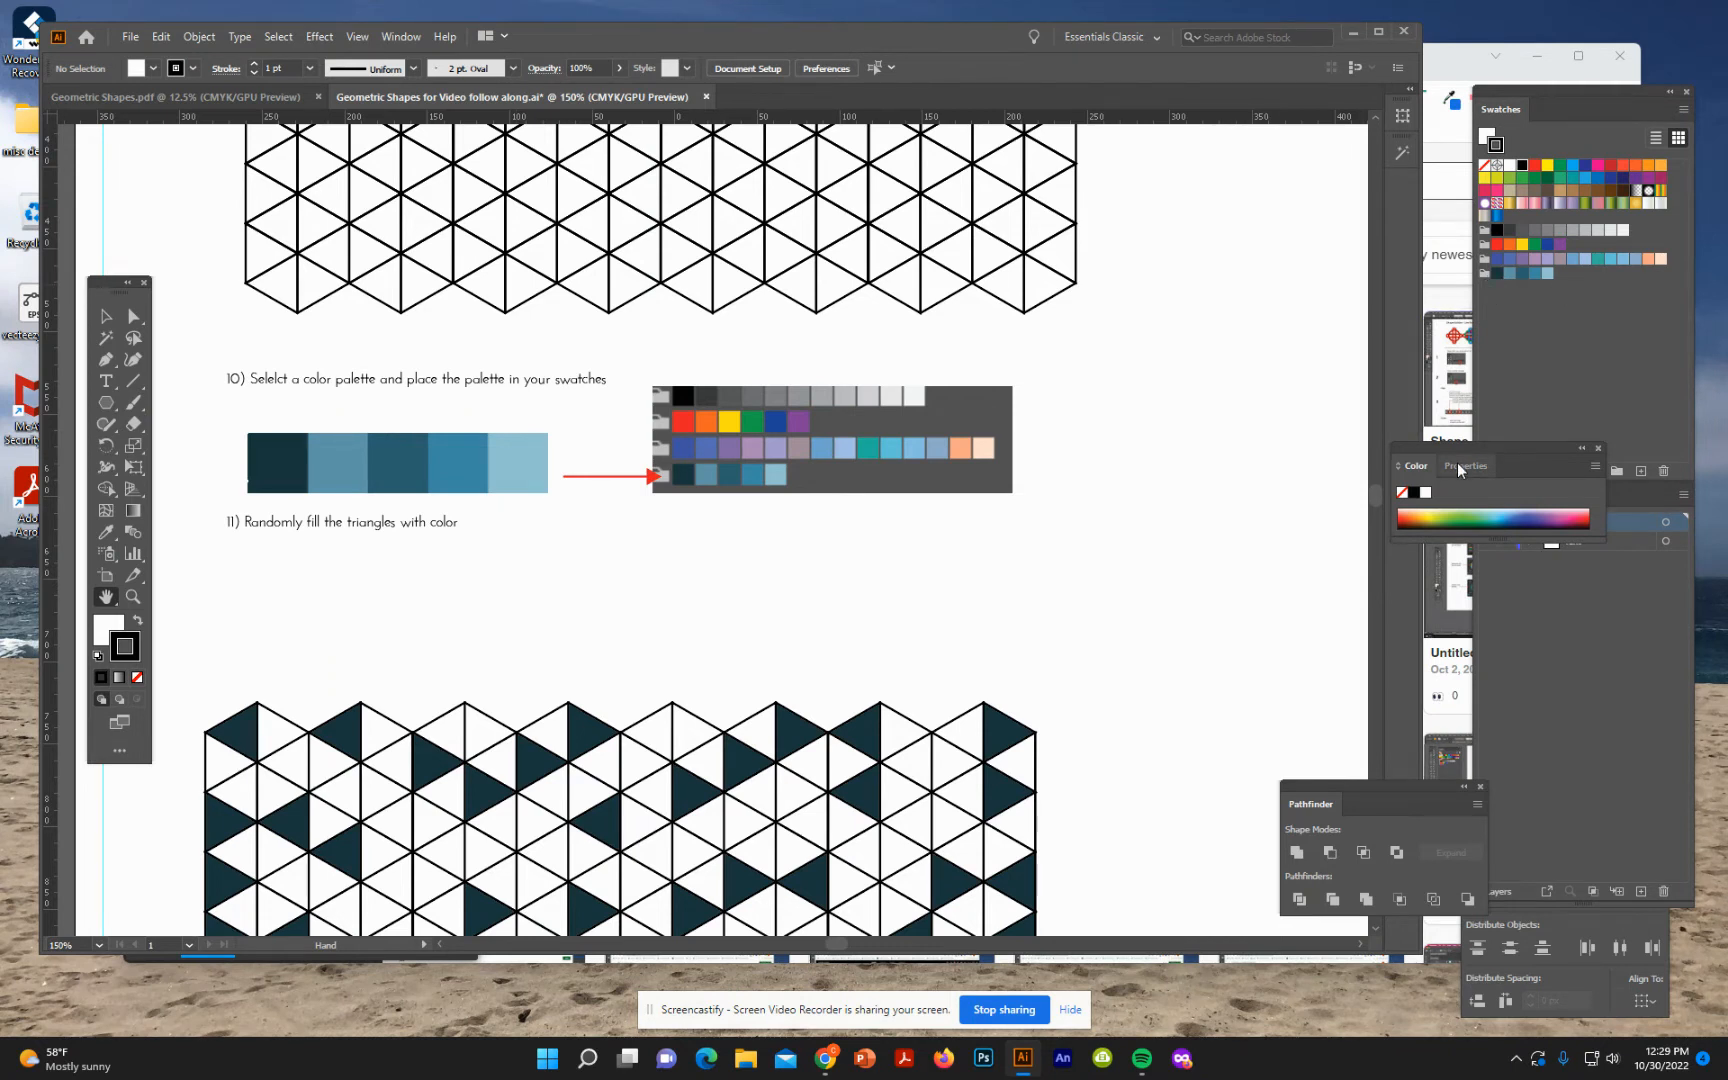
pyautogui.moveTo(1468, 449); pyautogui.dragTo(1575, 545)
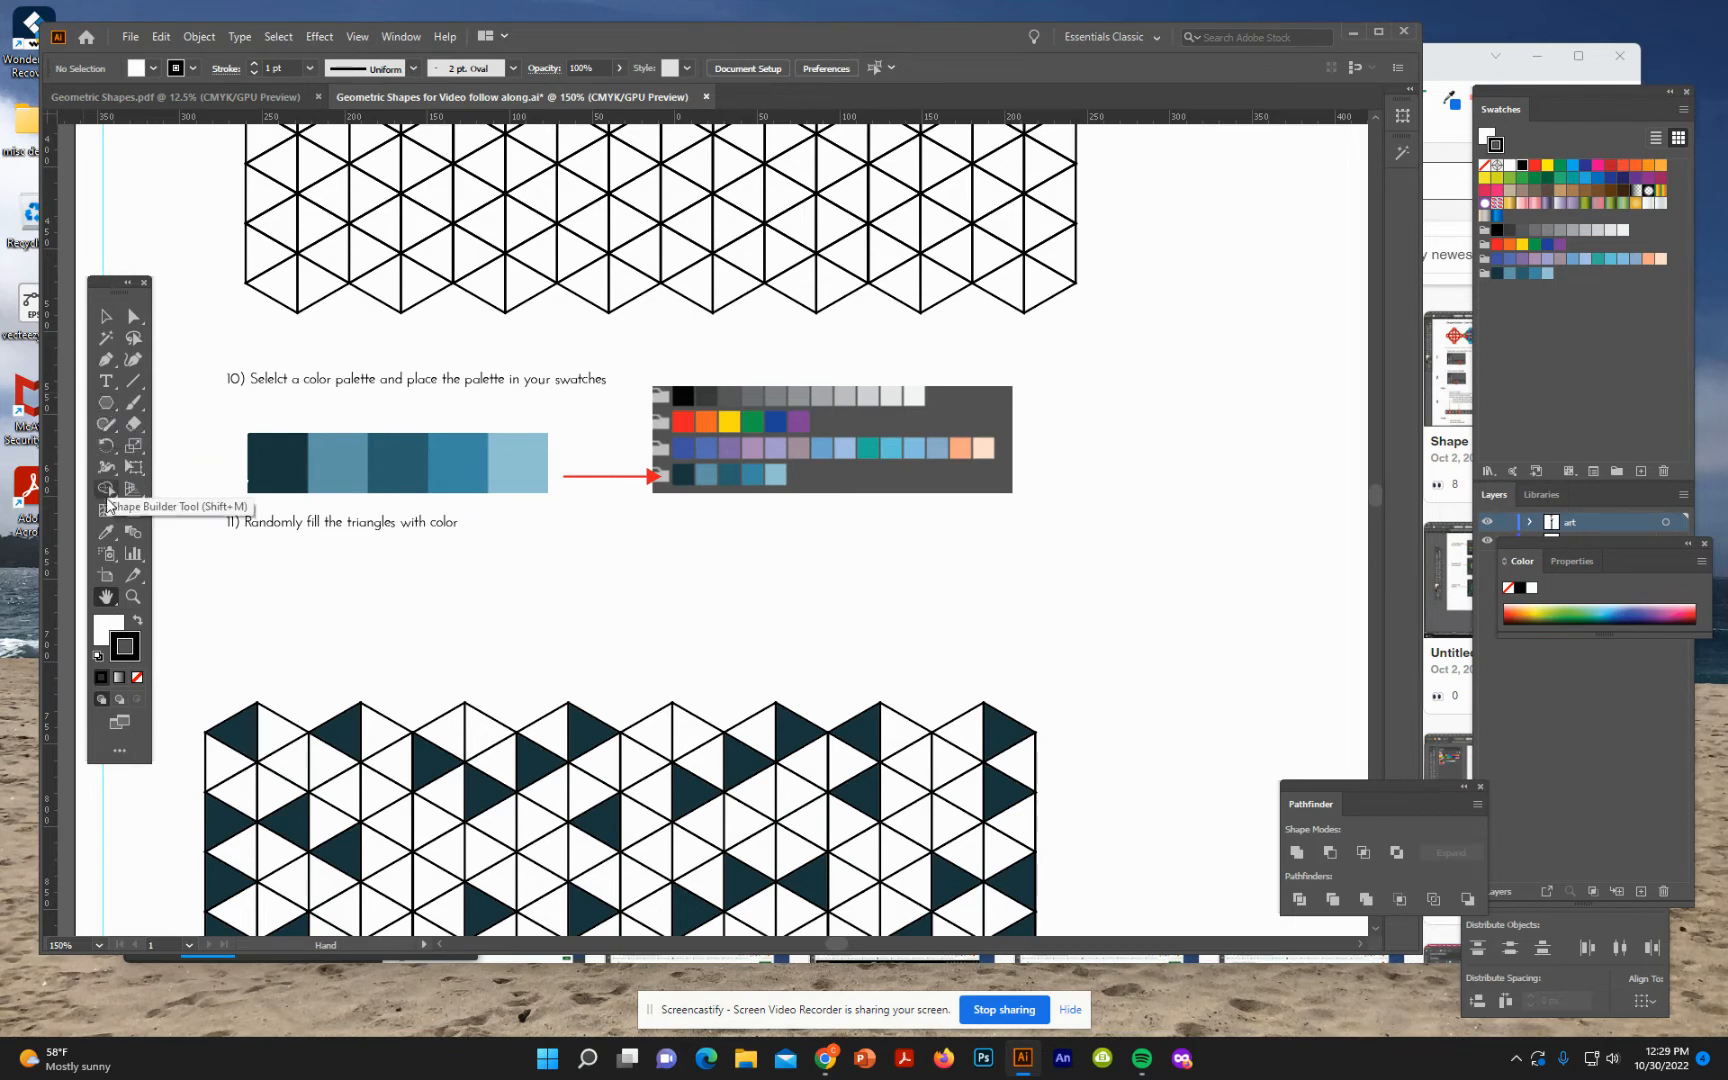
# - Sample the lightest blue of the step 10 palette with the Eyedropper as the fill color, with no stroke
pyautogui.click(107, 531)
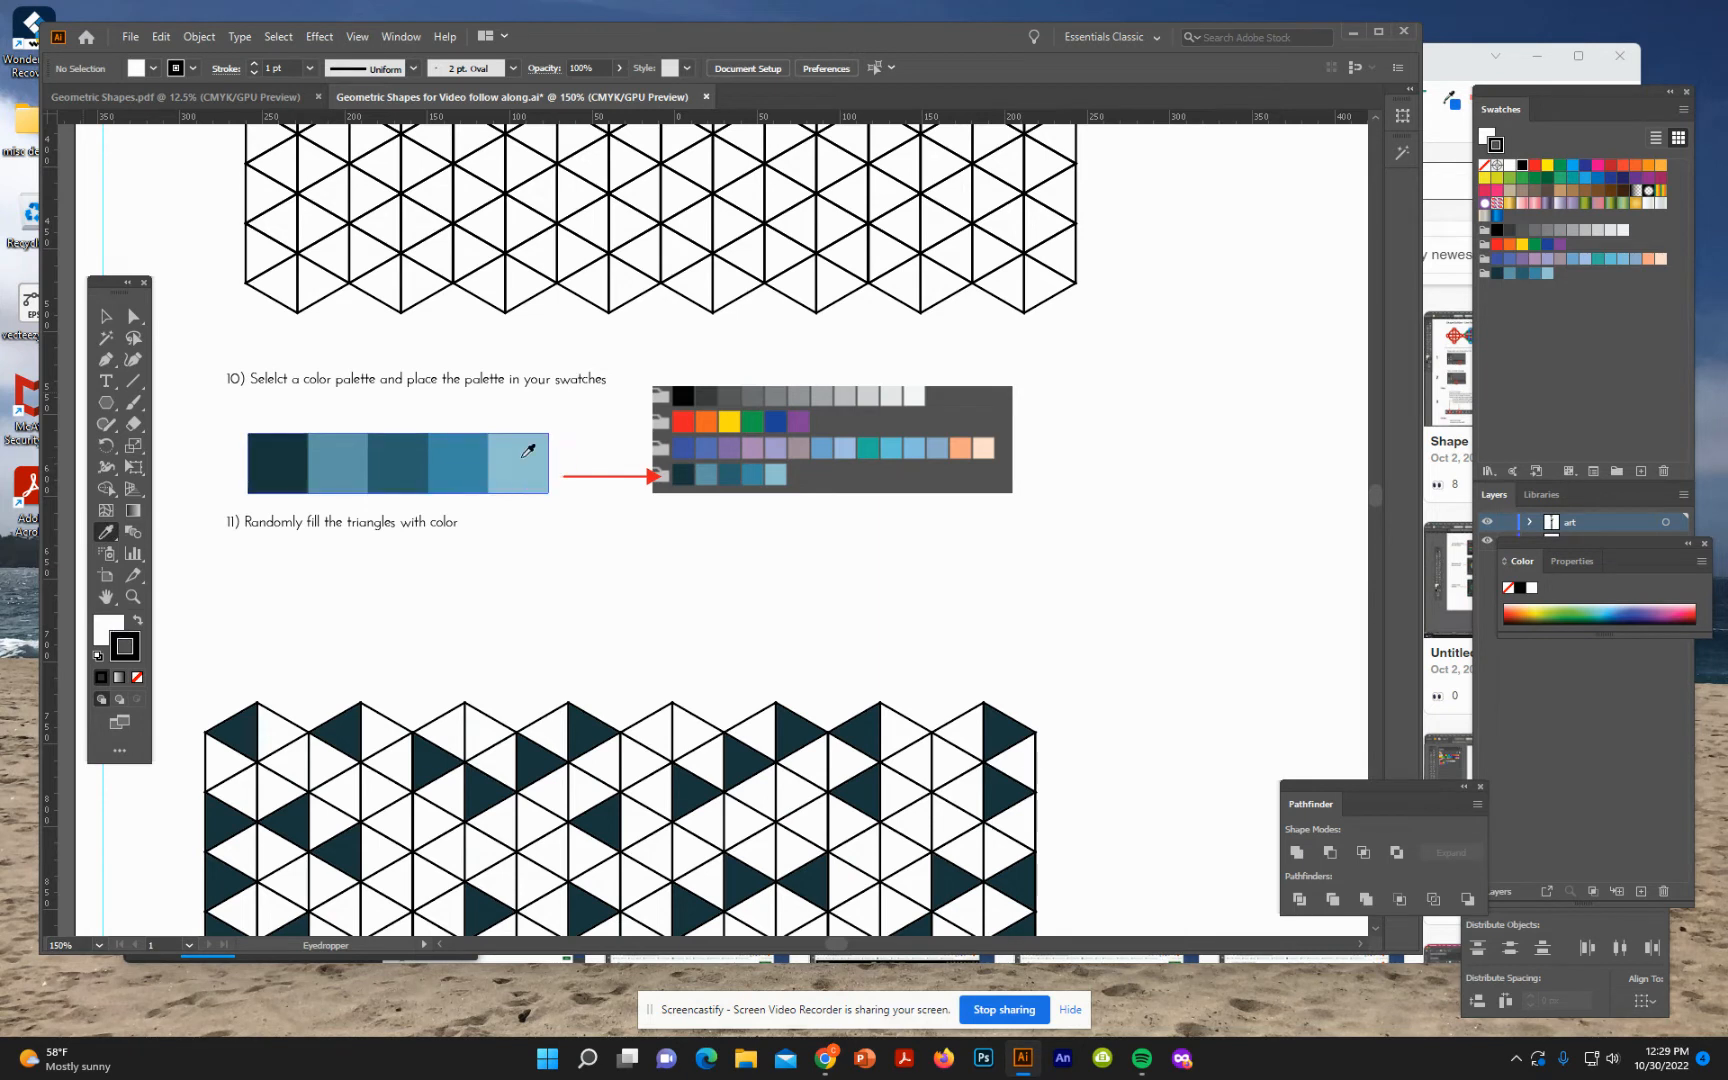
pyautogui.click(528, 451)
pyautogui.click(137, 621)
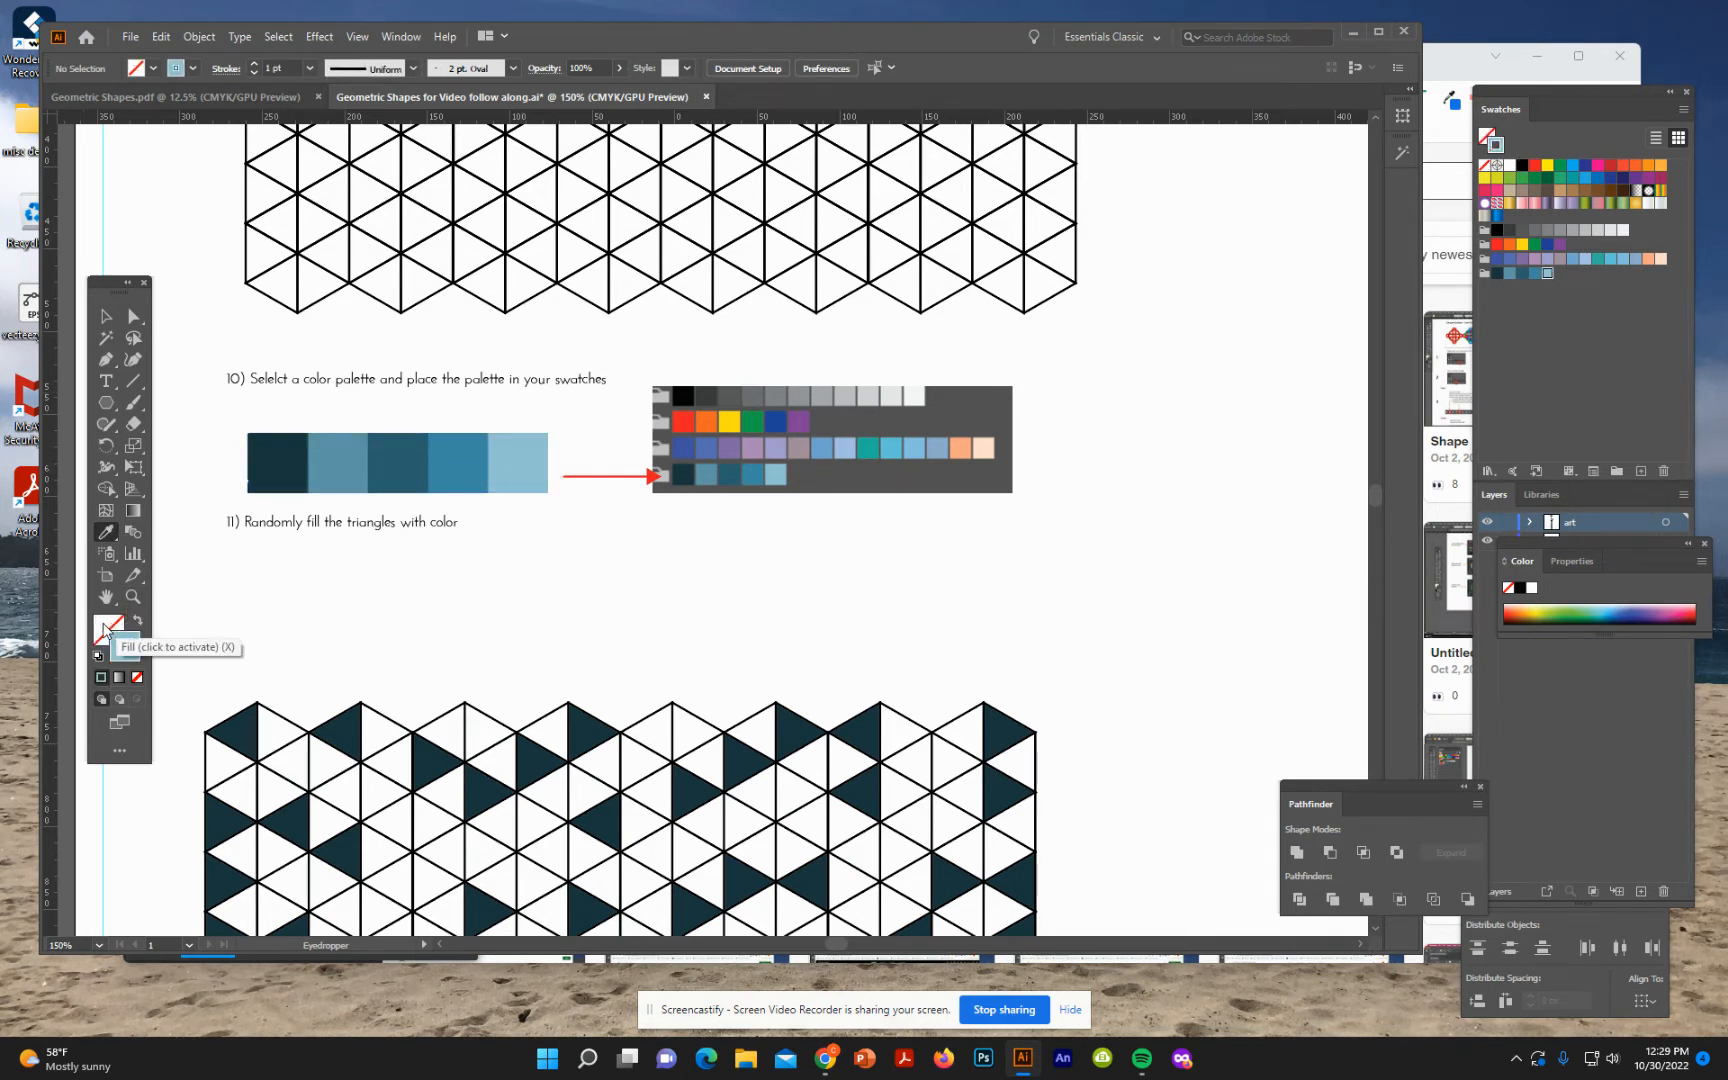
pyautogui.click(515, 455)
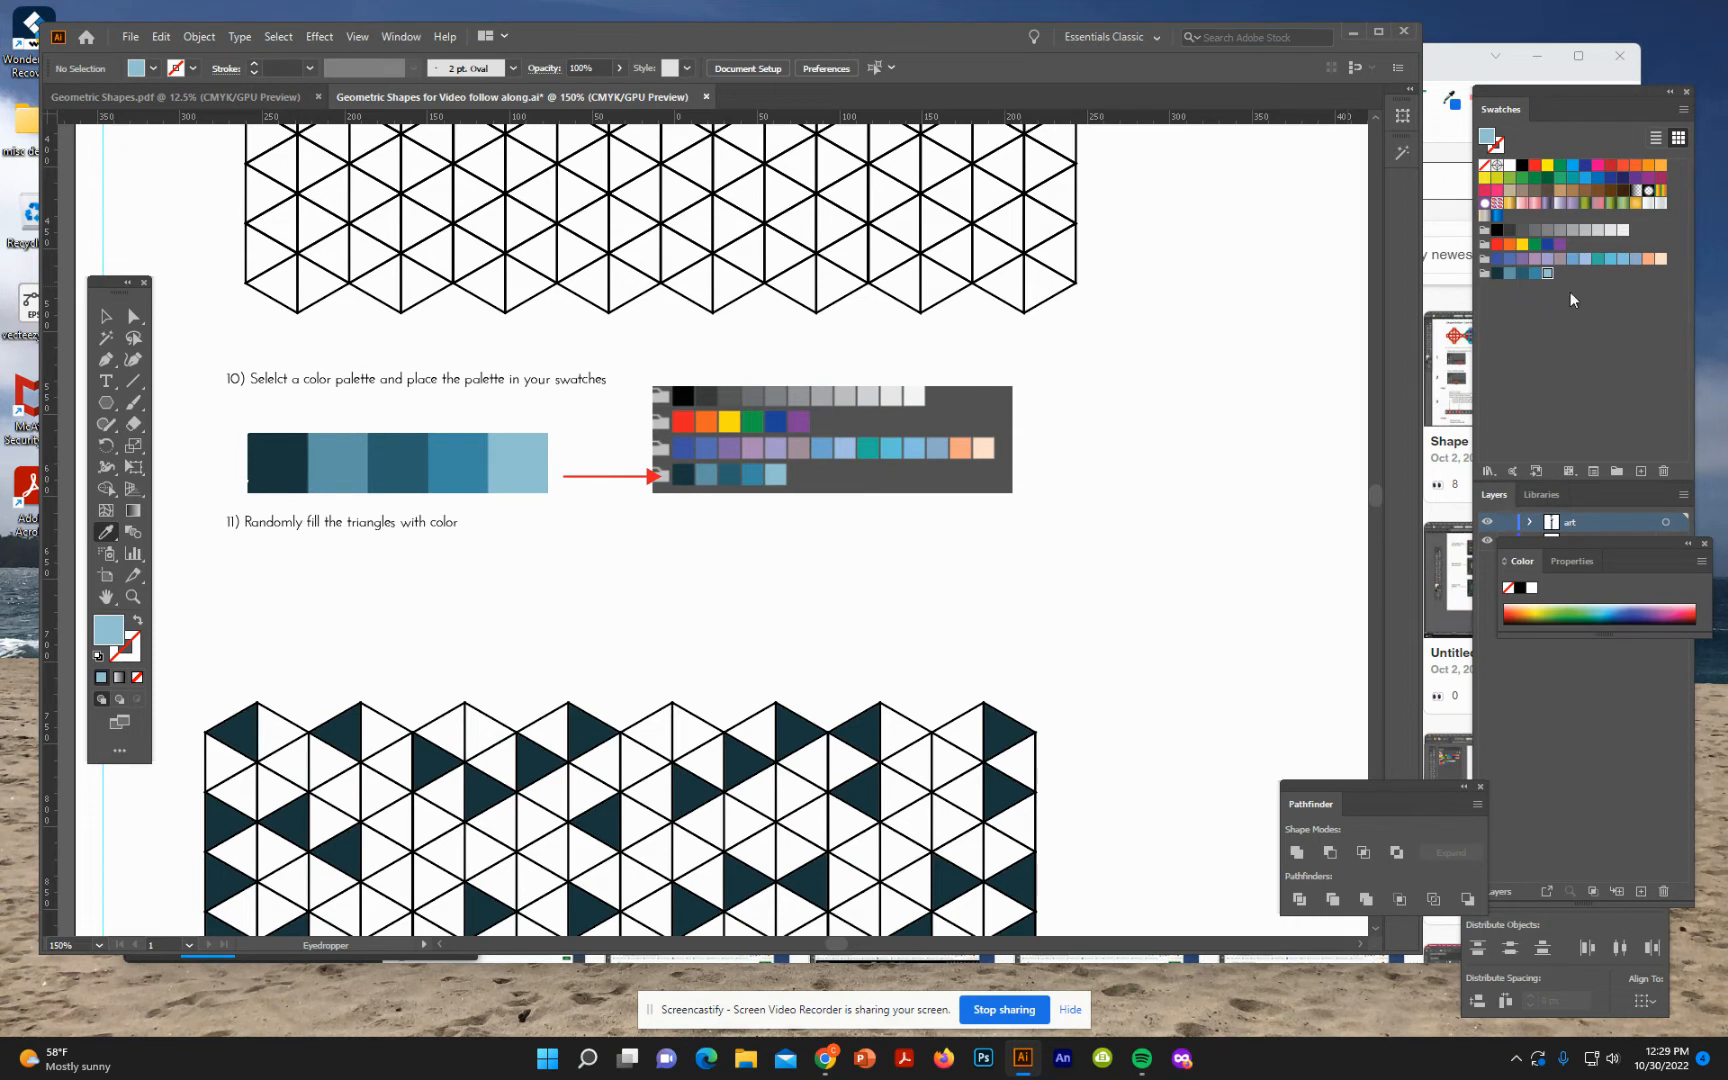
# - Create a swatch color group named Color Group 1 containing the lightest blue
pyautogui.click(1618, 472)
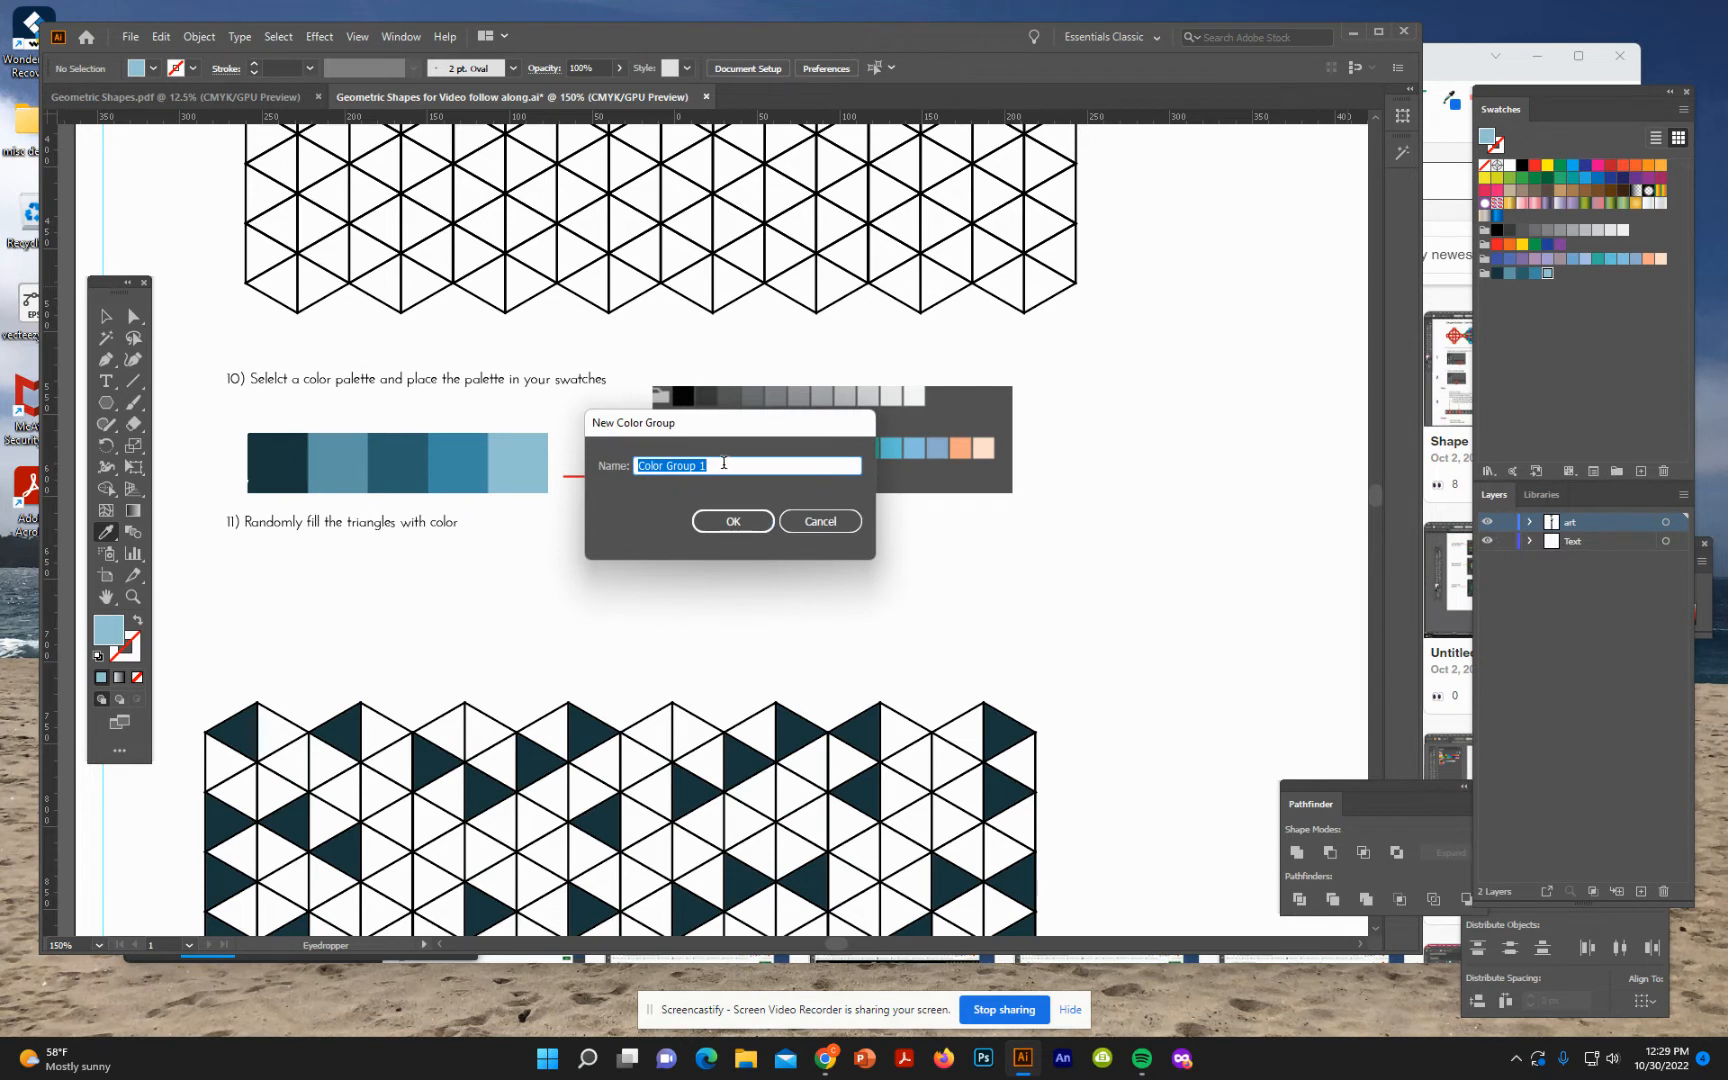
pyautogui.click(735, 521)
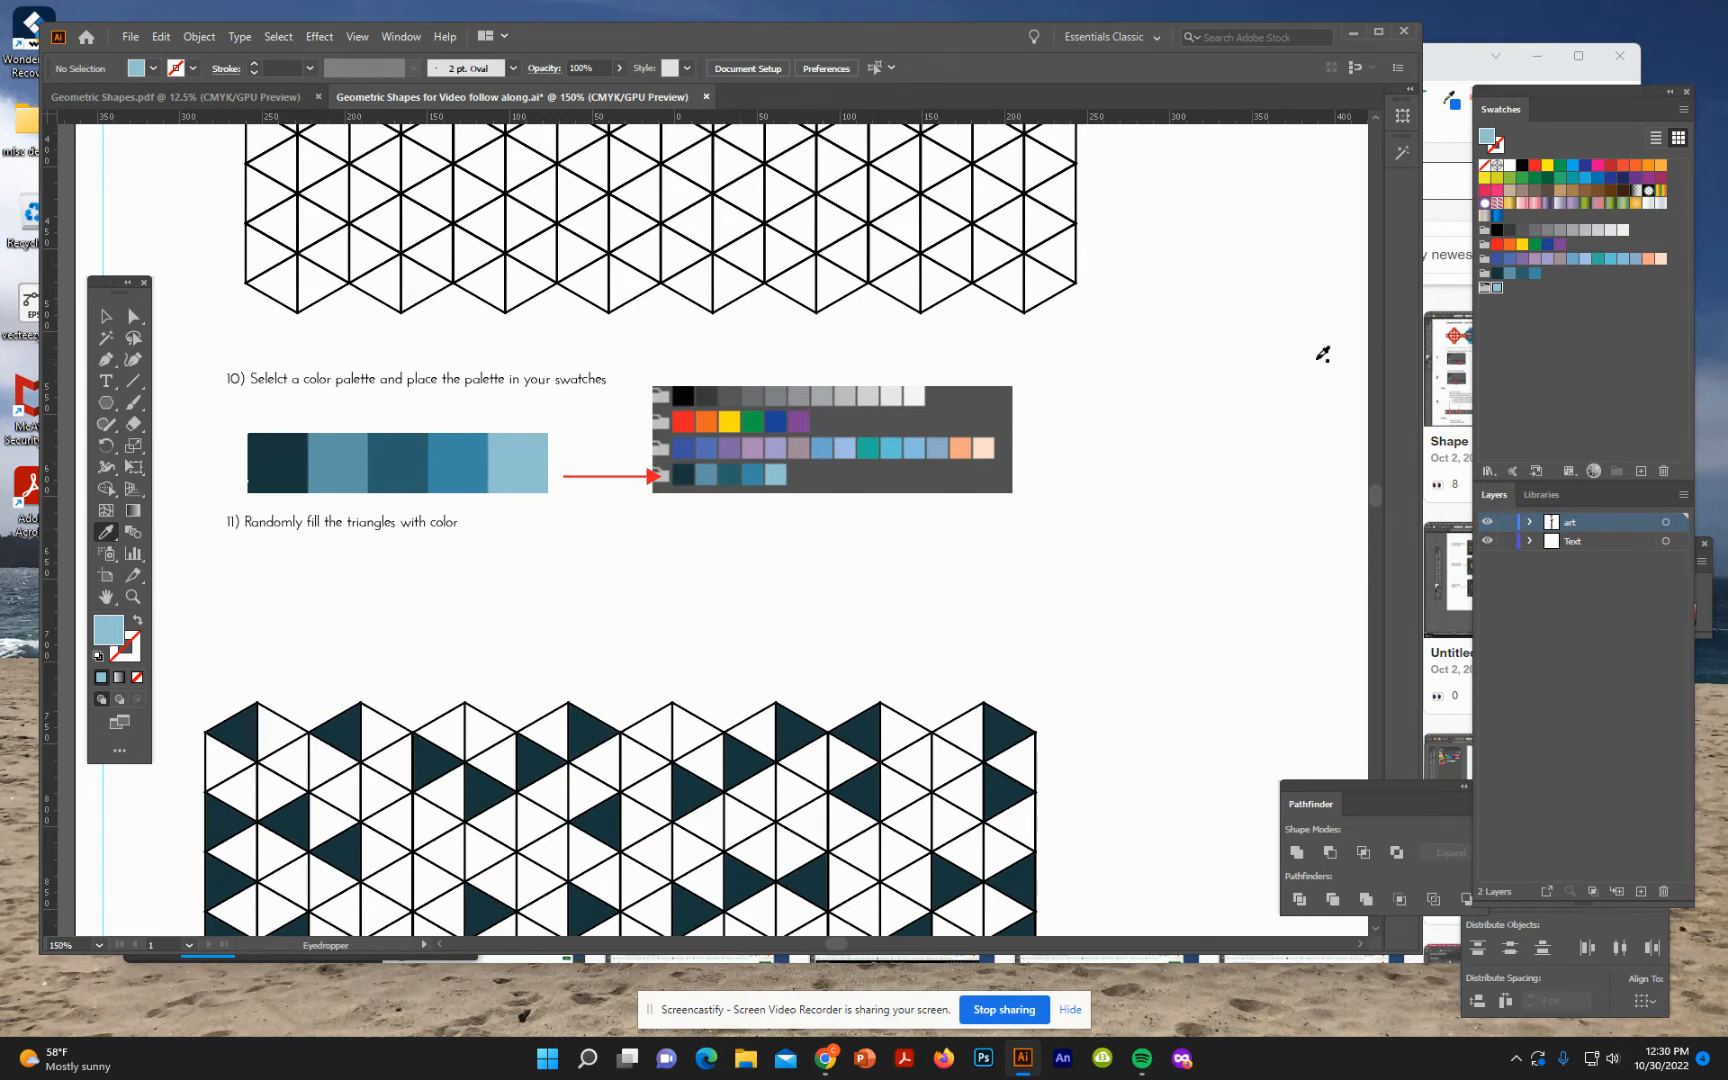
pyautogui.click(1317, 361)
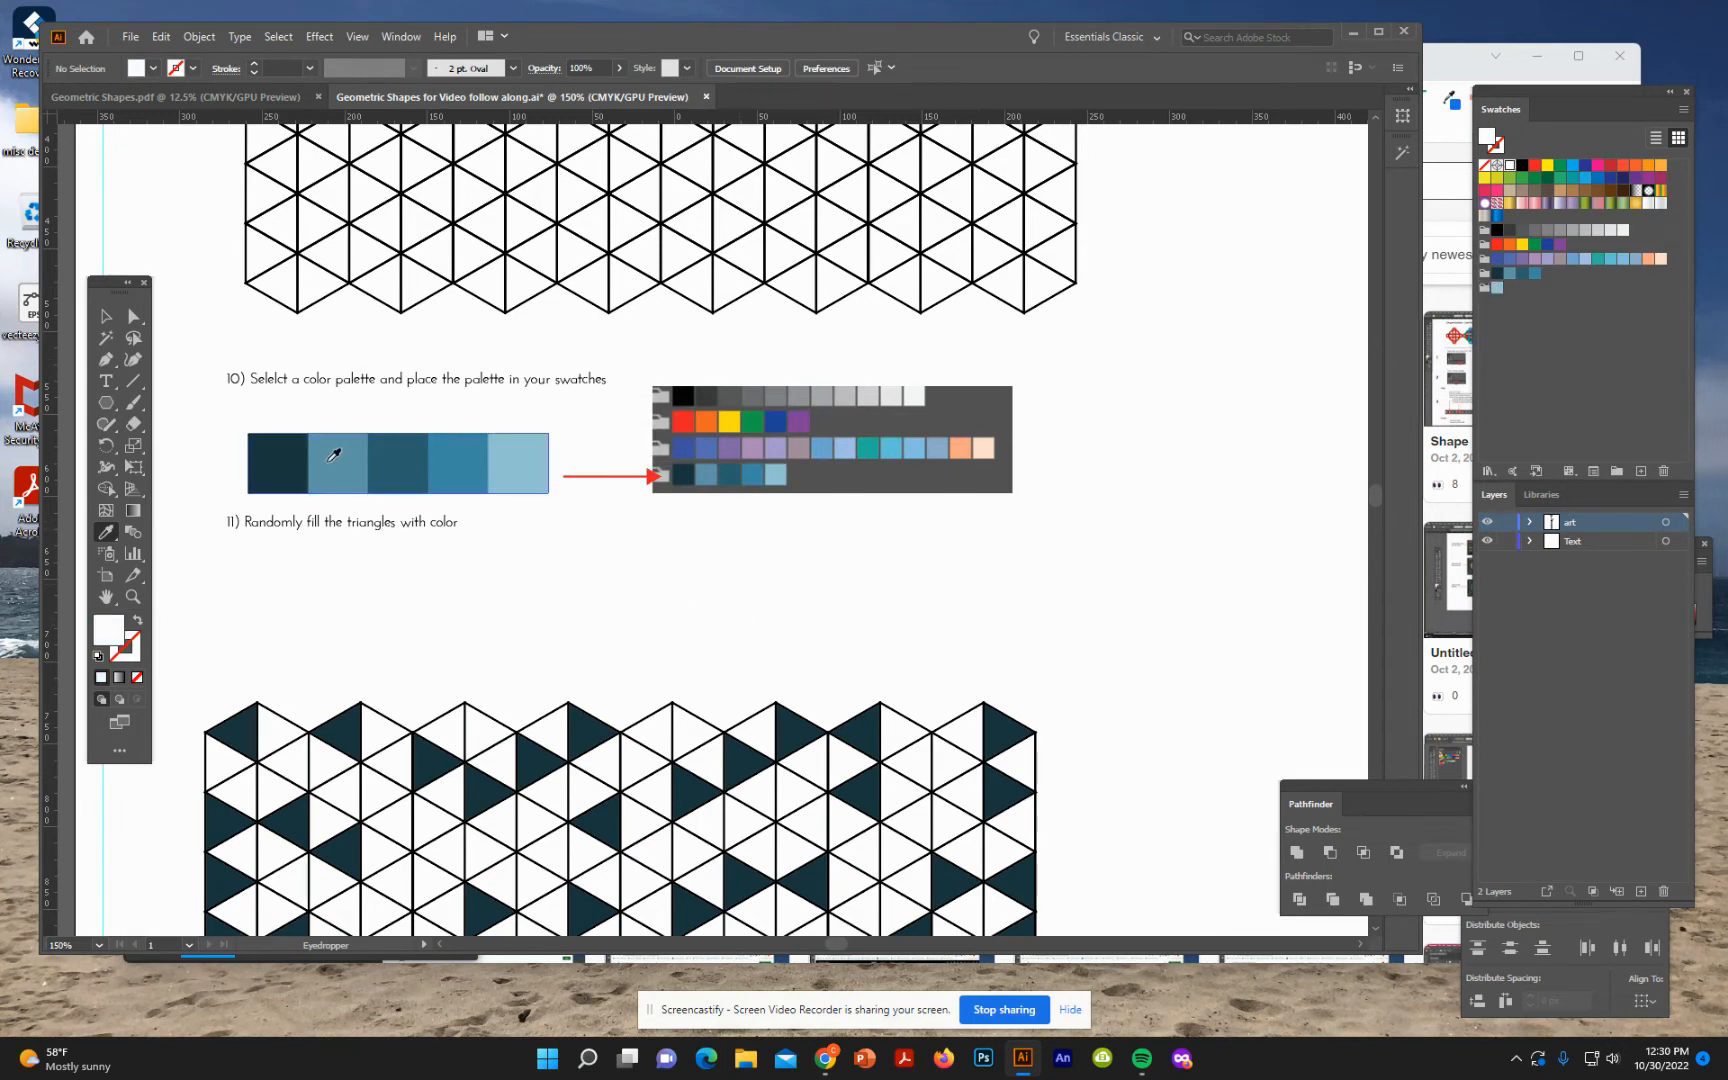
# - Sample the palette's second blue with the Eyedropper and add it as a swatch to the new color group
pyautogui.click(331, 459)
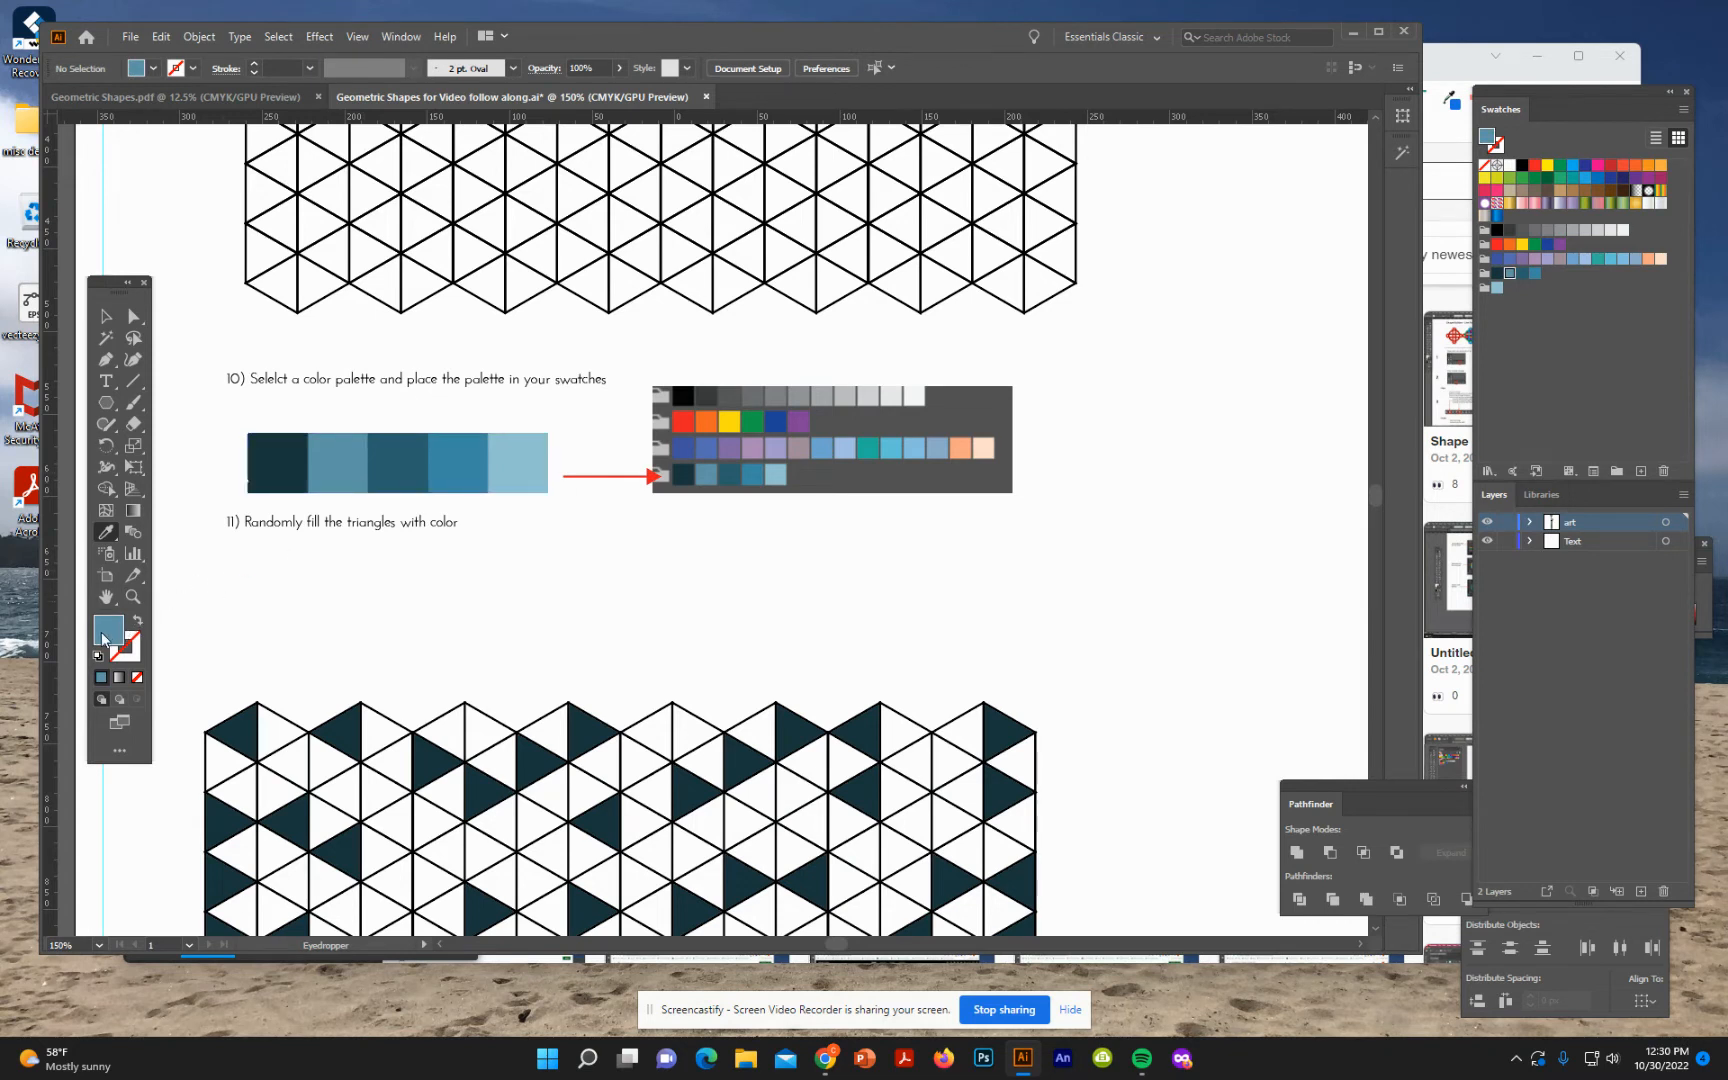
pyautogui.moveTo(105, 640); pyautogui.dragTo(1500, 382)
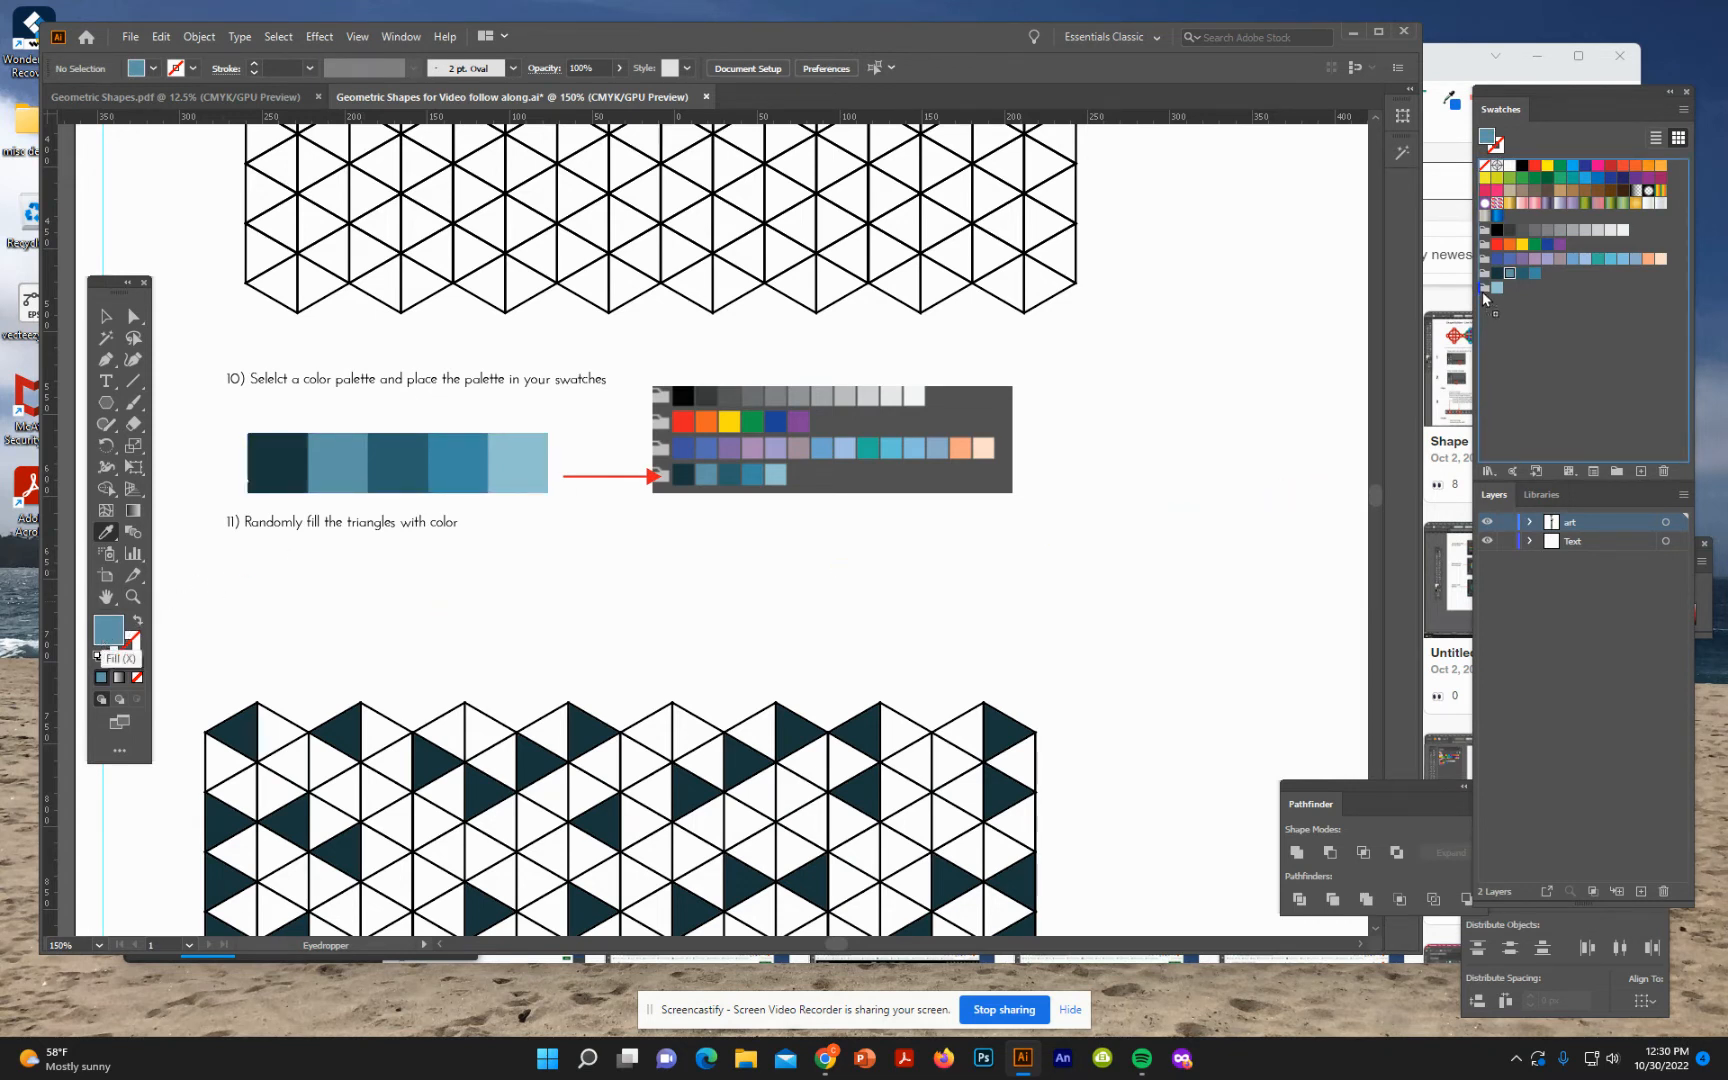
pyautogui.moveTo(1486, 295); pyautogui.dragTo(1487, 294)
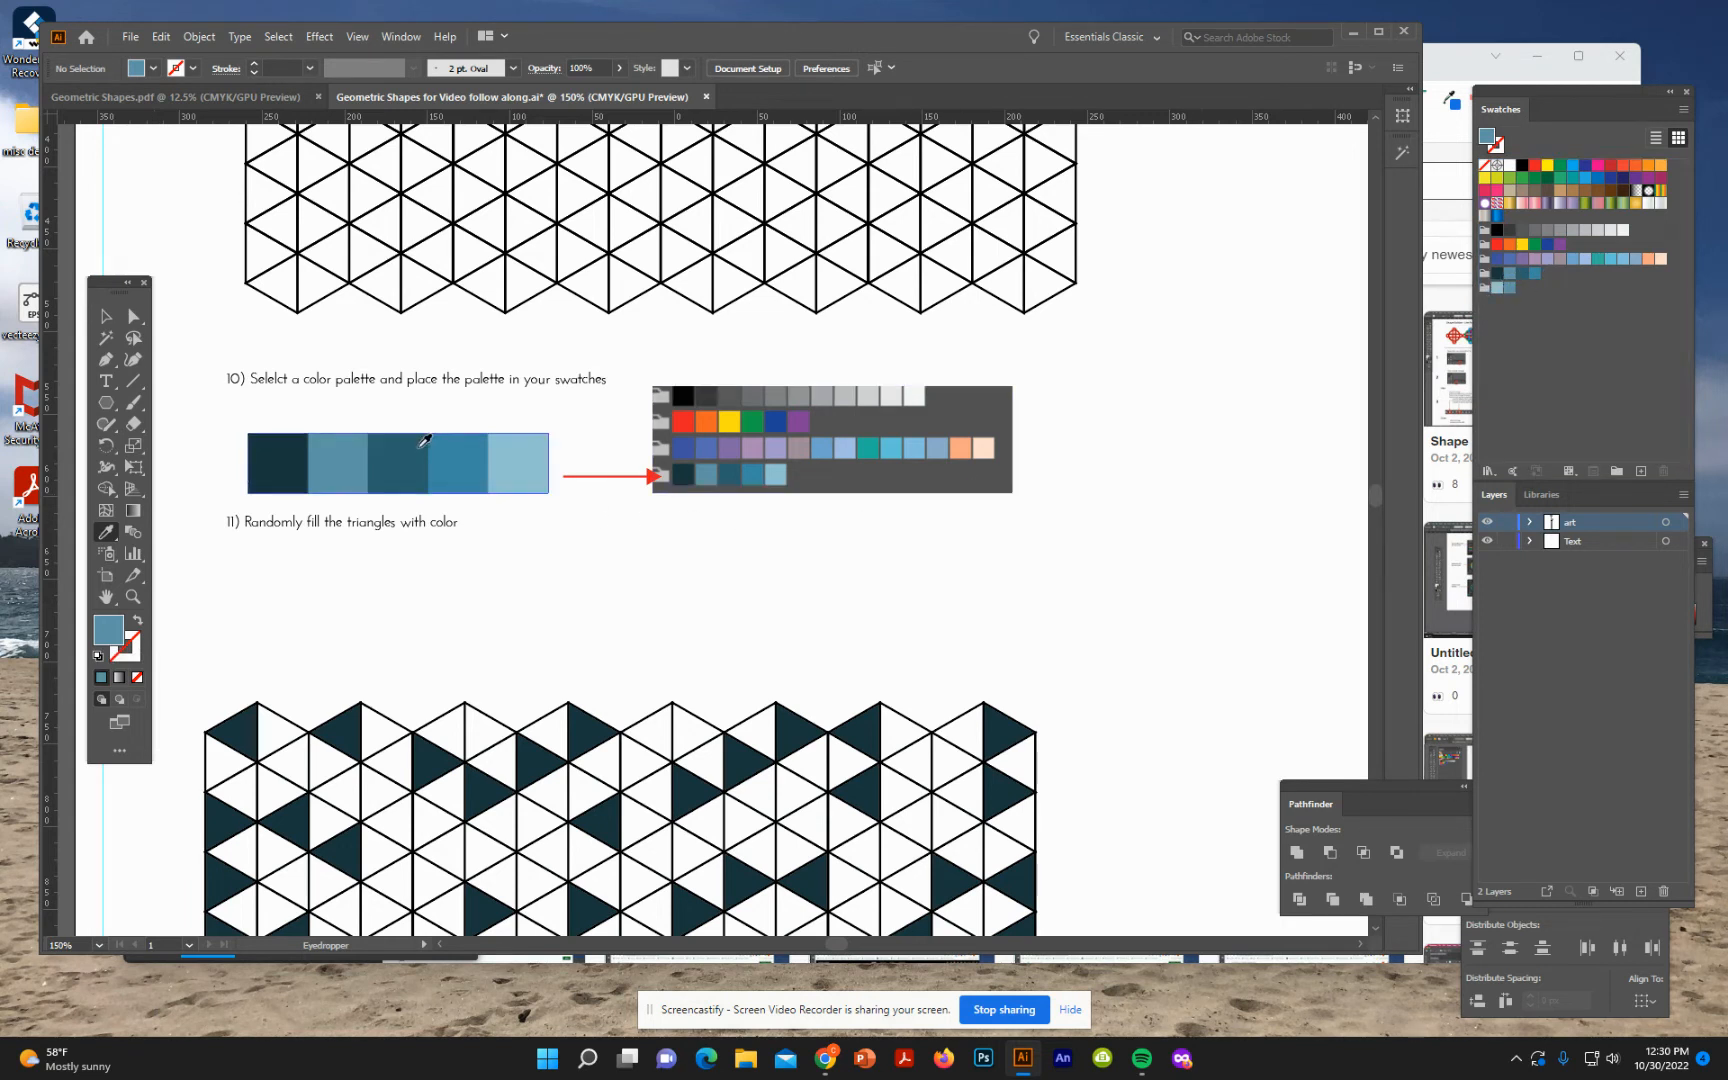
# - Compare the step 11 example grid of randomly filled triangles with the unfilled grid and palette above it
pyautogui.scroll(-1, 1098, 590)
pyautogui.scroll(-5, 1098, 590)
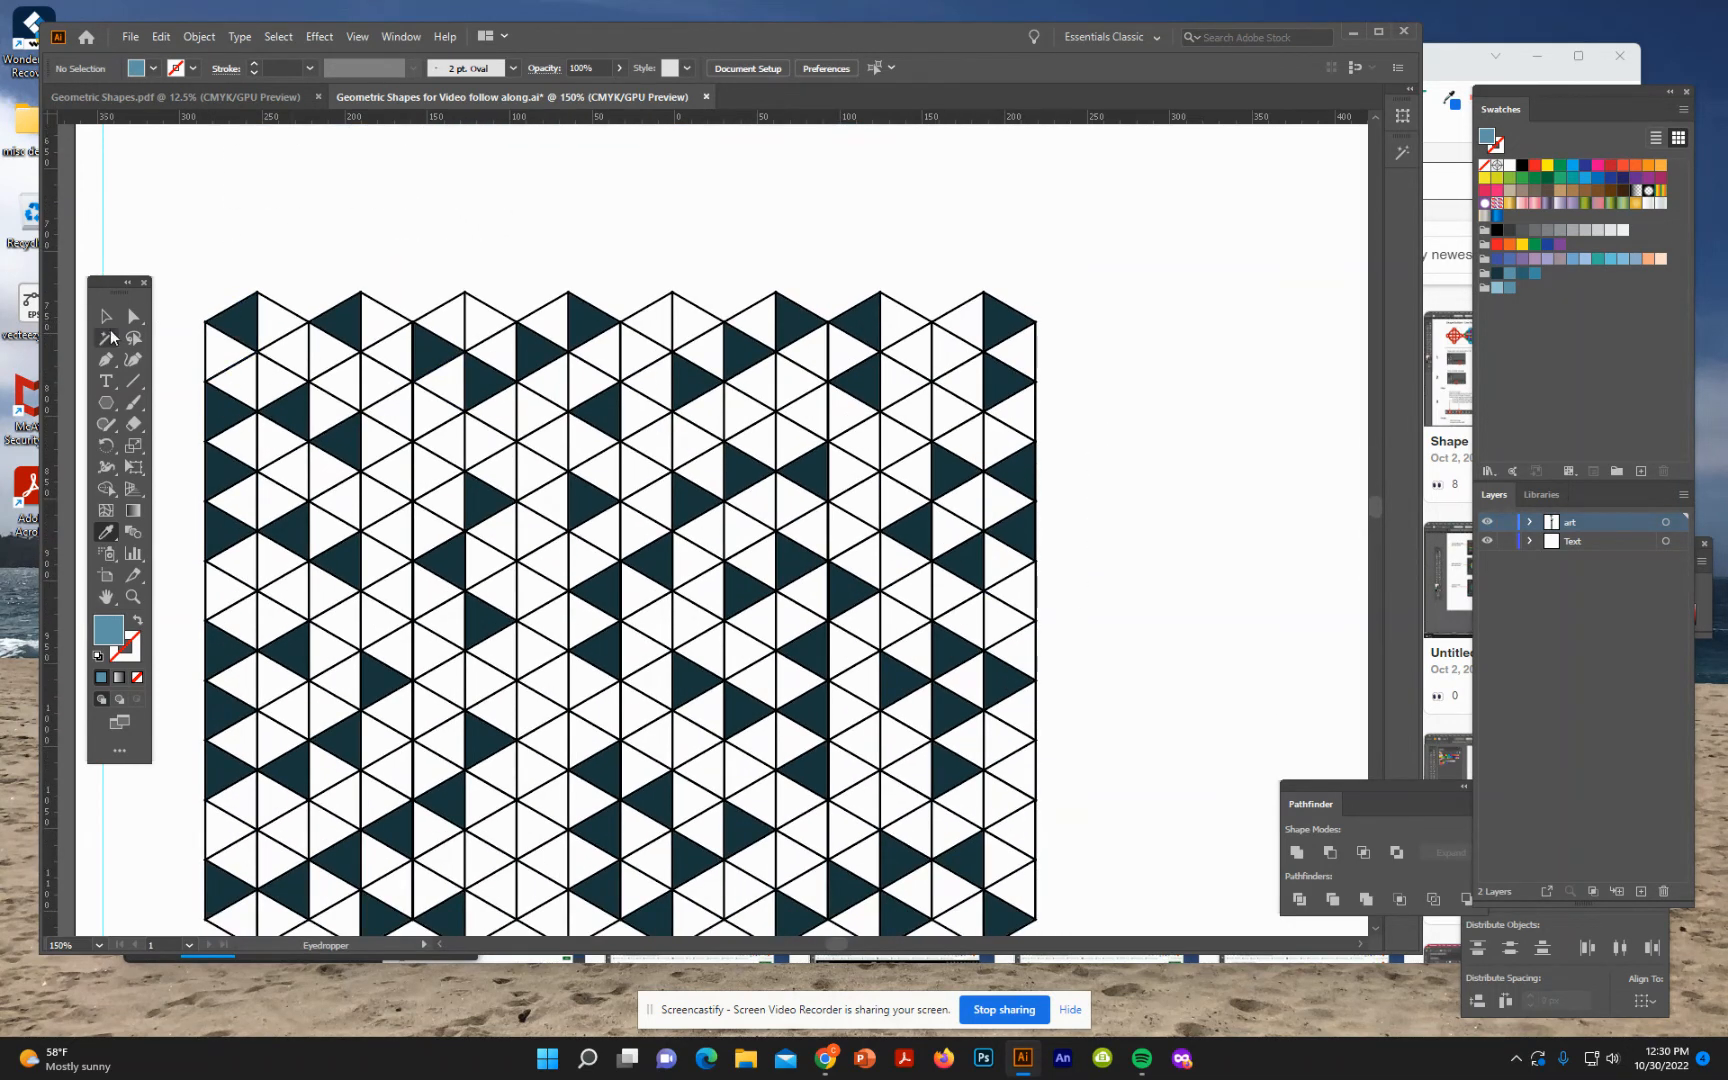
pyautogui.click(134, 316)
pyautogui.press('v')
pyautogui.scroll(2, 358, 320)
pyautogui.scroll(4, 358, 320)
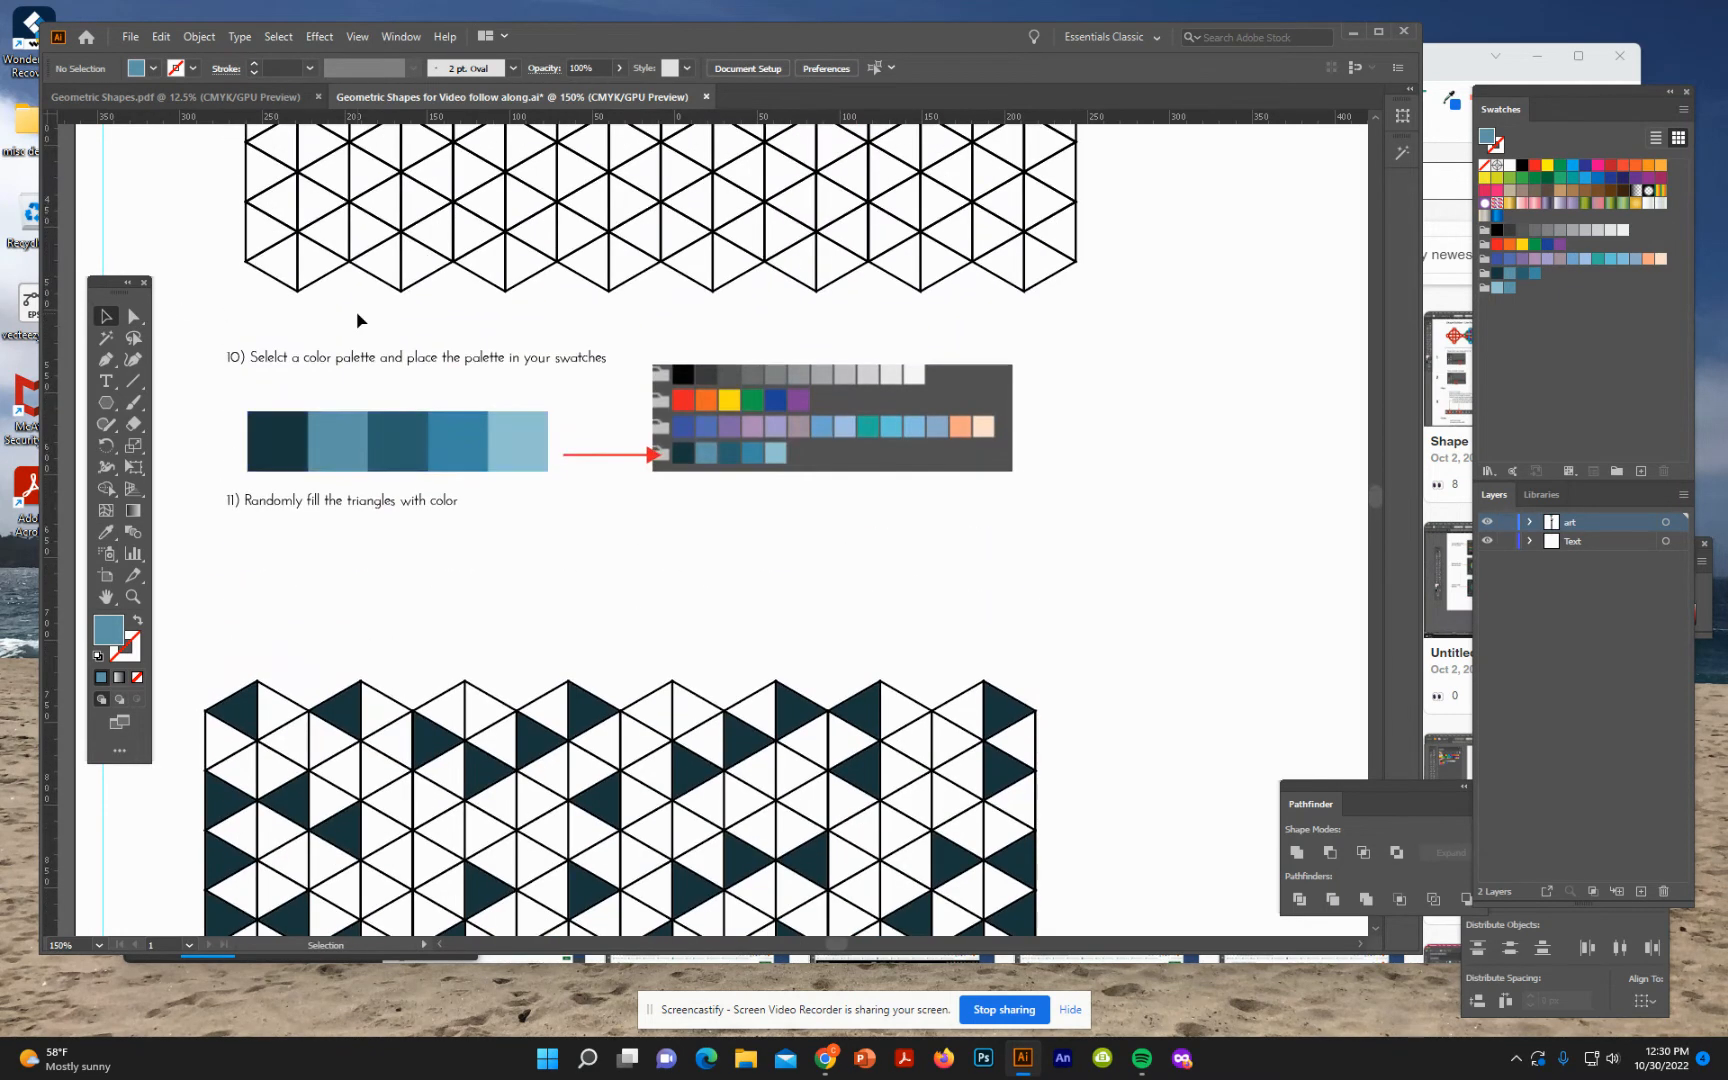
pyautogui.scroll(7, 362, 318)
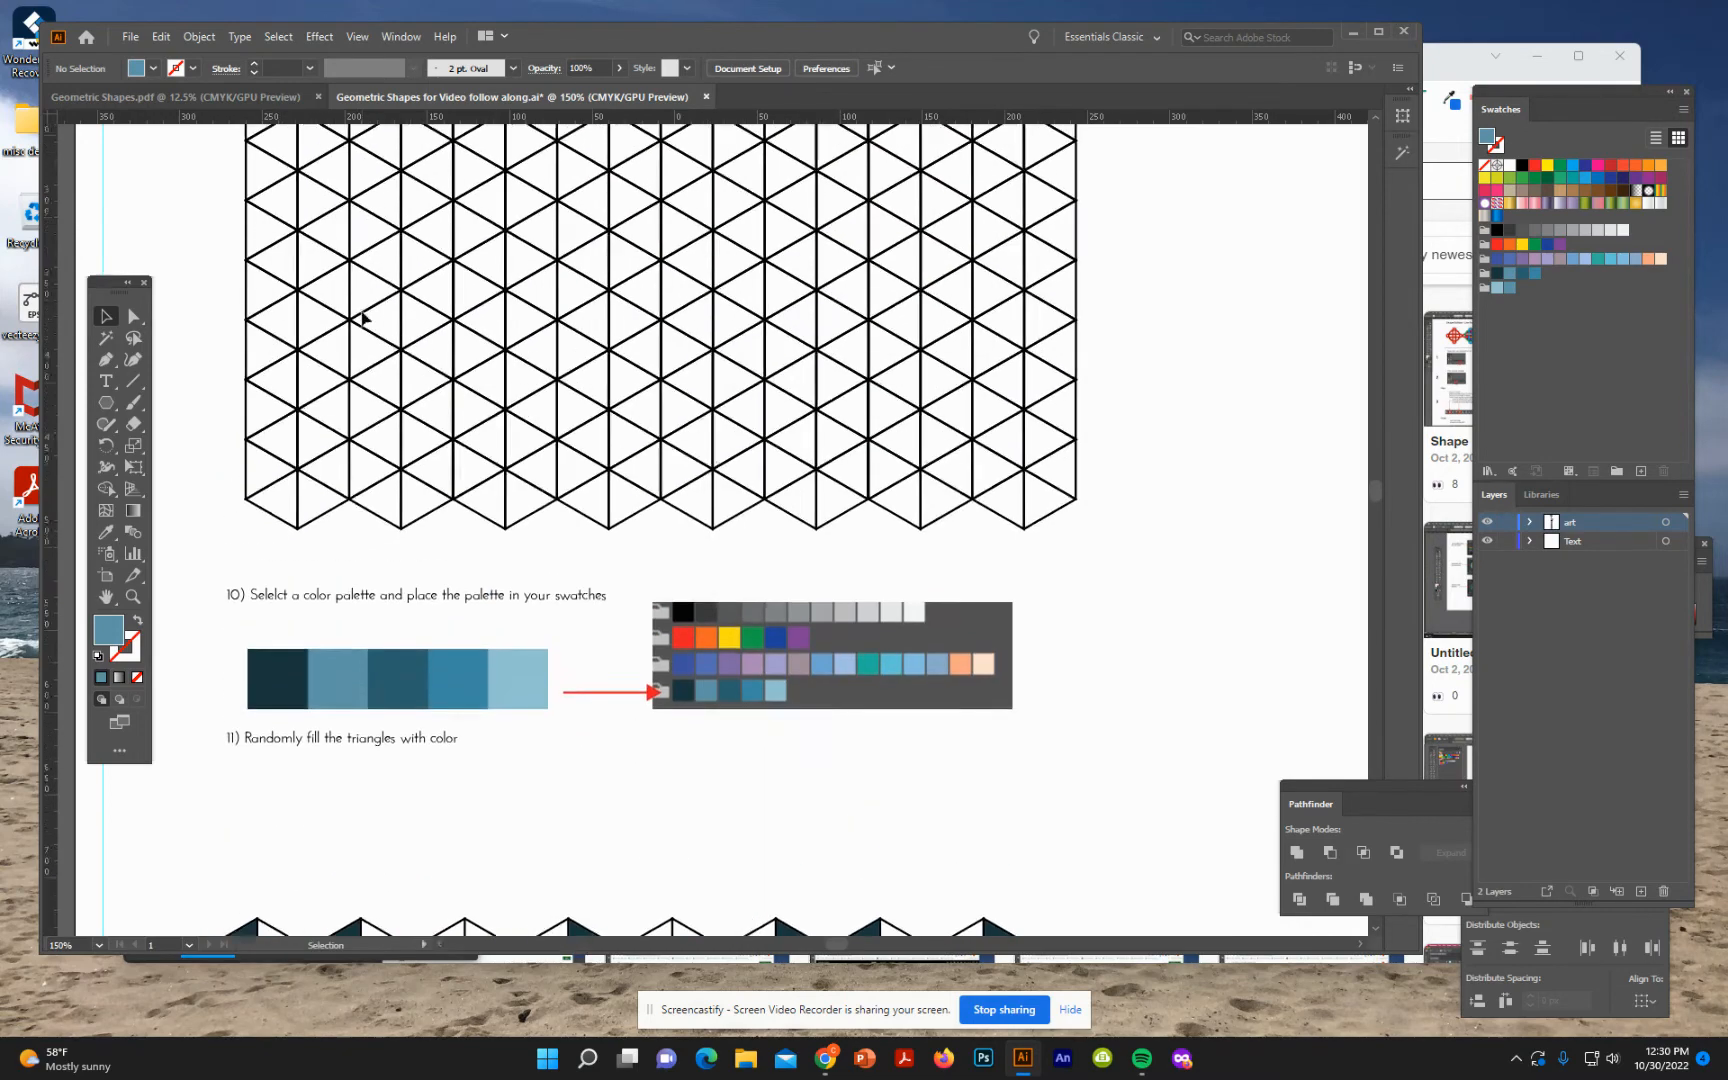
pyautogui.scroll(-4, 362, 318)
pyautogui.scroll(-6, 362, 318)
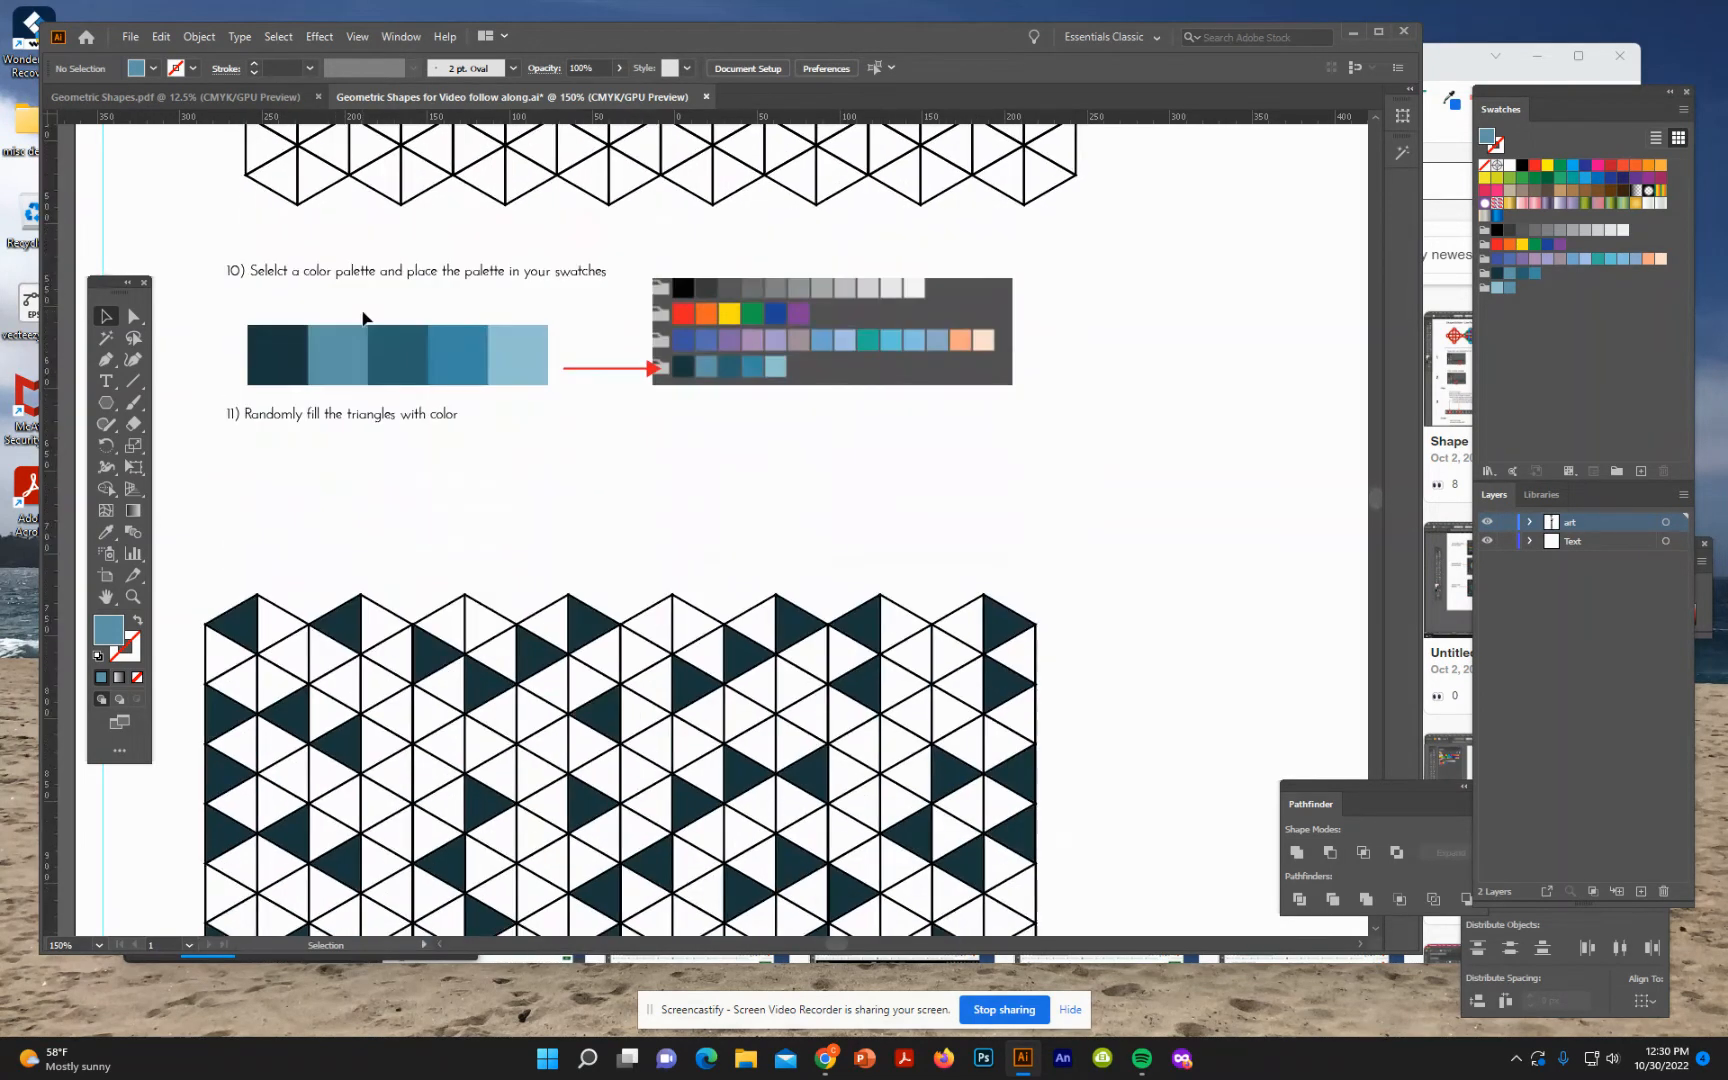
pyautogui.scroll(3, 366, 316)
pyautogui.scroll(-2, 365, 318)
pyautogui.scroll(-2, 365, 318)
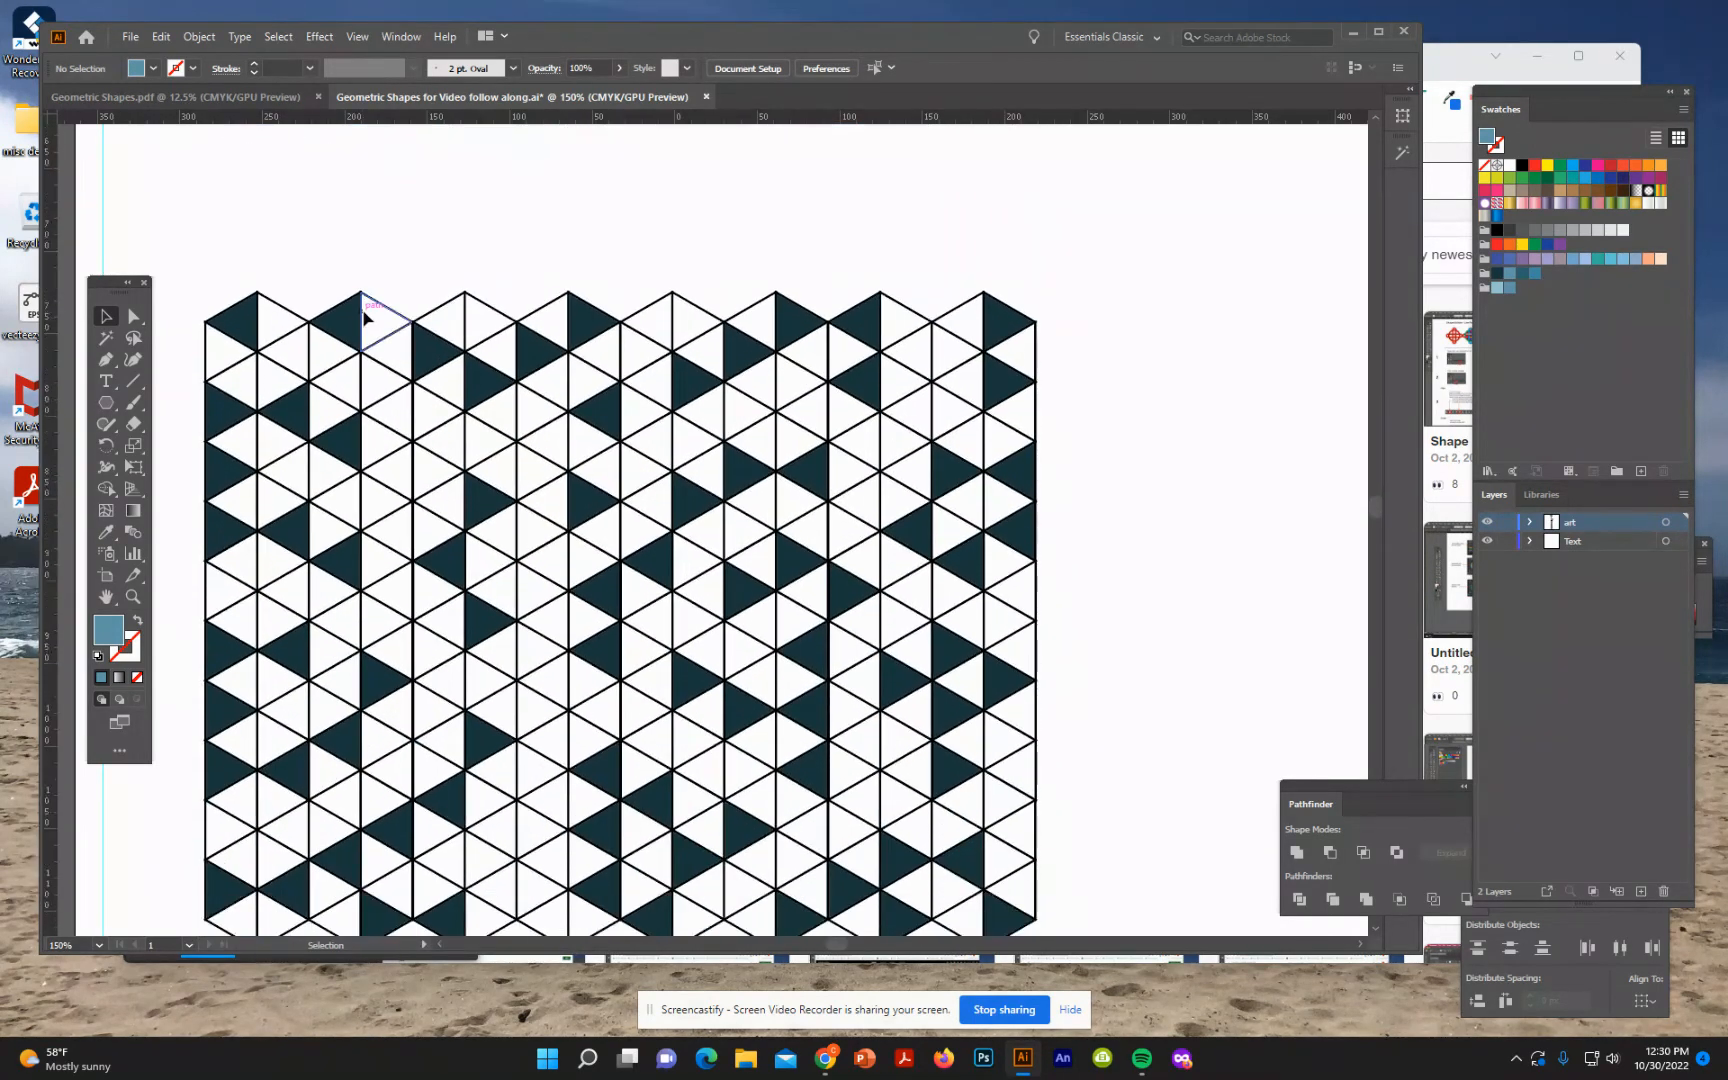
pyautogui.scroll(6, 365, 318)
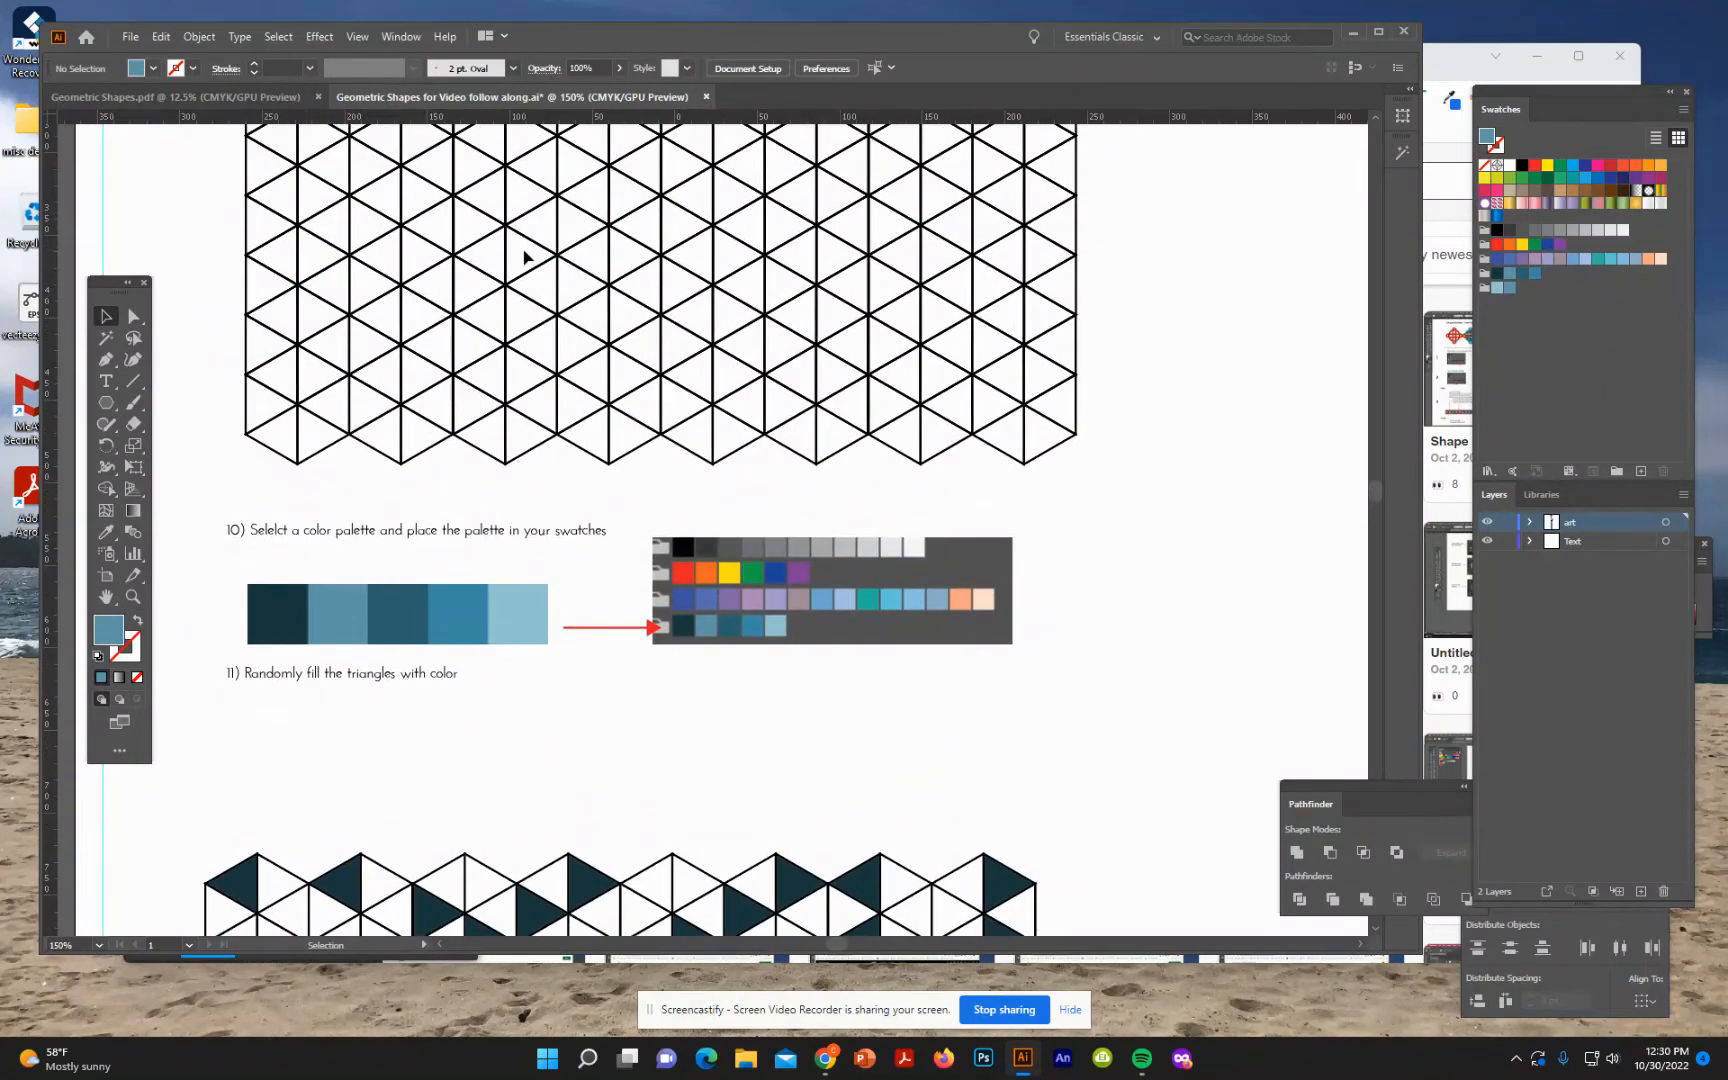
# - Select the whole unfilled grid above step 10 and check whether it can still be ungrouped, then deselect it
pyautogui.click(507, 259)
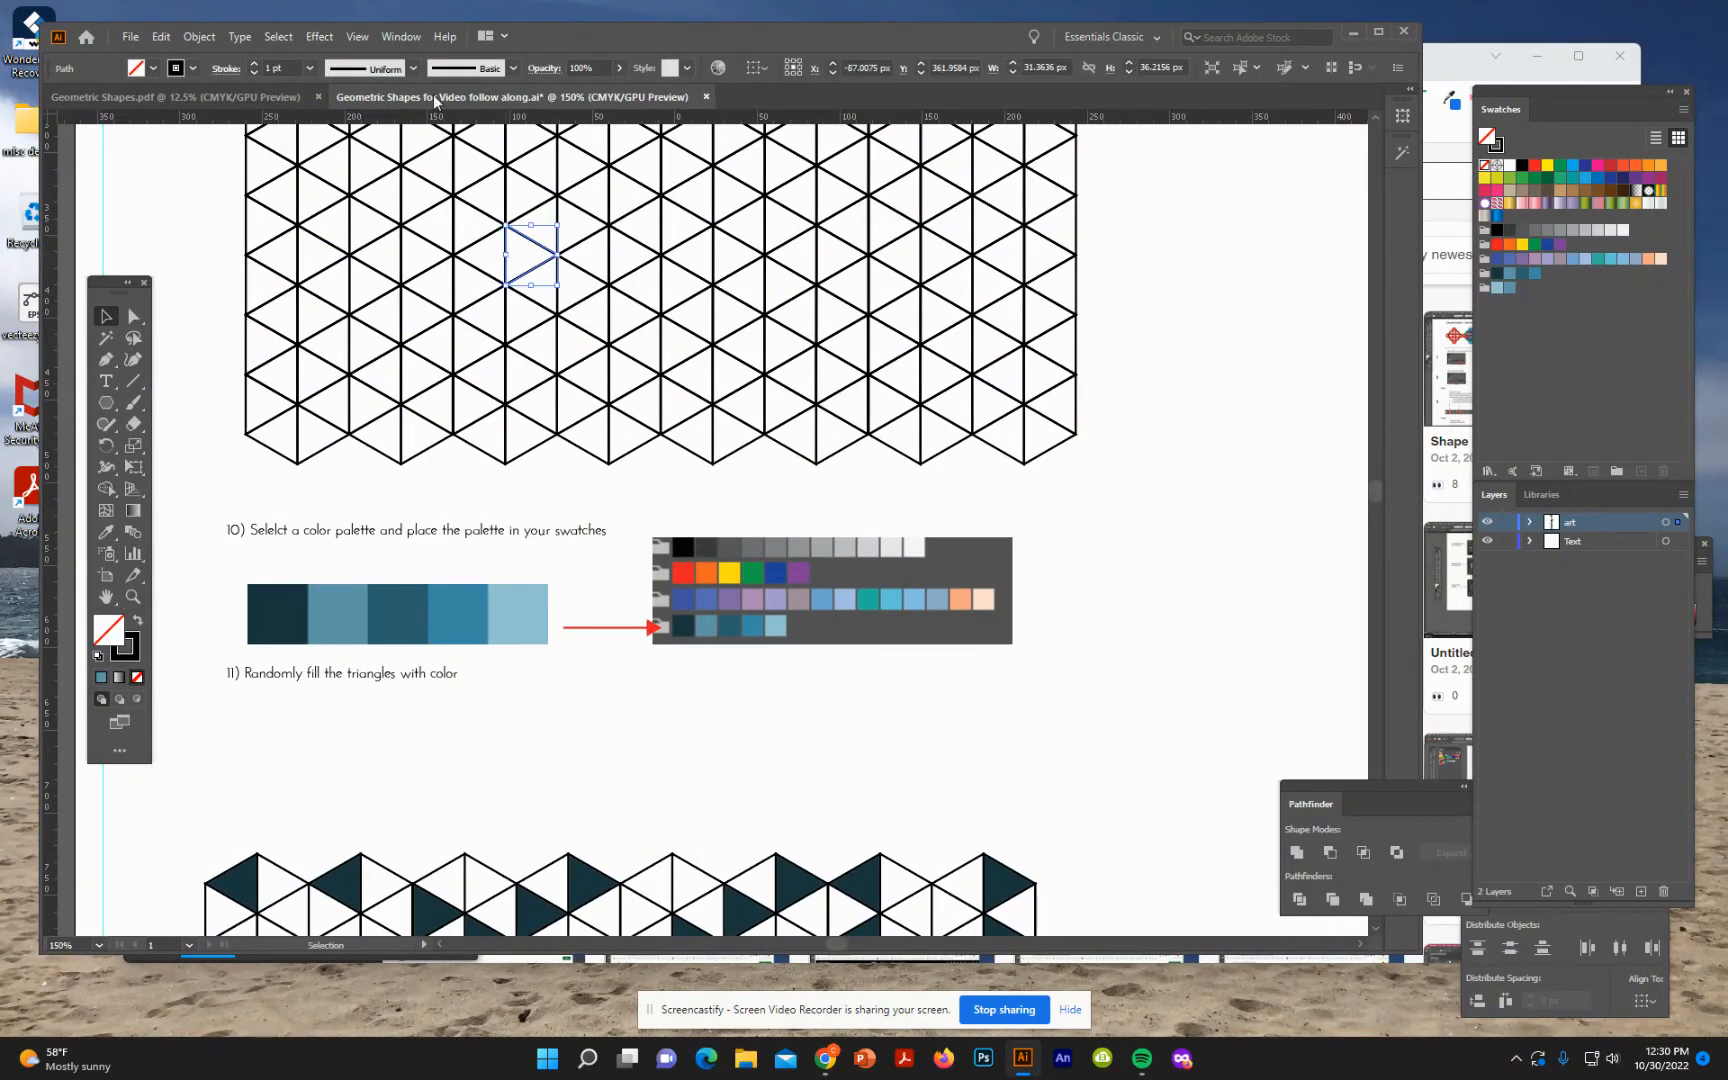
pyautogui.scroll(4, 640, 268)
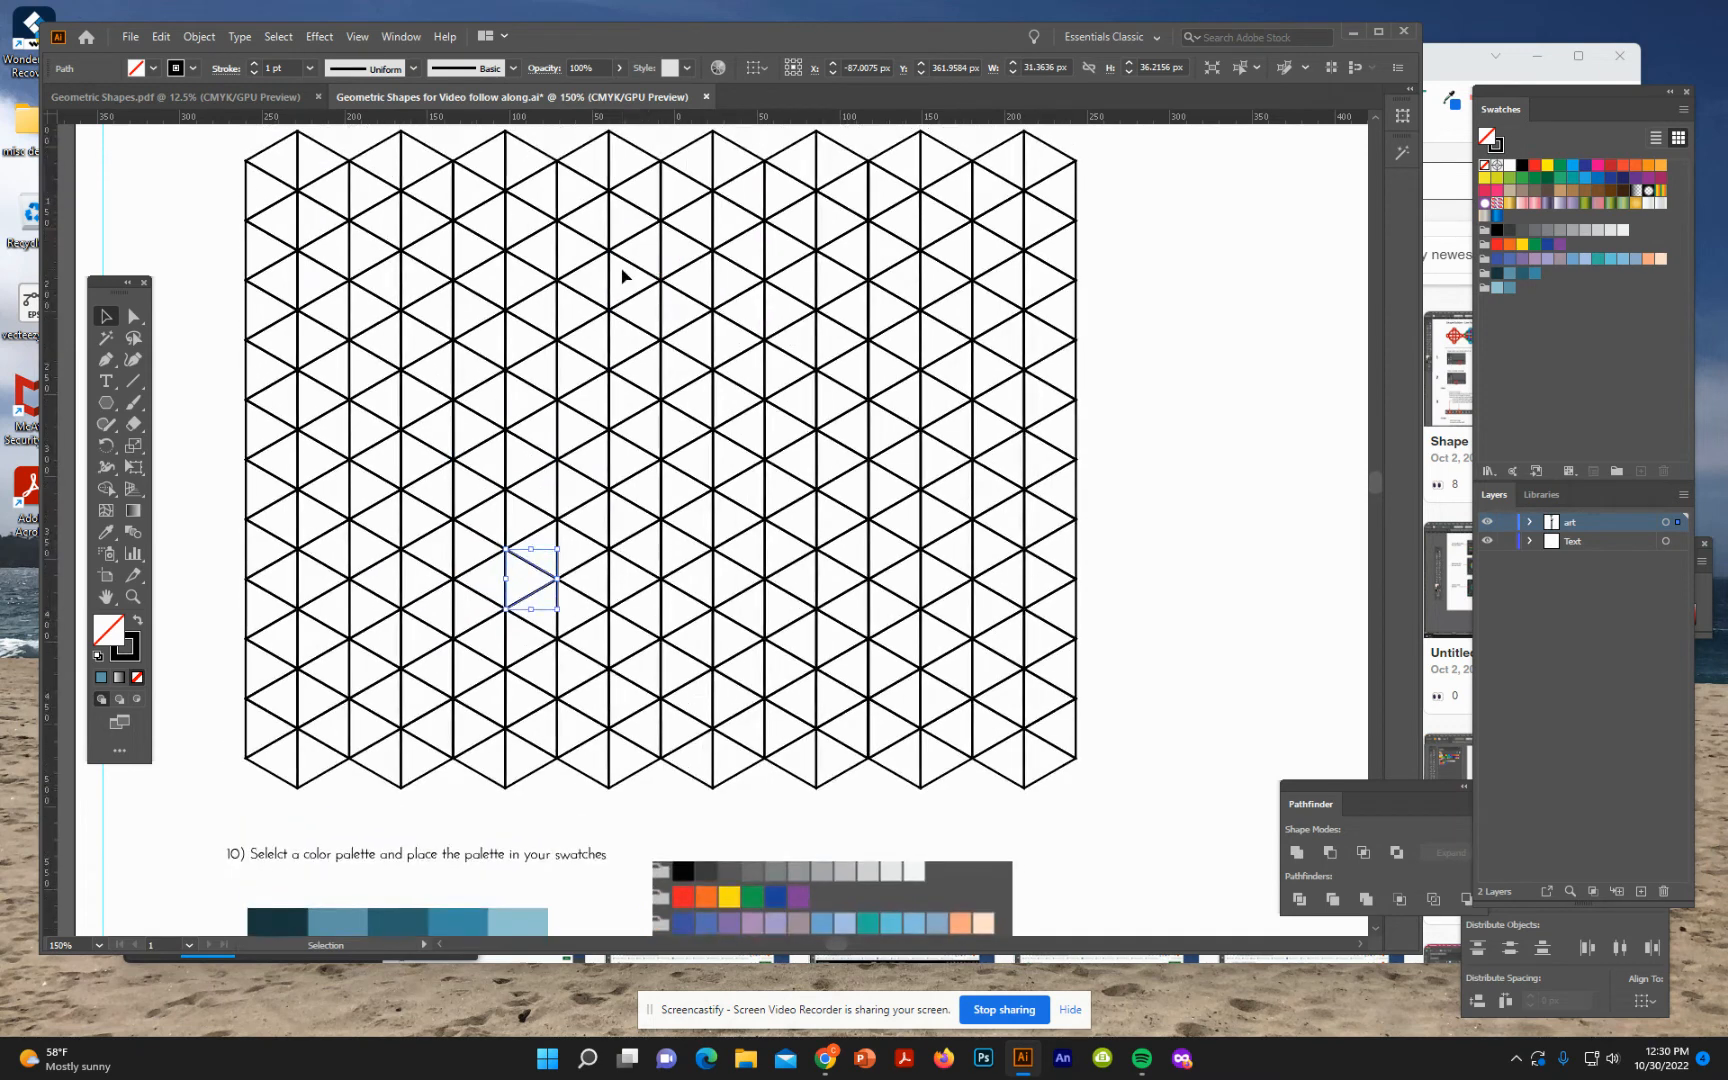
pyautogui.moveTo(227, 140); pyautogui.dragTo(1118, 815)
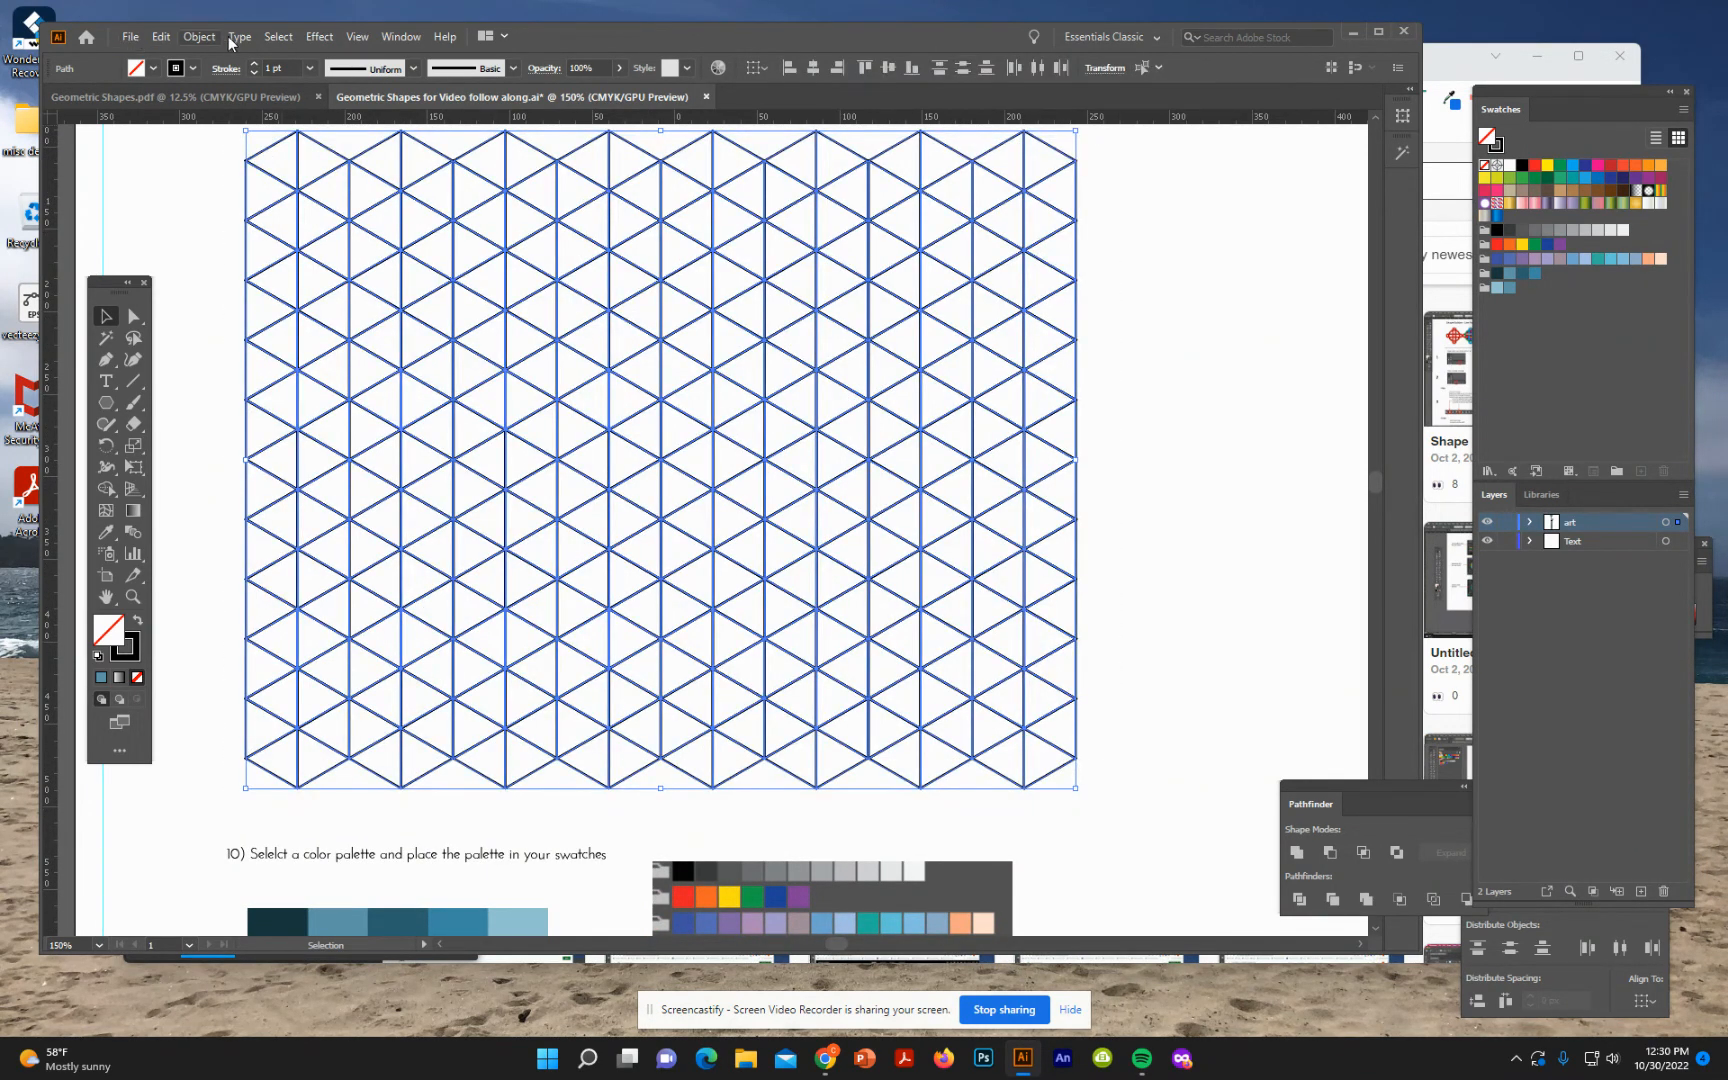
pyautogui.click(197, 37)
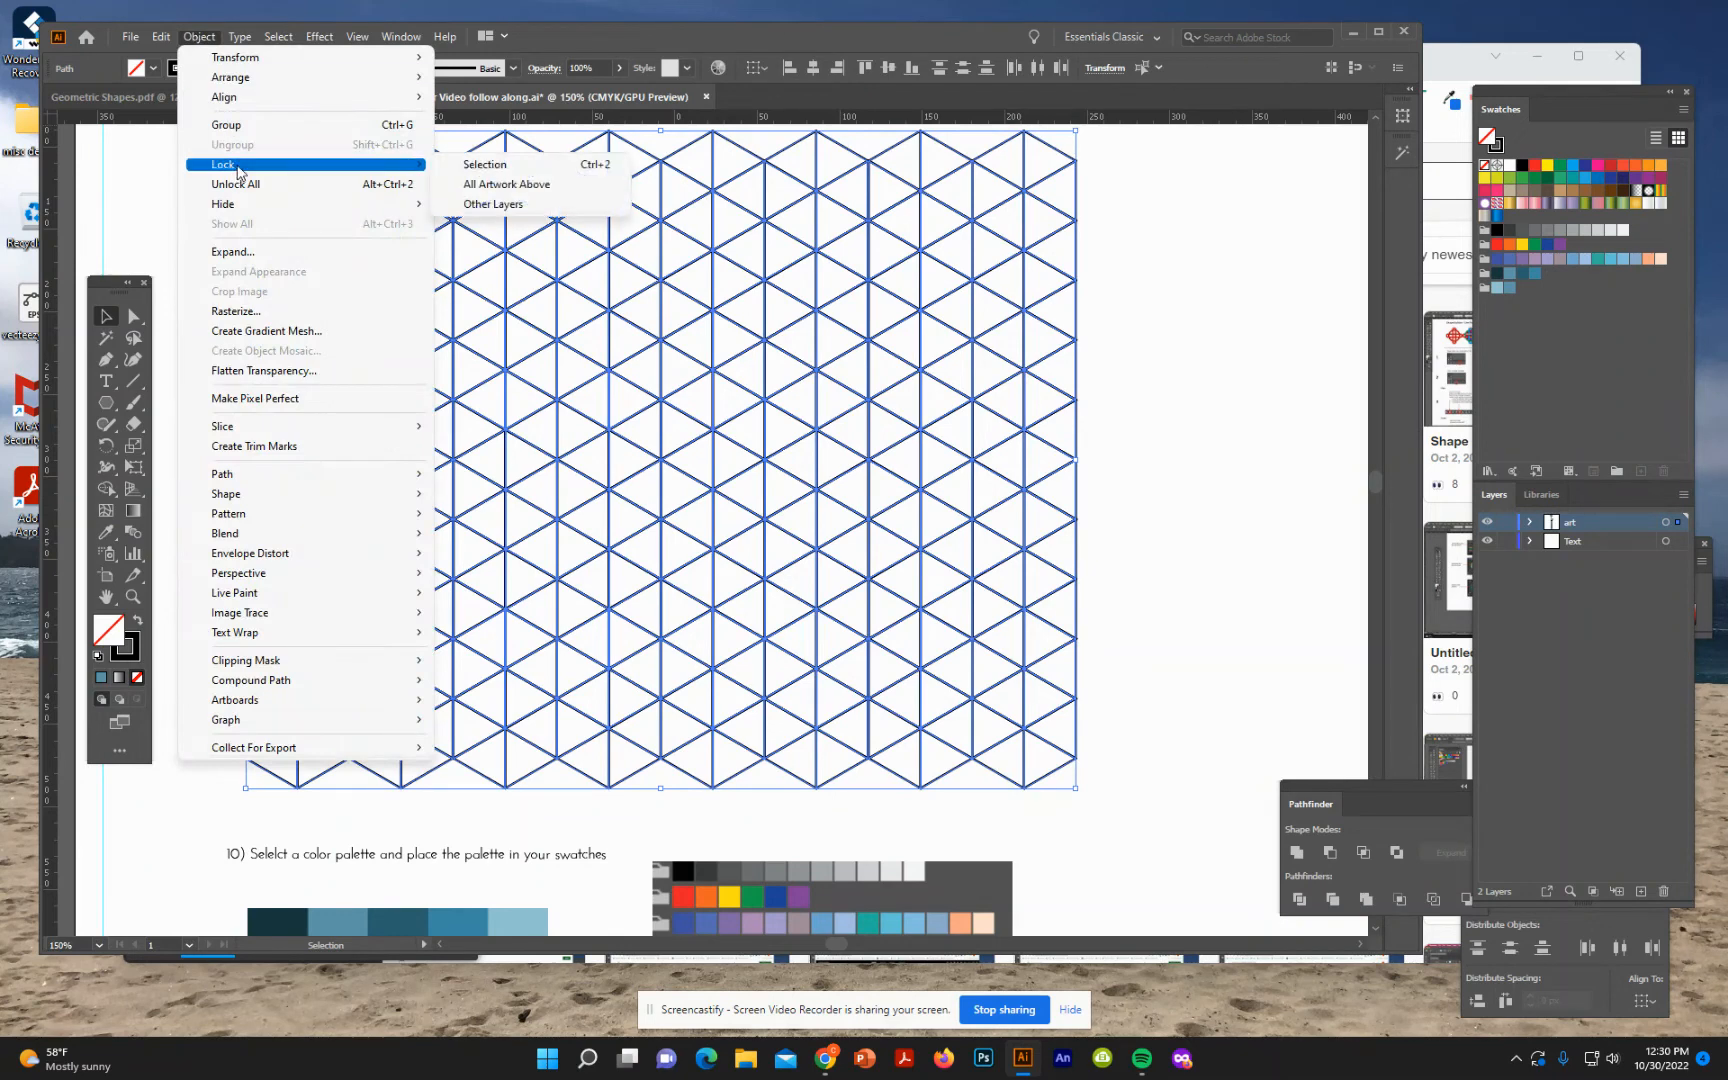
pyautogui.click(1120, 641)
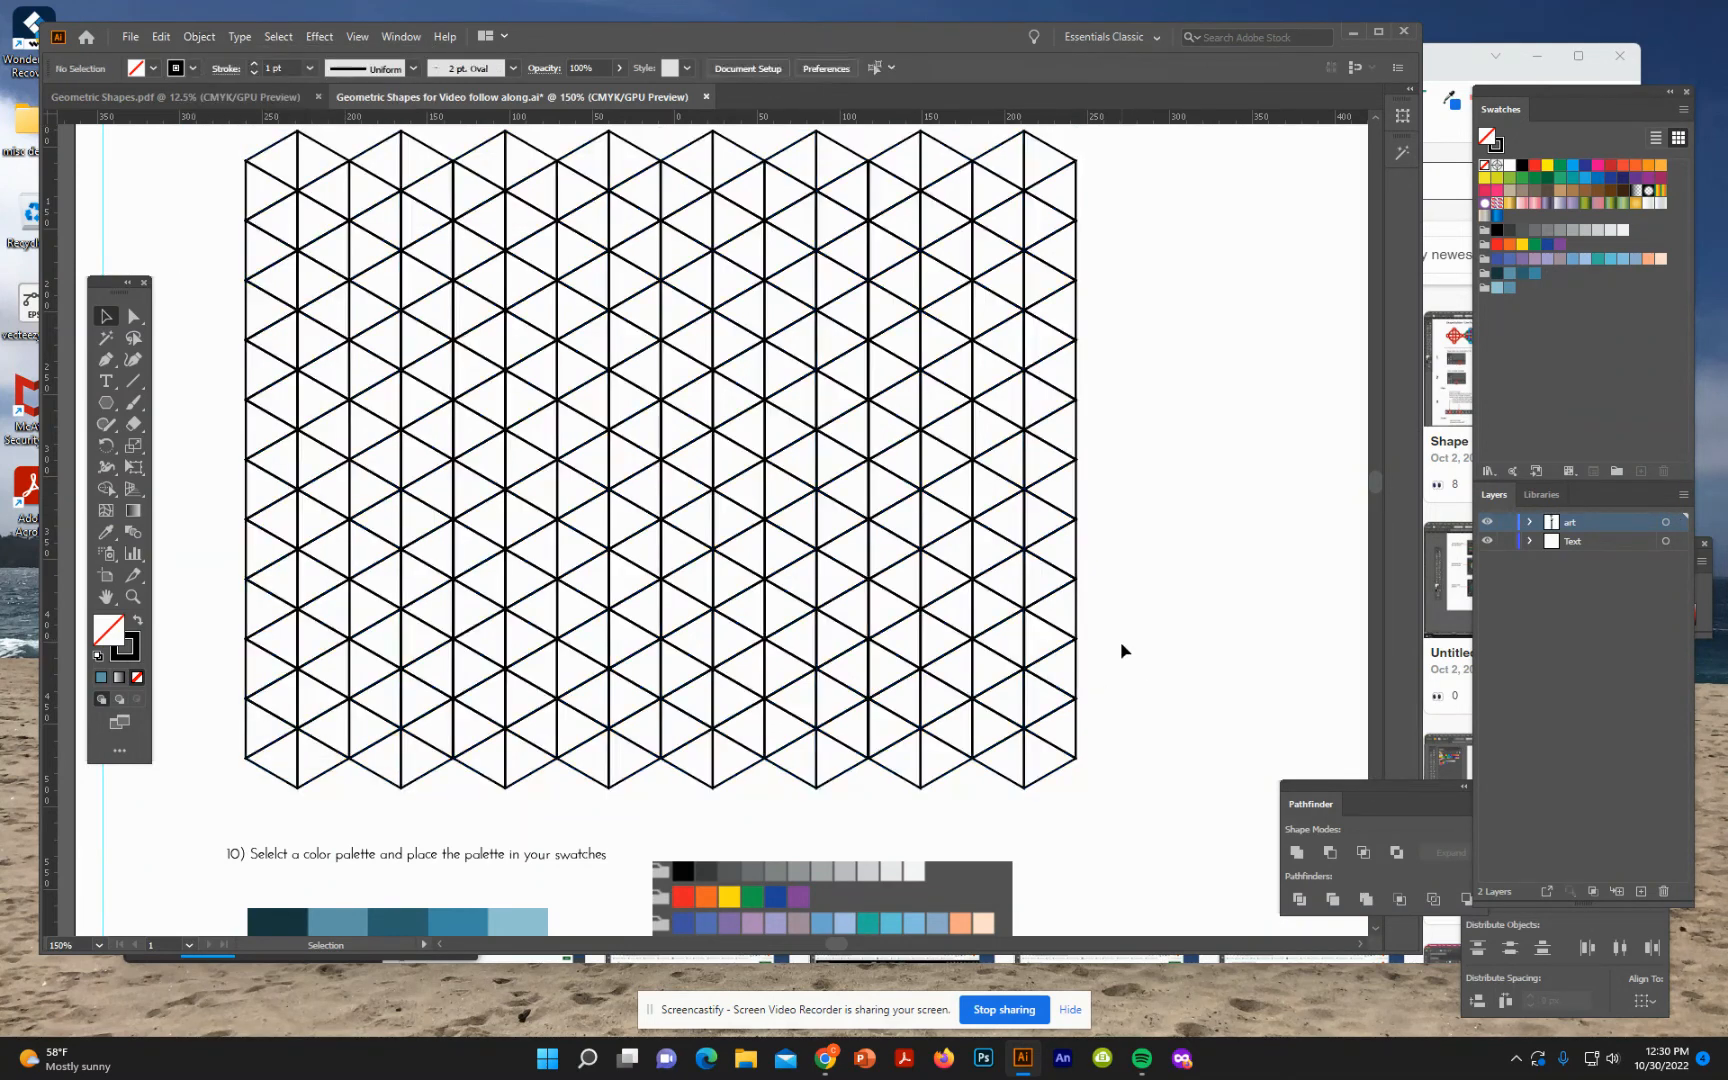
# - Ungroup the step 11 example grid with the dark teal triangles and deselect it
pyautogui.scroll(-6, 1120, 645)
pyautogui.scroll(-7, 1122, 653)
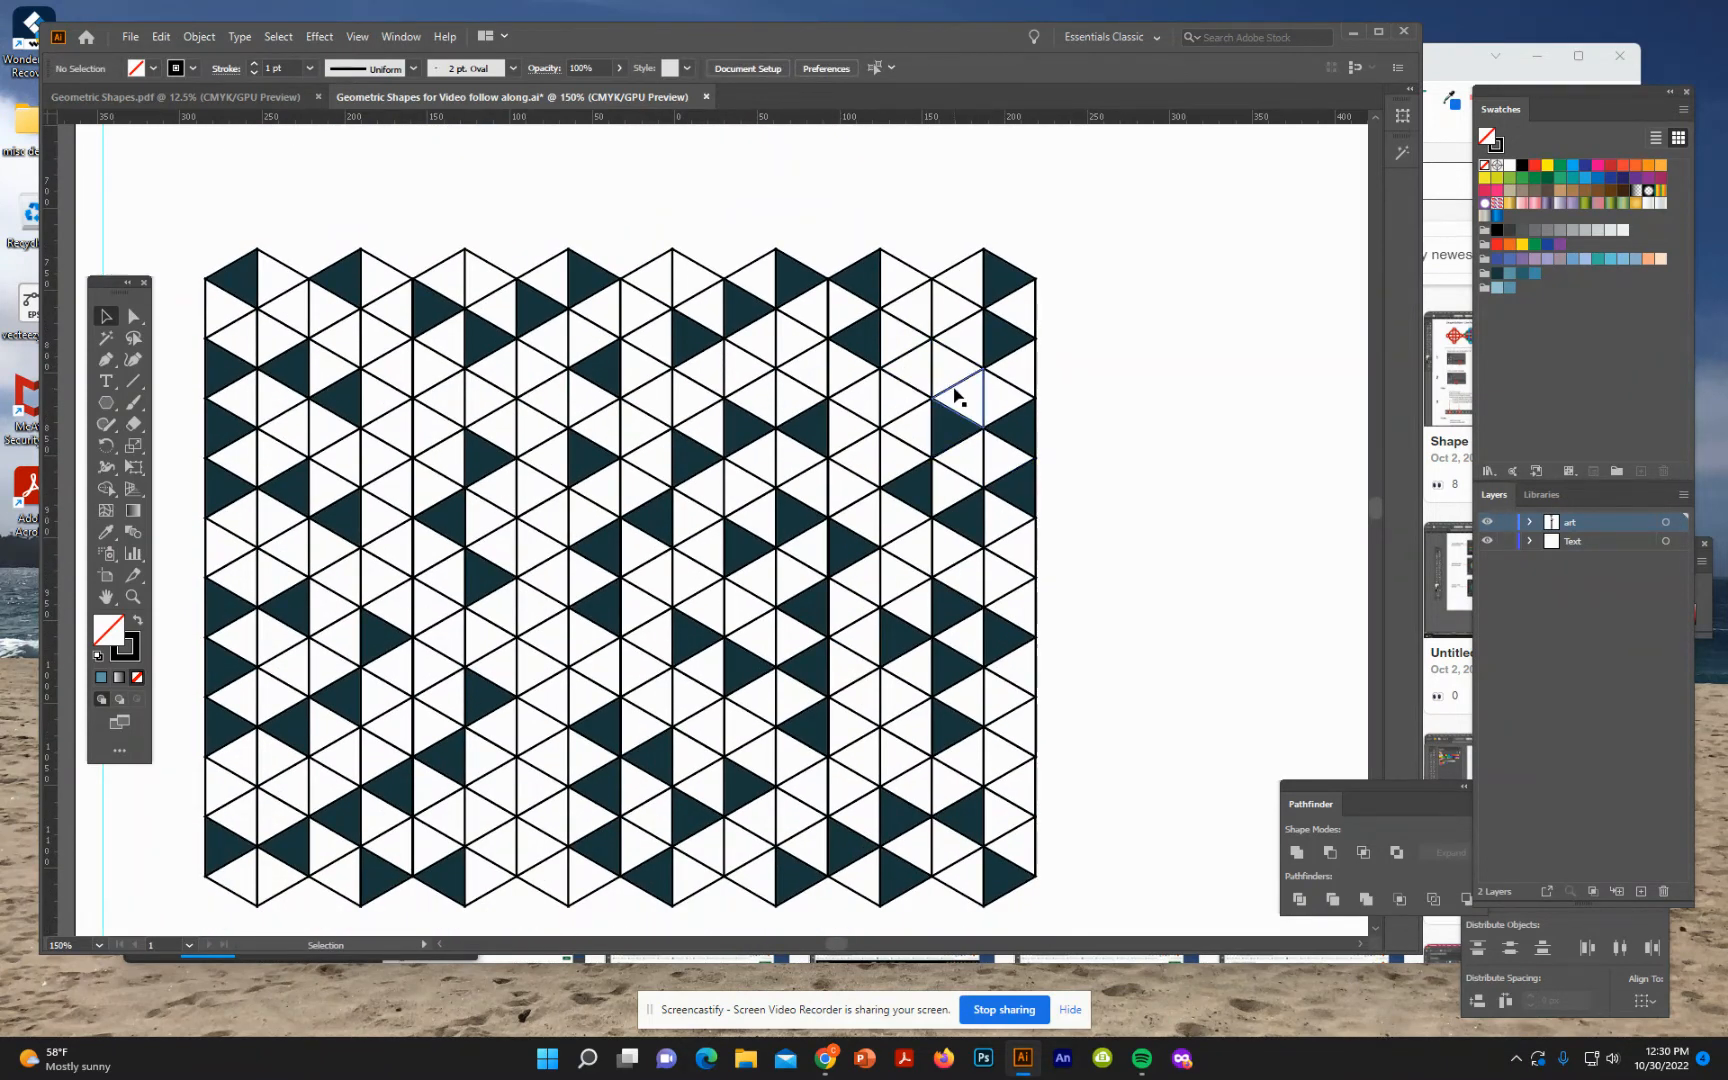
pyautogui.click(955, 389)
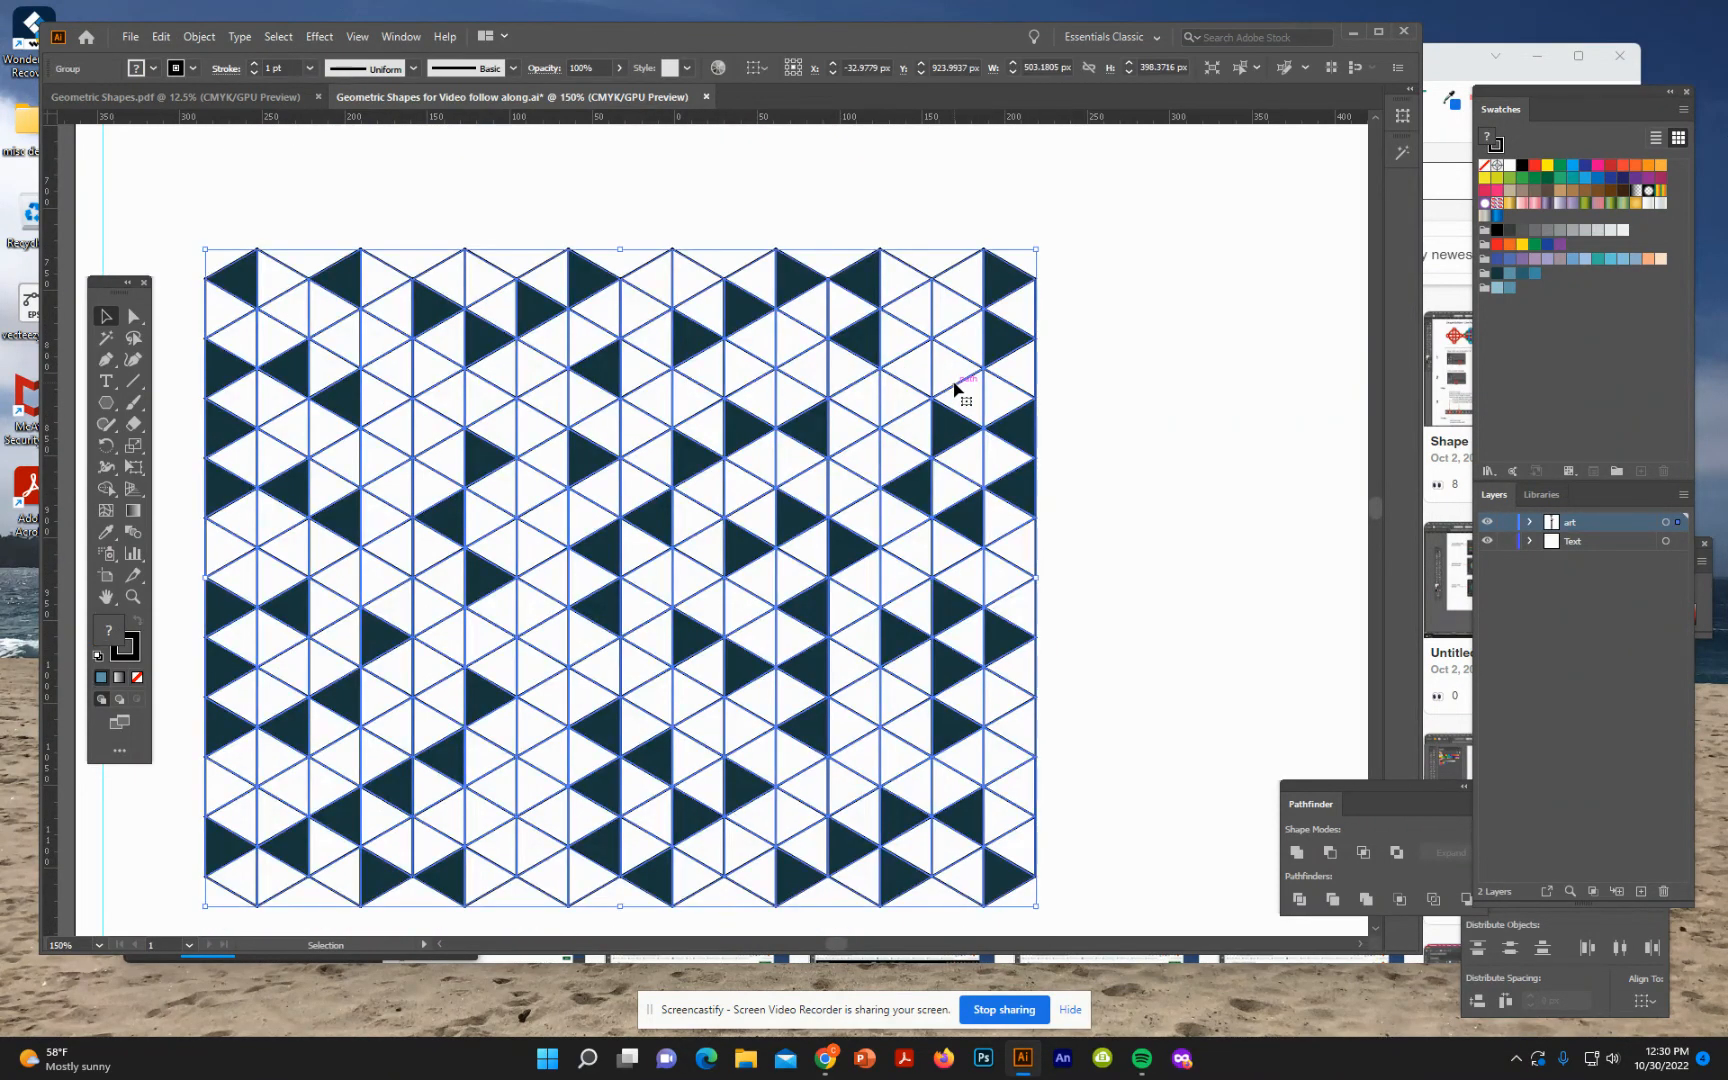
pyautogui.click(199, 37)
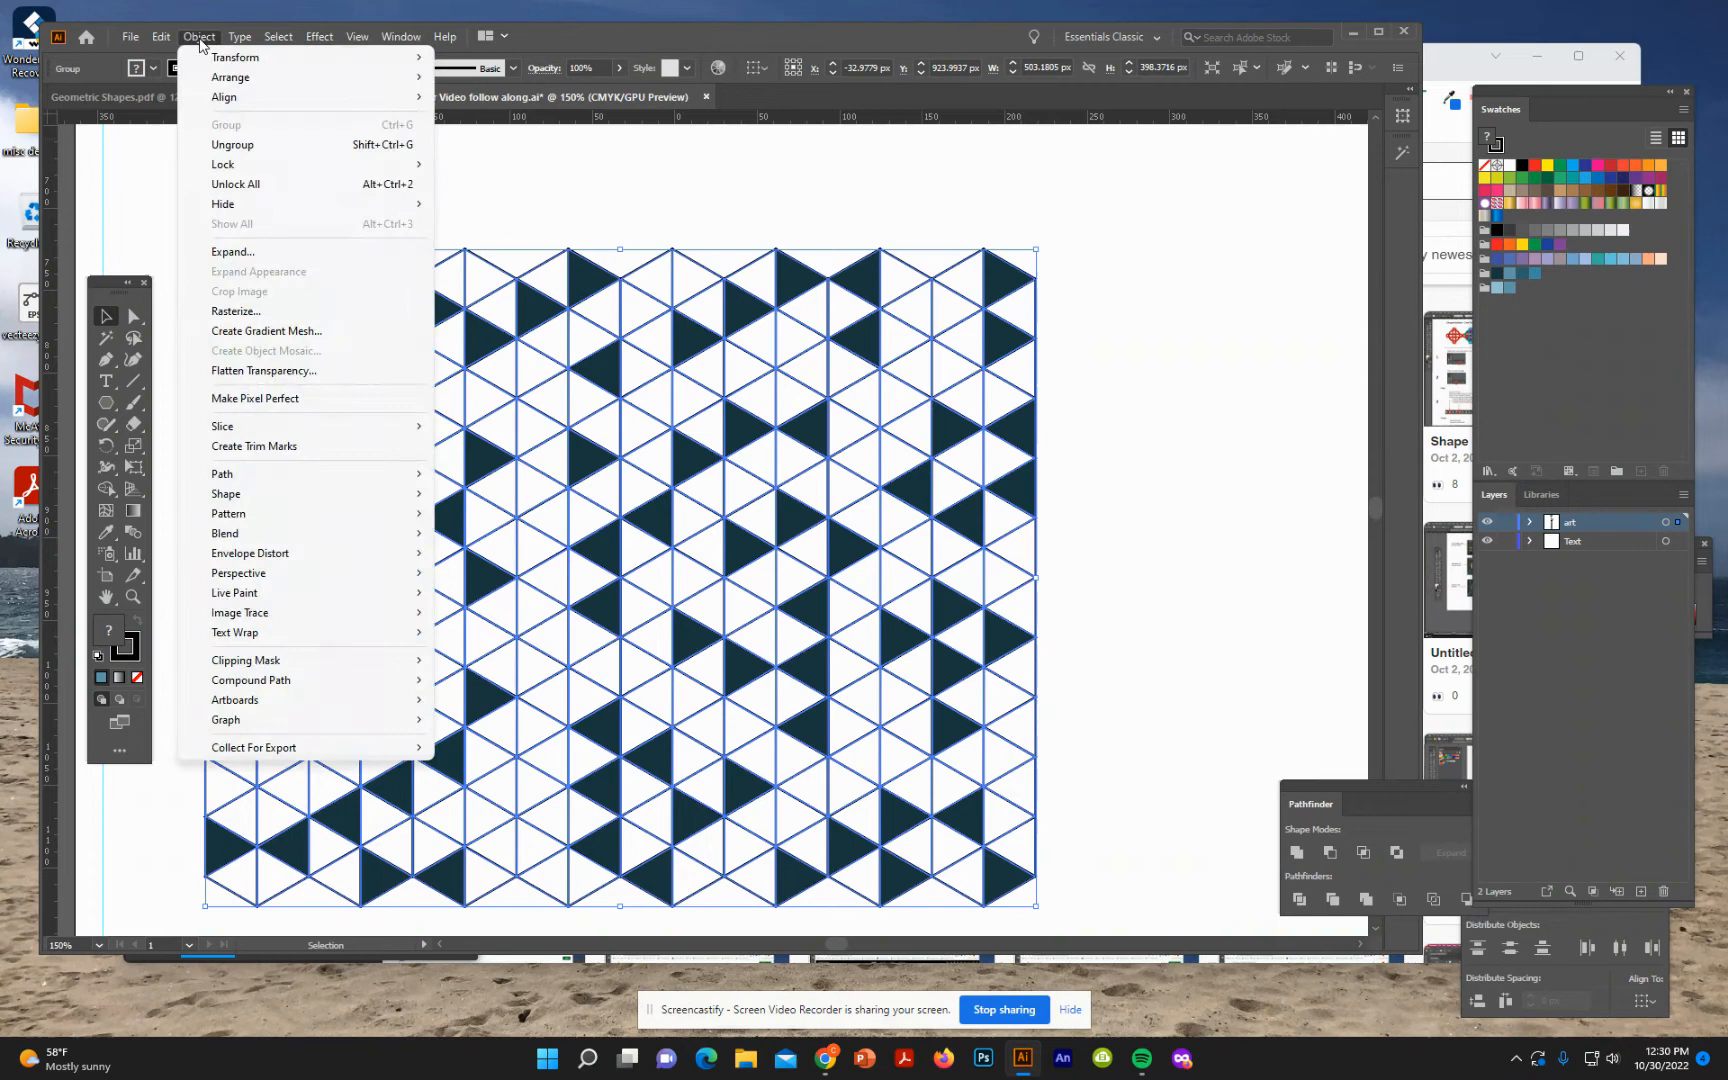
pyautogui.click(224, 144)
pyautogui.click(1102, 452)
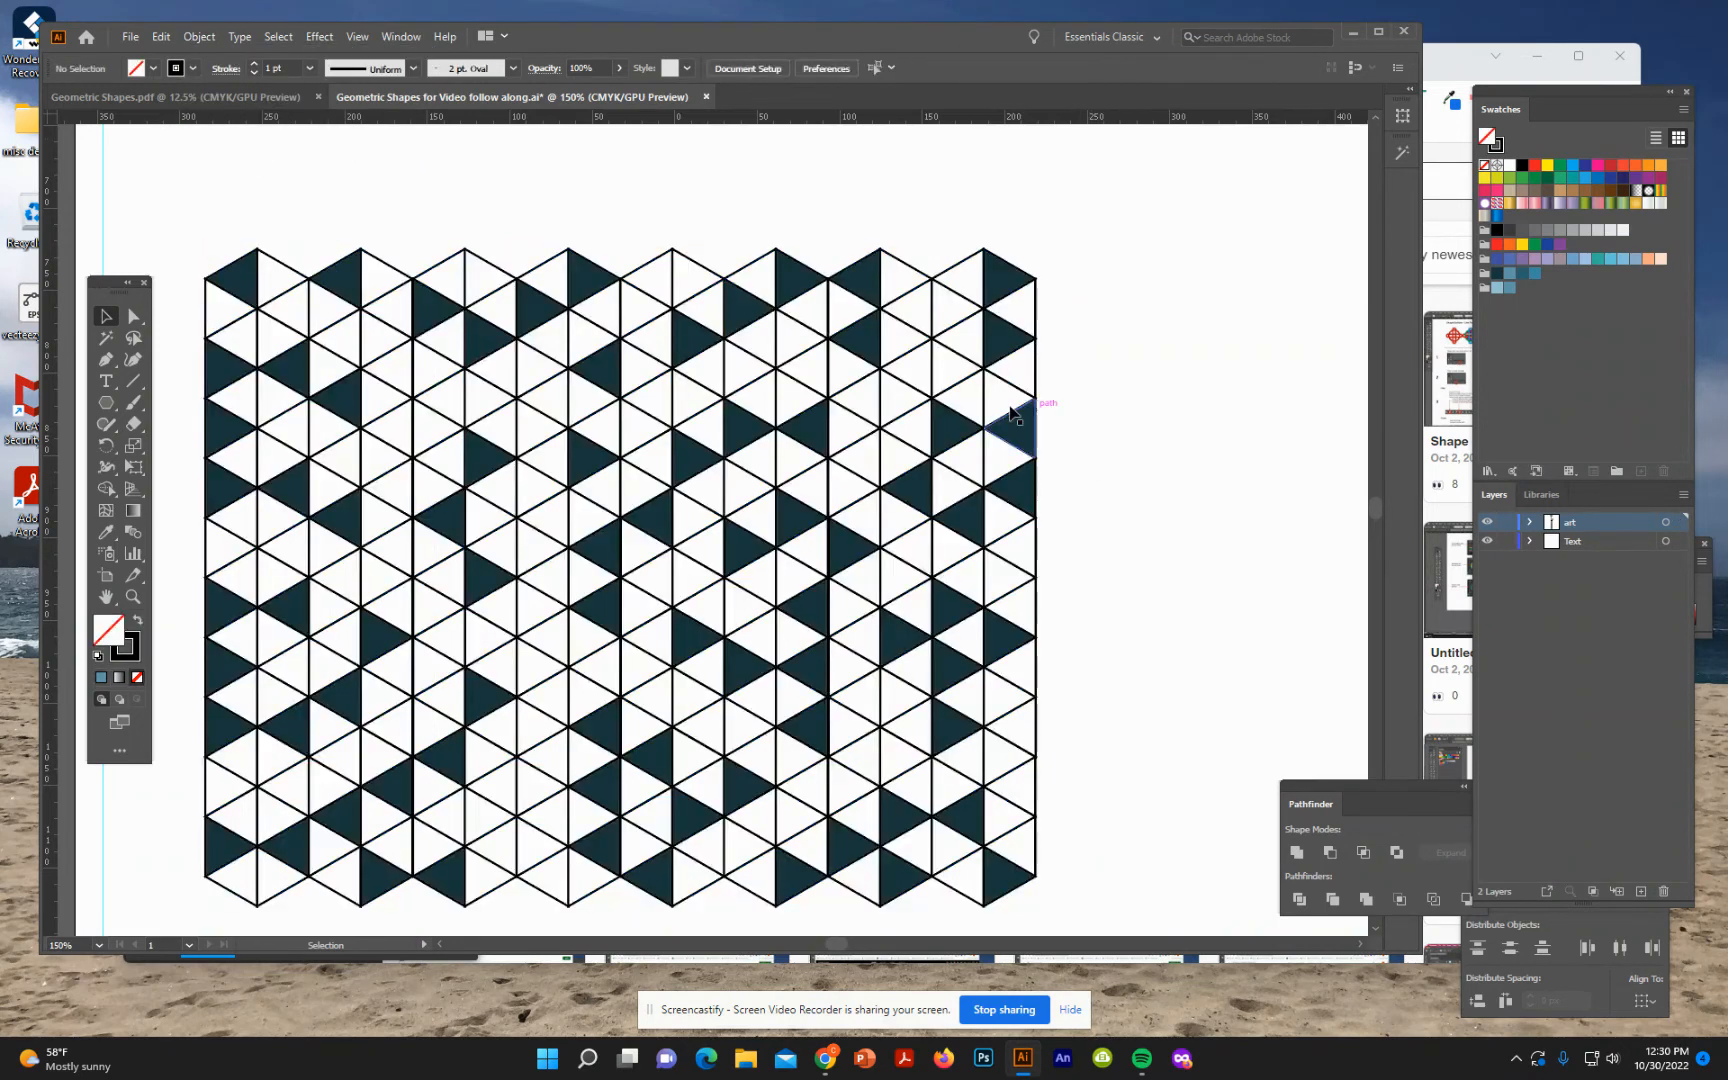
# - Fill one white triangle near the right edge of the ungrouped grid with the blue C=65 M=30 Y=26 K=11 swatch and deselect it
pyautogui.click(1012, 412)
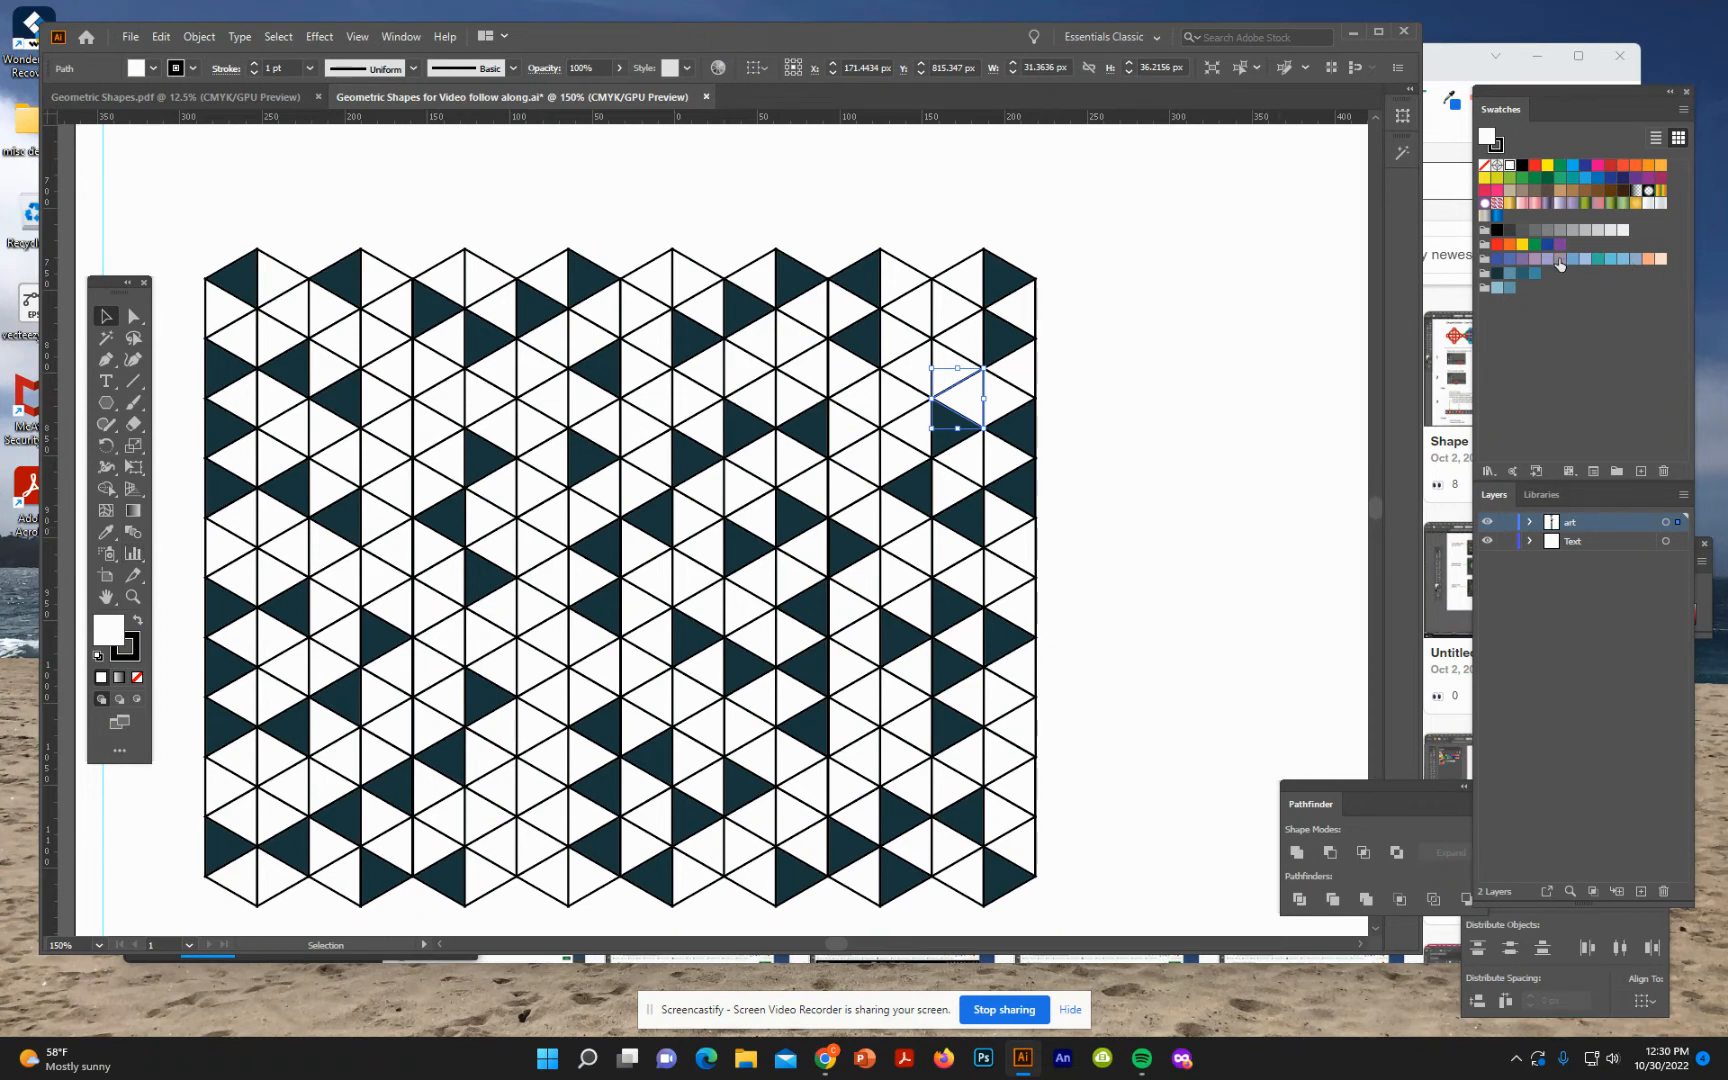
pyautogui.click(1508, 274)
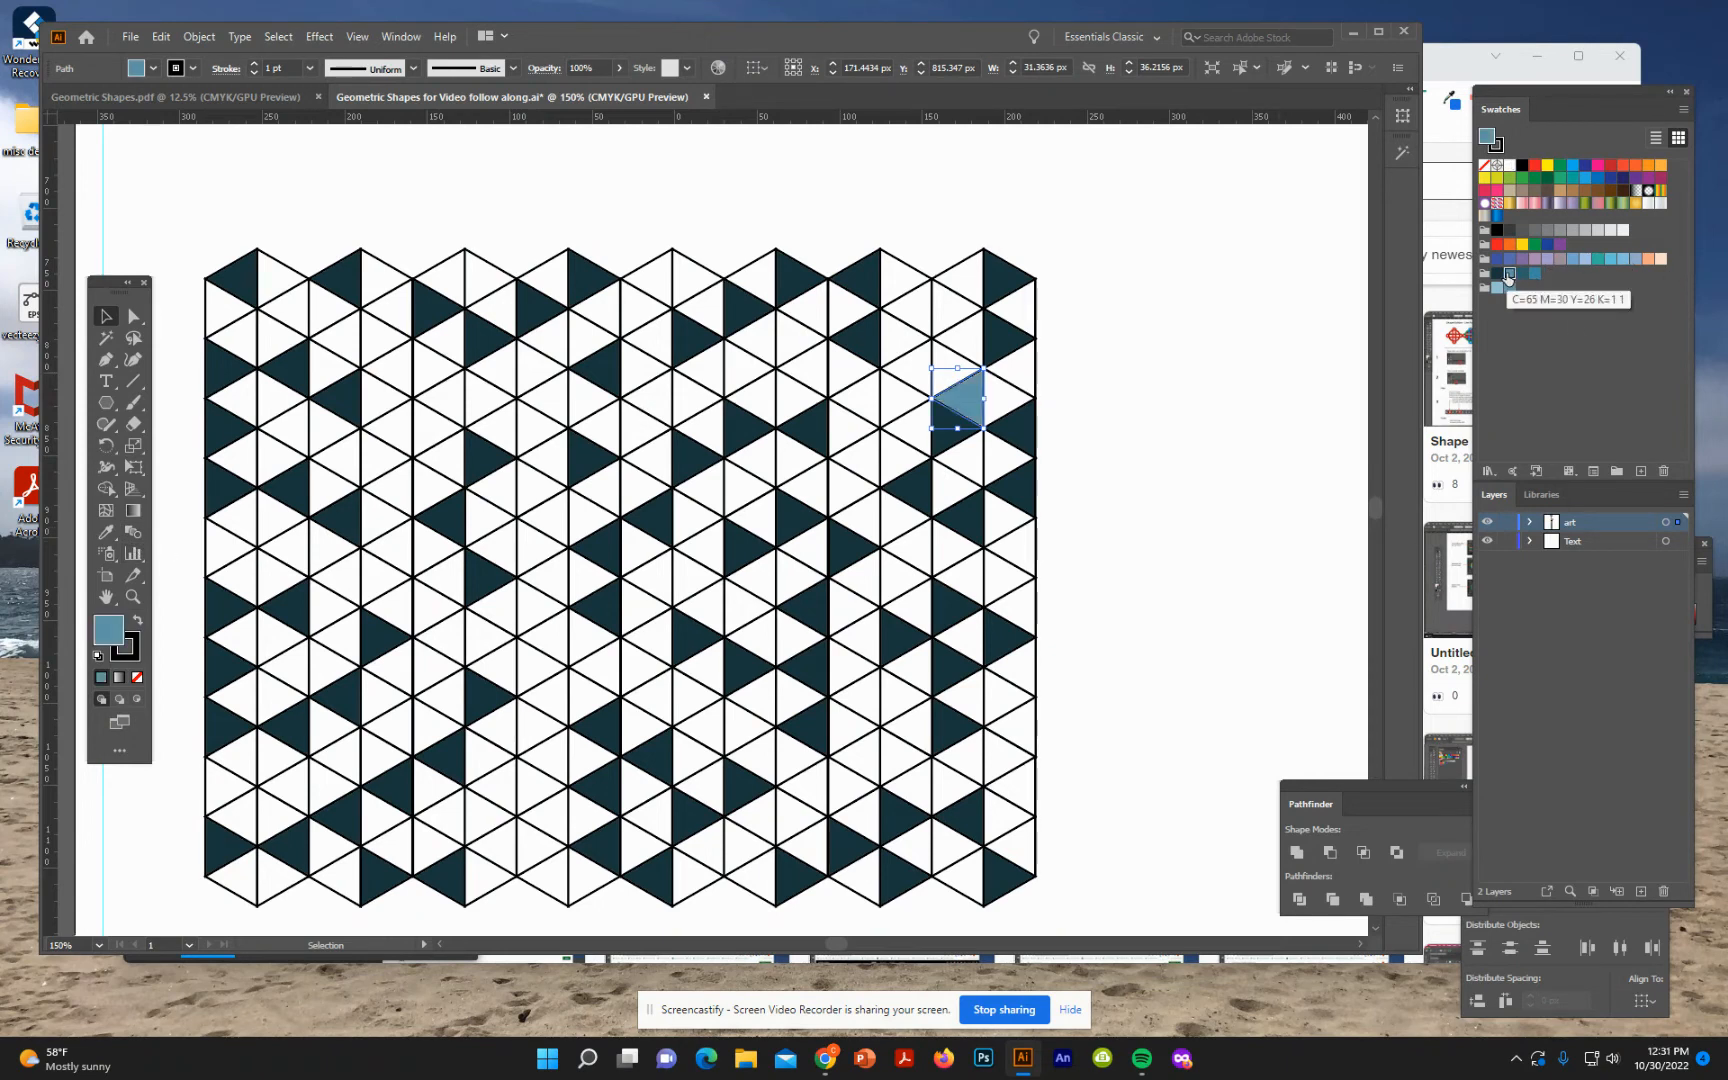
pyautogui.click(1143, 449)
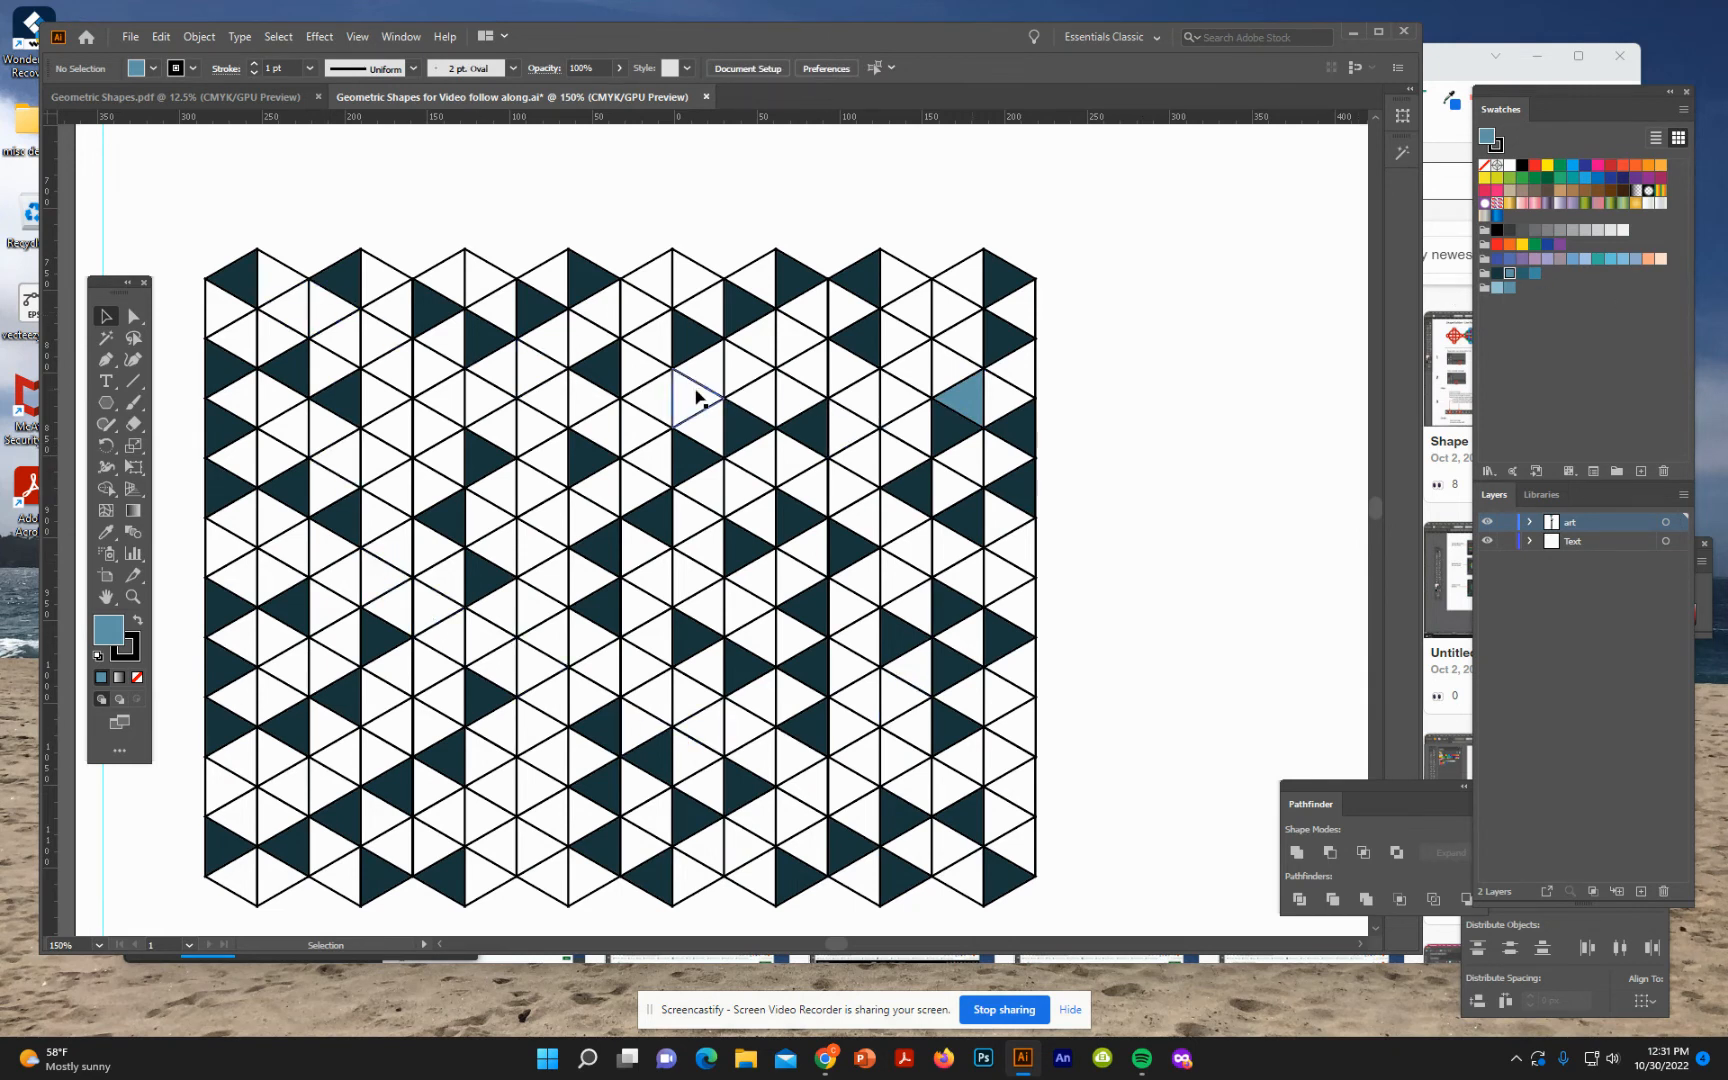
# - Examine the series of example grids, from the first dark teal fills to the fully colored pattern without outlines
pyautogui.scroll(-5, 617, 440)
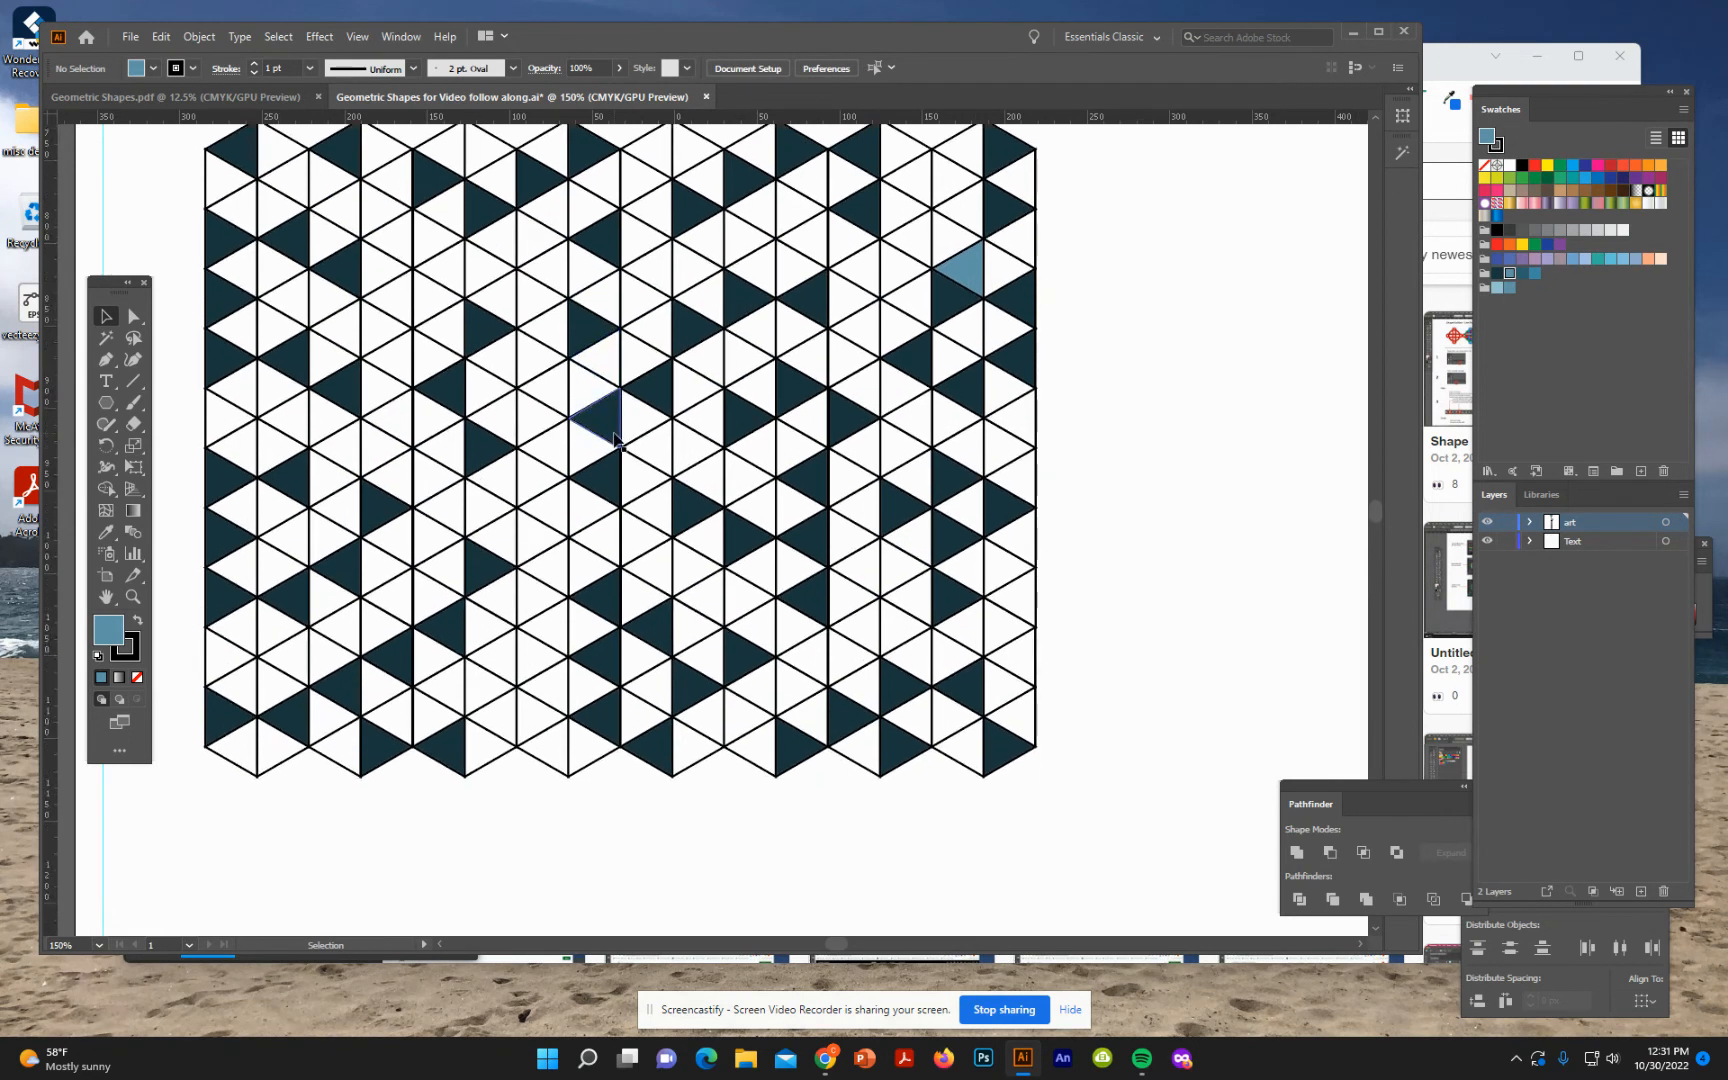
pyautogui.scroll(-3, 617, 440)
pyautogui.scroll(-5, 617, 440)
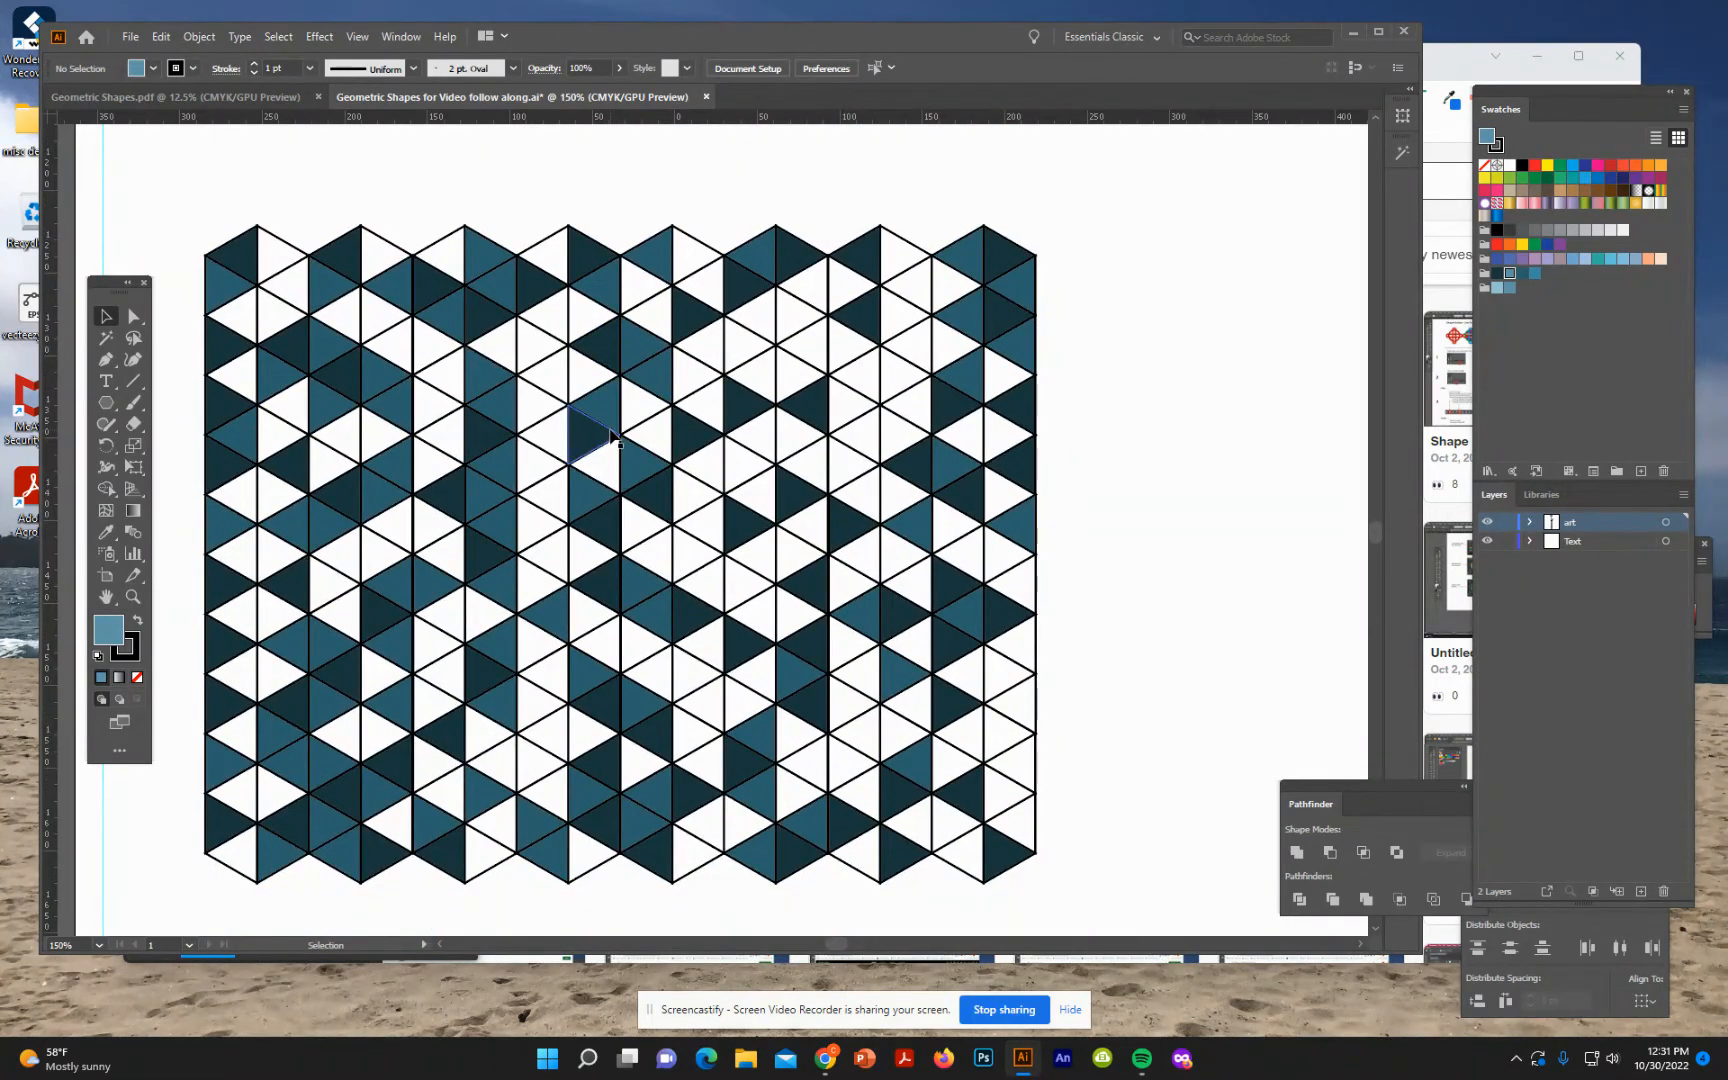
pyautogui.scroll(-14, 615, 440)
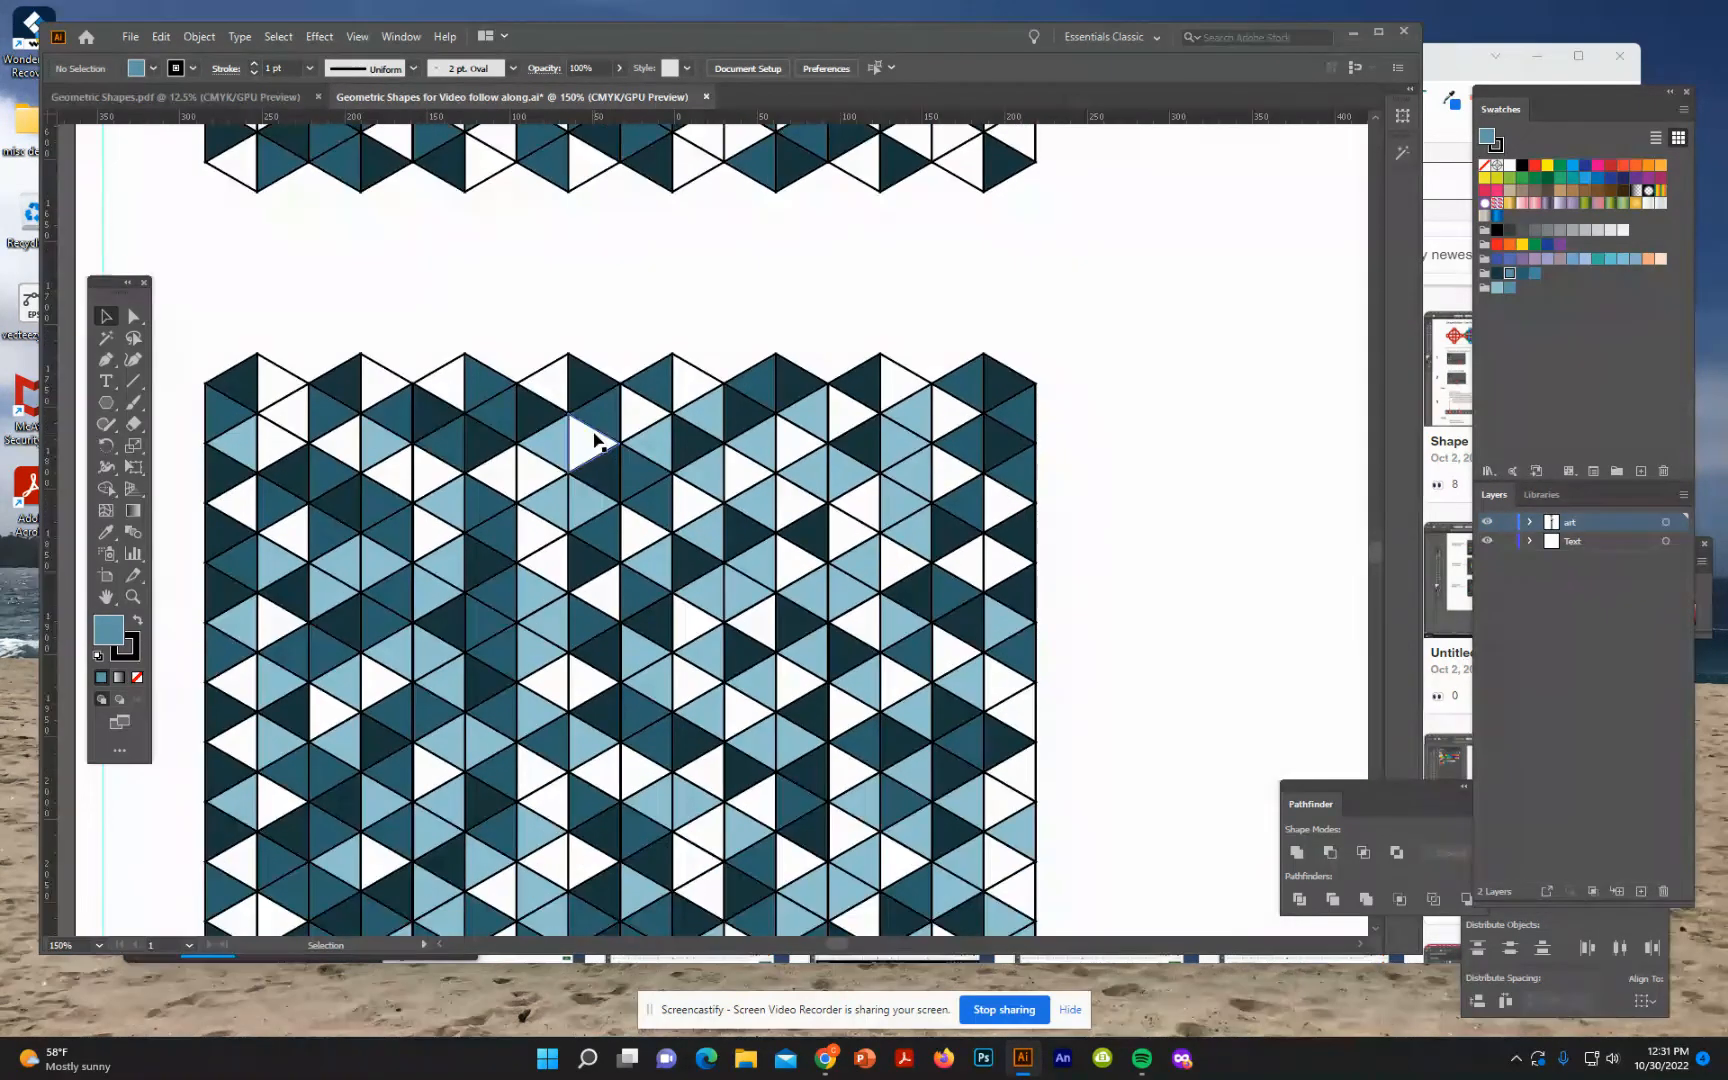
pyautogui.scroll(-4, 597, 440)
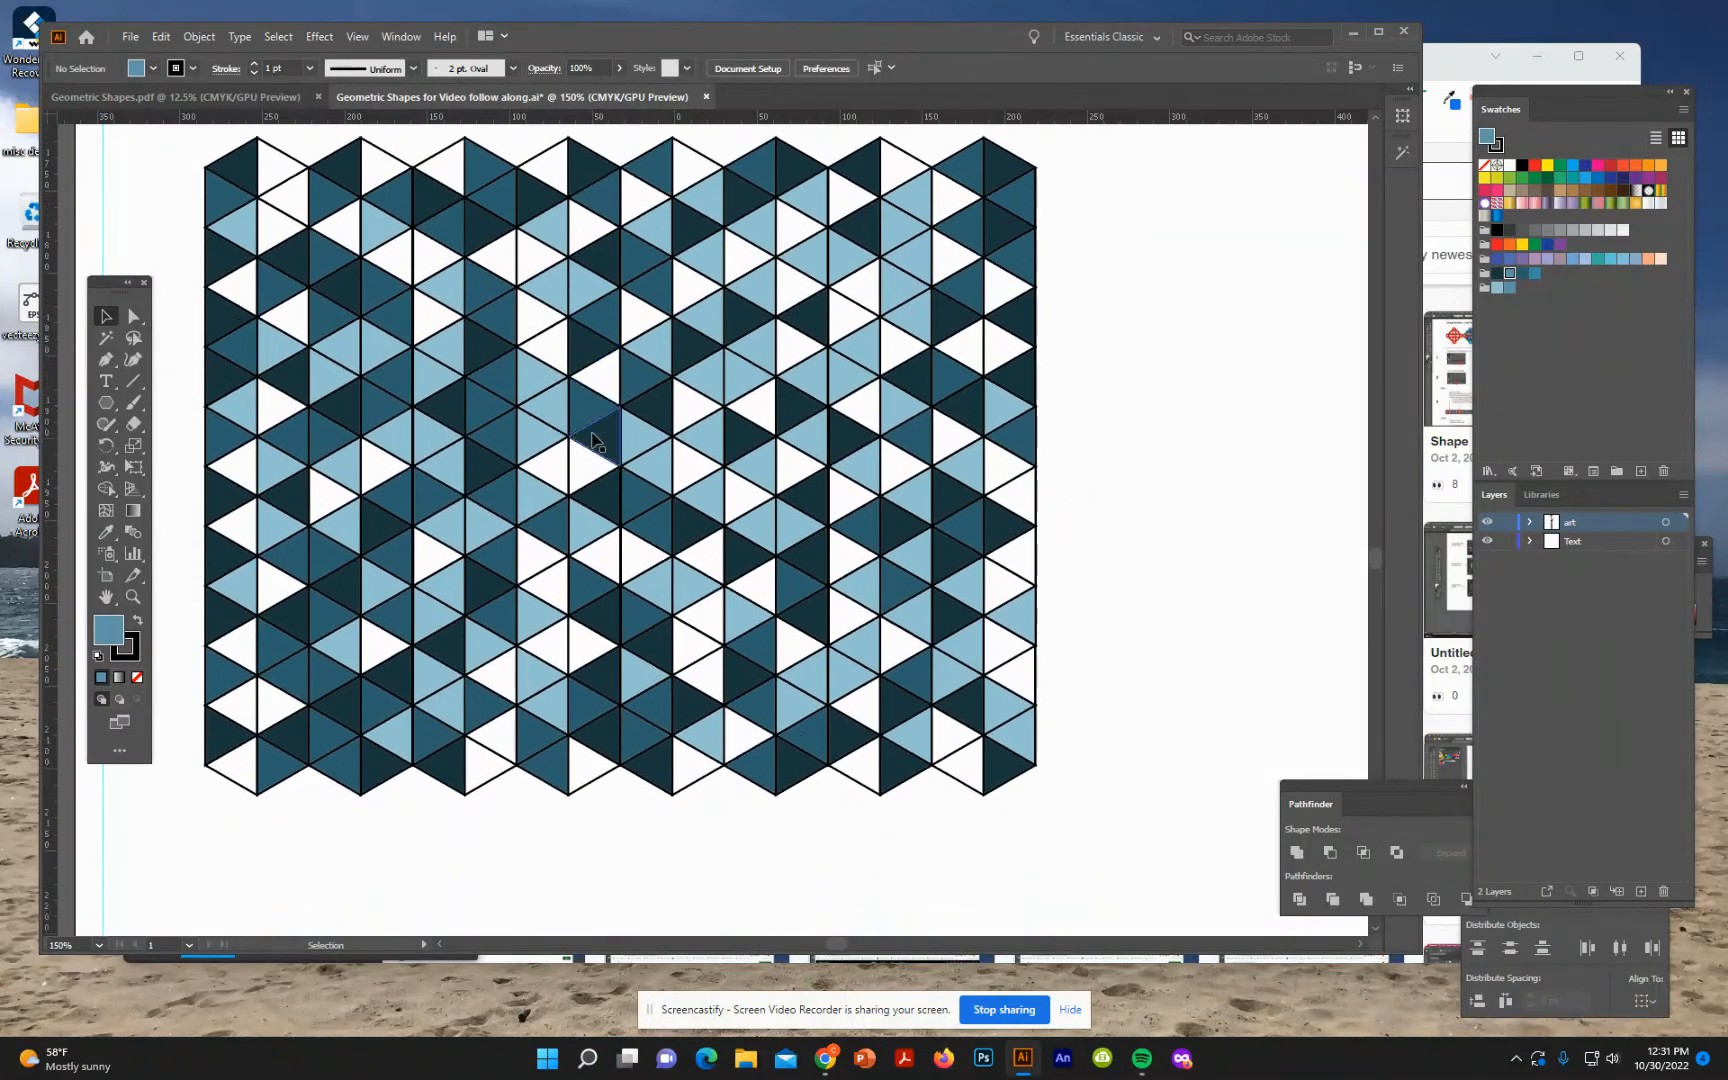
pyautogui.scroll(-15, 597, 440)
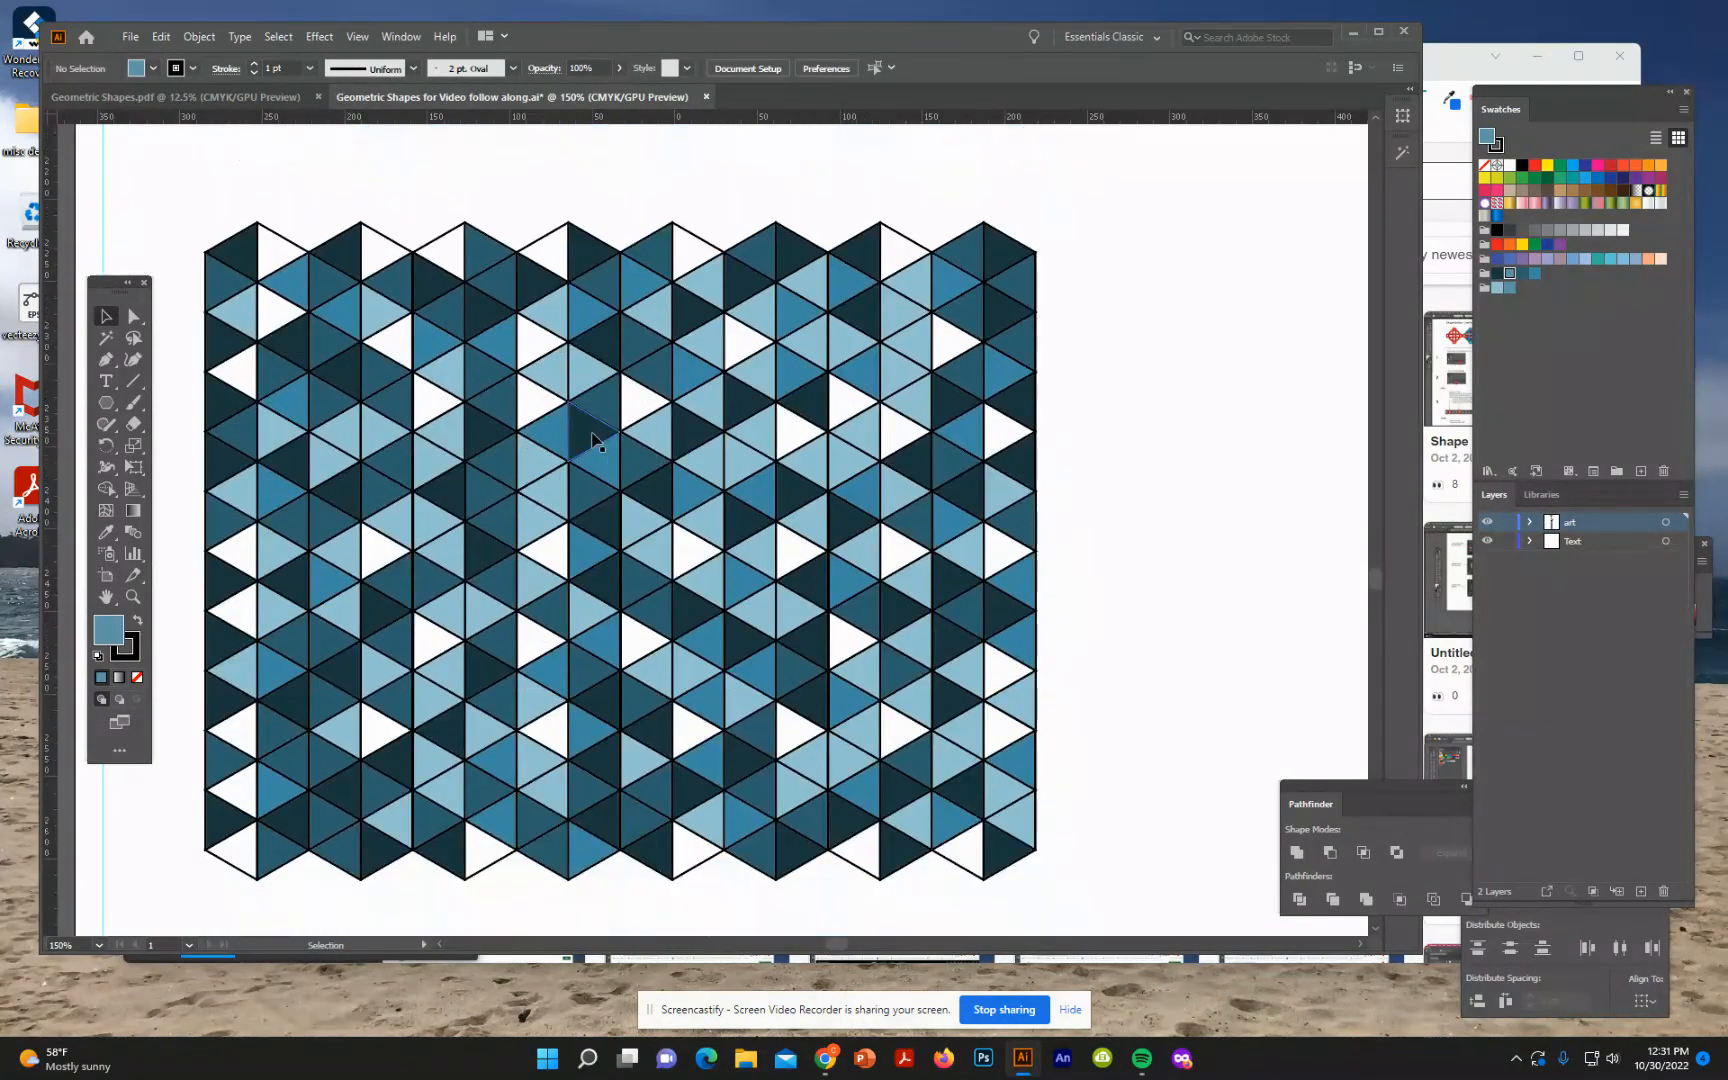
pyautogui.scroll(-16, 597, 440)
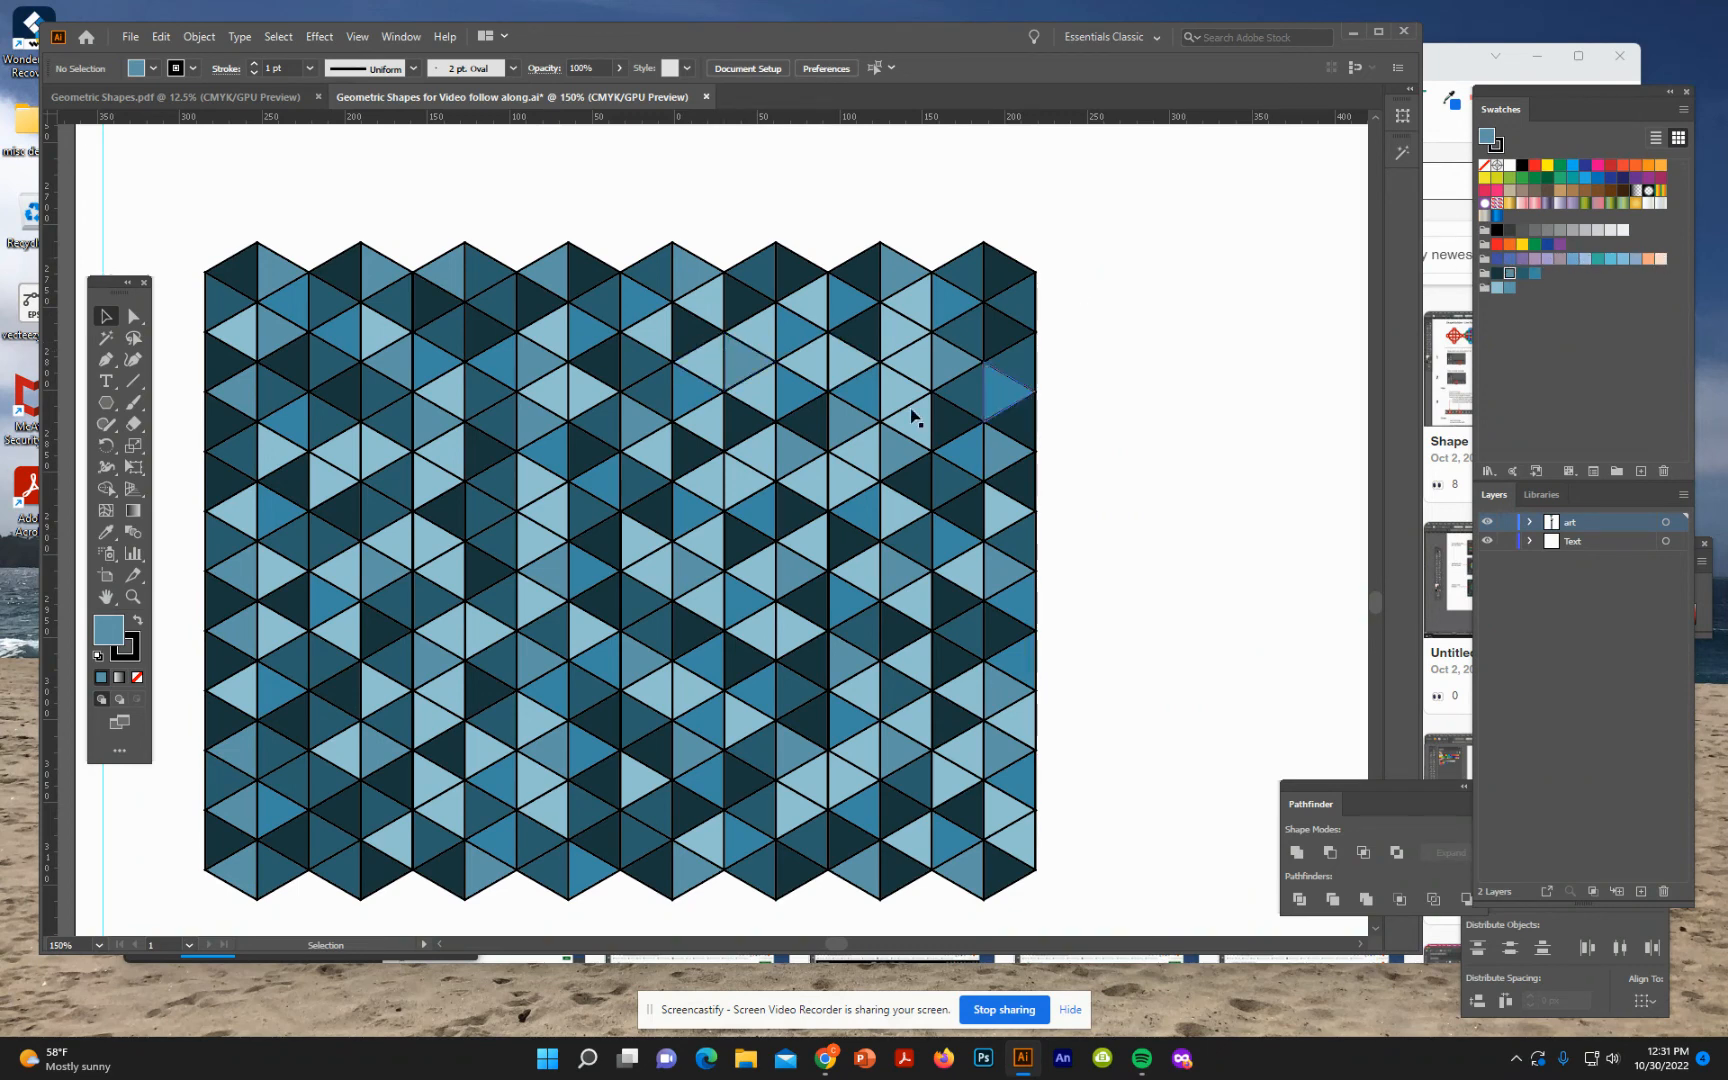
pyautogui.scroll(-5, 826, 458)
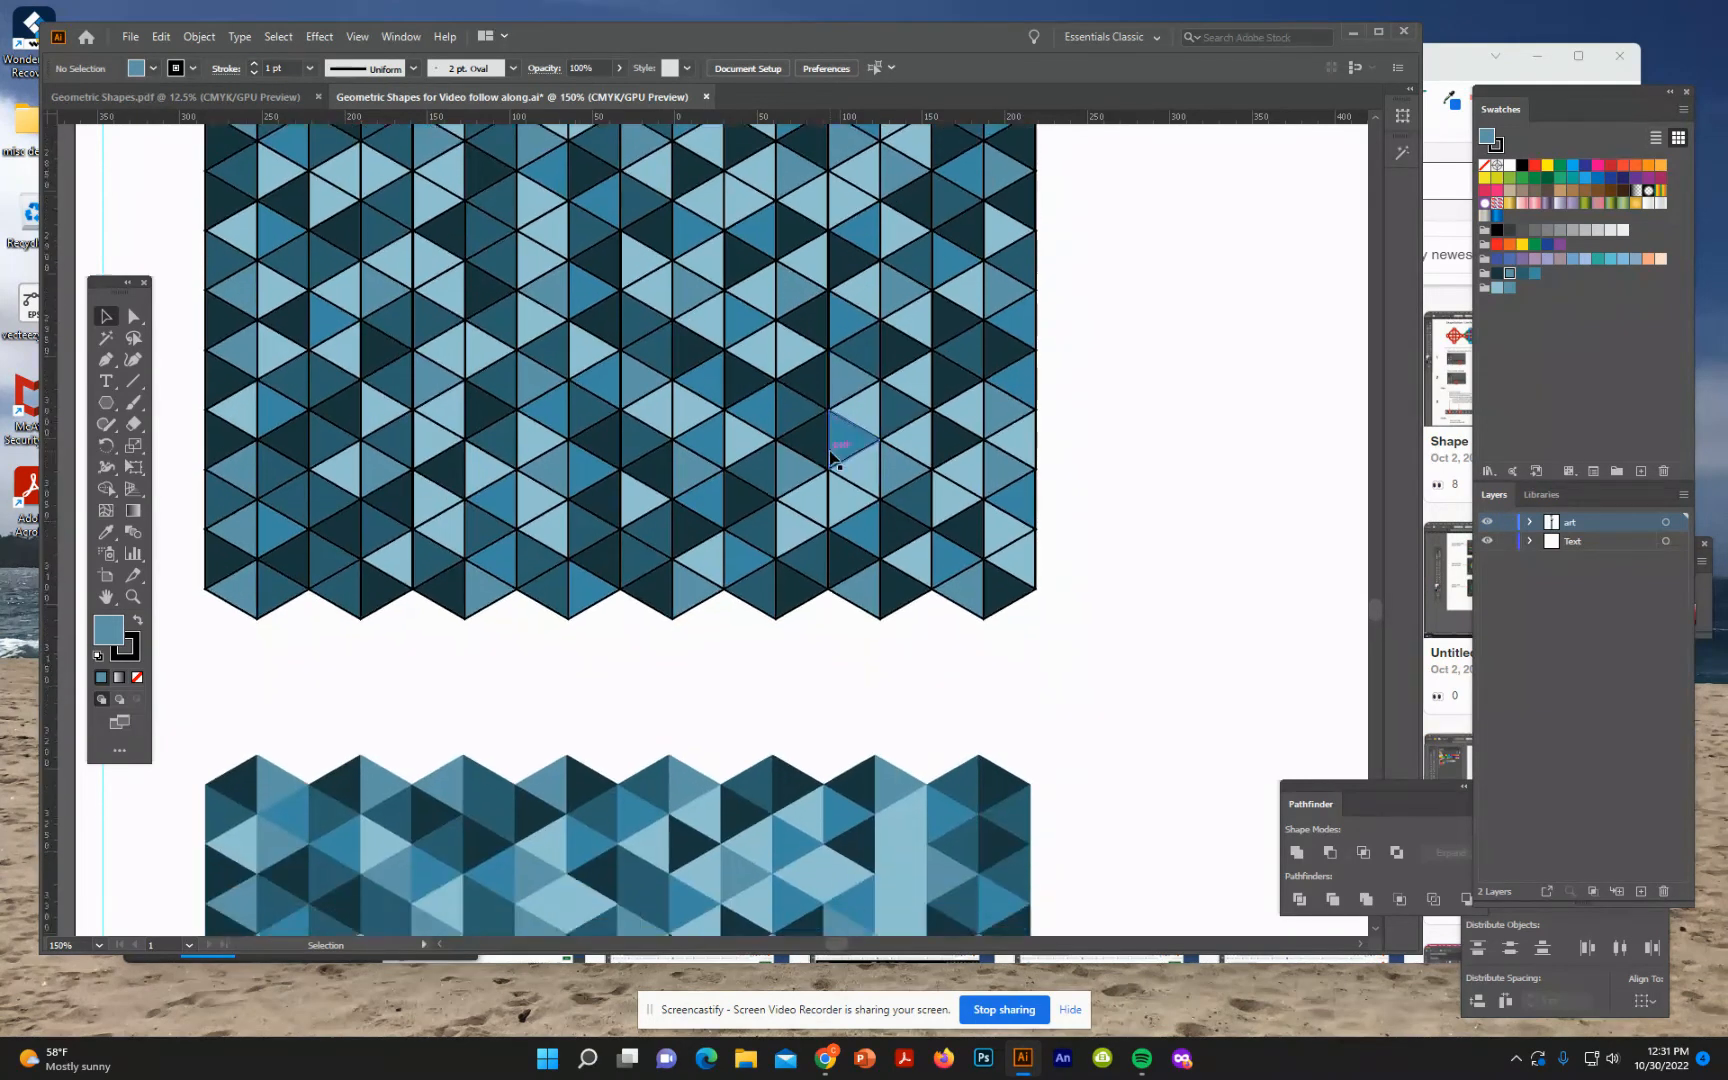
pyautogui.scroll(-5, 830, 458)
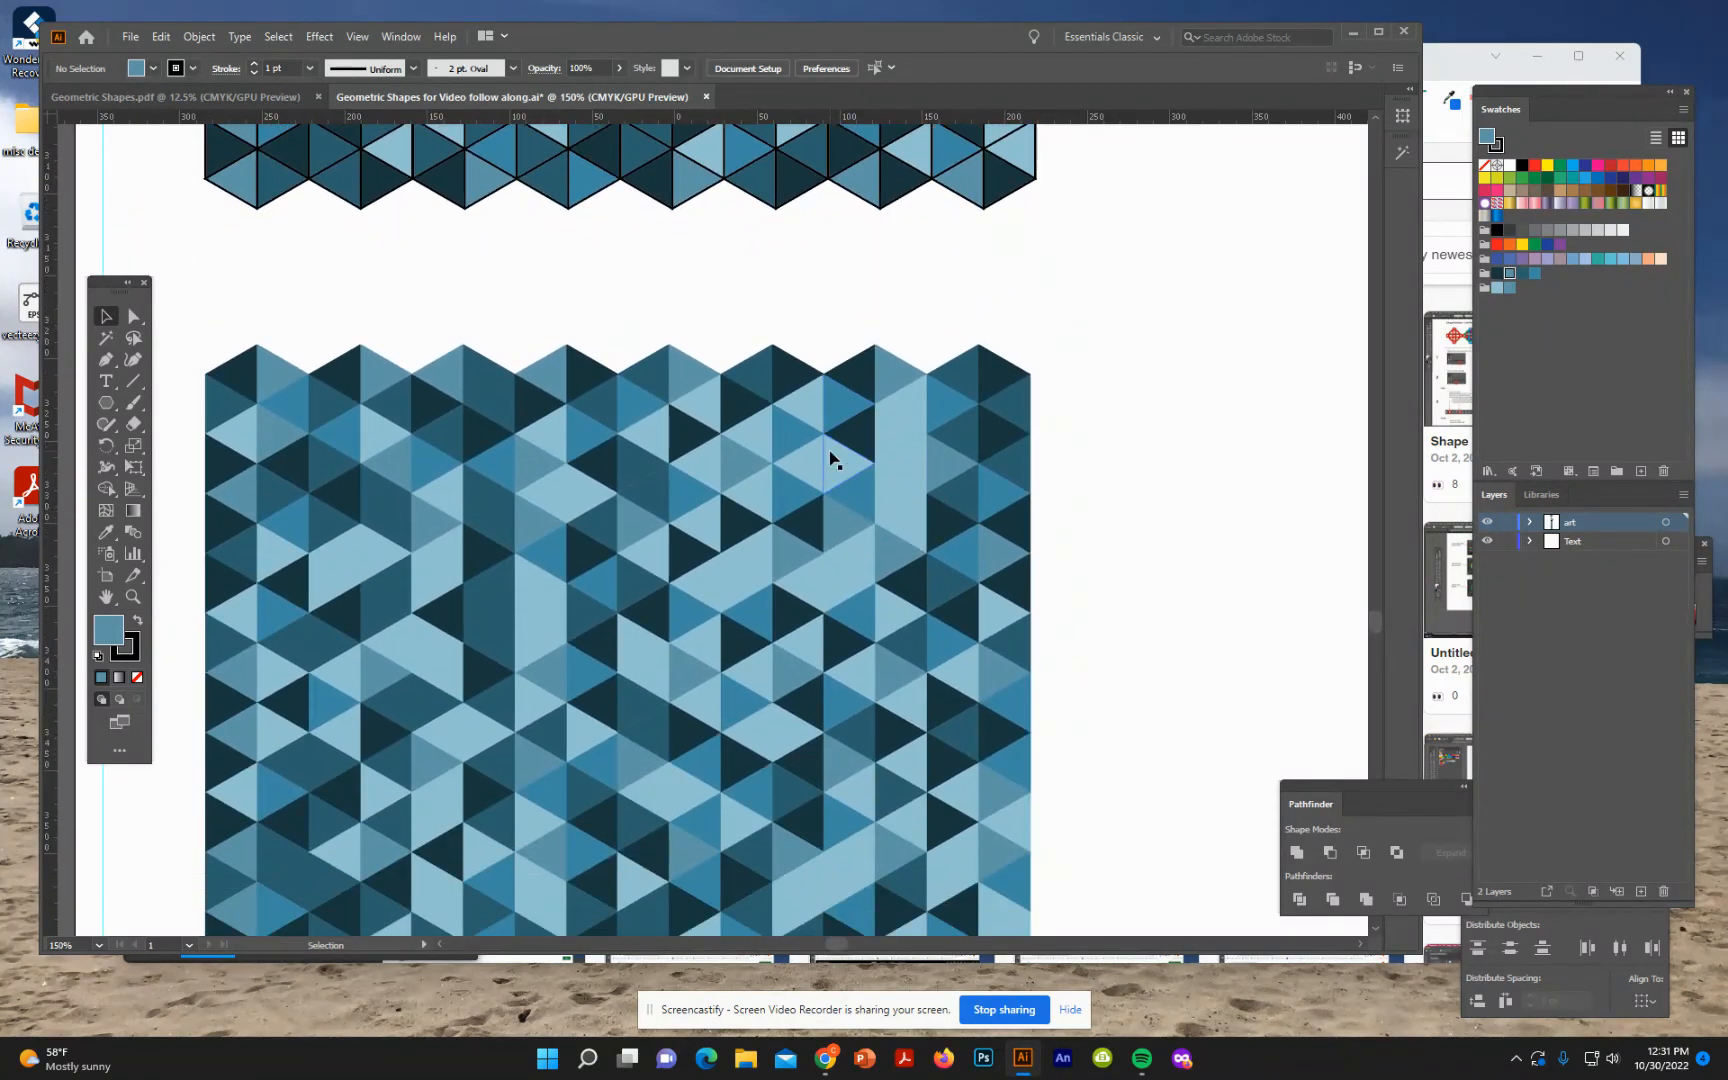
pyautogui.scroll(-1, 830, 458)
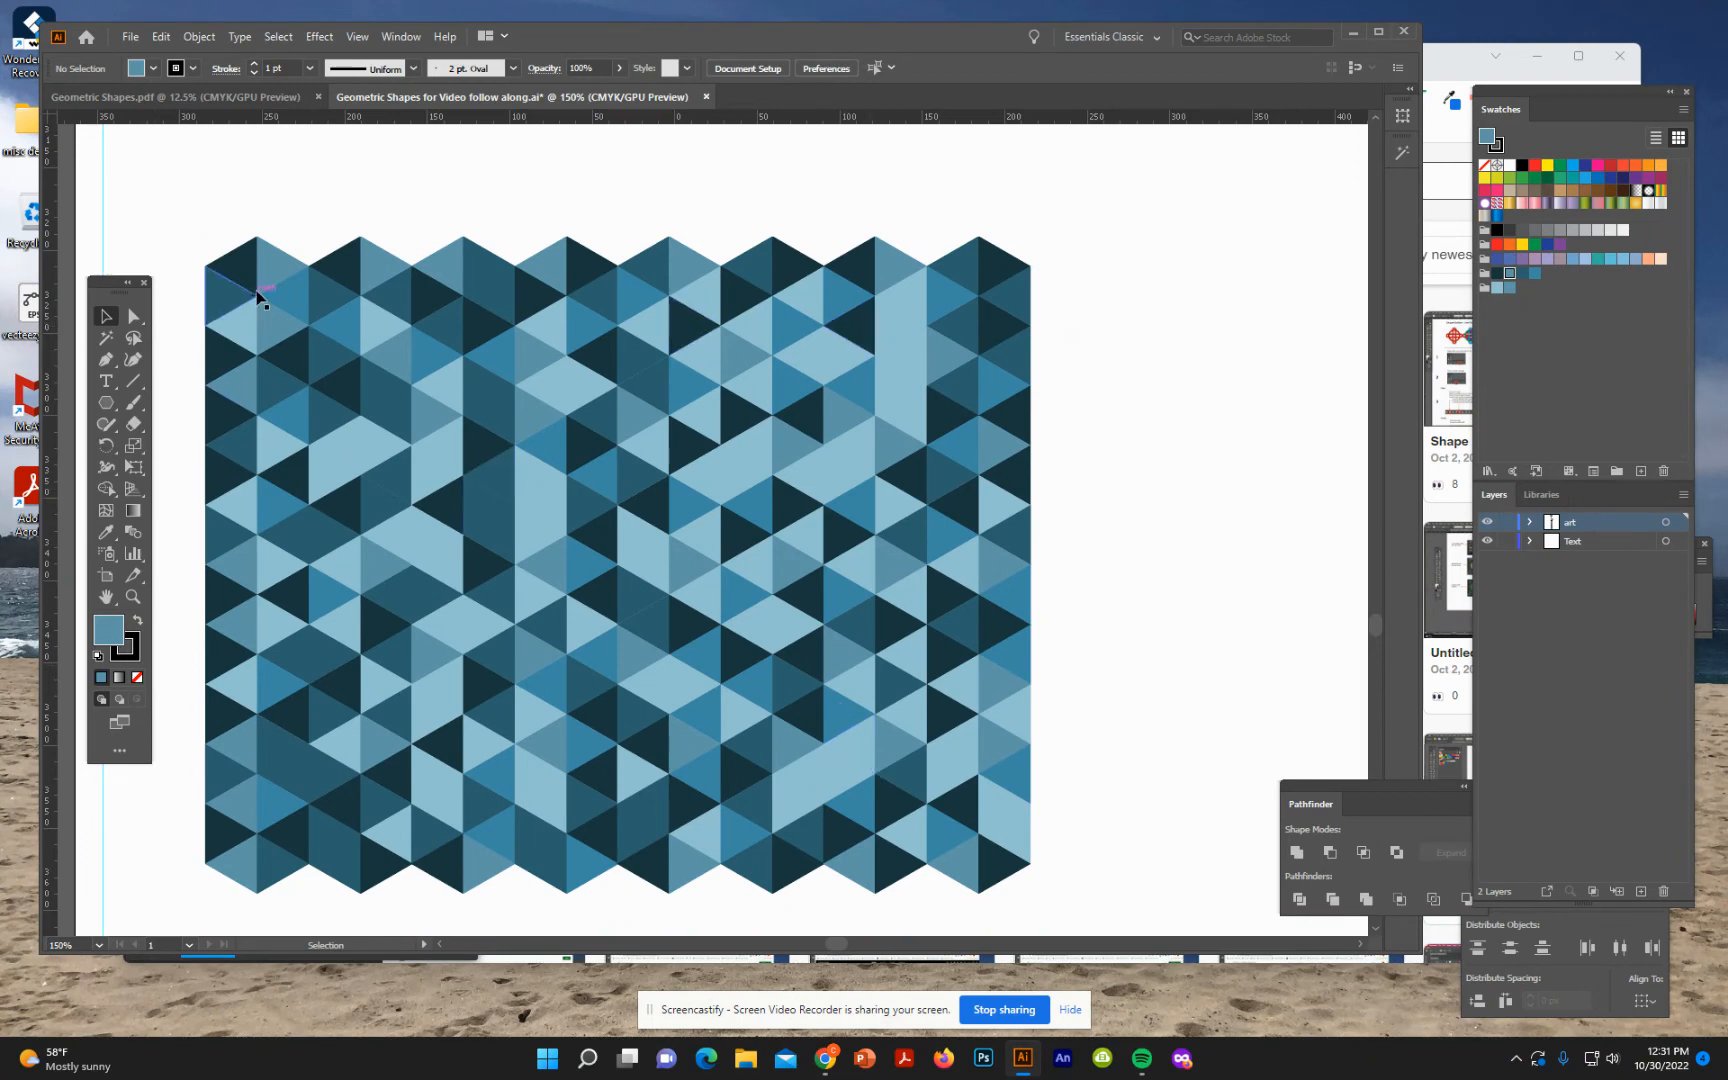
# - Select the whole outline-free triangle pattern, apply the teal green swatch to its stroke and deselect it
pyautogui.moveTo(191, 217); pyautogui.dragTo(1060, 910)
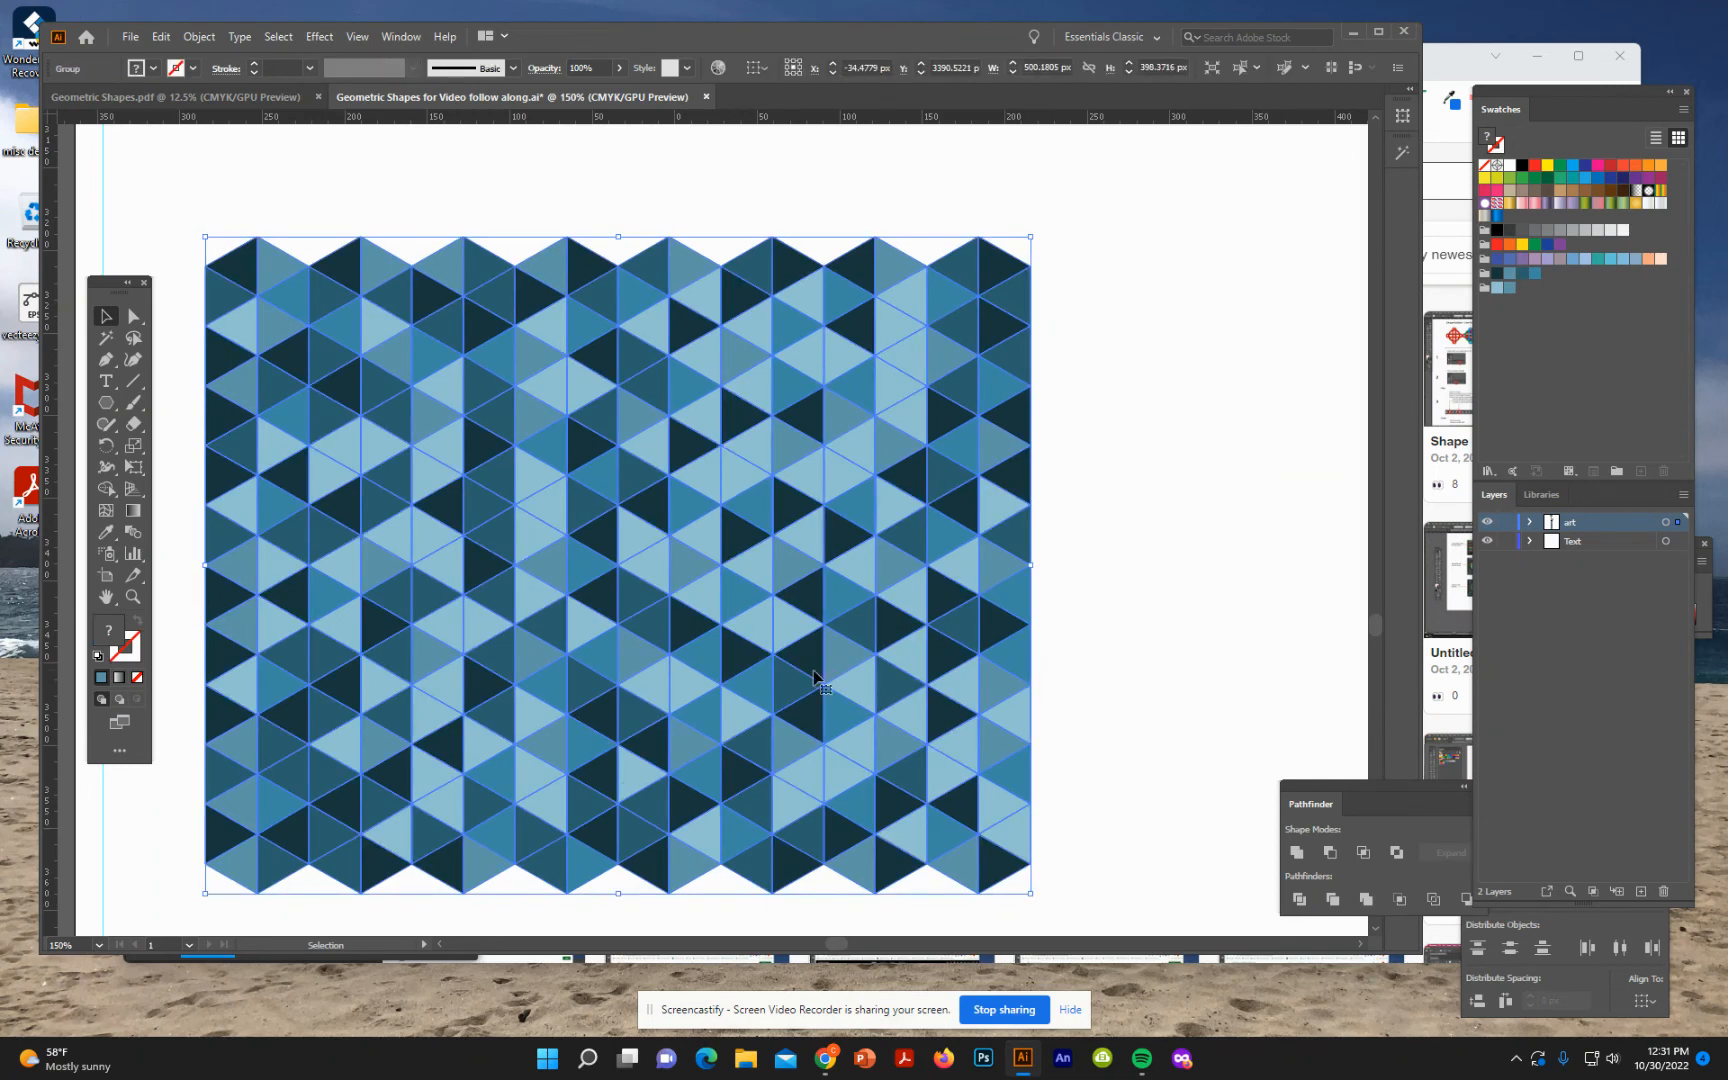
pyautogui.scroll(-5, 822, 685)
pyautogui.scroll(5, 778, 662)
pyautogui.click(136, 654)
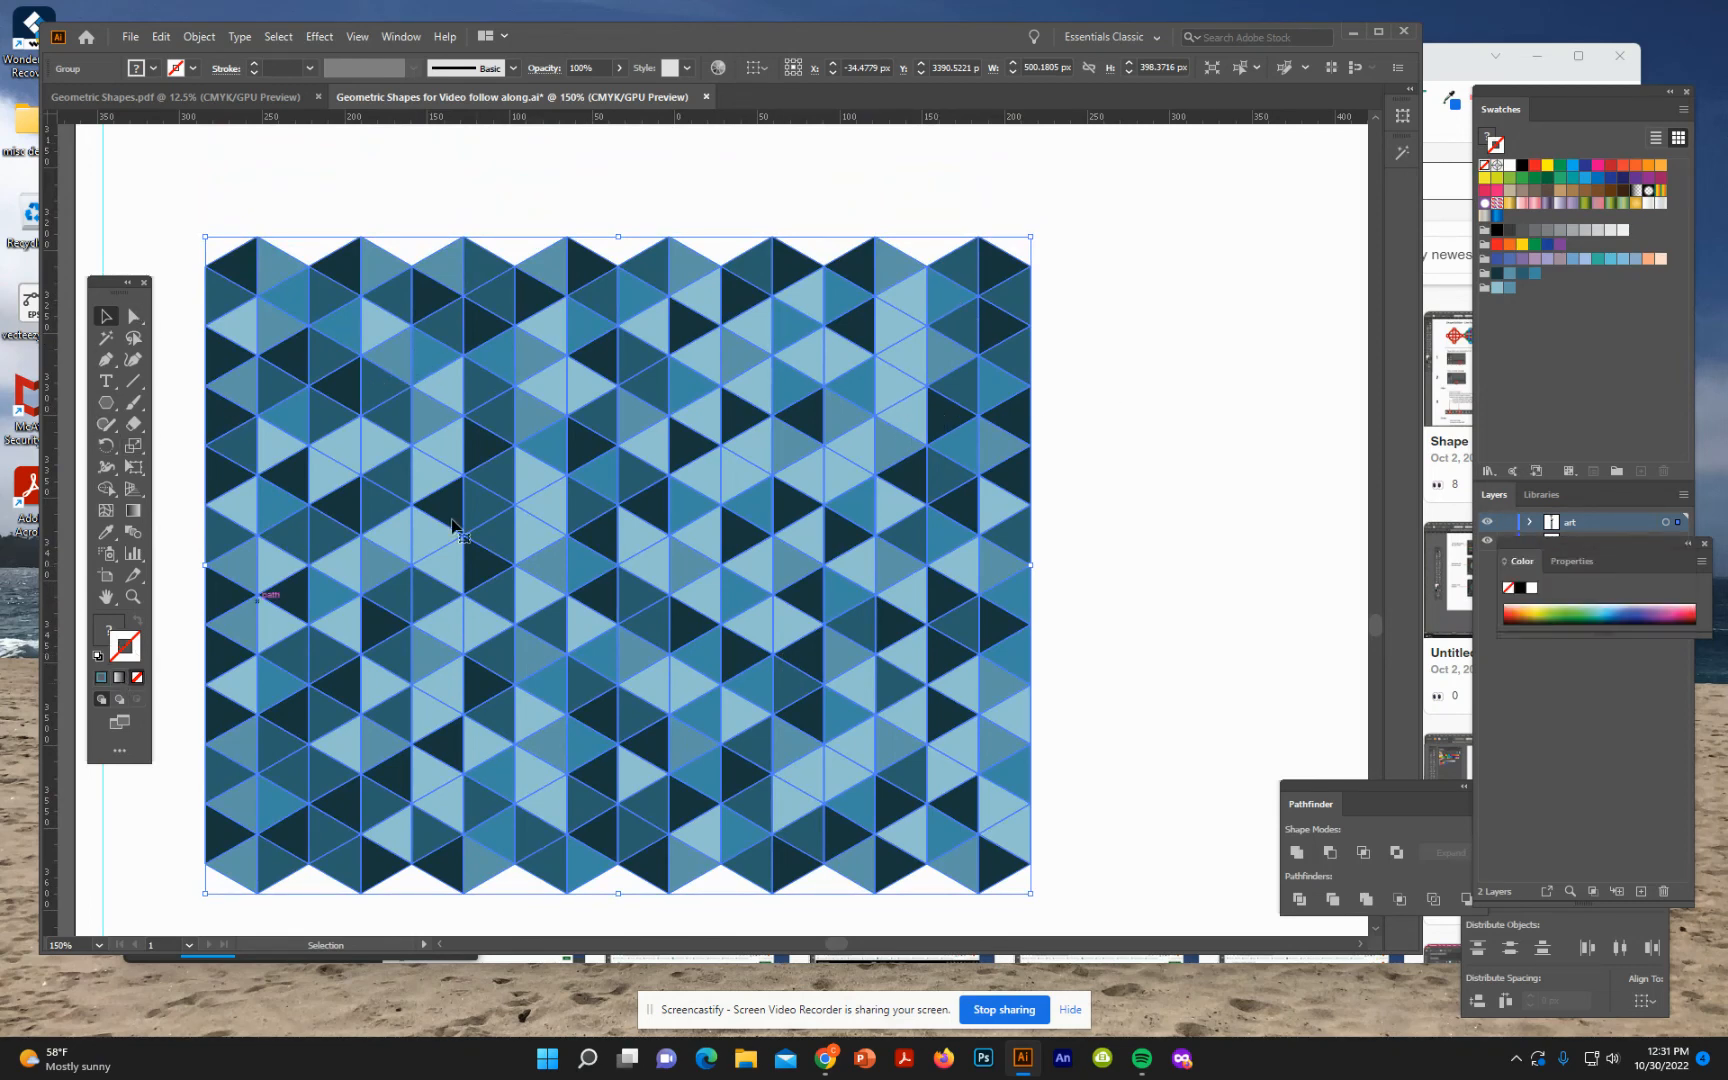
pyautogui.click(1597, 260)
pyautogui.click(1208, 321)
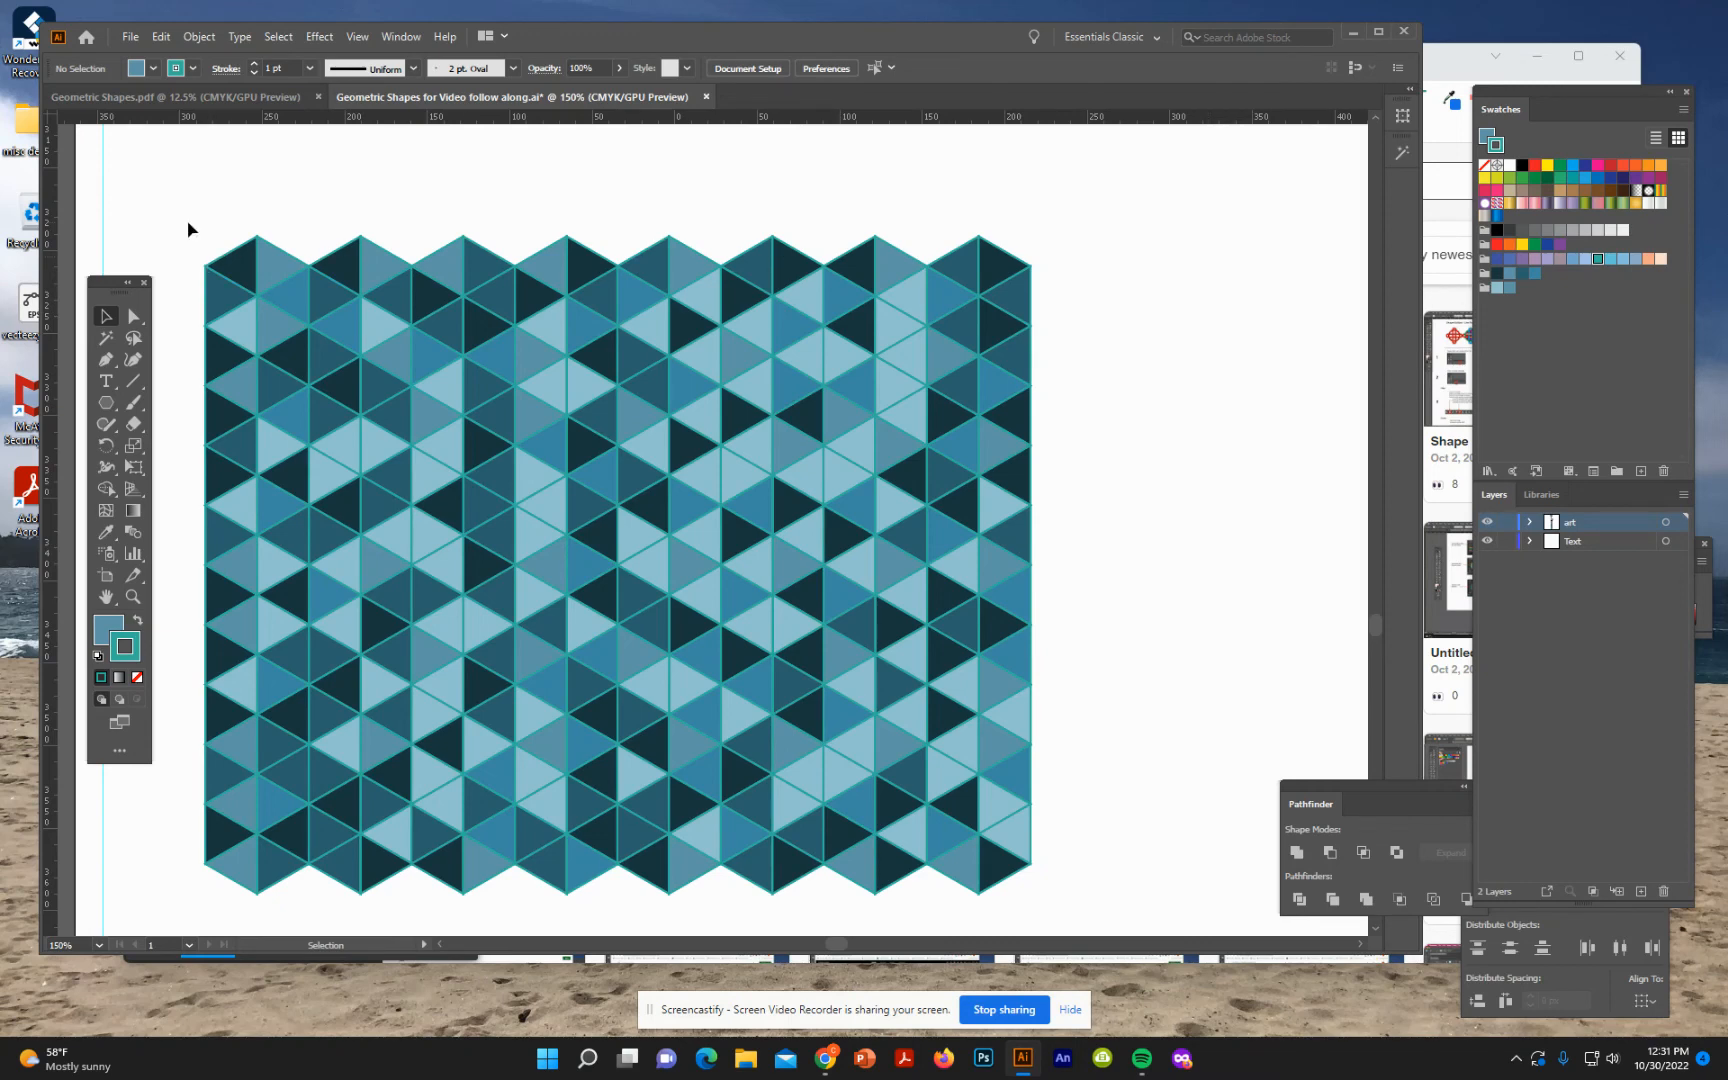
# - Recolor the outlines of the whole bottom triangle pattern with the light peach swatch and deselect it
pyautogui.moveTo(203, 240); pyautogui.dragTo(1089, 930)
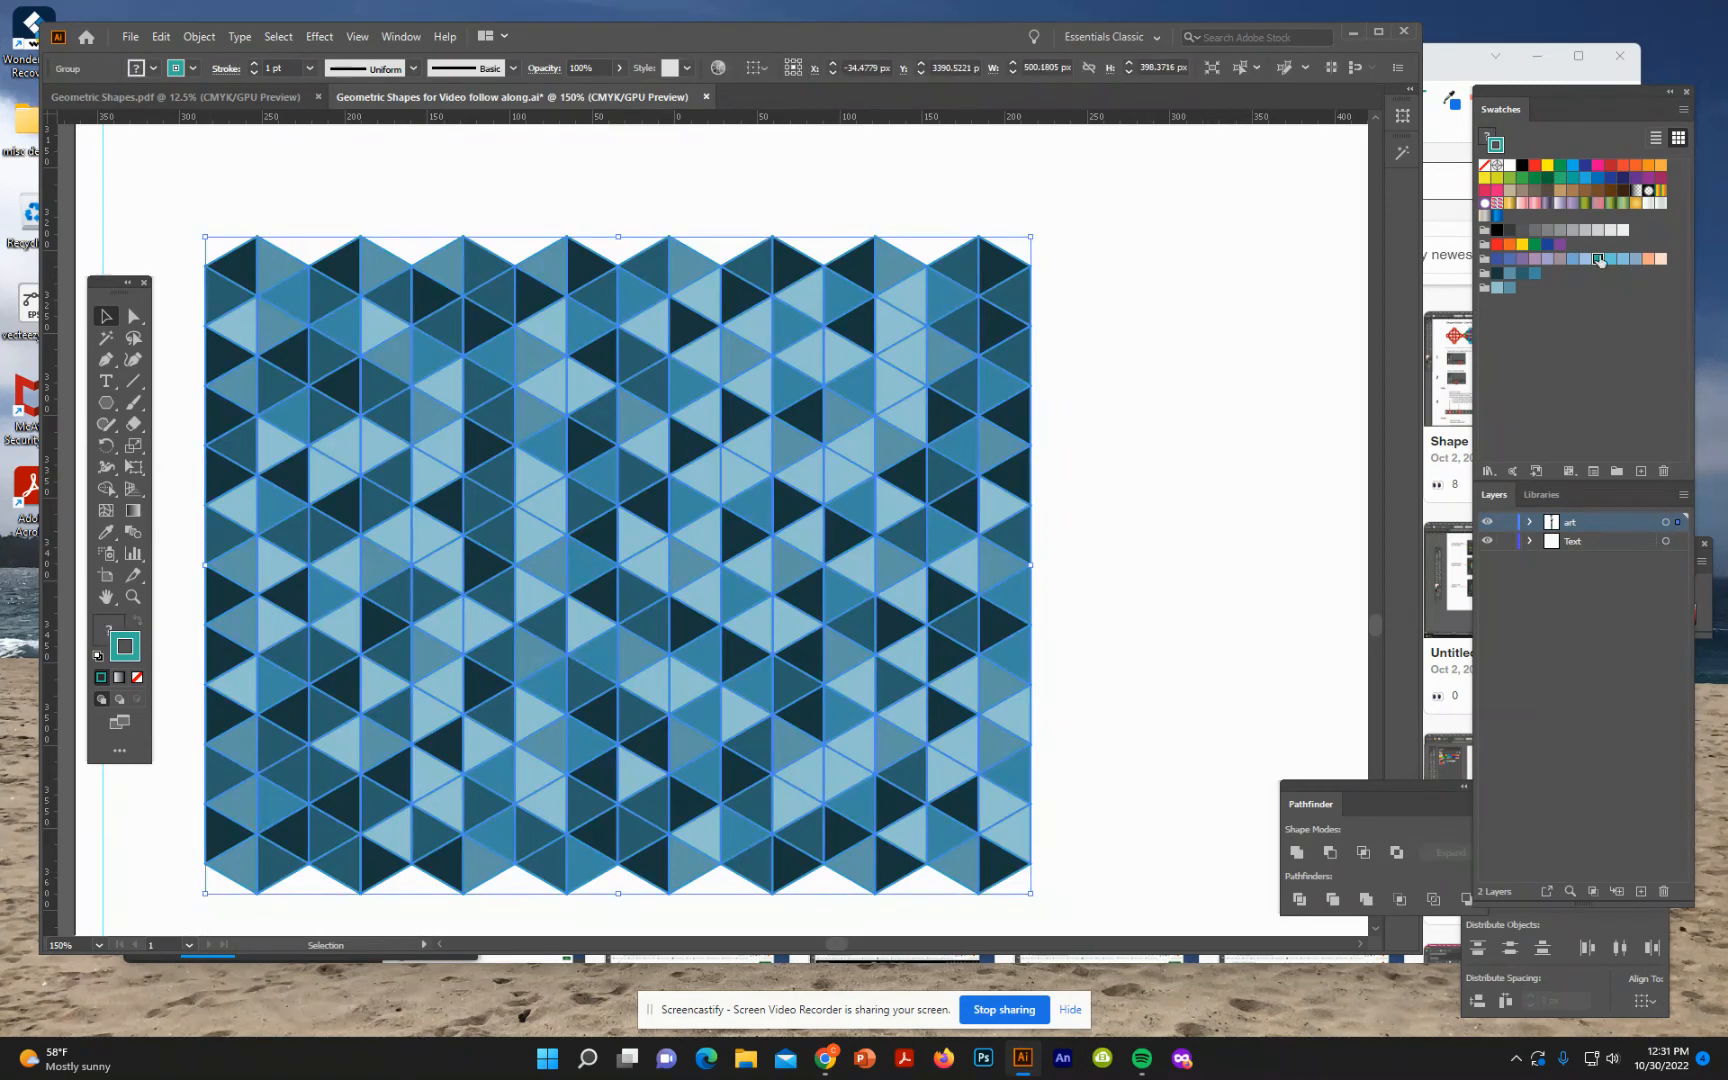
pyautogui.click(1190, 378)
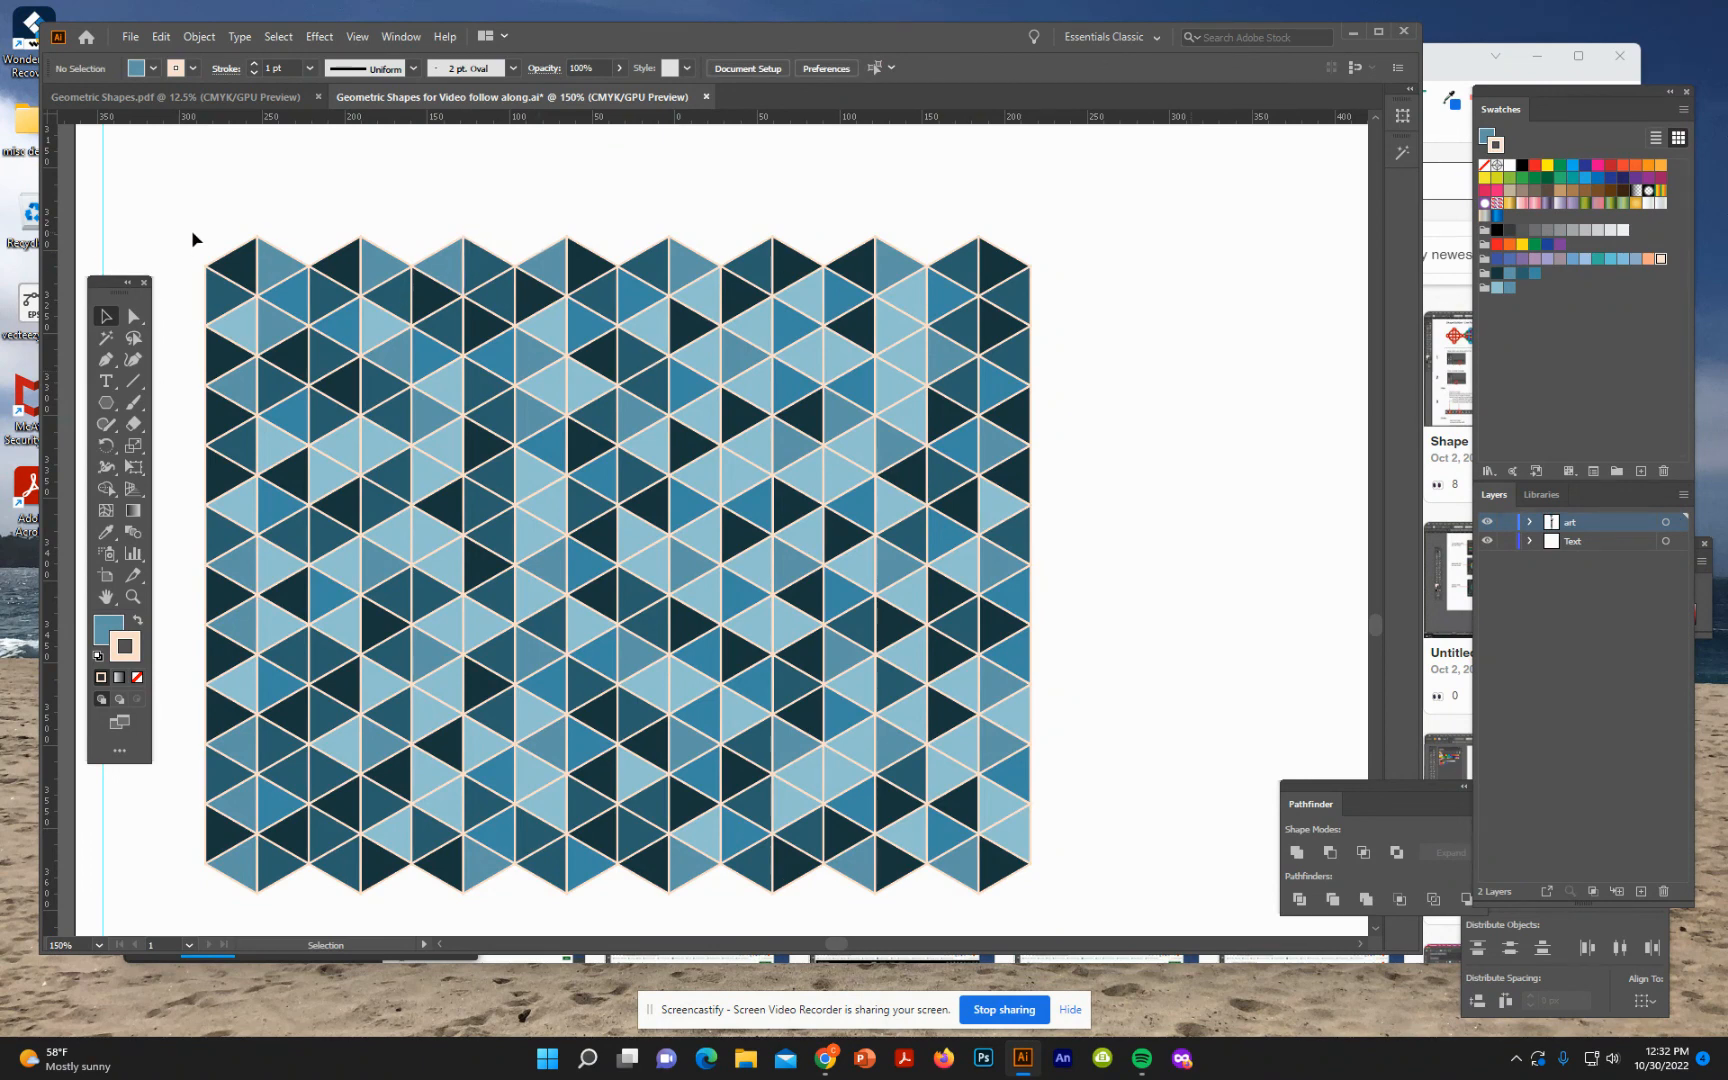
# - Change the stroke of the whole bottom triangle pattern to the third swatch, a blue, in the saved palette group and deselect it
pyautogui.moveTo(360, 350); pyautogui.dragTo(1066, 900)
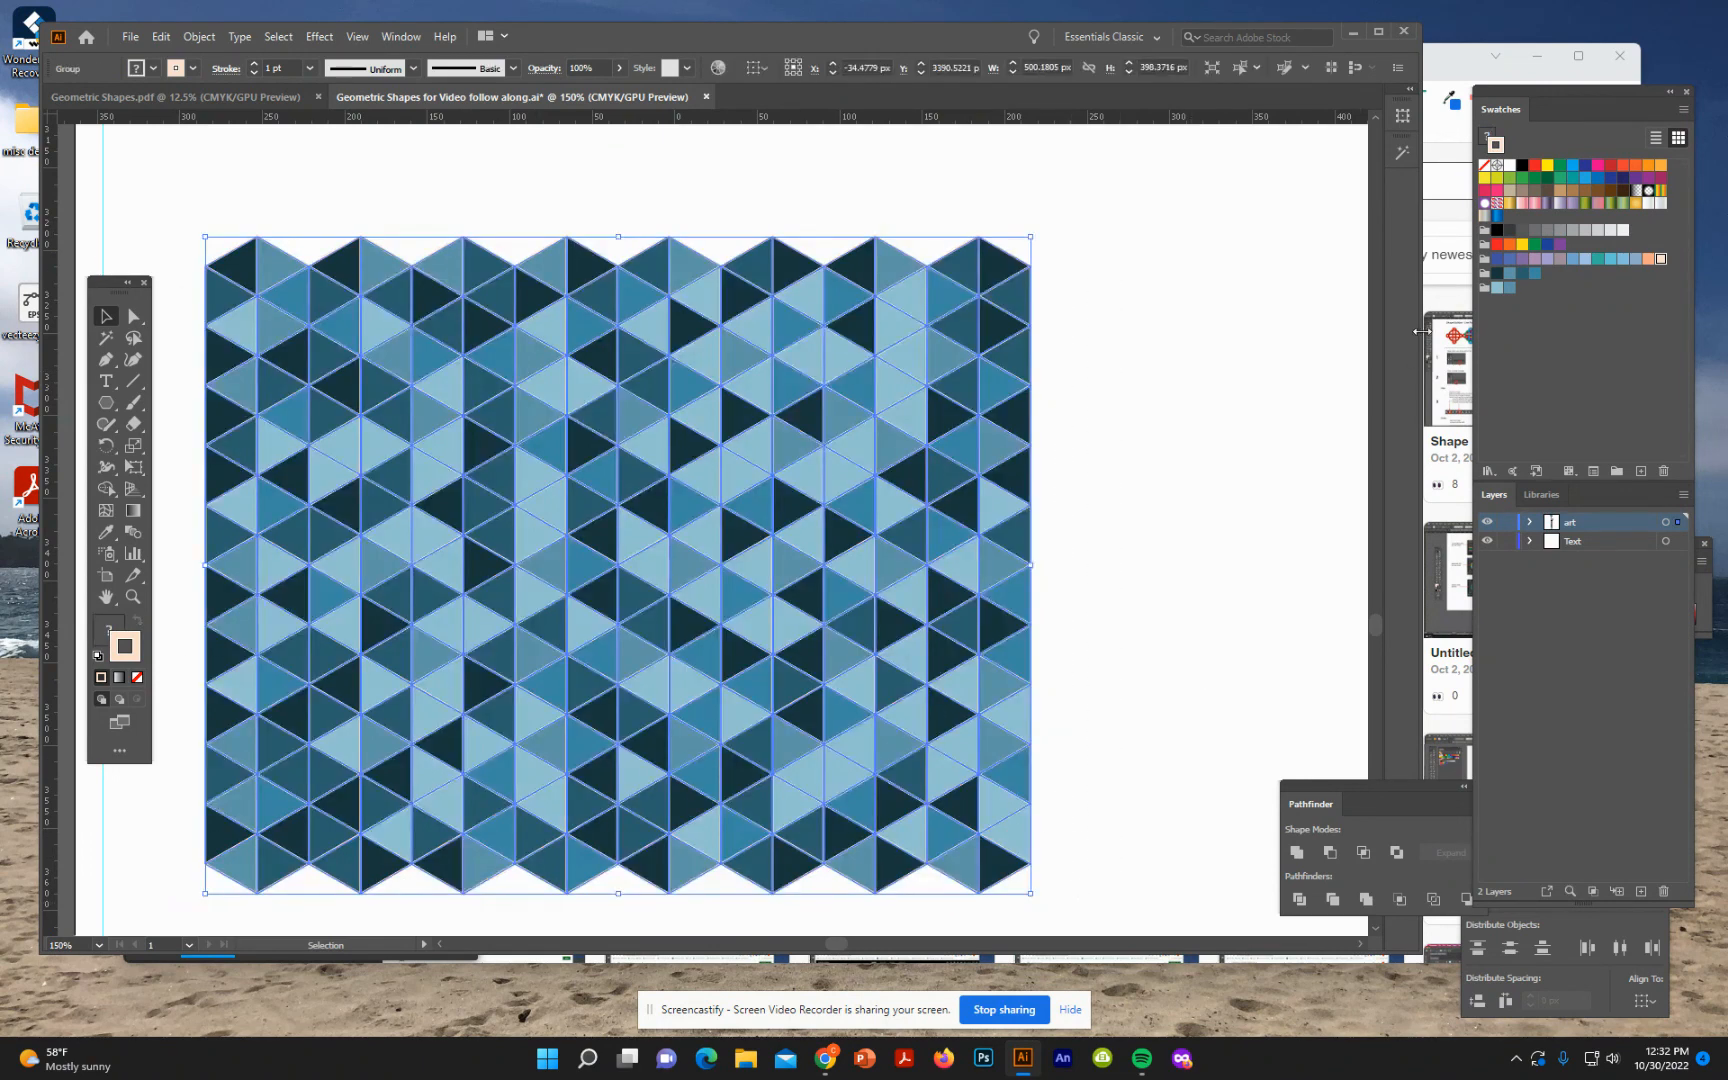
pyautogui.click(1522, 273)
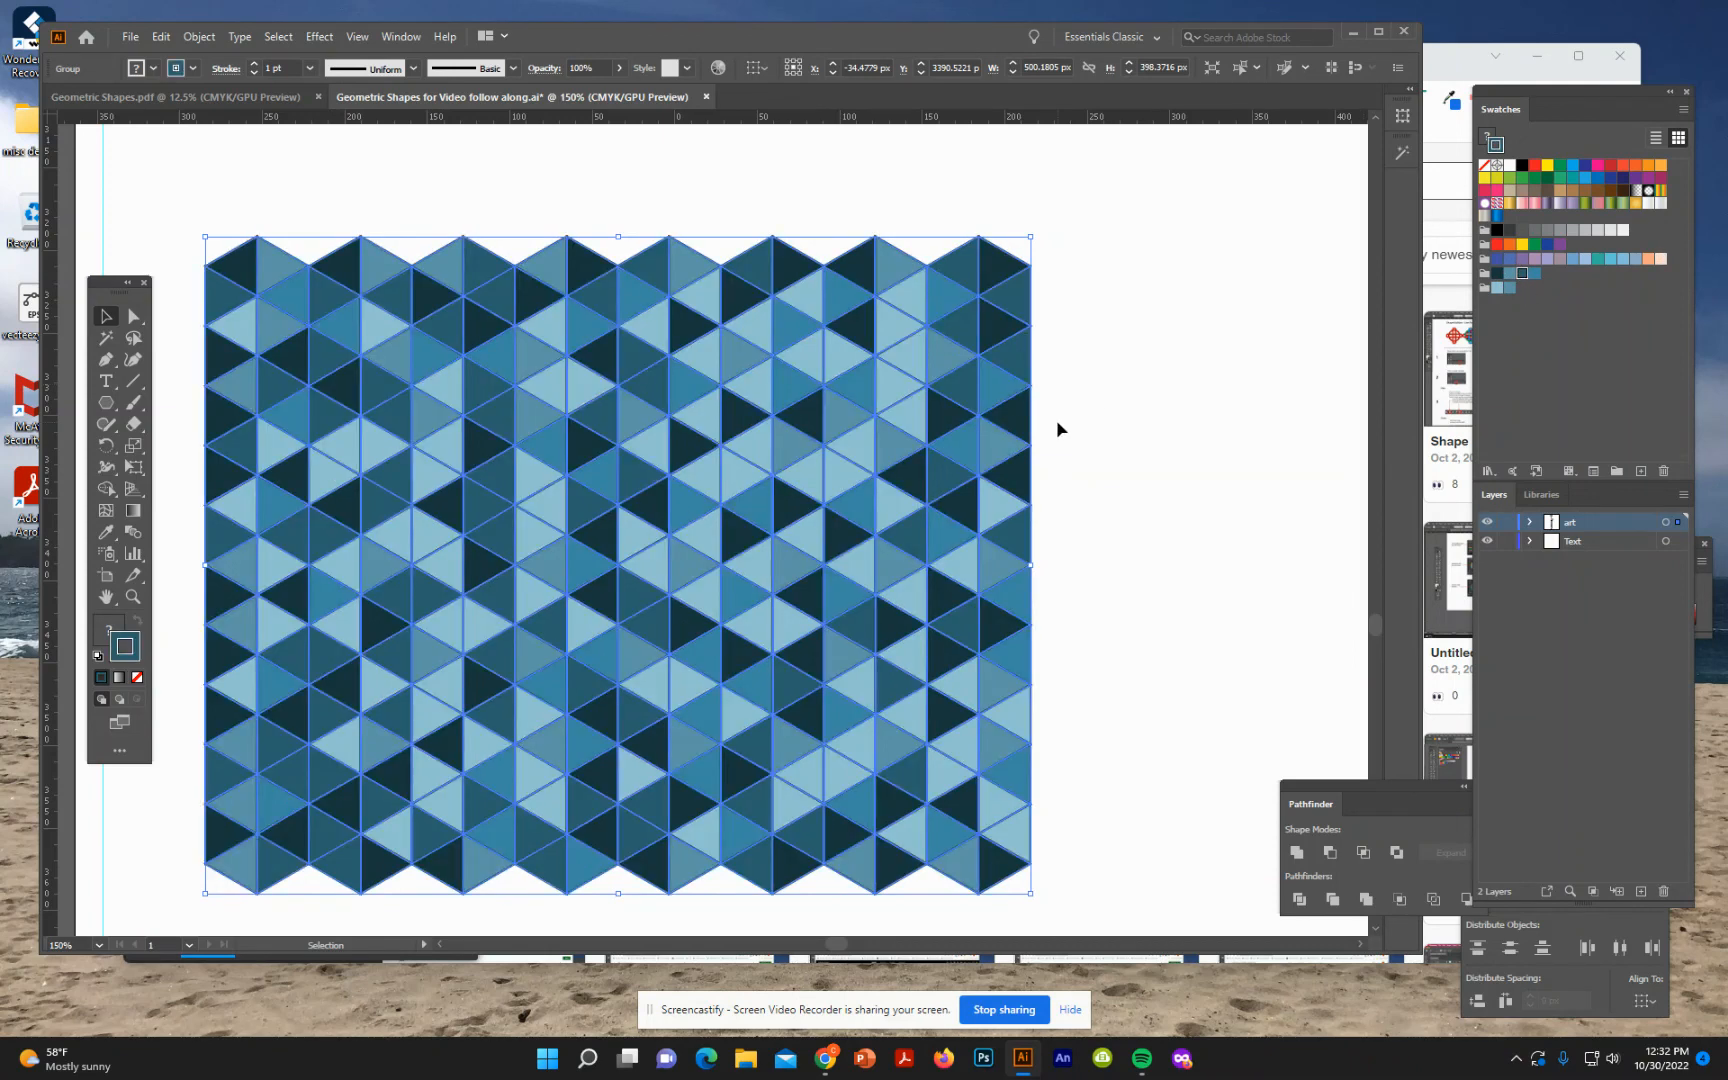
pyautogui.click(1064, 429)
# - Select the whole blue-outlined pattern again and compare it with the black-outlined grid above
pyautogui.moveTo(187, 217); pyautogui.dragTo(1075, 736)
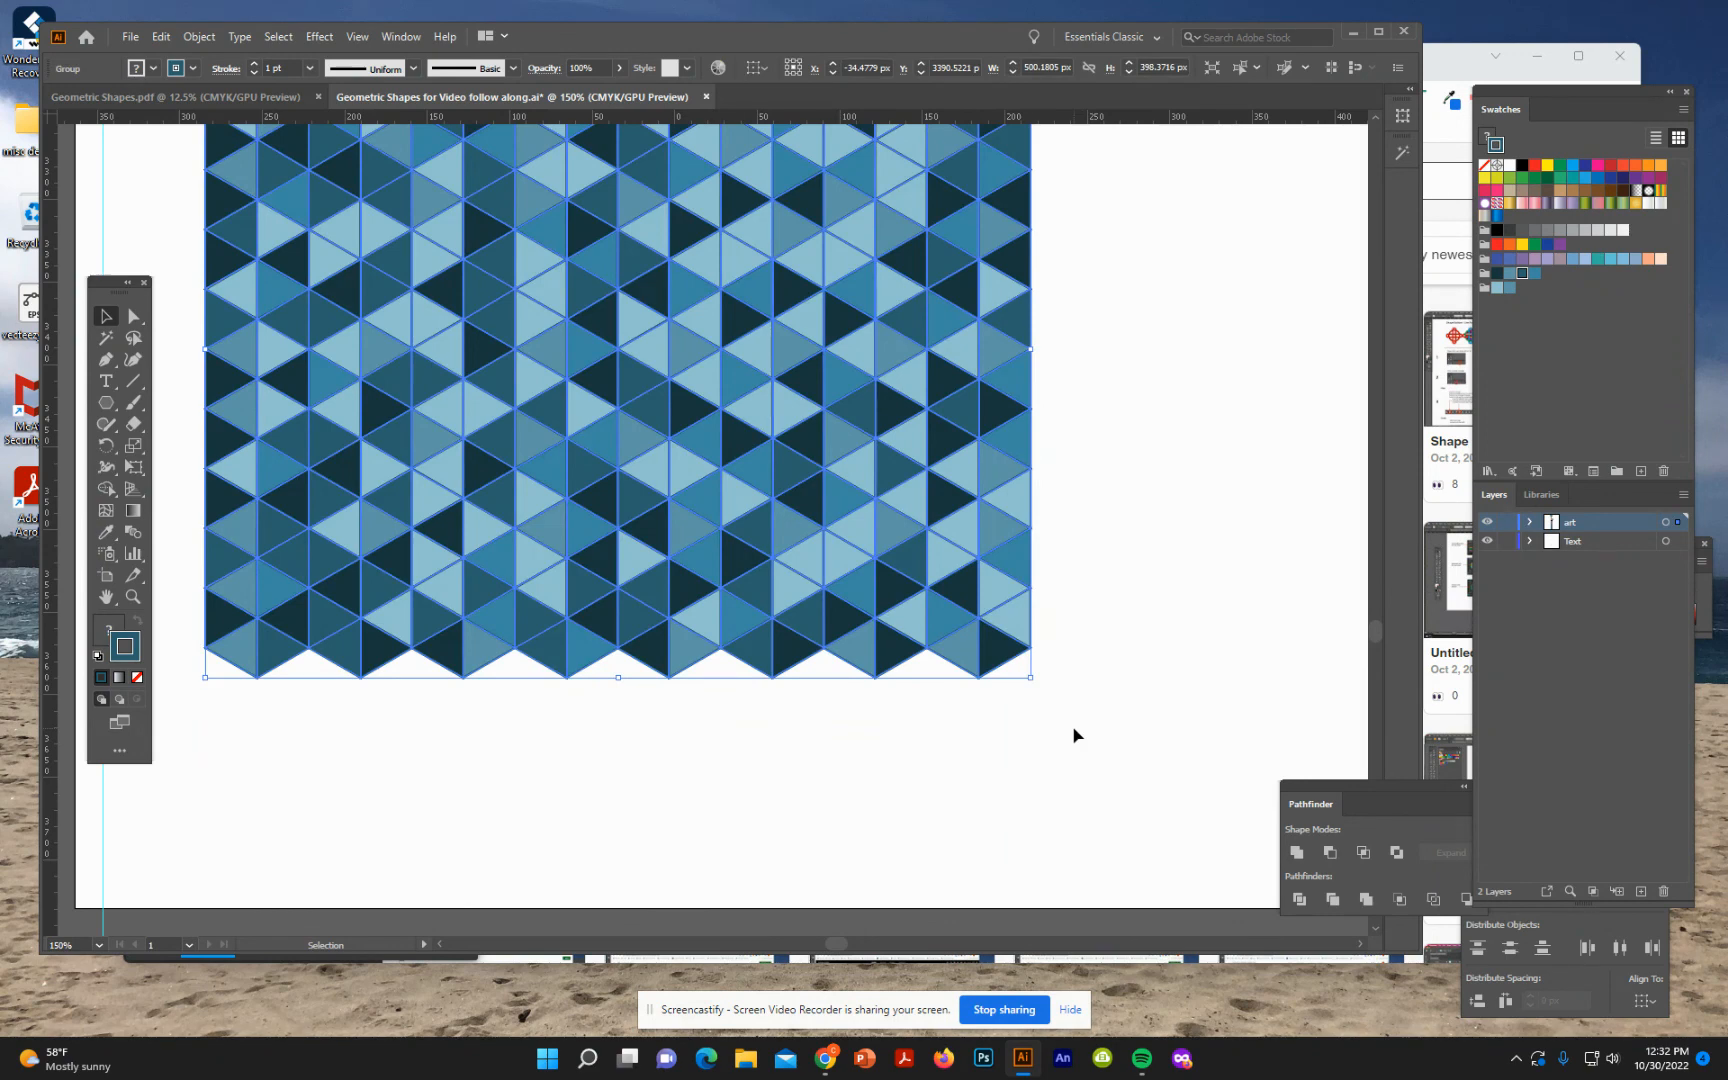
pyautogui.scroll(5, 1075, 736)
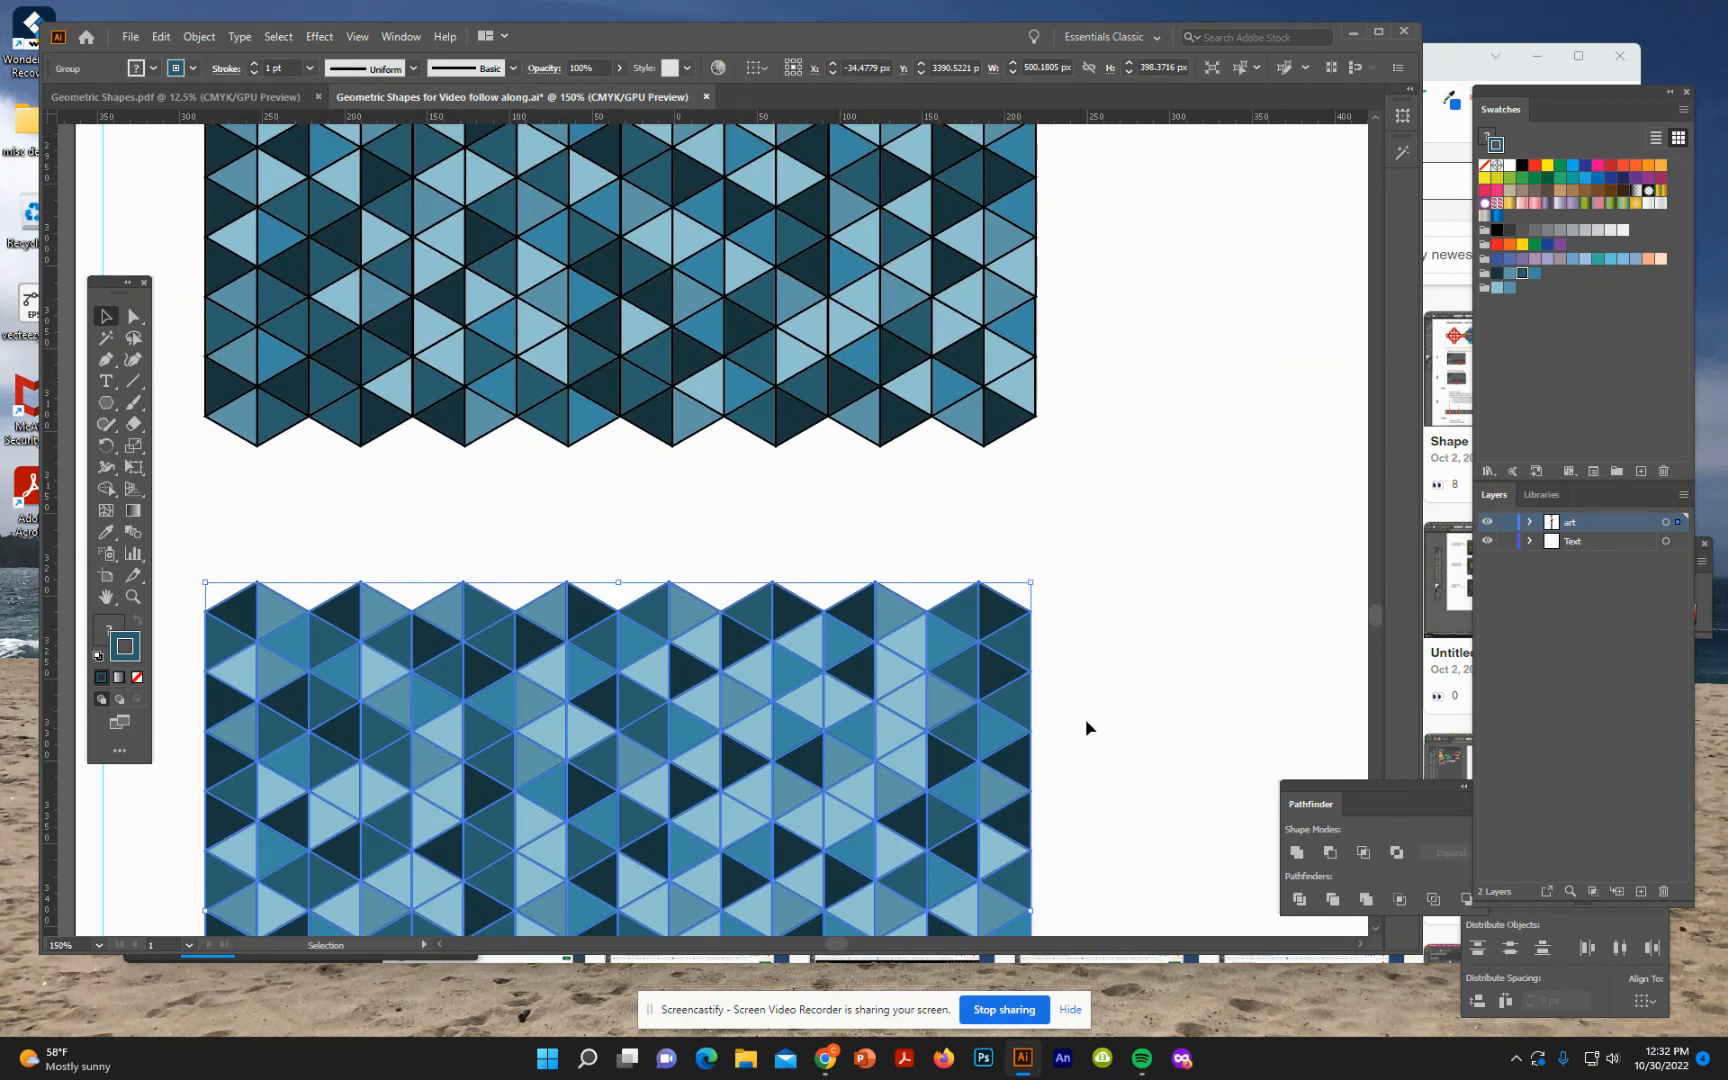
pyautogui.scroll(-1, 1087, 727)
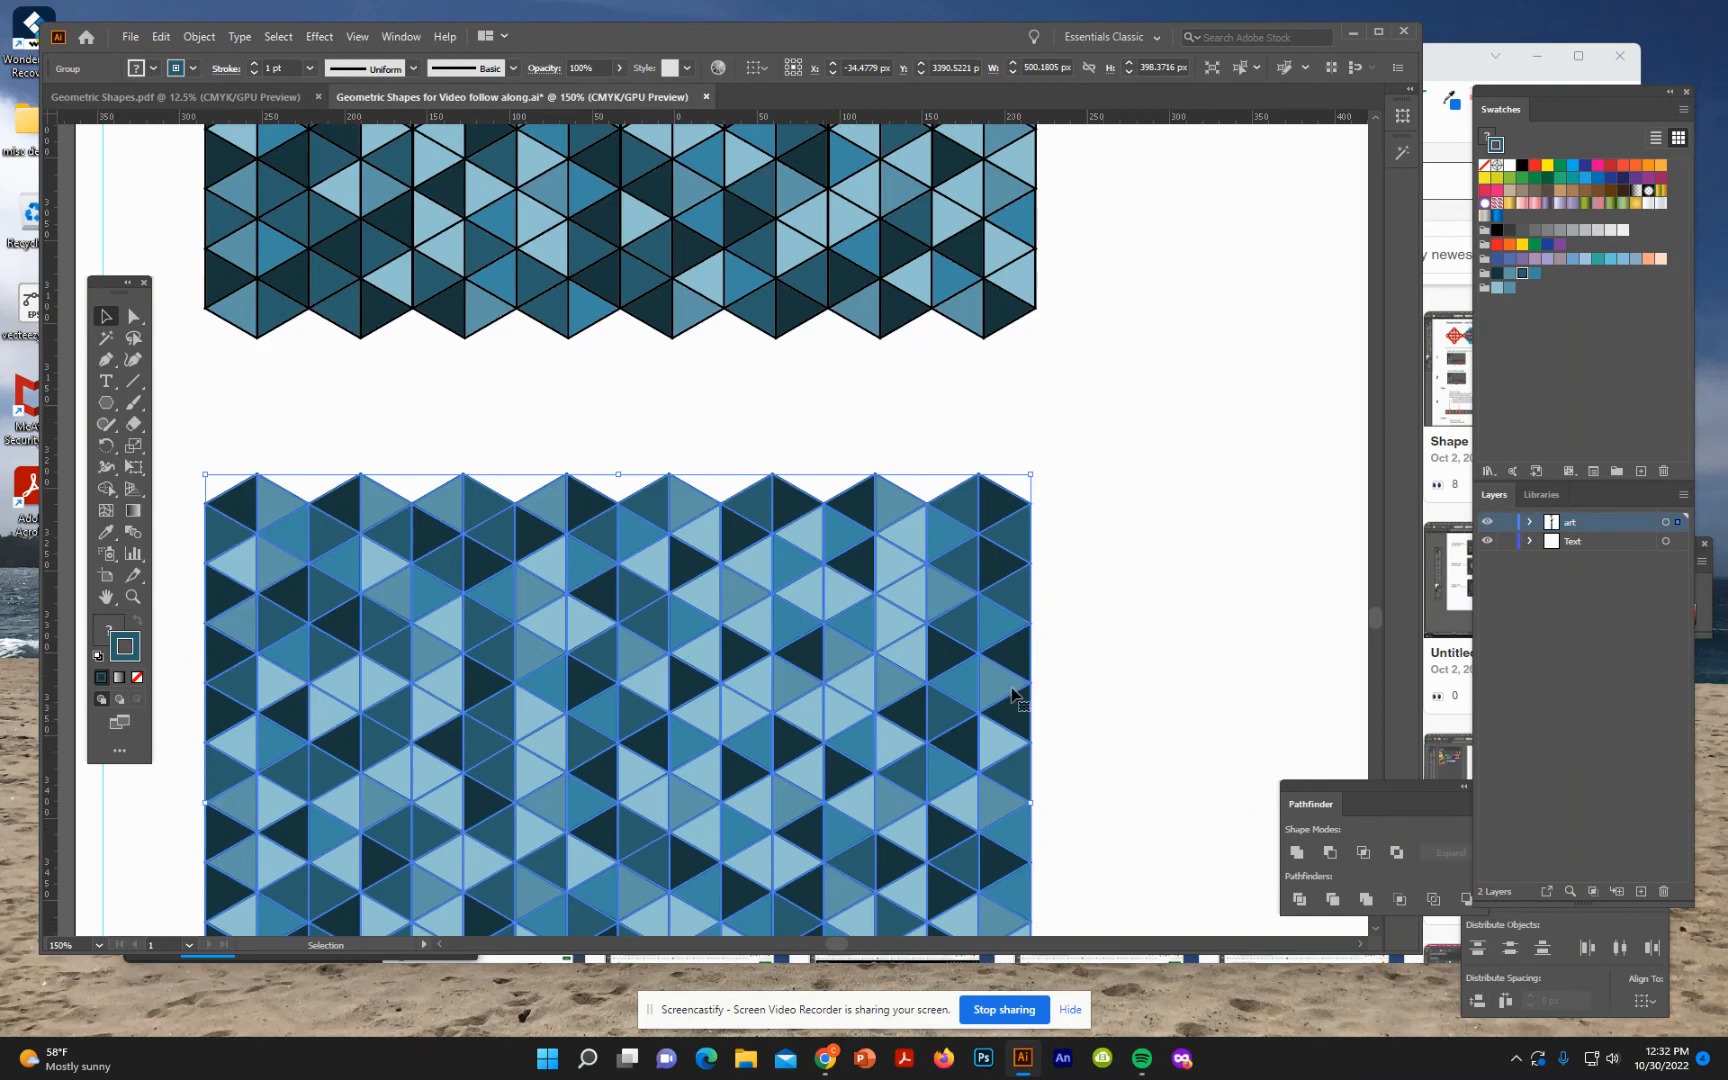